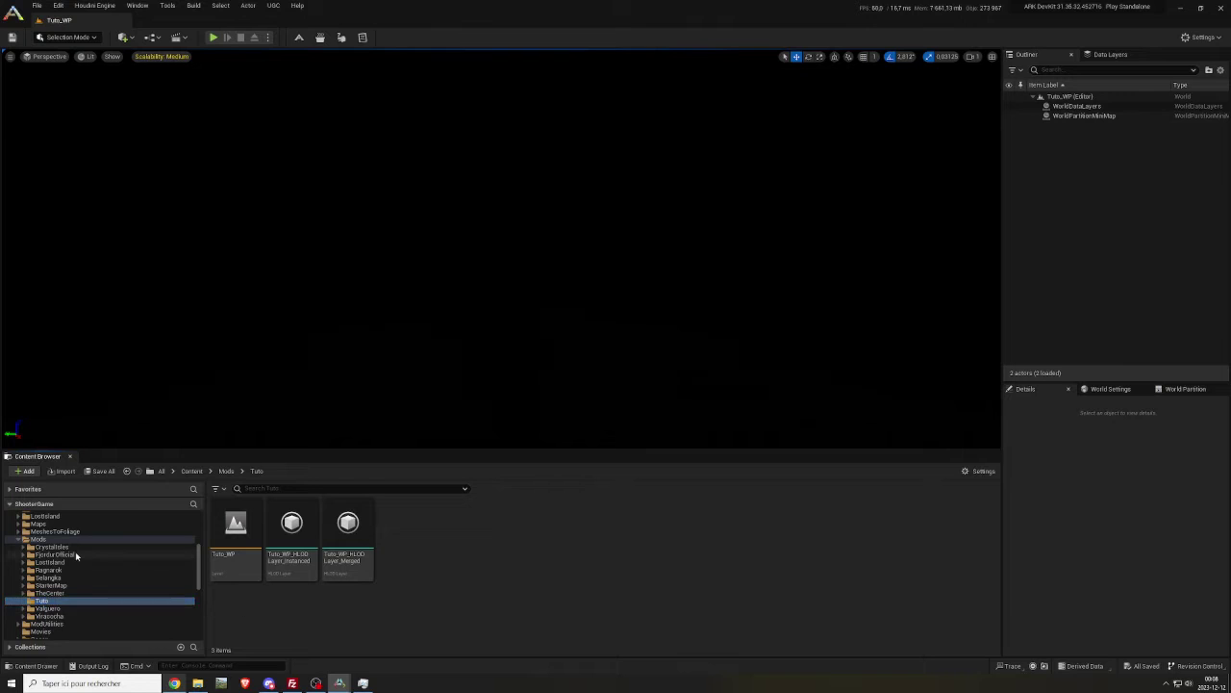
Step: Open the DataLayers folder inside Maps/TheIslandSubMaps in the project content
scroll(76, 552, up, 6)
scroll(76, 552, down, 1)
click(19, 602)
scroll(97, 562, down, 4)
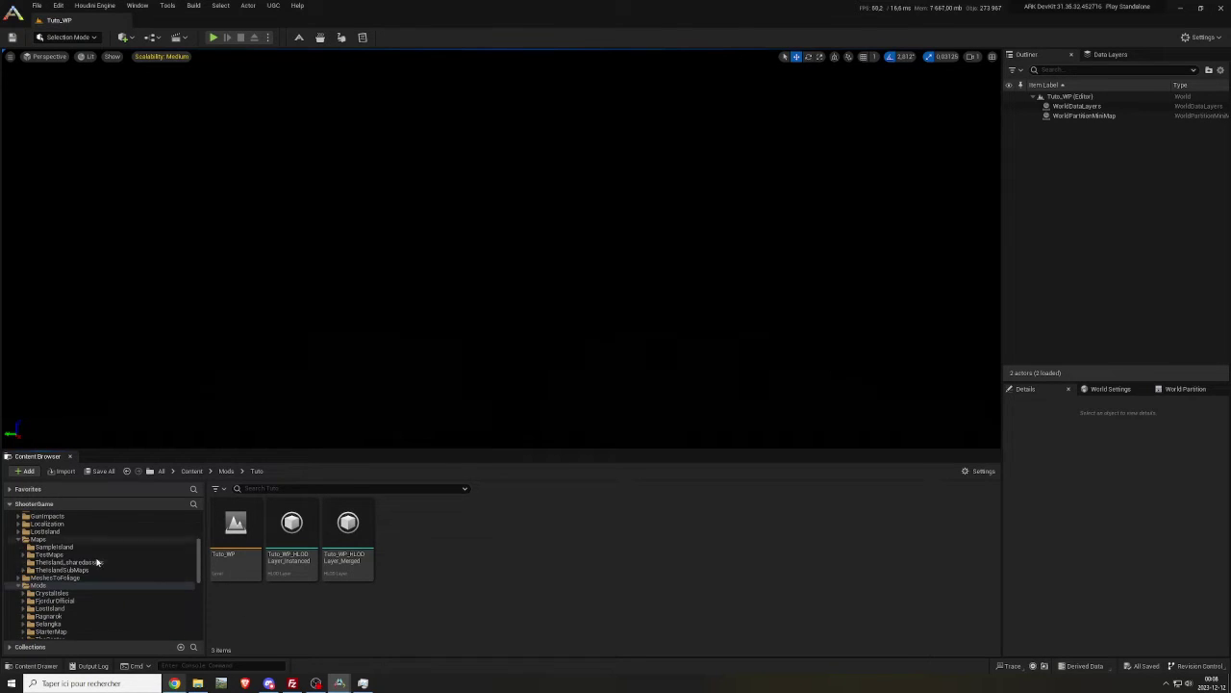
click(23, 570)
click(56, 577)
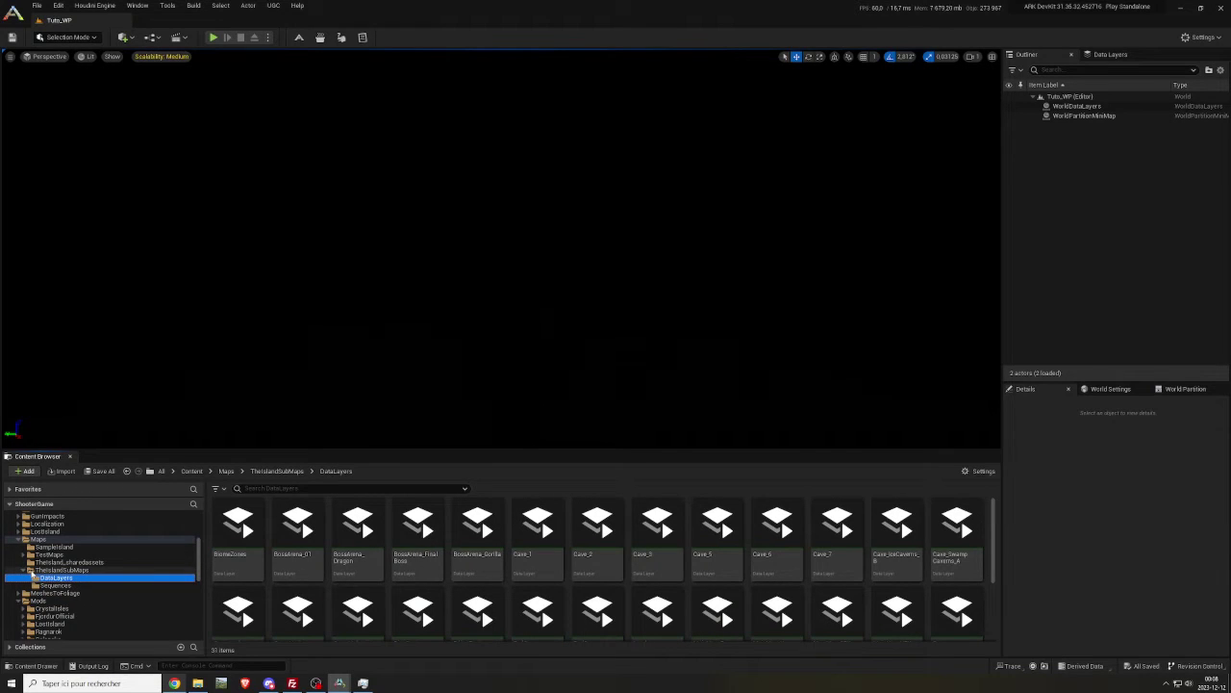
Step: Copy BiomeZones, DinoSpawns, EditorTools, Landscape, MainMap_Far, MainMap_Near, MainMap_SFX, MainMap_VFX, Ocean, OverworldGlobal, PCG, Persistent and SupplyCrates into the Mods/Tuto folder
click(252, 545)
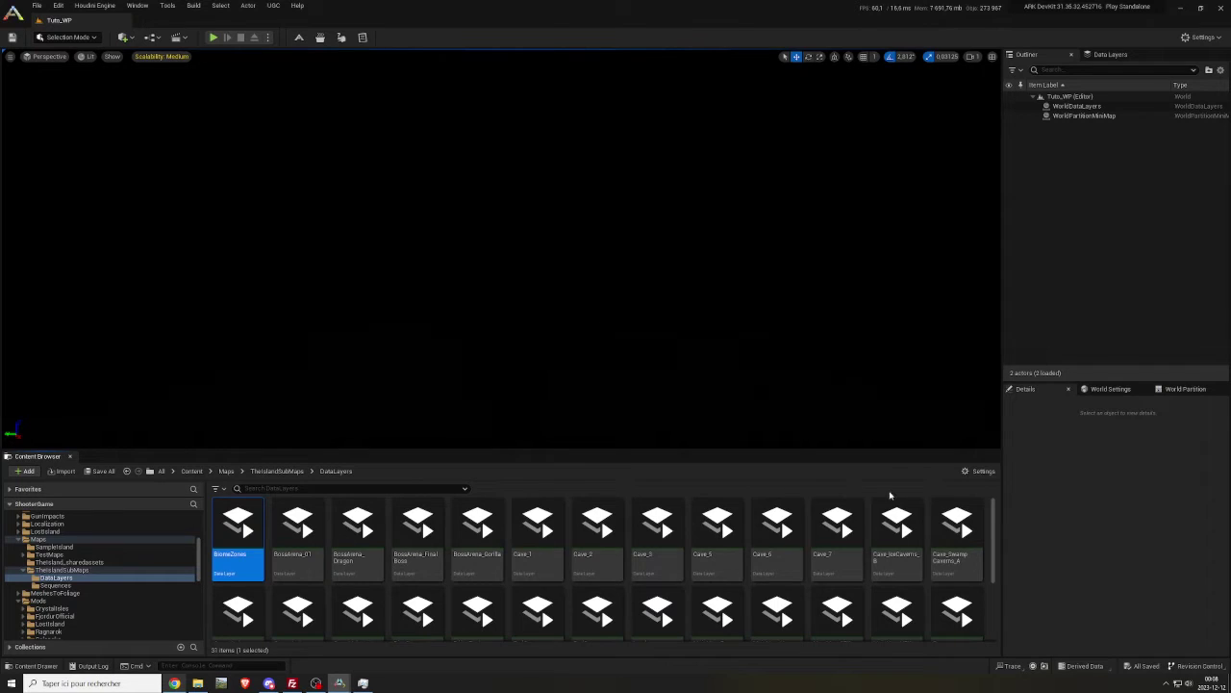
scroll(467, 548, down, 2)
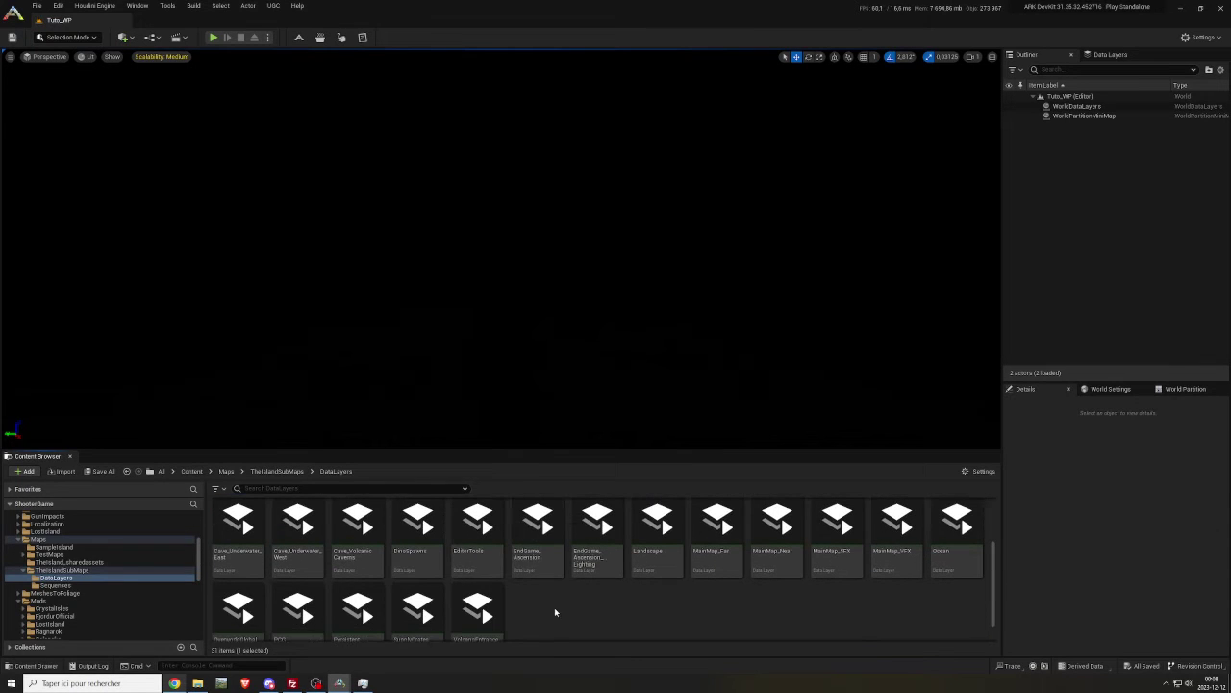
ctrl+click(414, 522)
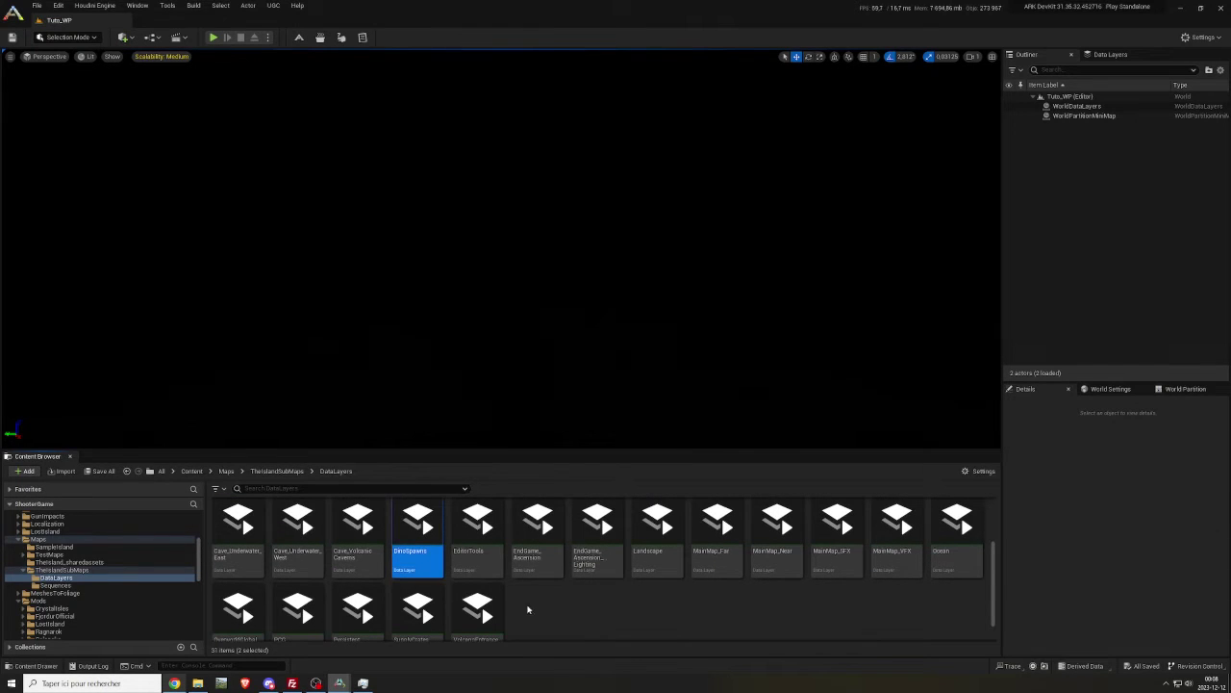
ctrl+click(490, 530)
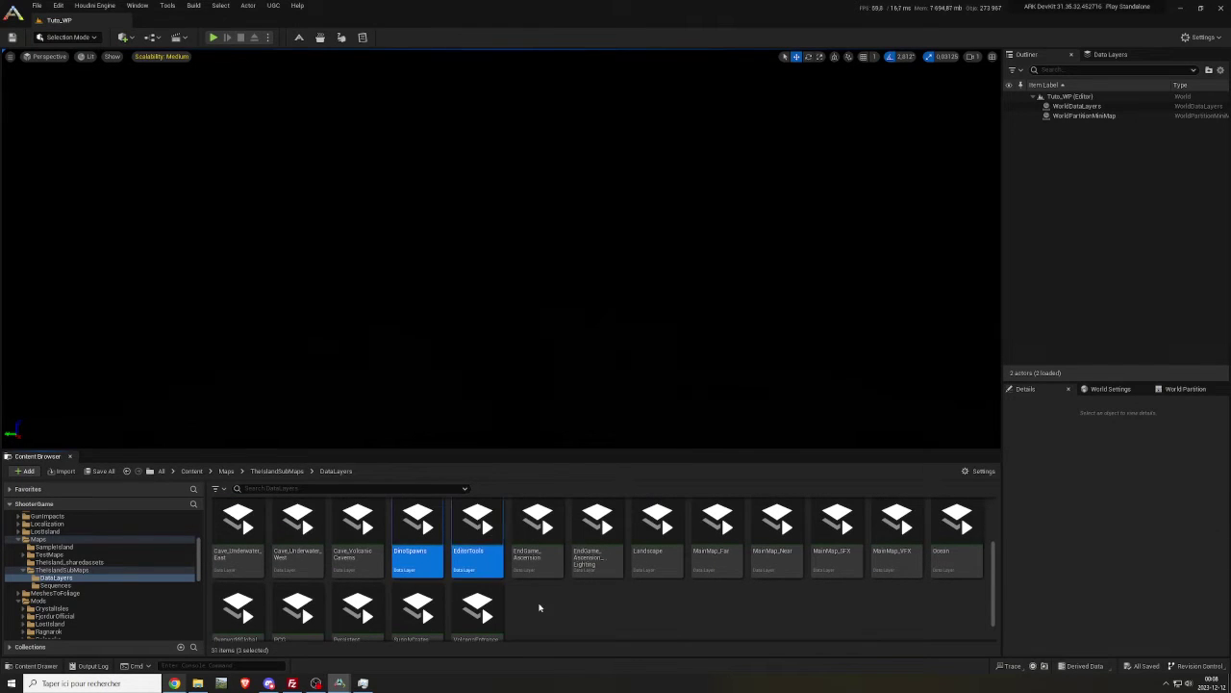
ctrl+click(662, 529)
ctrl+click(713, 527)
ctrl+click(786, 525)
ctrl+click(837, 528)
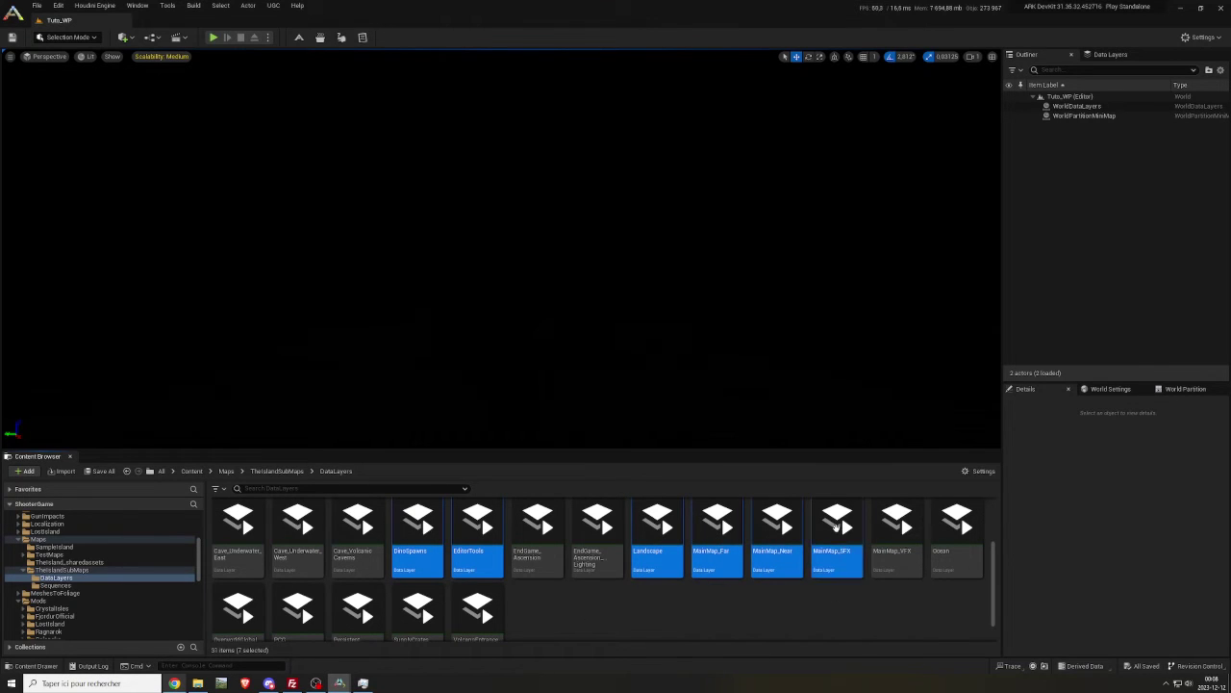
ctrl+click(891, 517)
ctrl+click(952, 544)
scroll(663, 590, down, 1)
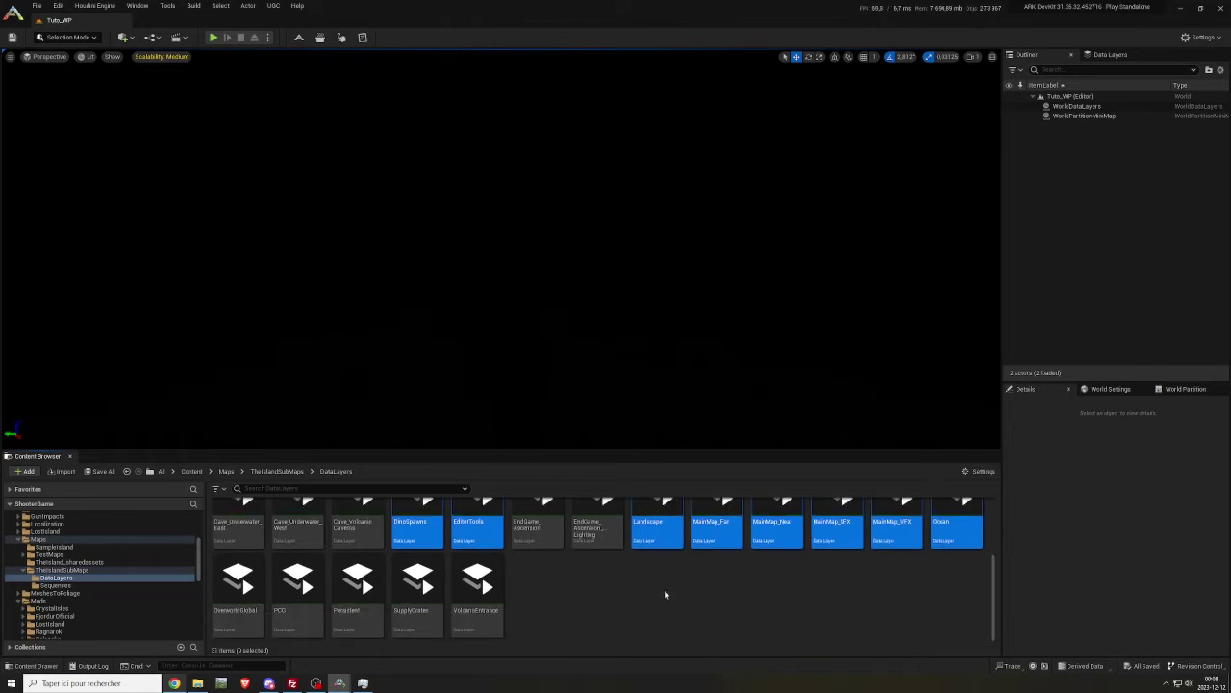
ctrl+click(235, 596)
ctrl+click(303, 587)
ctrl+click(363, 585)
ctrl+click(418, 587)
scroll(554, 615, up, 4)
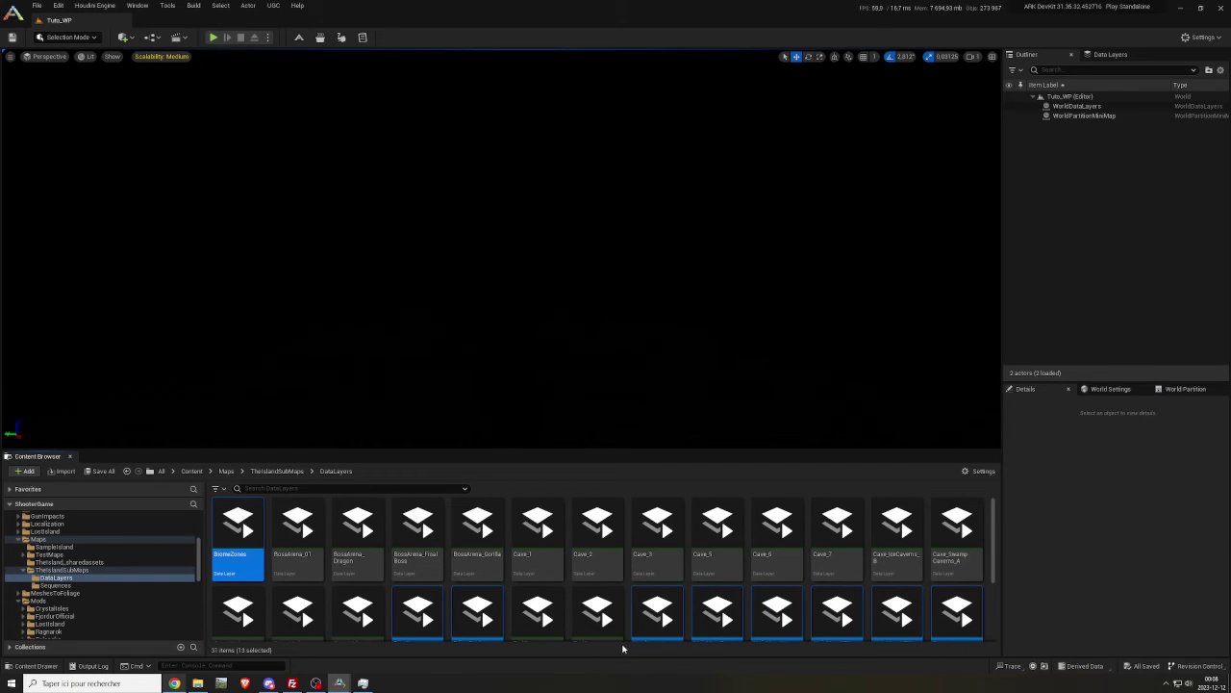
scroll(76, 575, down, 4)
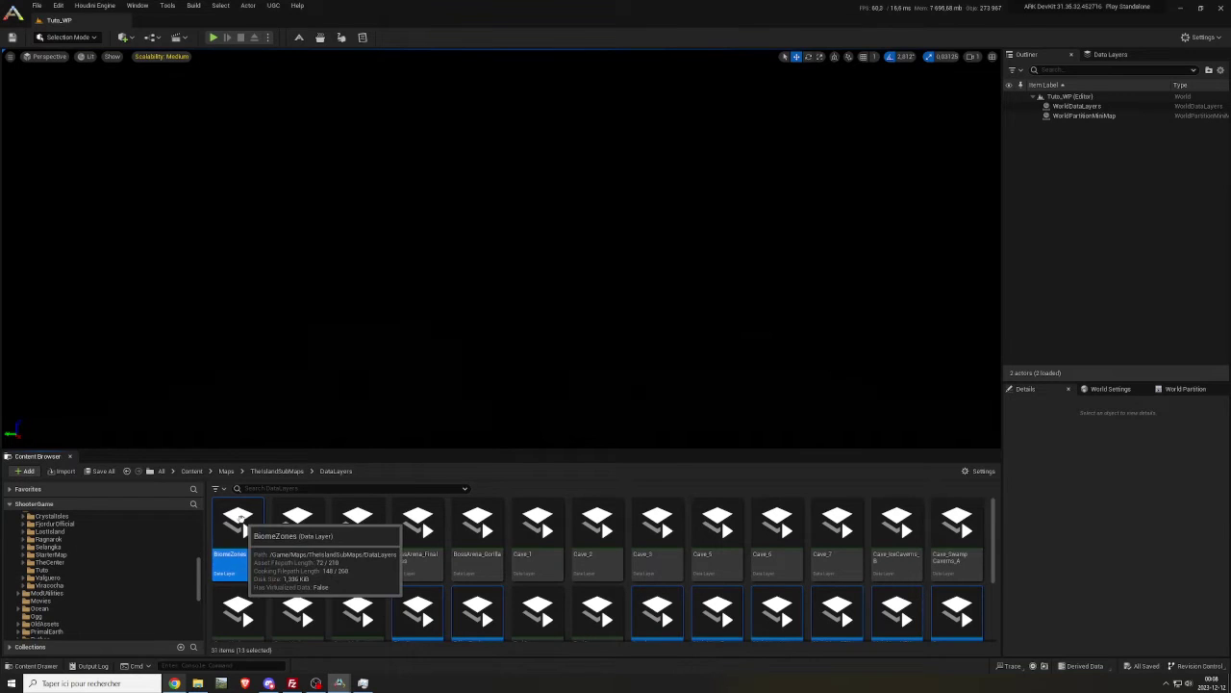
drag(241, 520, 68, 590)
click(76, 602)
Step: Create a new folder named DataLayers in the Mods/Tuto folder
click(42, 571)
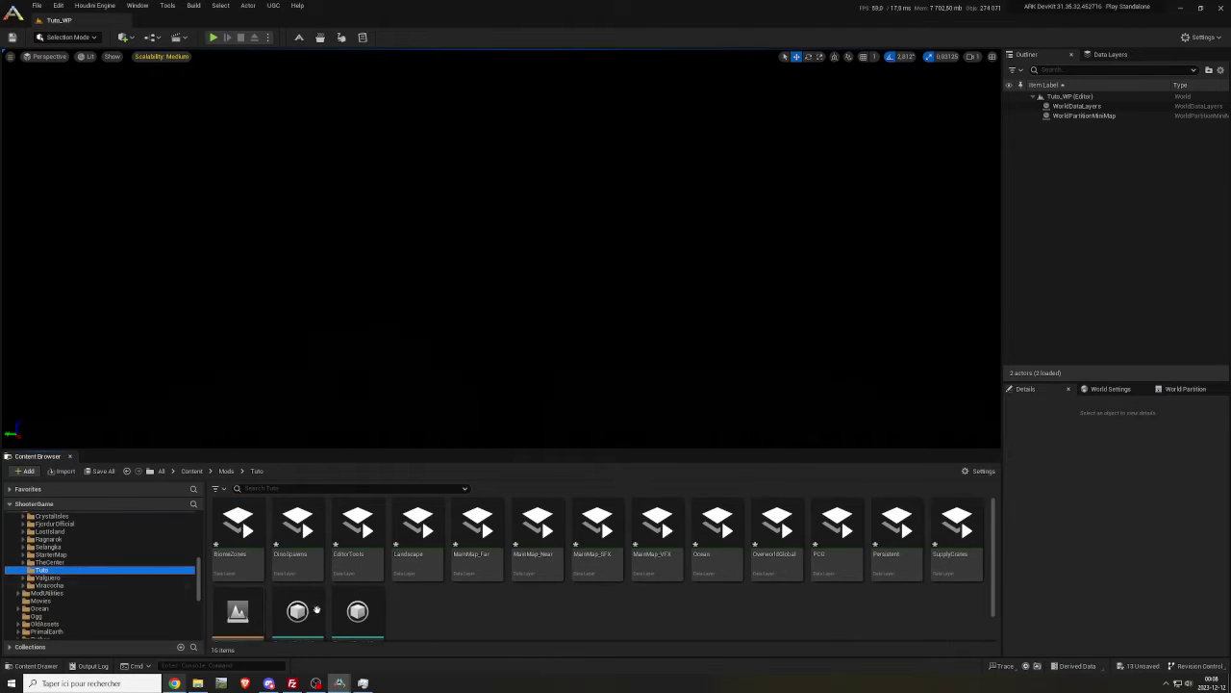
right_click(427, 615)
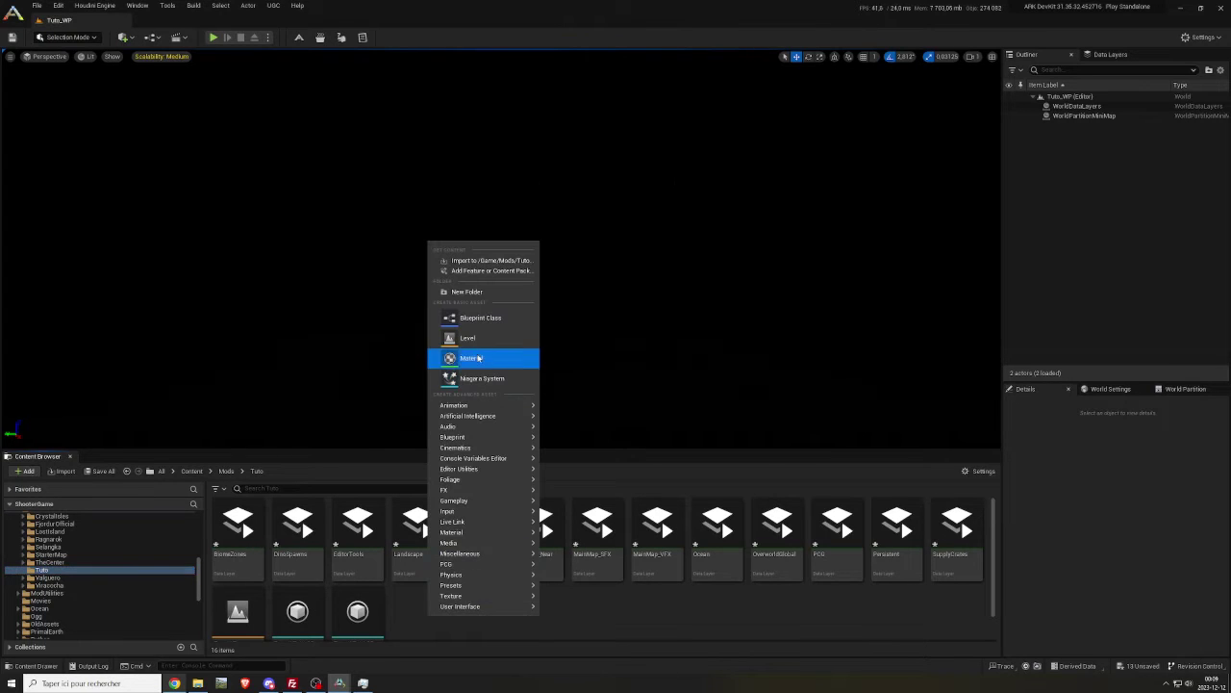
click(473, 298)
text(DataLayer)
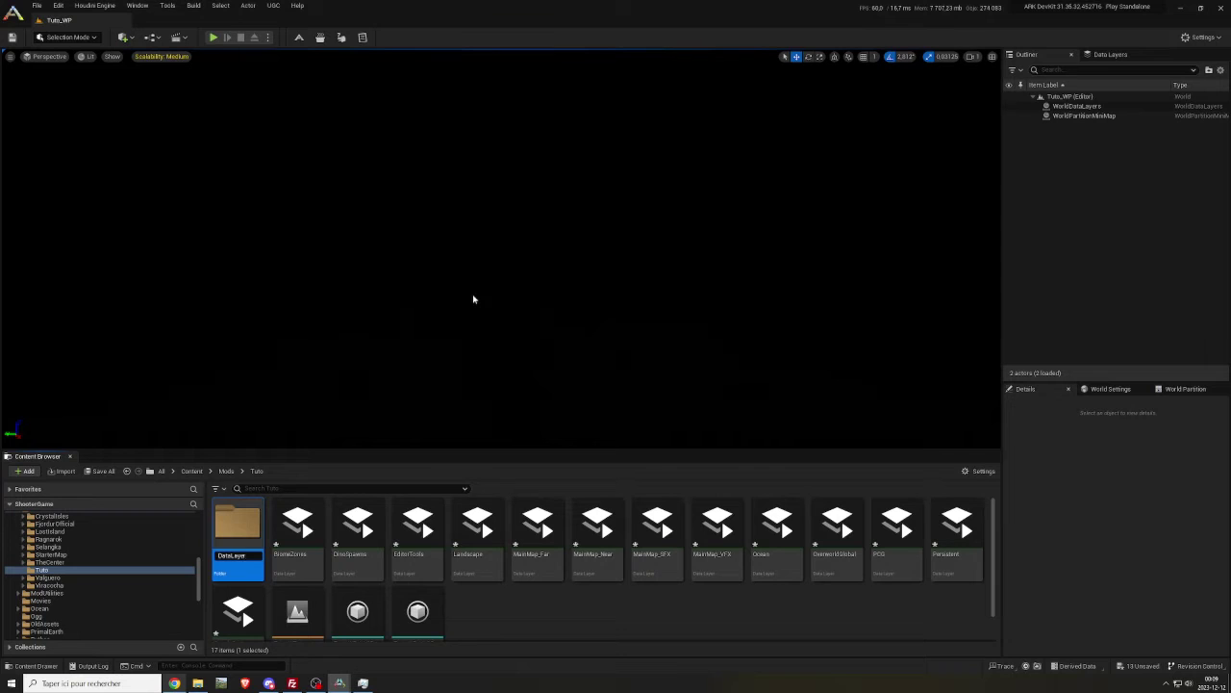
text(s)
key(Return)
Step: Move all the copied data layer assets into Tuto's DataLayers folder and check the folder's contents
click(300, 525)
shift+click(244, 607)
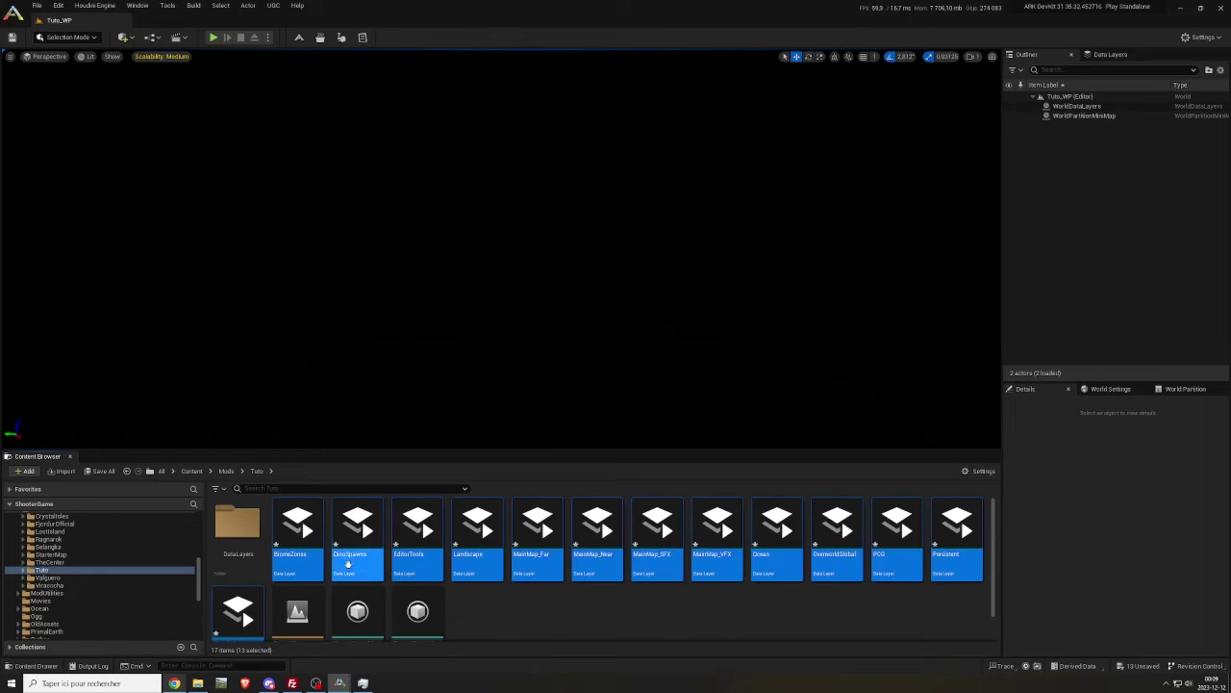
scroll(353, 561, down, 1)
scroll(353, 562, up, 1)
drag(289, 526, 252, 537)
click(273, 548)
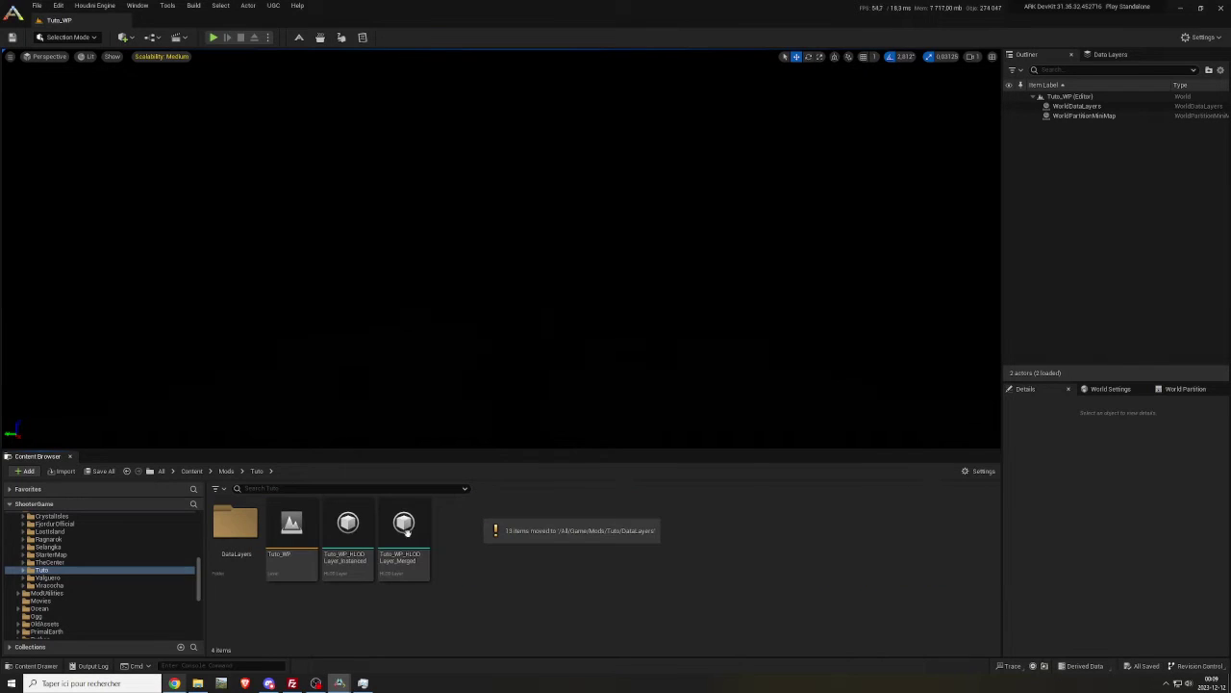
double_click(236, 527)
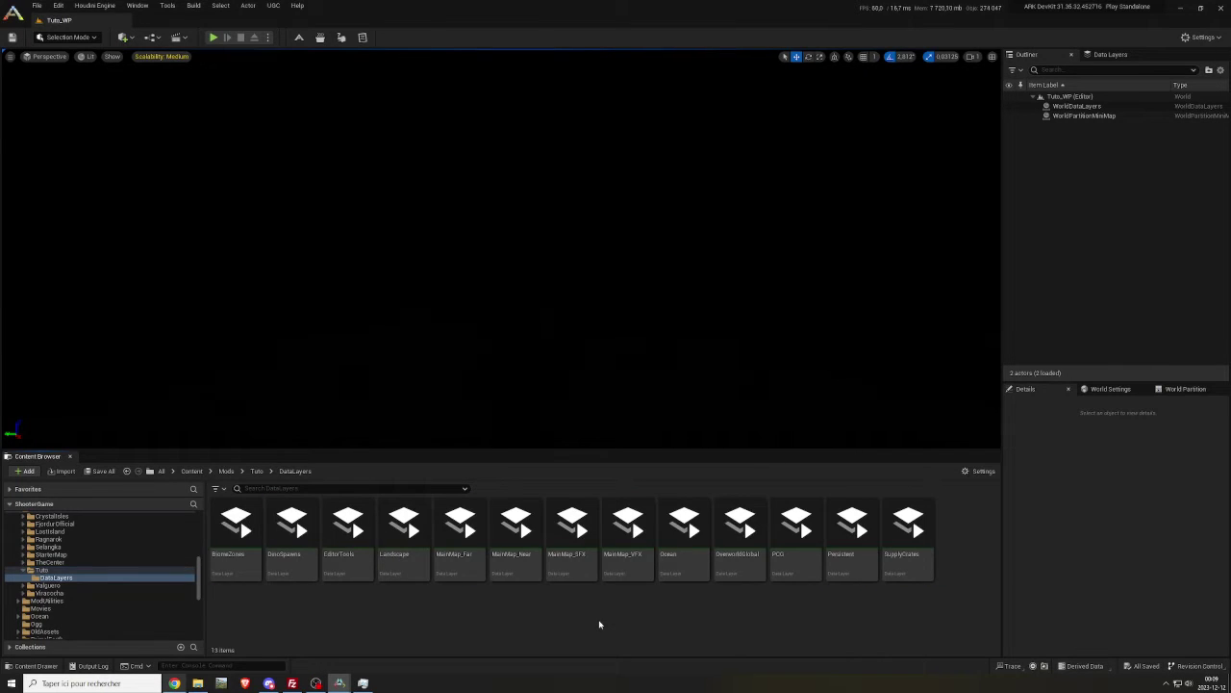
key(alt+Left)
click(529, 581)
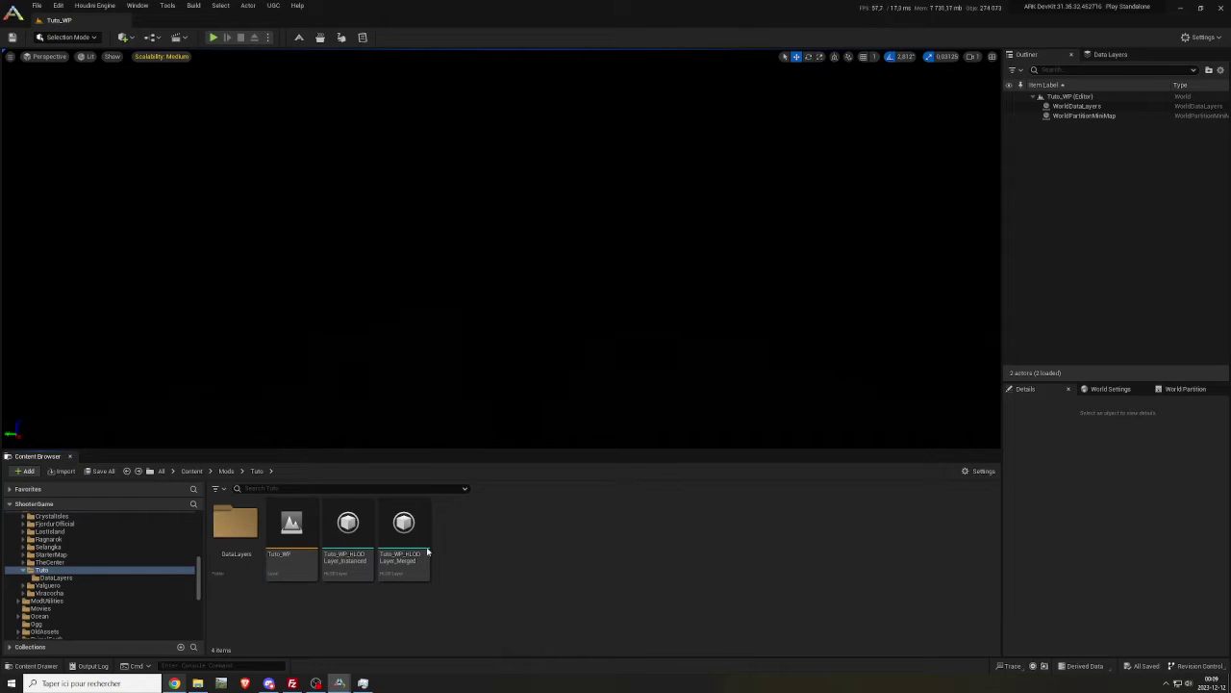
Step: Search all project content for uds_island and place the UDS_Island blueprint in the level
scroll(59, 532, up, 5)
click(44, 524)
click(278, 488)
text(uds_)
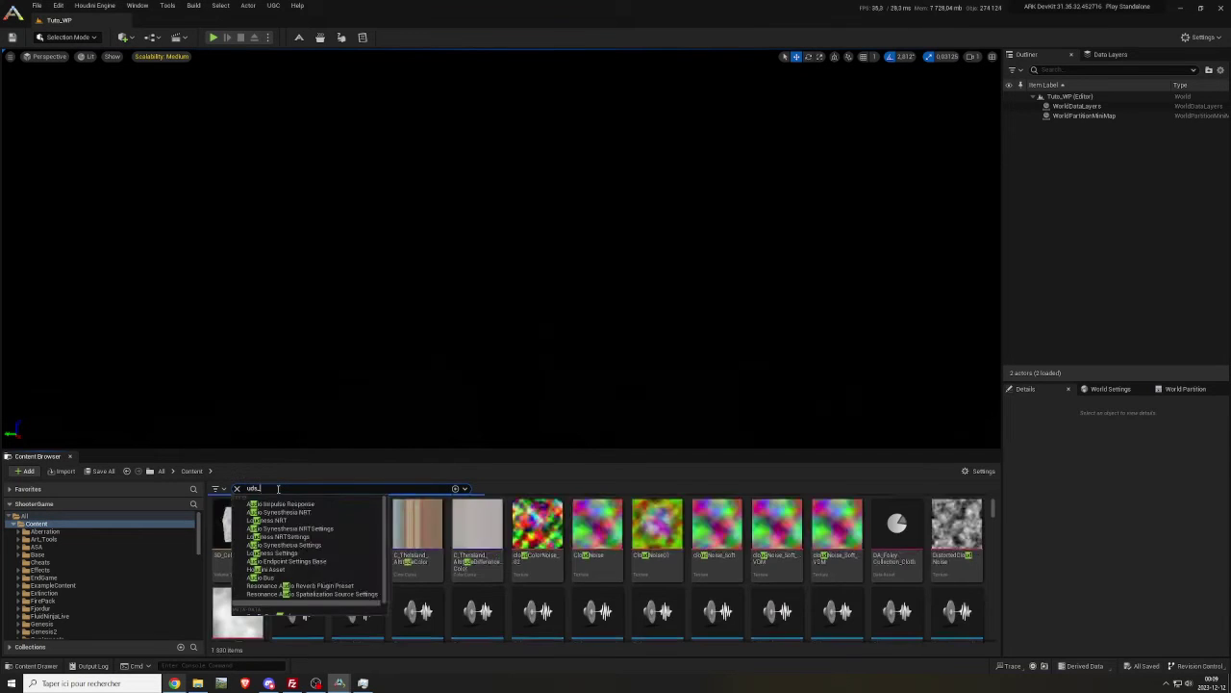
text(islland)
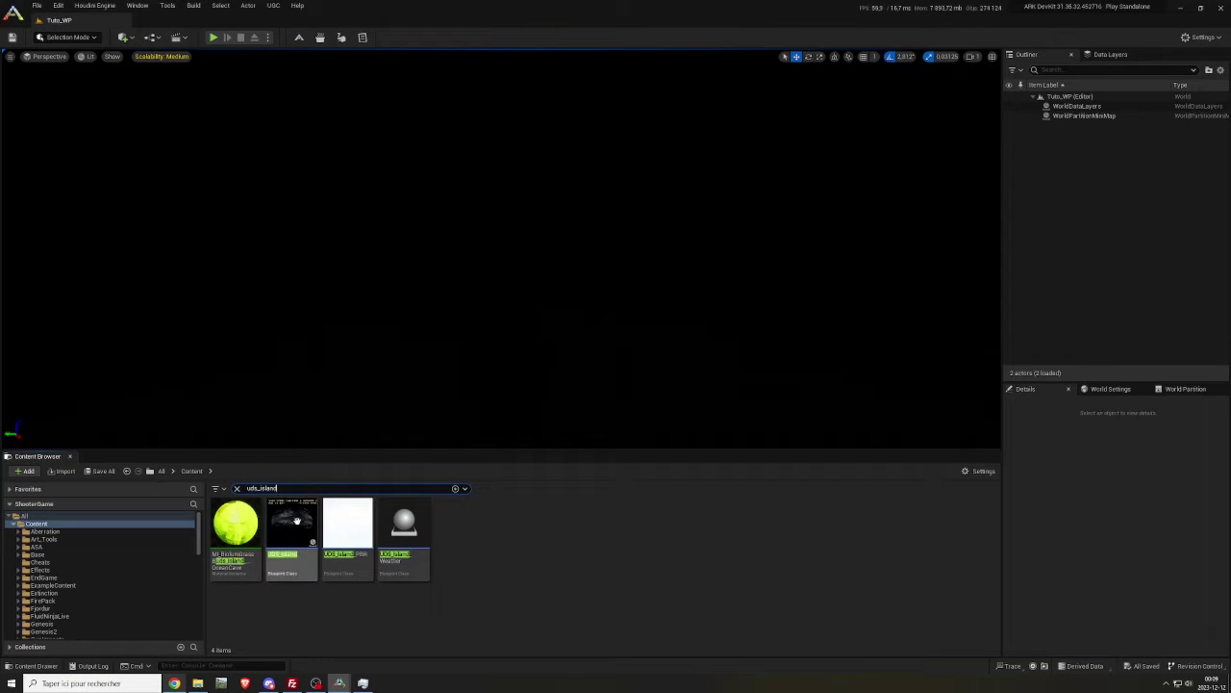
drag(290, 531, 447, 358)
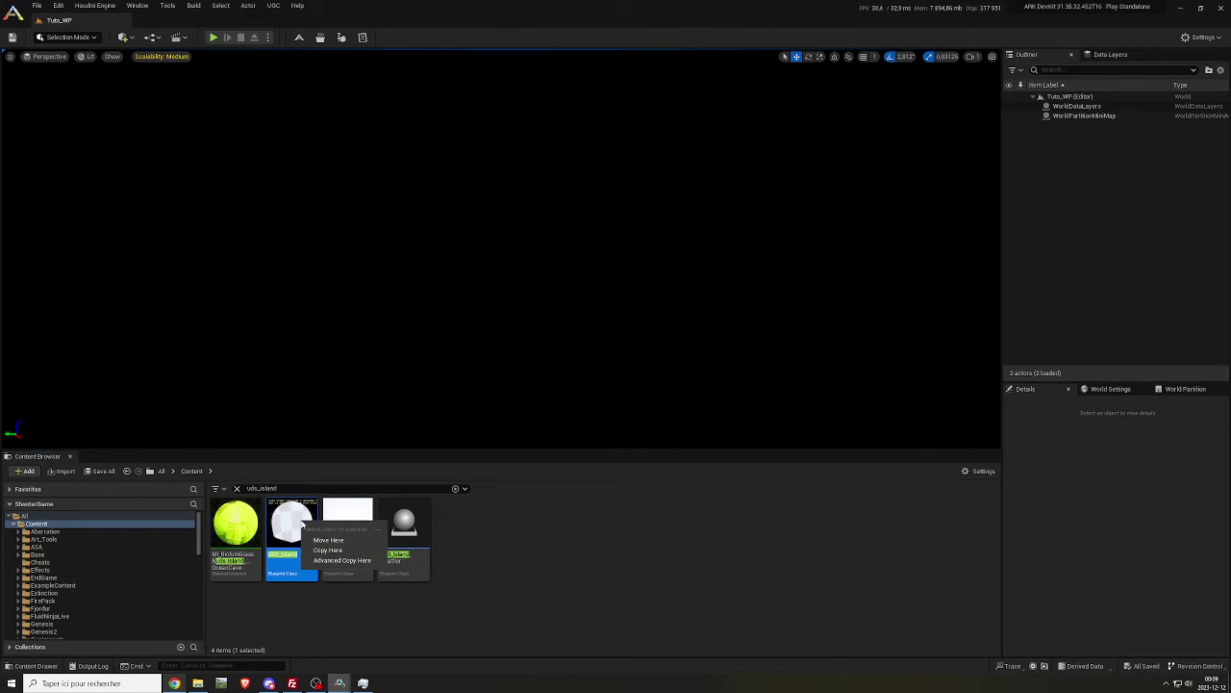
drag(506, 318, 506, 318)
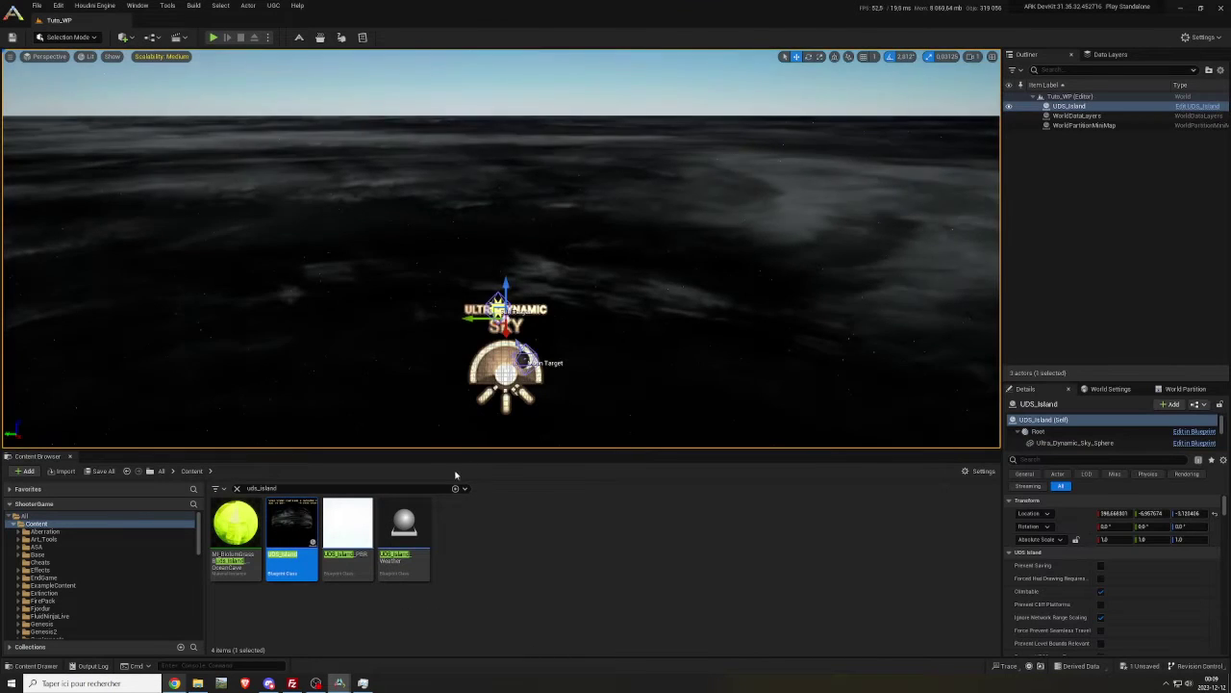
Step: Place the UDS_Island_Weather blueprint in the level near the sky actor
drag(407, 527, 478, 528)
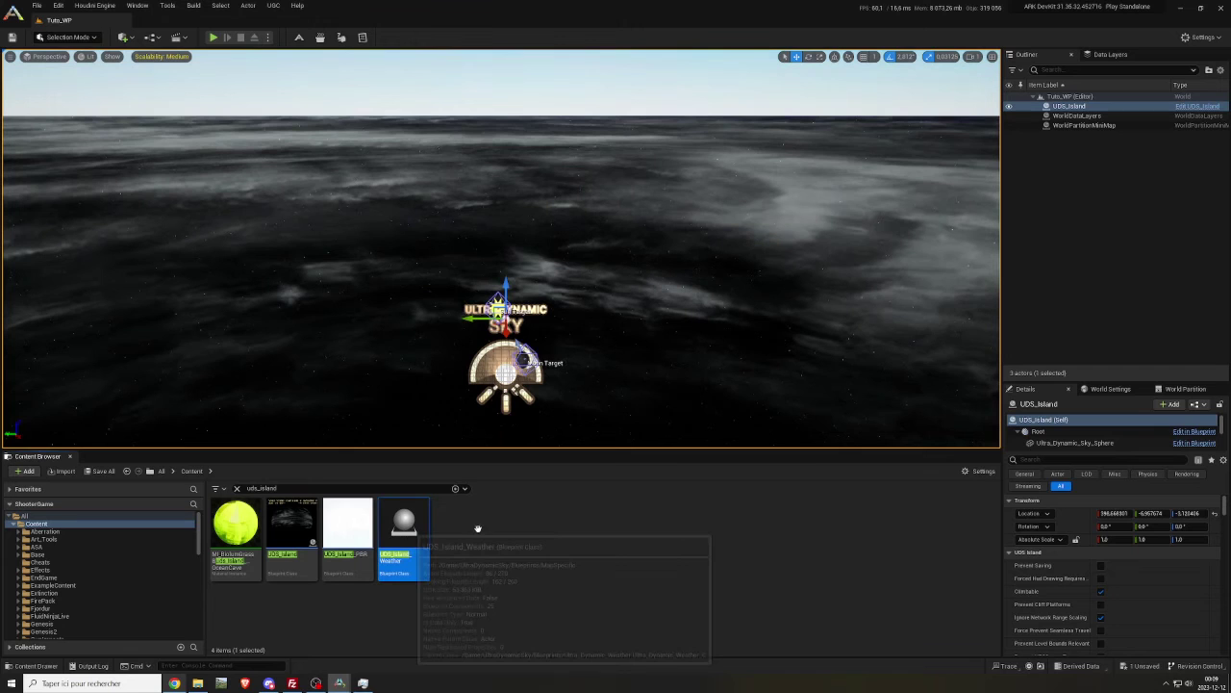
drag(405, 515, 495, 383)
click(387, 508)
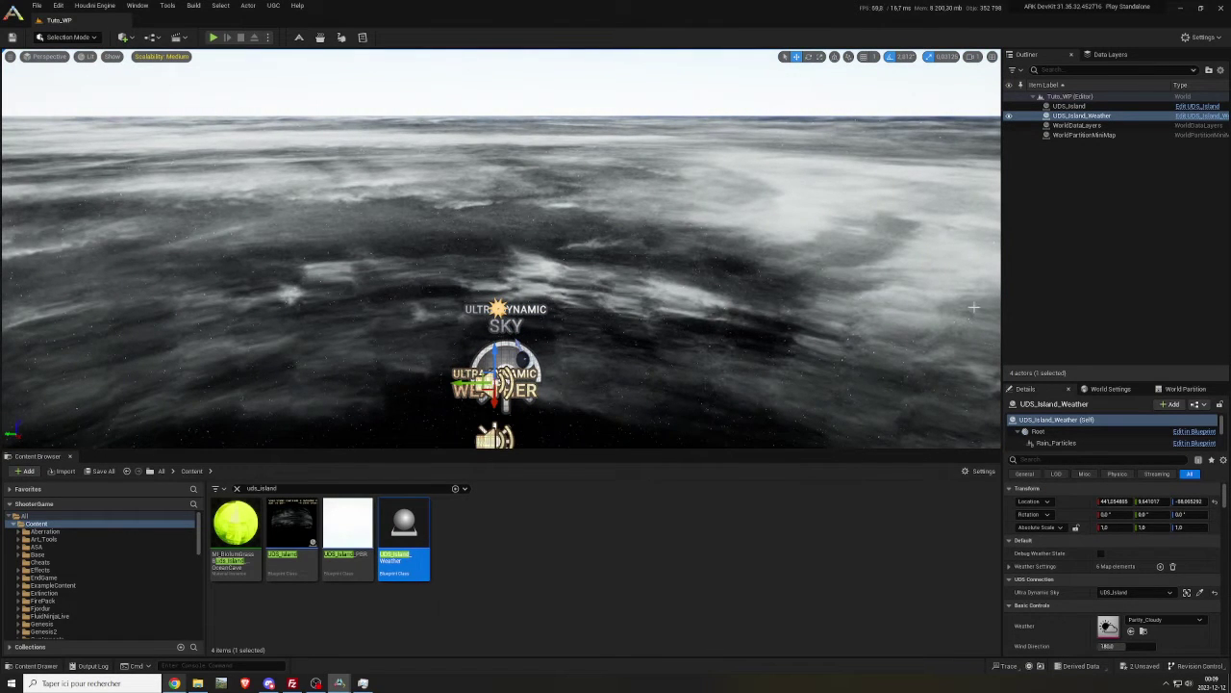
Step: Set the UDS_Island actor's location to 0, 0, 0
click(1087, 108)
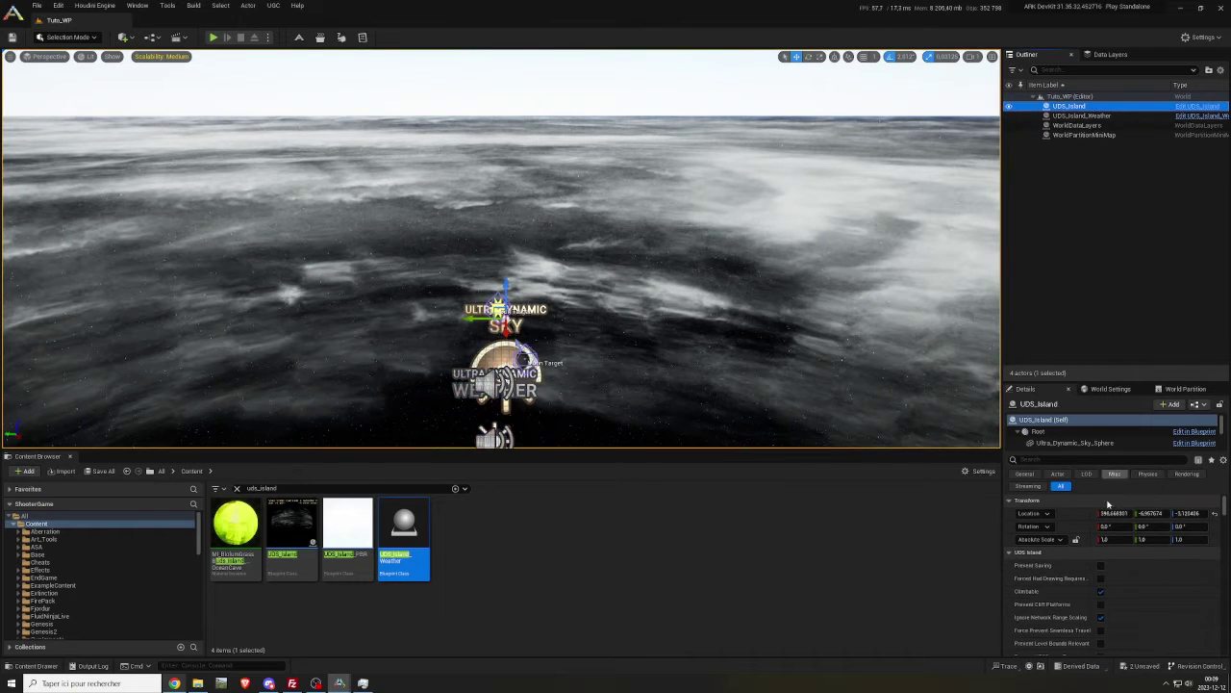
click(1116, 513)
text(0)
key(Return)
click(1143, 513)
text(0)
click(1191, 513)
text(0)
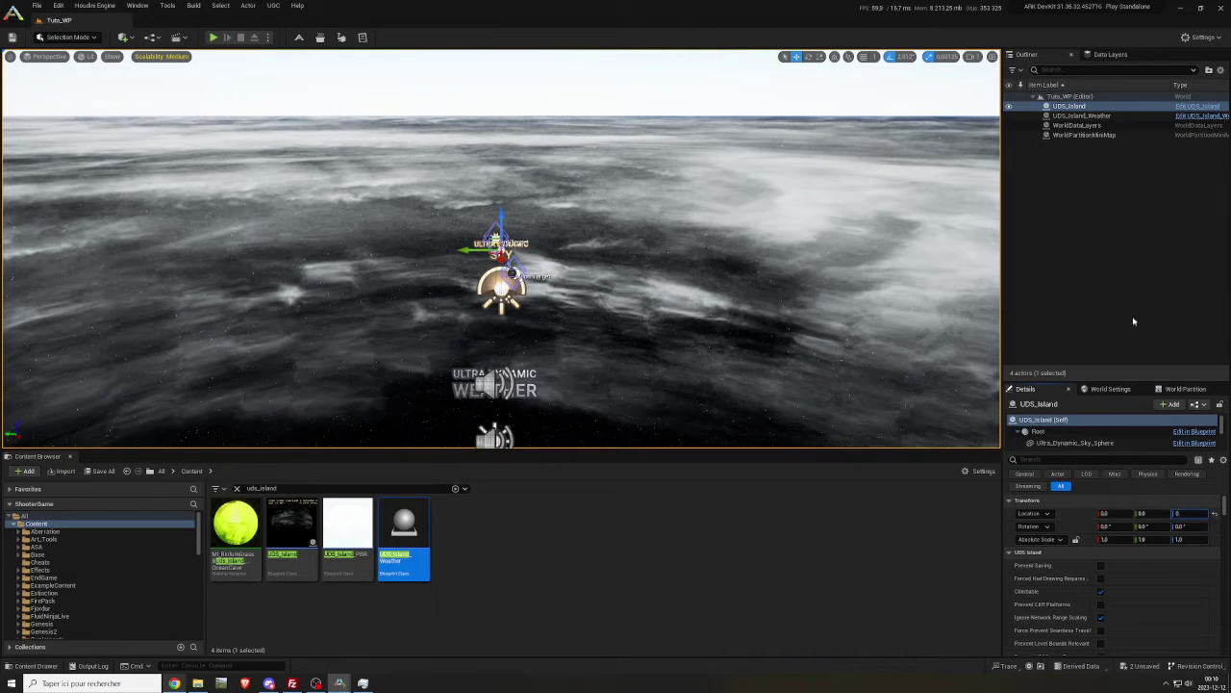
Step: Set the UDS_Island_Weather actor's location to 0, 0, 0 and save all unsaved content
click(1082, 115)
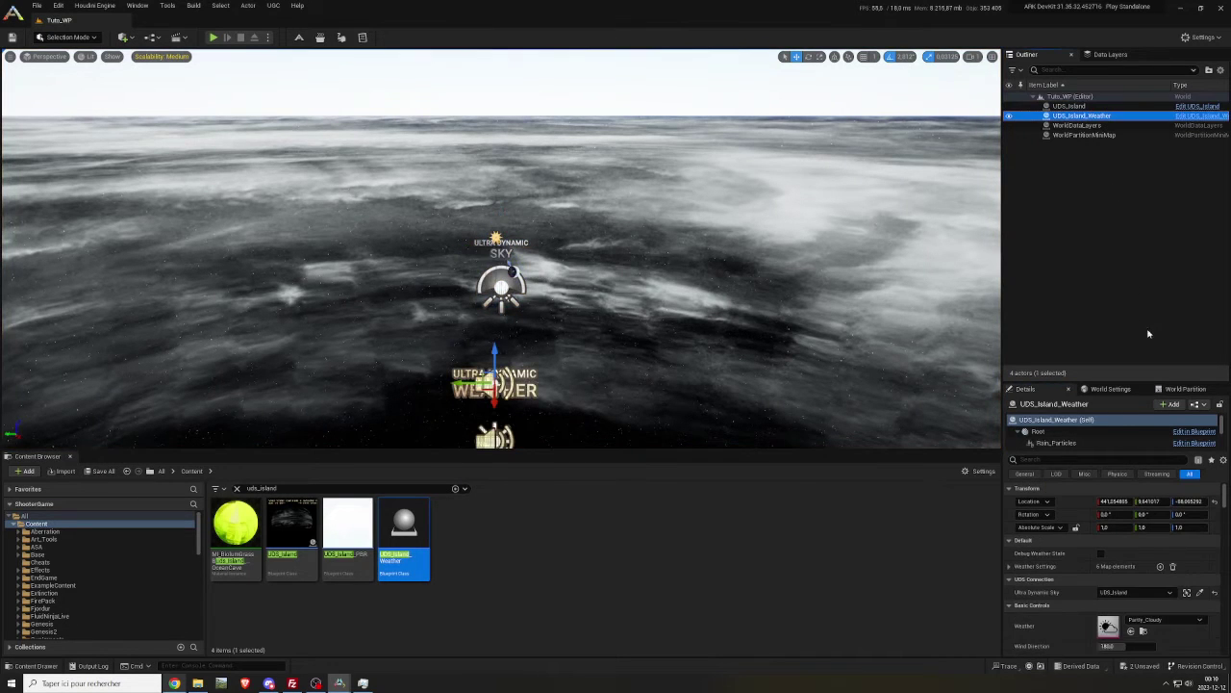
click(1120, 501)
text(0)
click(1152, 501)
text(0)
click(1187, 501)
text(0)
key(Return)
click(1097, 187)
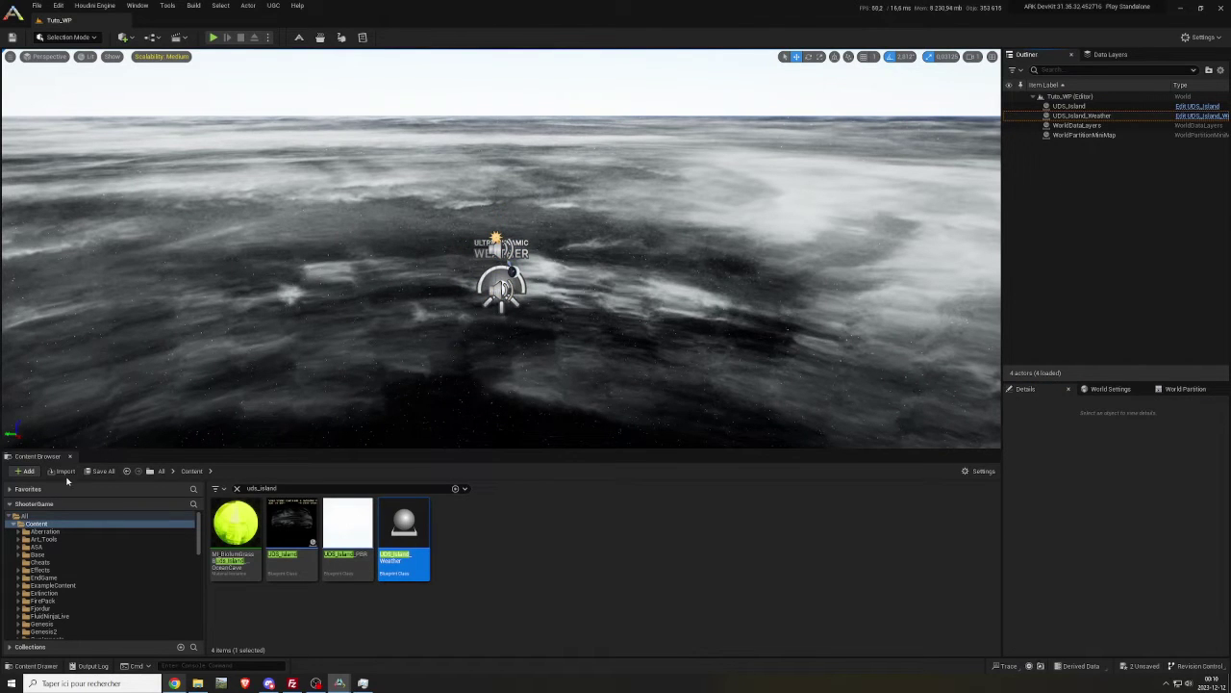
click(100, 470)
click(693, 450)
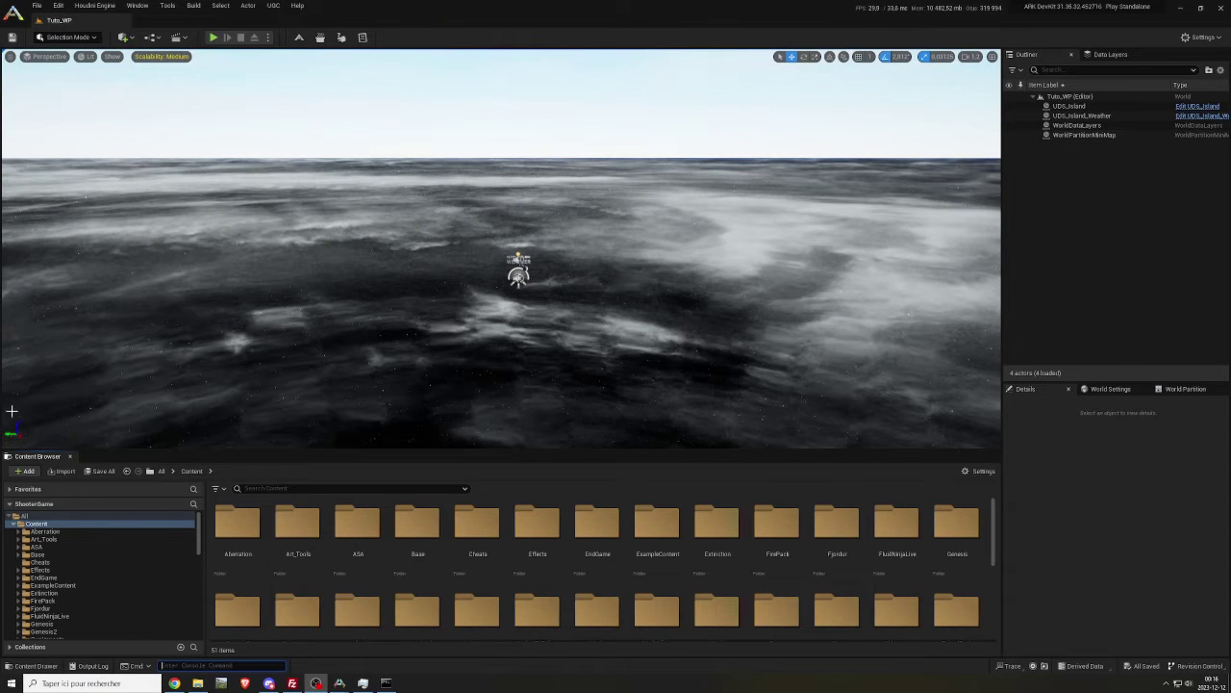
Step: Search the project content for daycycle and place the DayCycleManager blueprint in the level
click(285, 489)
text(deycycle)
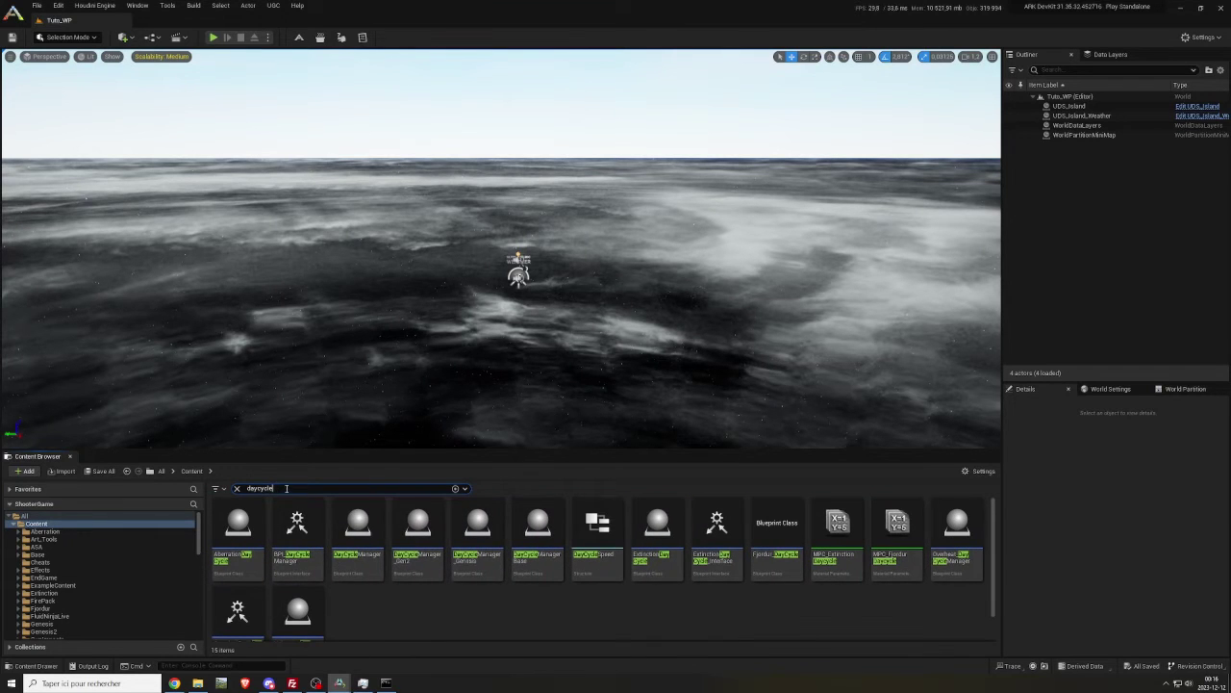
click(358, 524)
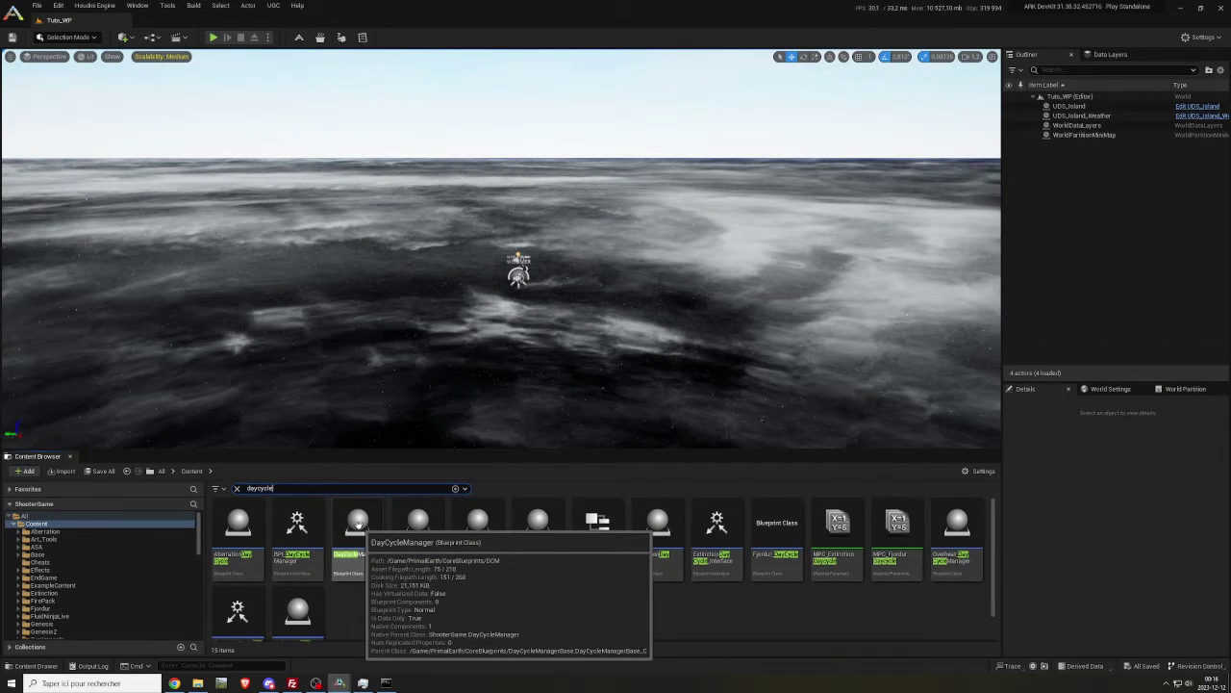
drag(358, 524, 435, 354)
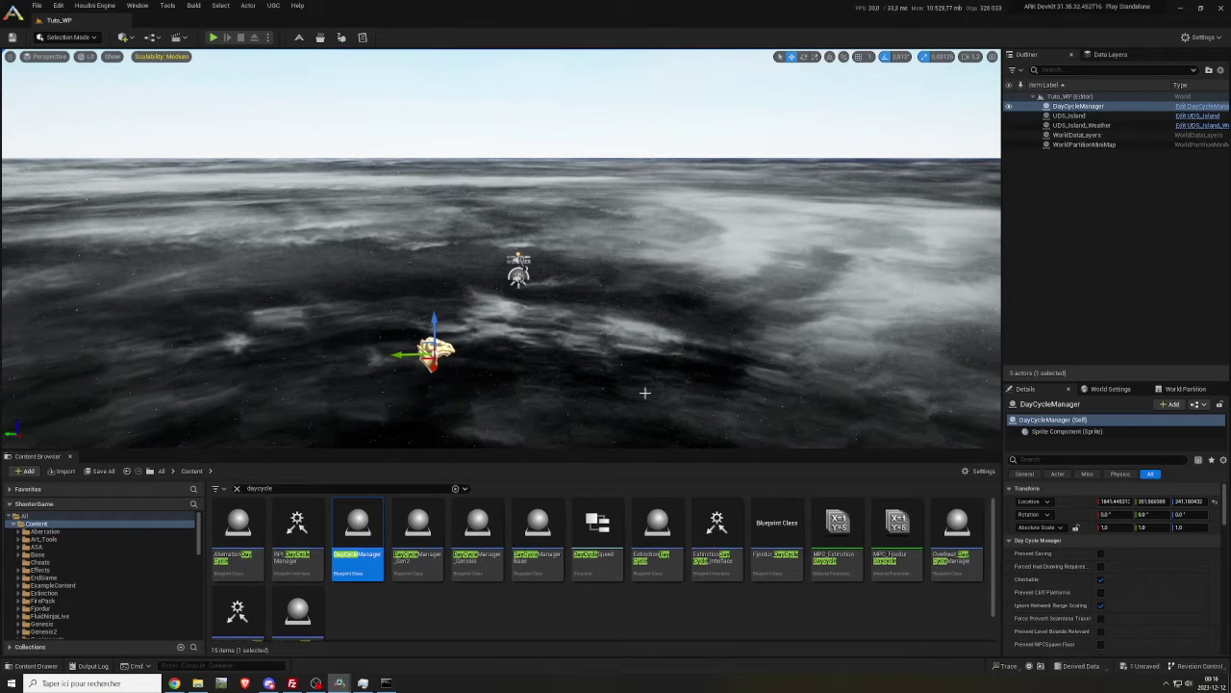
Step: Set the DayCycleManager actor's location to 0, 0, 0 and deselect it
click(1113, 501)
text(0)
click(1149, 502)
text(0)
click(1186, 502)
text(0)
key(Return)
click(1063, 172)
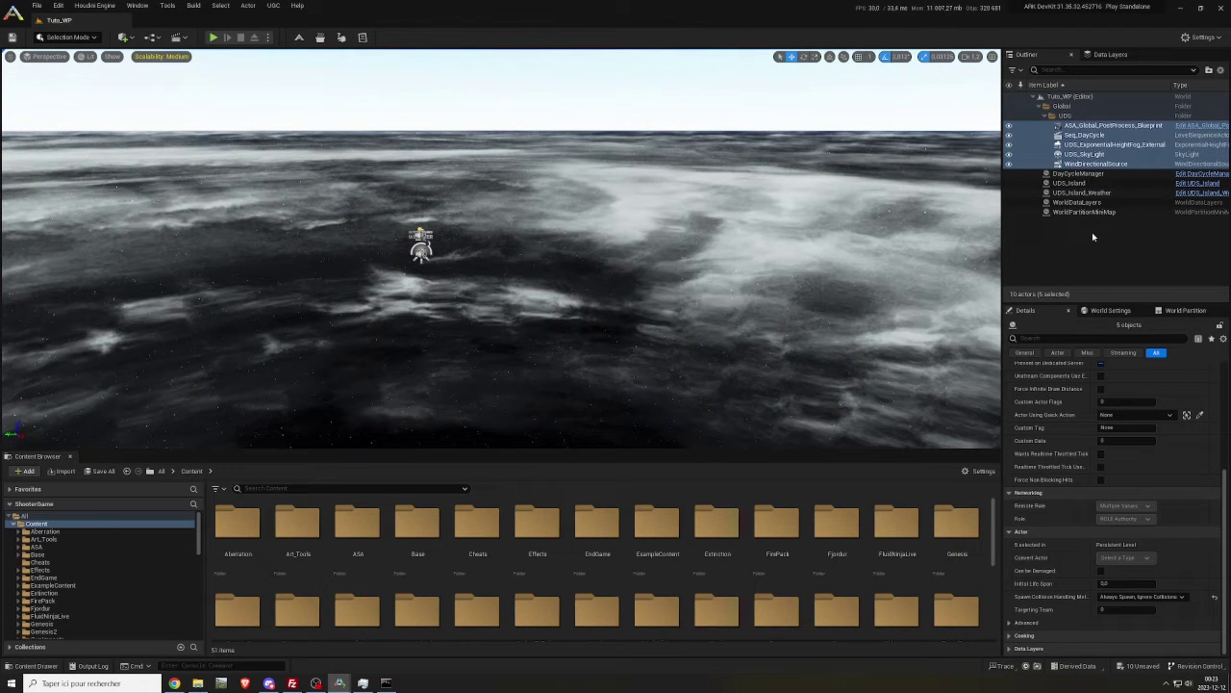
Step: Move the UDS_Island and UDS_Island_Weather actors into the Global/UDS folder of the level hierarchy
click(1072, 183)
shift+click(1070, 192)
drag(1064, 187, 1069, 118)
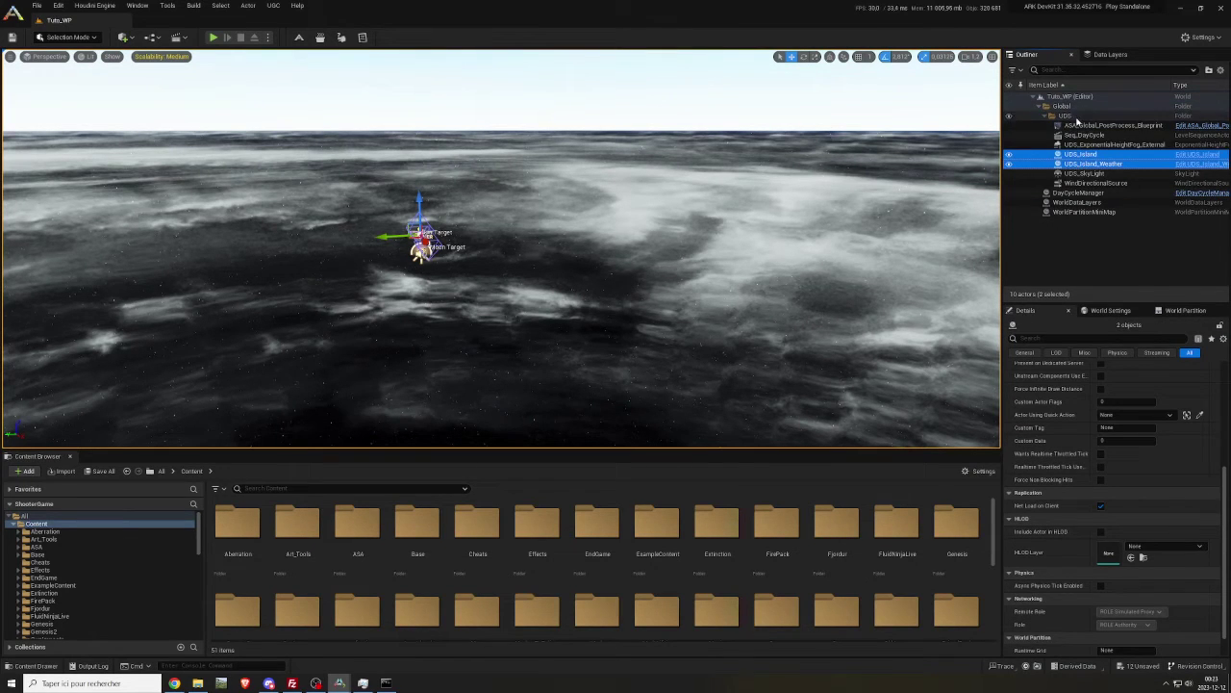
click(1087, 247)
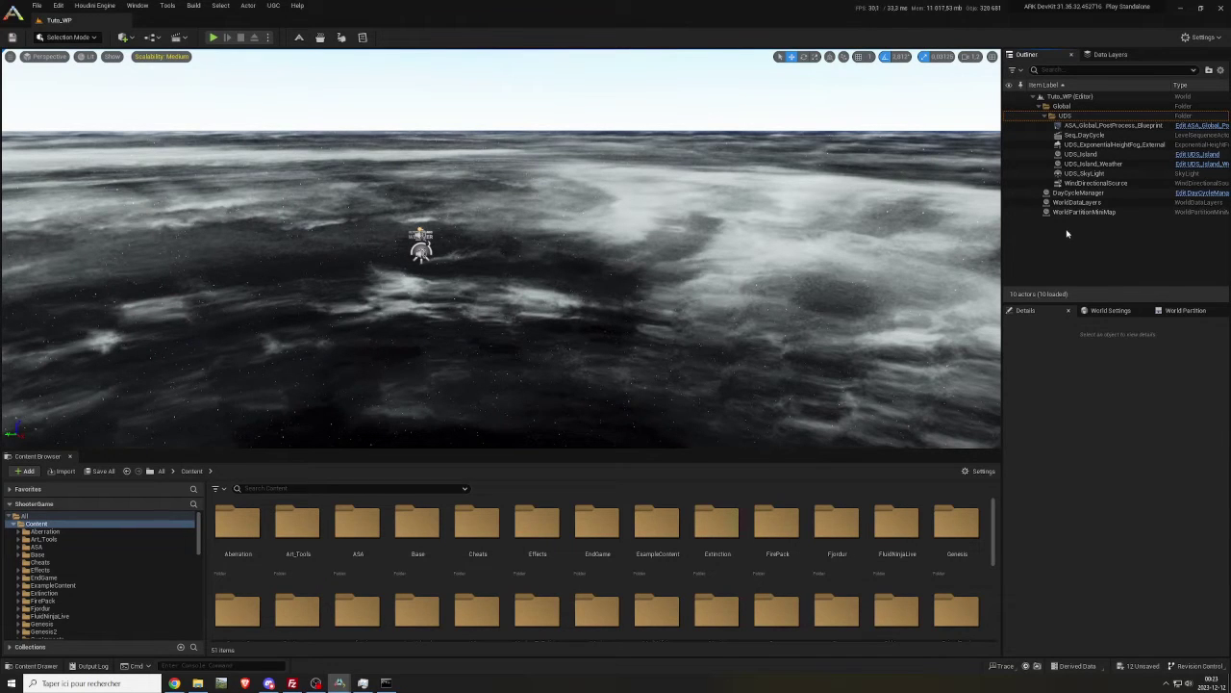
Step: Paste the copied weather override volumes into the level
key(ctrl+v)
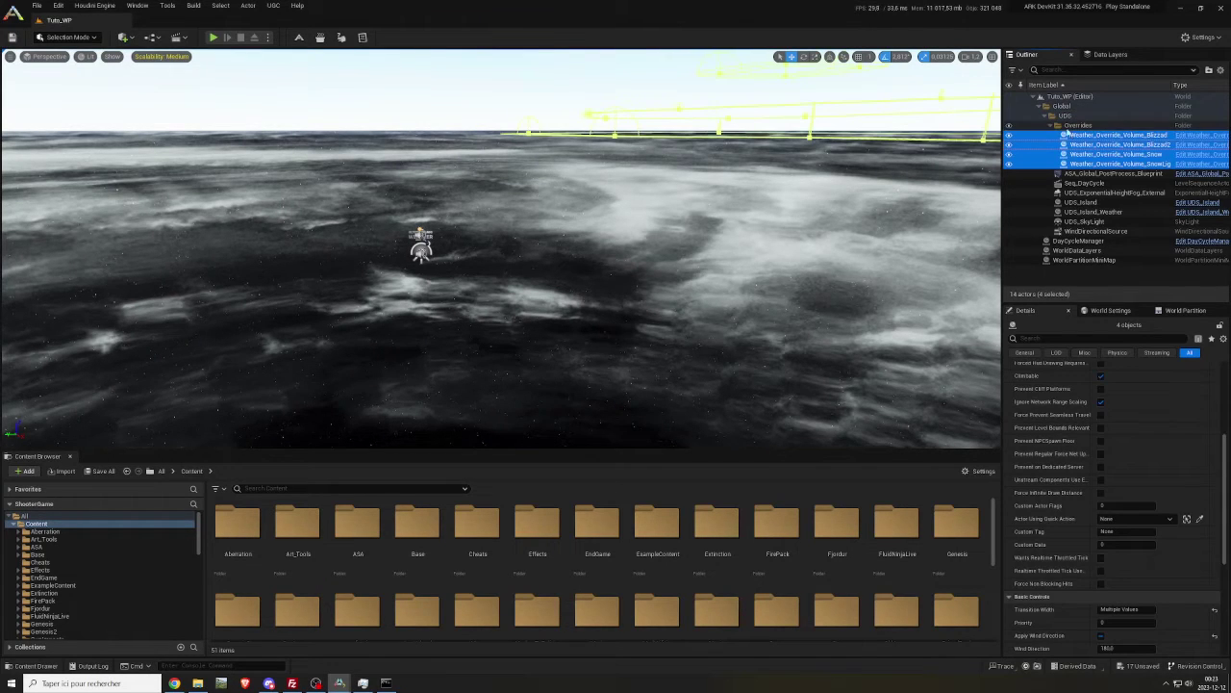
Step: Collapse the Overrides folder and paste the copied IslandCeilingBounds, IslandWallBounds and StartingCamera actors into the level
click(1059, 128)
click(1051, 126)
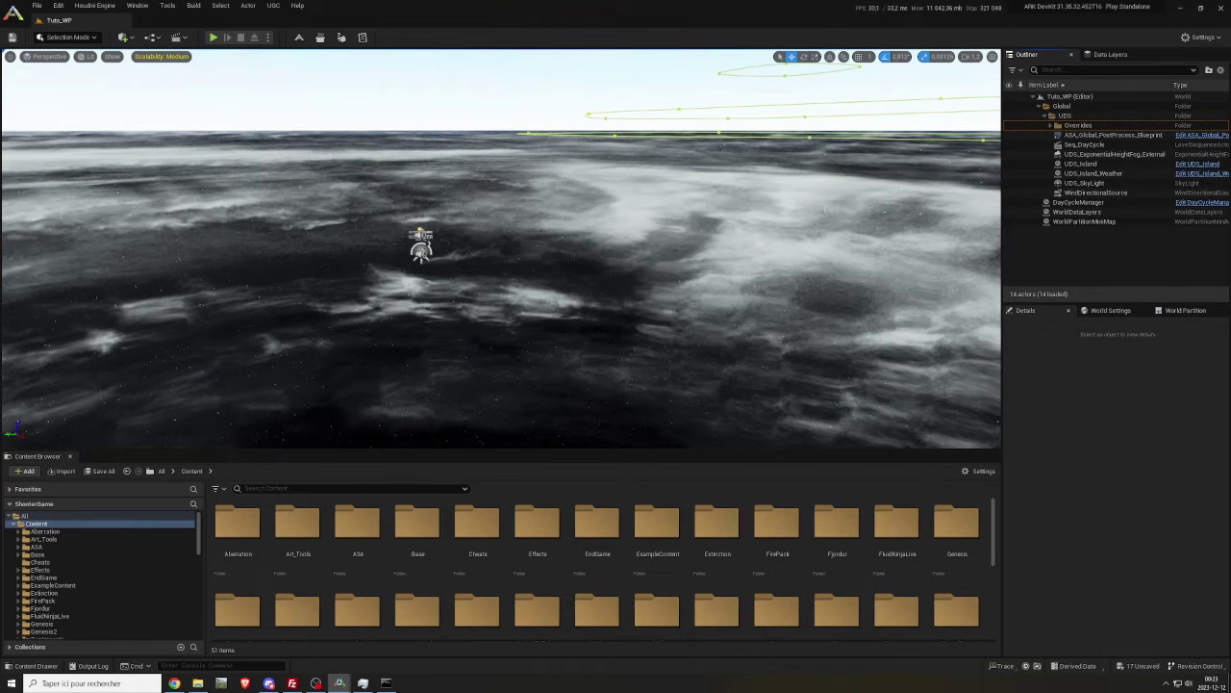
right_drag(823, 212, 827, 178)
key(ctrl+v)
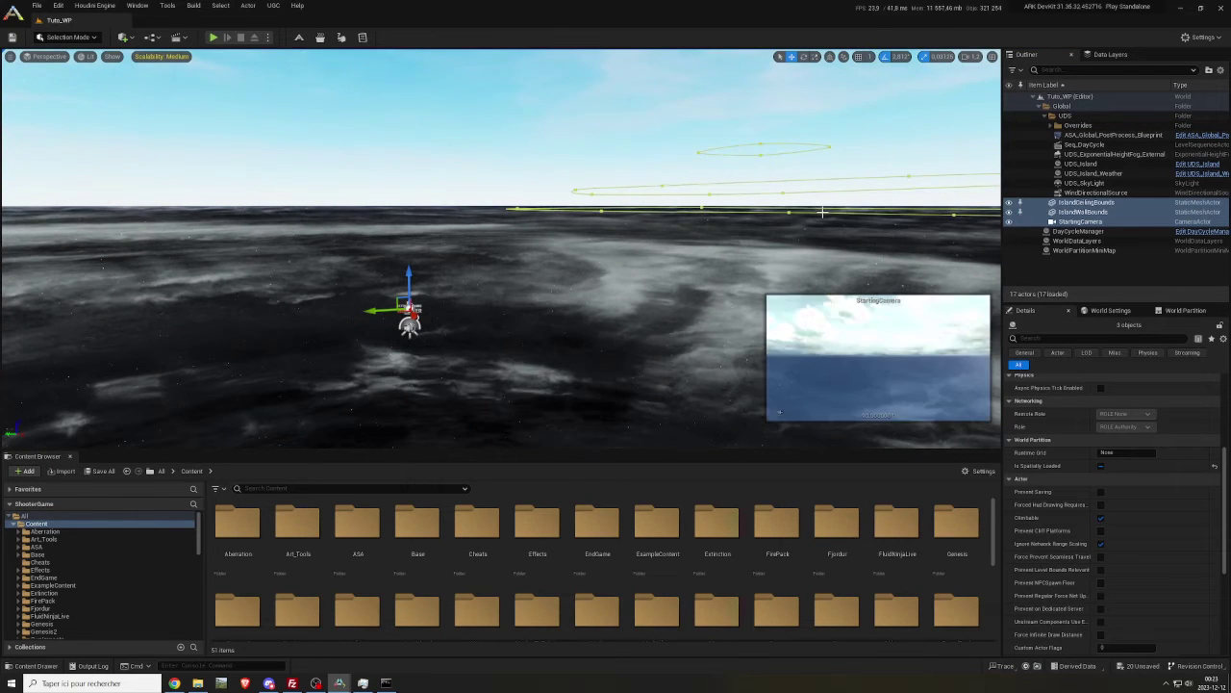
click(1068, 267)
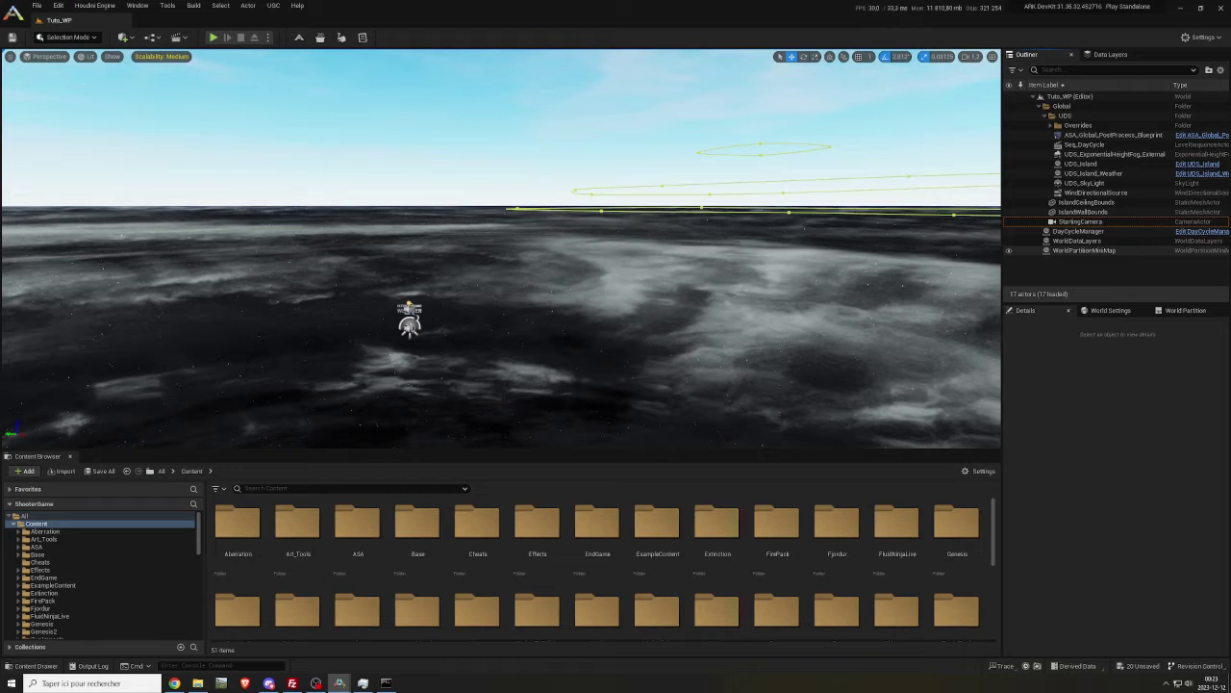
Step: Paste the copied Dirt_Plane and inverted ocean fog cylinder actors into the level's Global/Ocean folder
right_drag(777, 259, 800, 281)
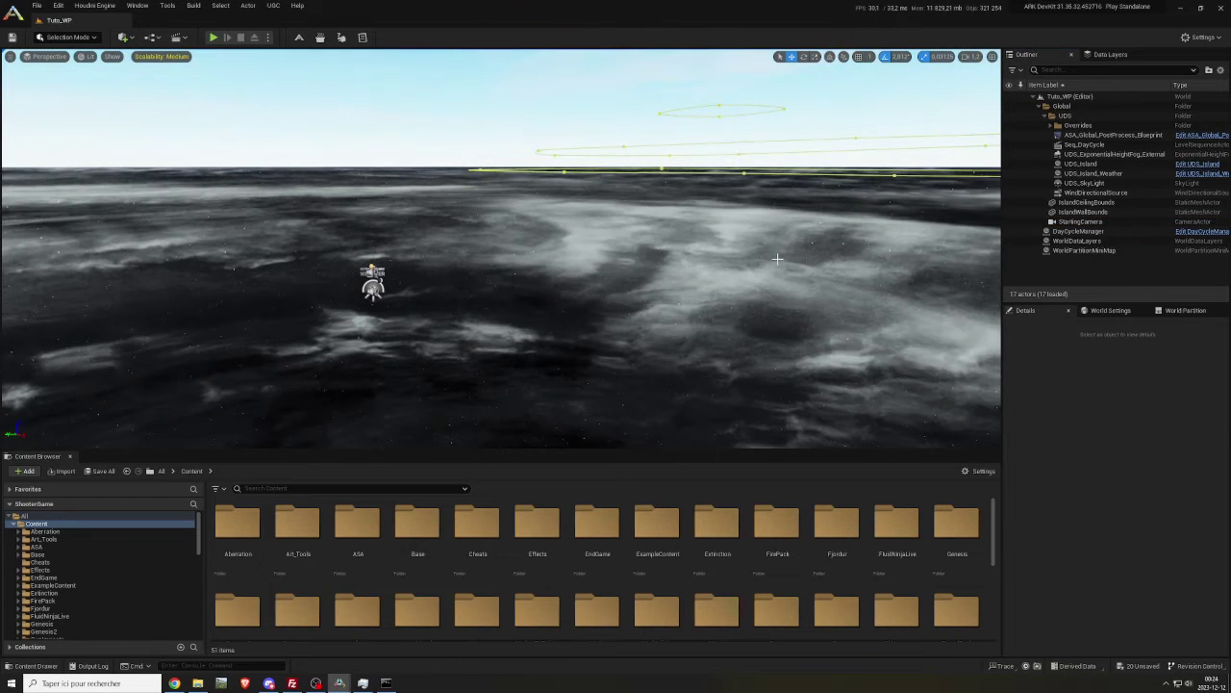
click(777, 258)
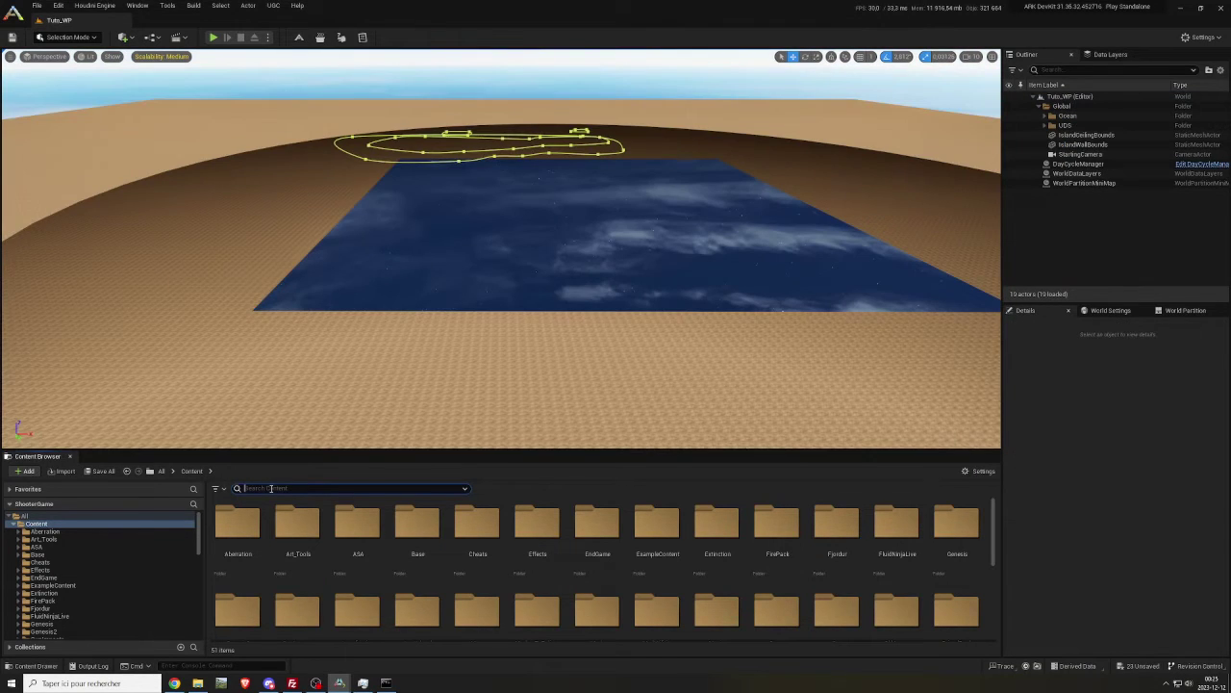
Step: Search the project content for waterpl and place the BP_IslandWaterPlane blueprint in the level
text(water)
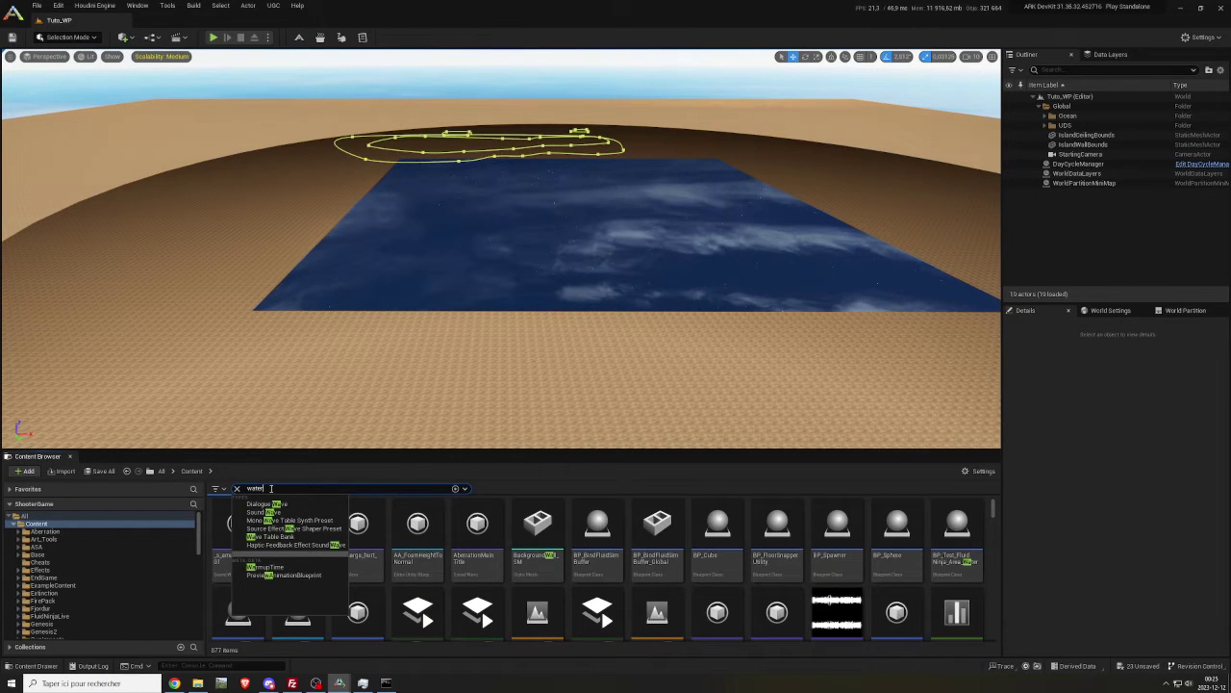
text(pl)
scroll(863, 546, down, 2)
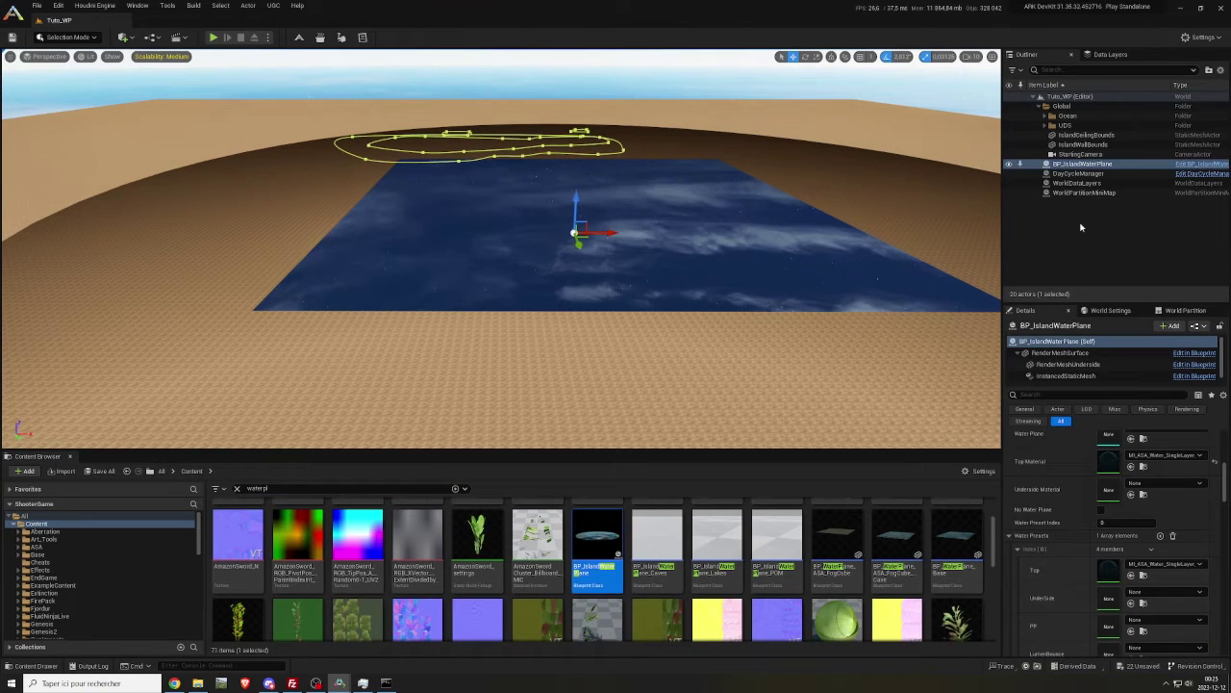
Step: Set BP_IslandWaterPlane's location to 0, 0, -14460.2353 and its Water Plane mesh to SM_OceanPlane_NoHoles
scroll(1068, 511, up, 5)
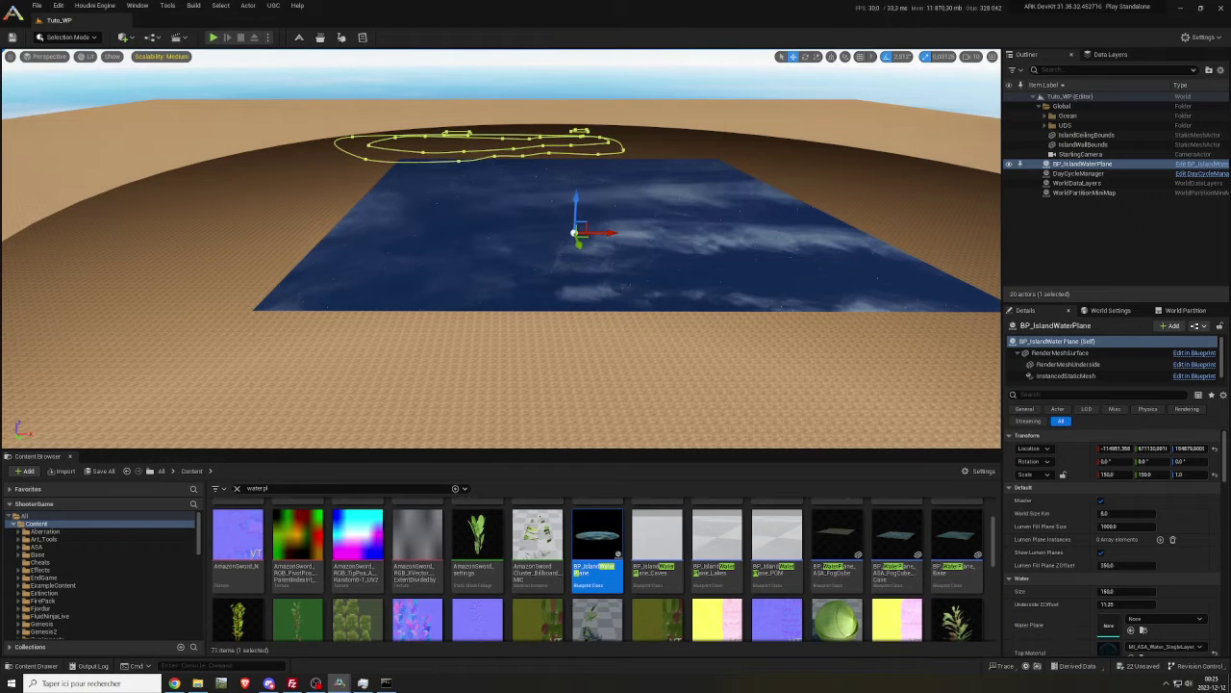
shift+click(1075, 451)
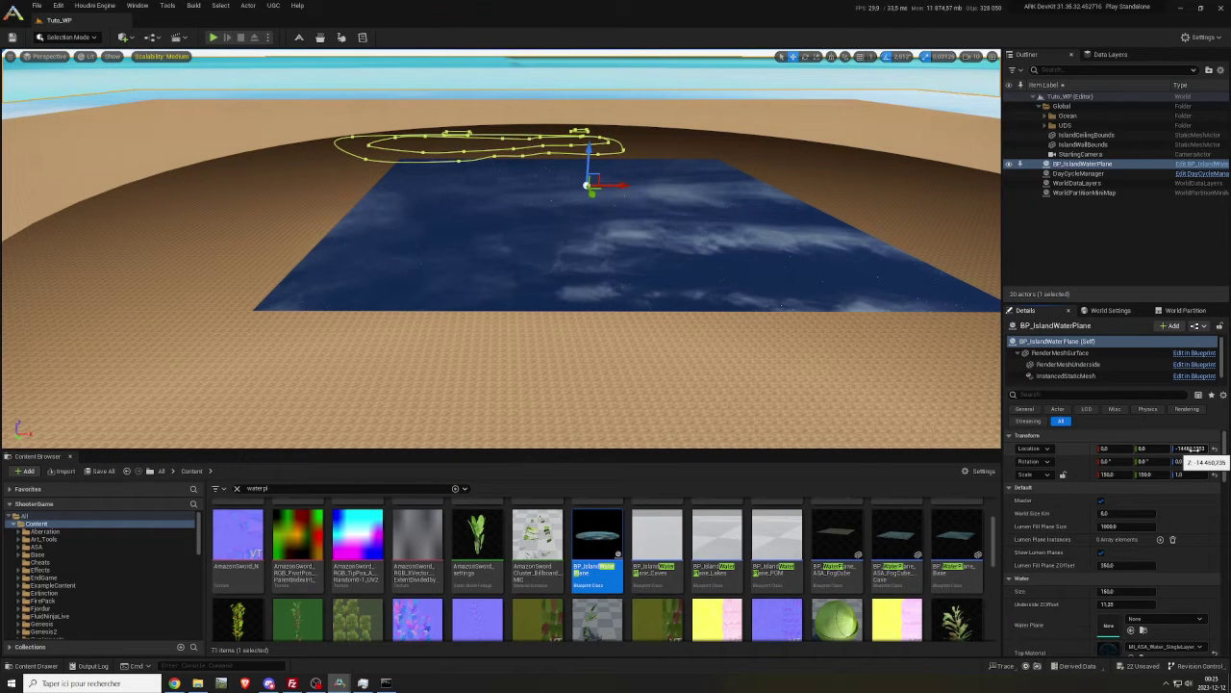
scroll(1106, 538, down, 3)
click(1159, 511)
text(nohole)
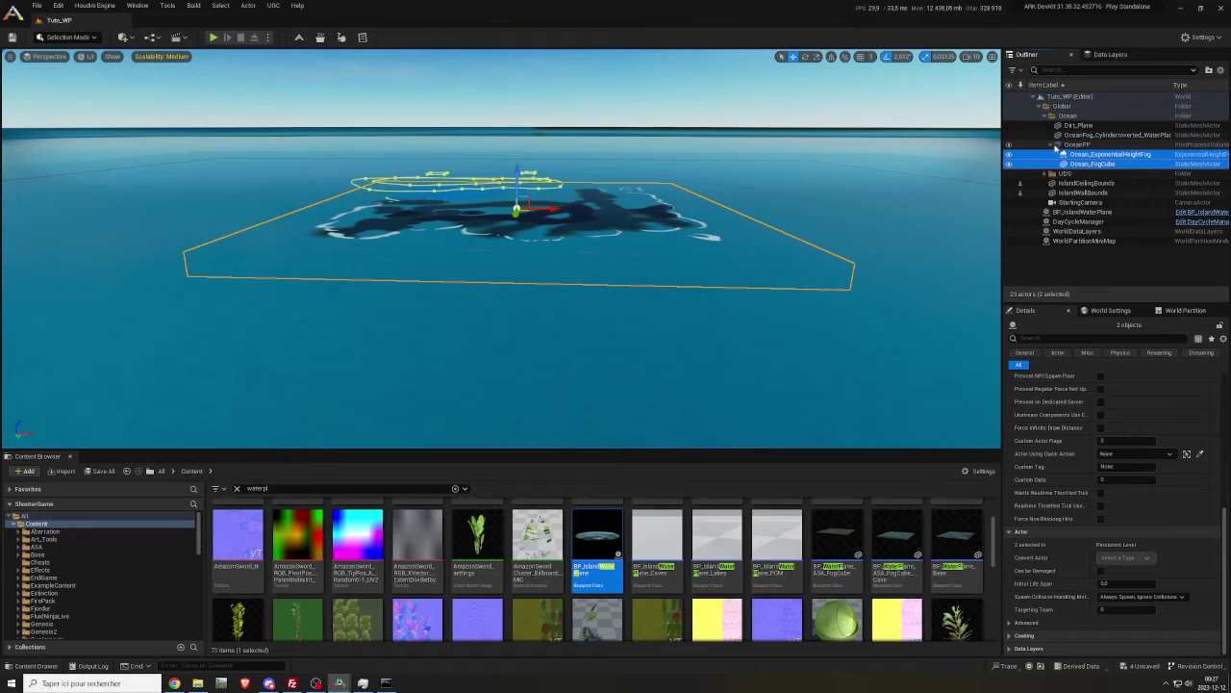
Step: Collapse OceanPP, search the project content for detritus and place the BP_FX_Underwater_Detritus blueprint in the level
click(1052, 145)
click(243, 489)
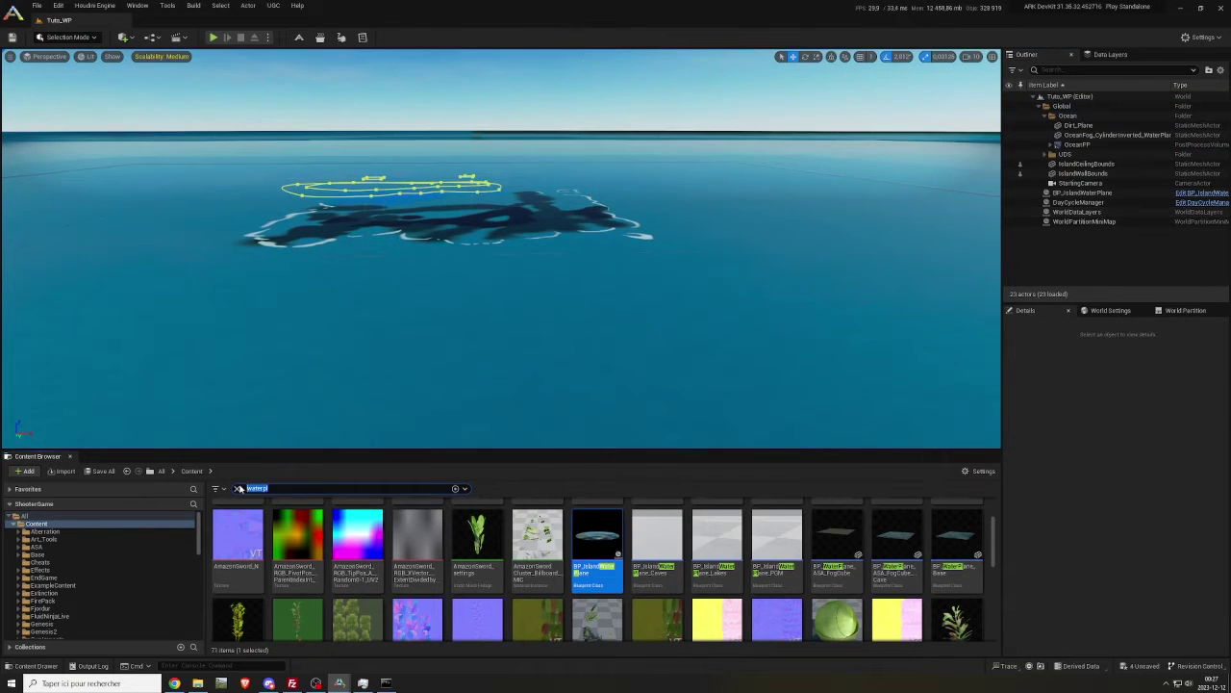
text(ddetritus)
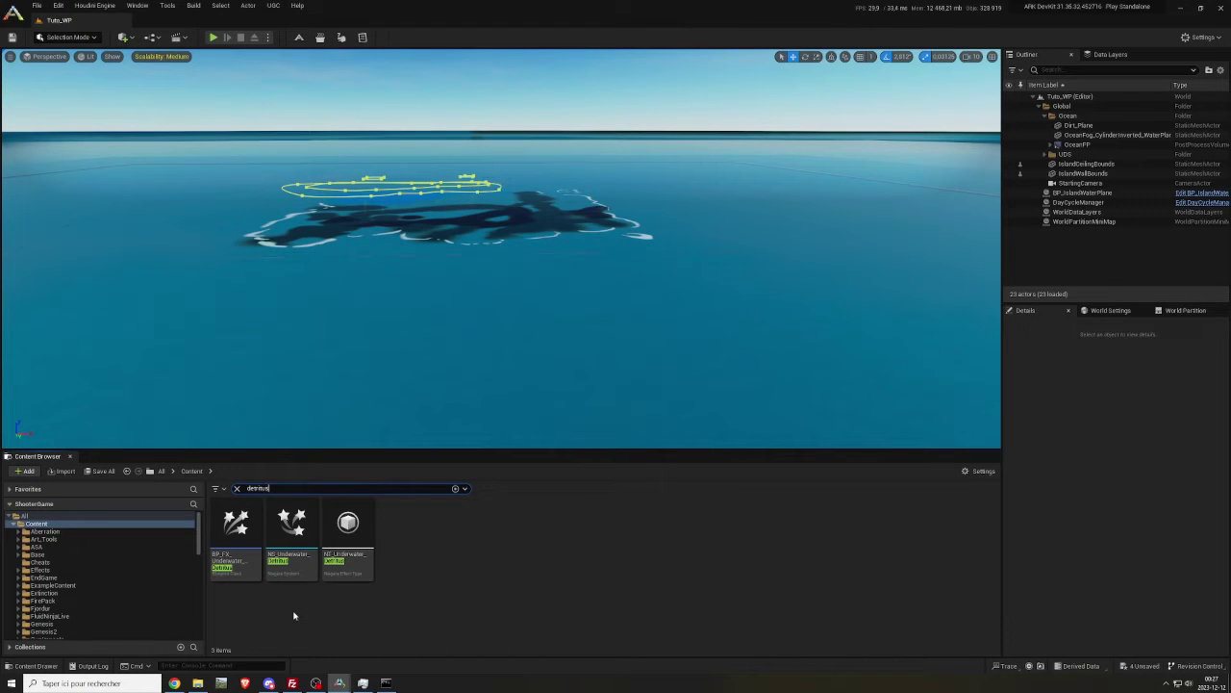
drag(236, 527, 401, 282)
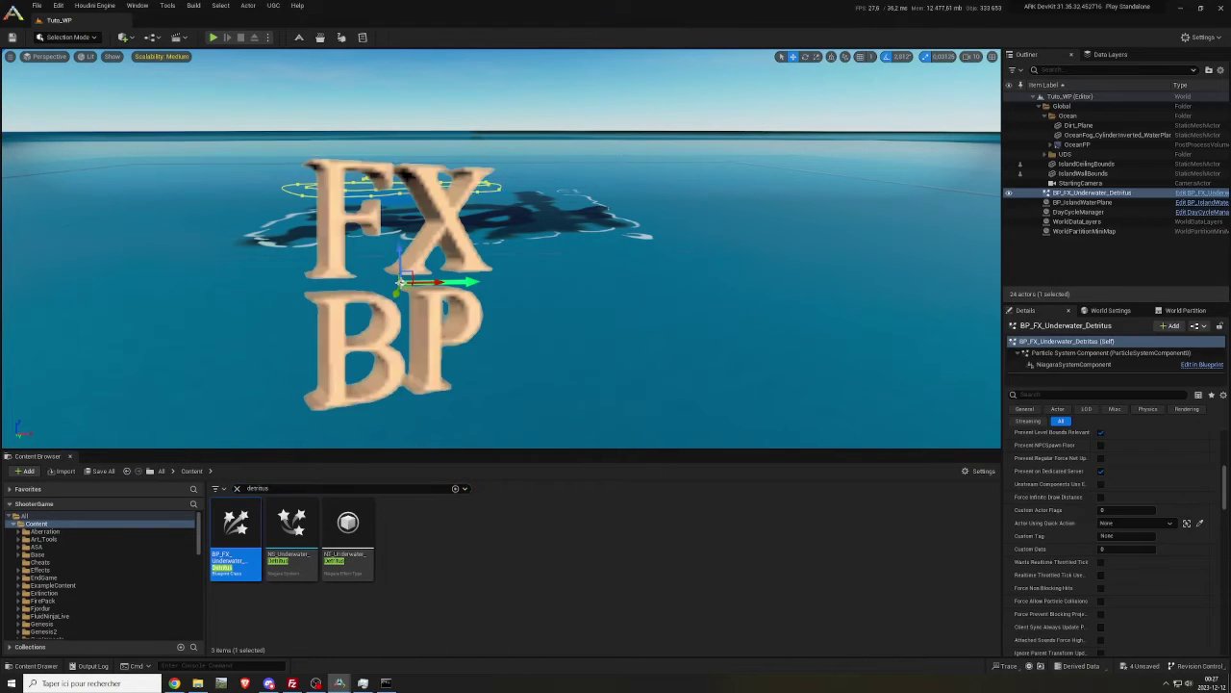
Step: Set the BP_FX_Underwater_Detritus actor's location to 0, 0, 0 and move it into the Global/Ocean folder
scroll(1107, 452, up, 6)
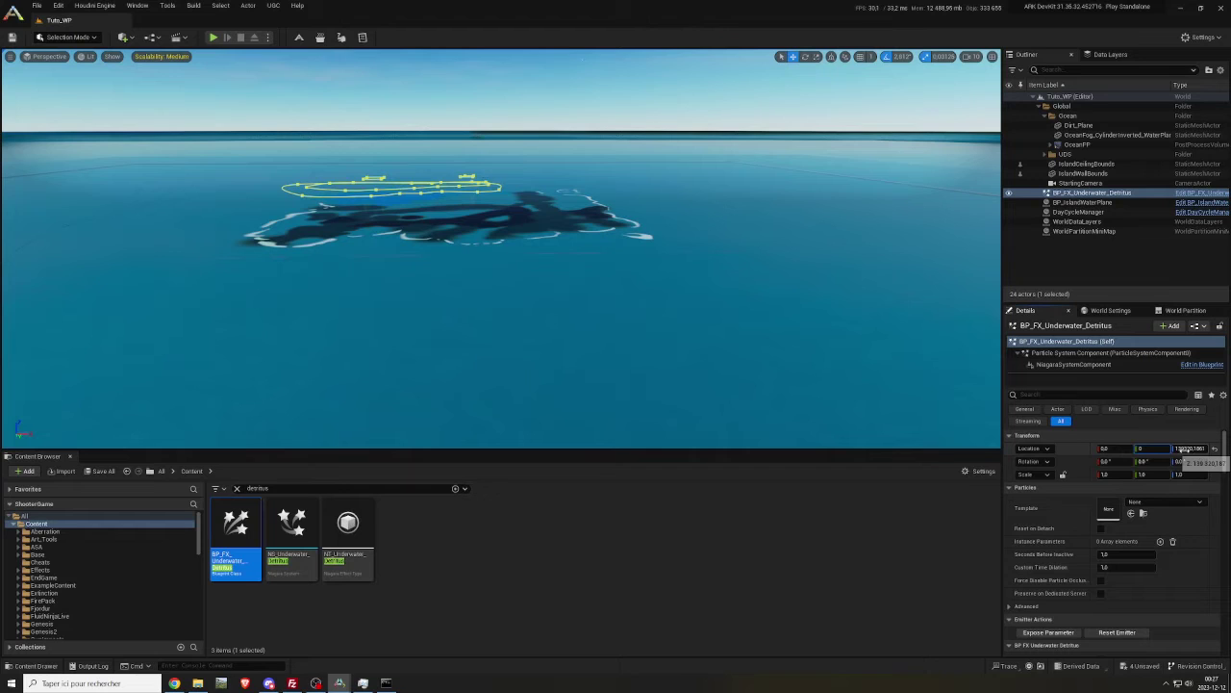
text(0)
key(Return)
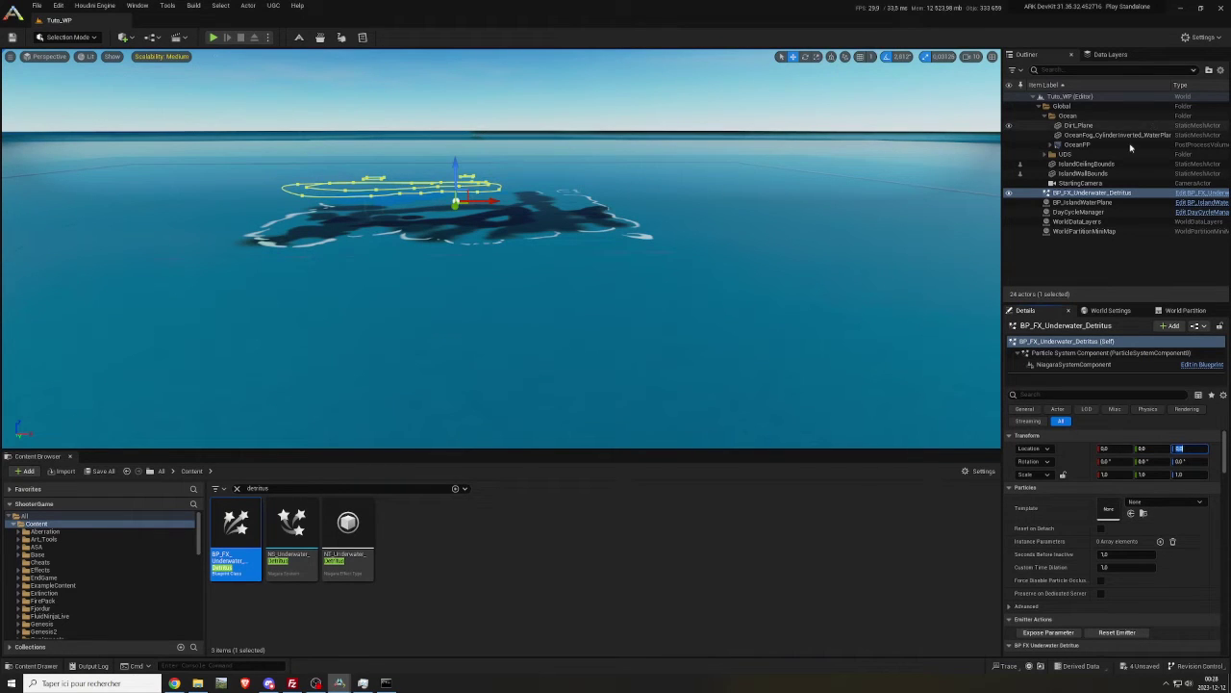
drag(1046, 196, 1068, 116)
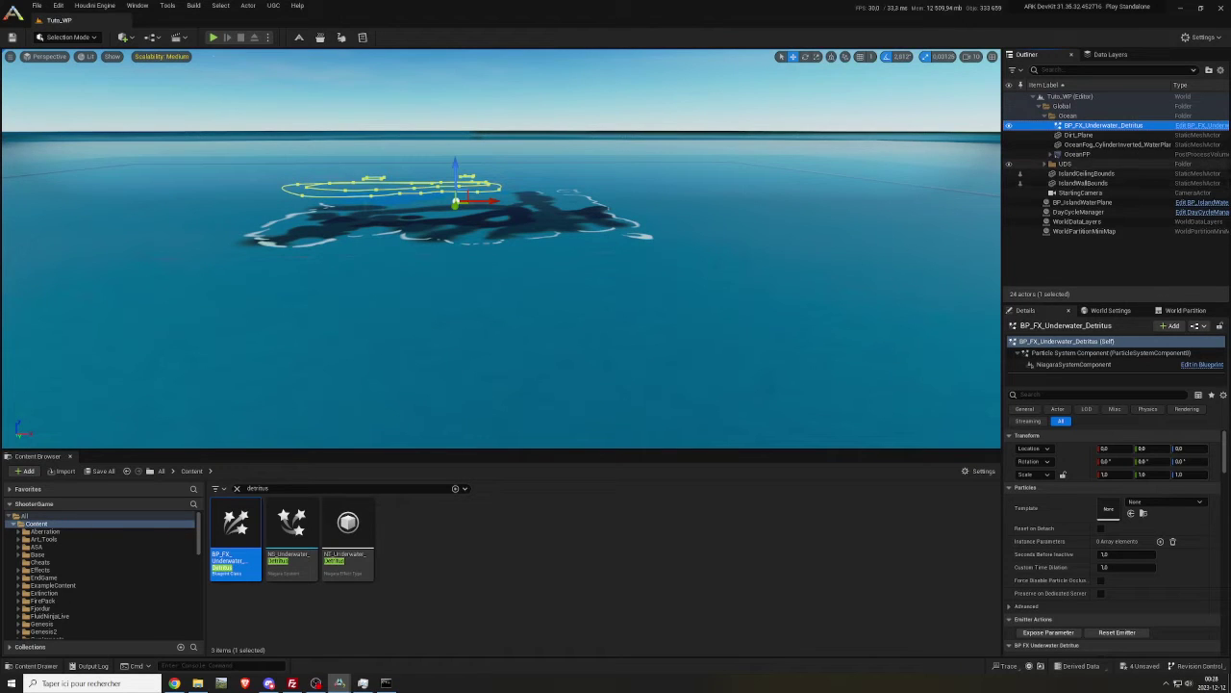
Step: Paste the copied ocean physics volumes into the level, then collapse the OceanPhysics folder and deselect the volumes
right_drag(789, 241, 776, 237)
right_drag(924, 187, 921, 221)
key(ctrl+v)
key(e)
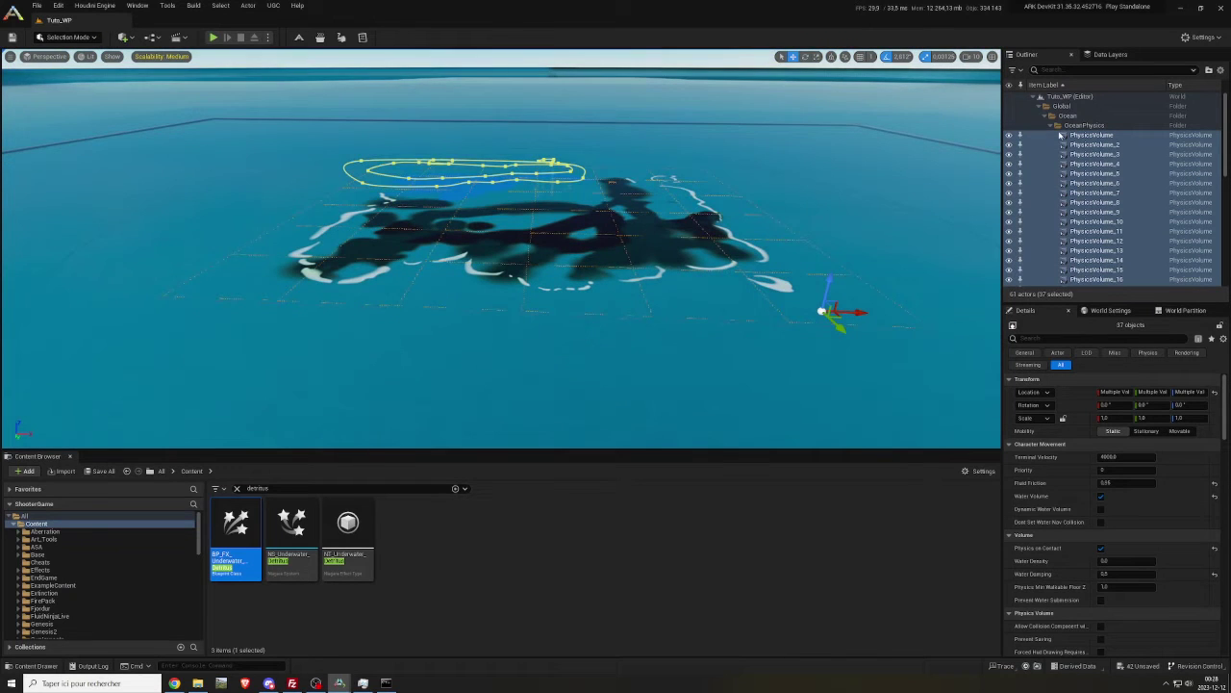
click(1058, 126)
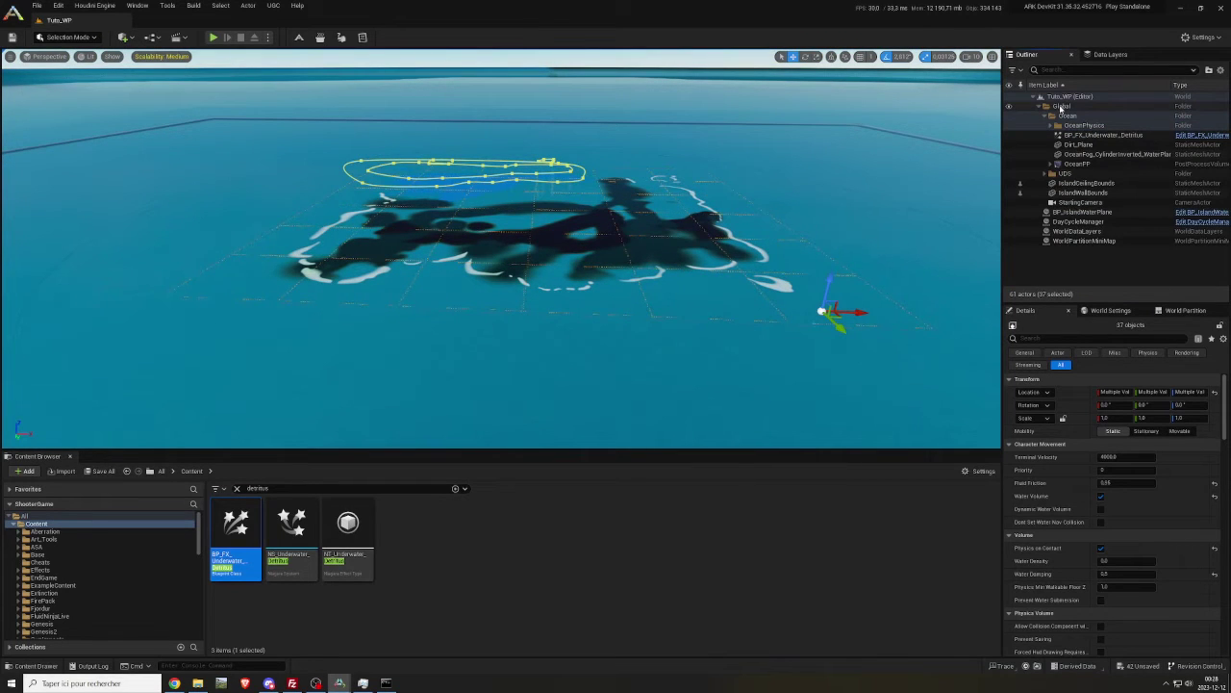
click(1061, 106)
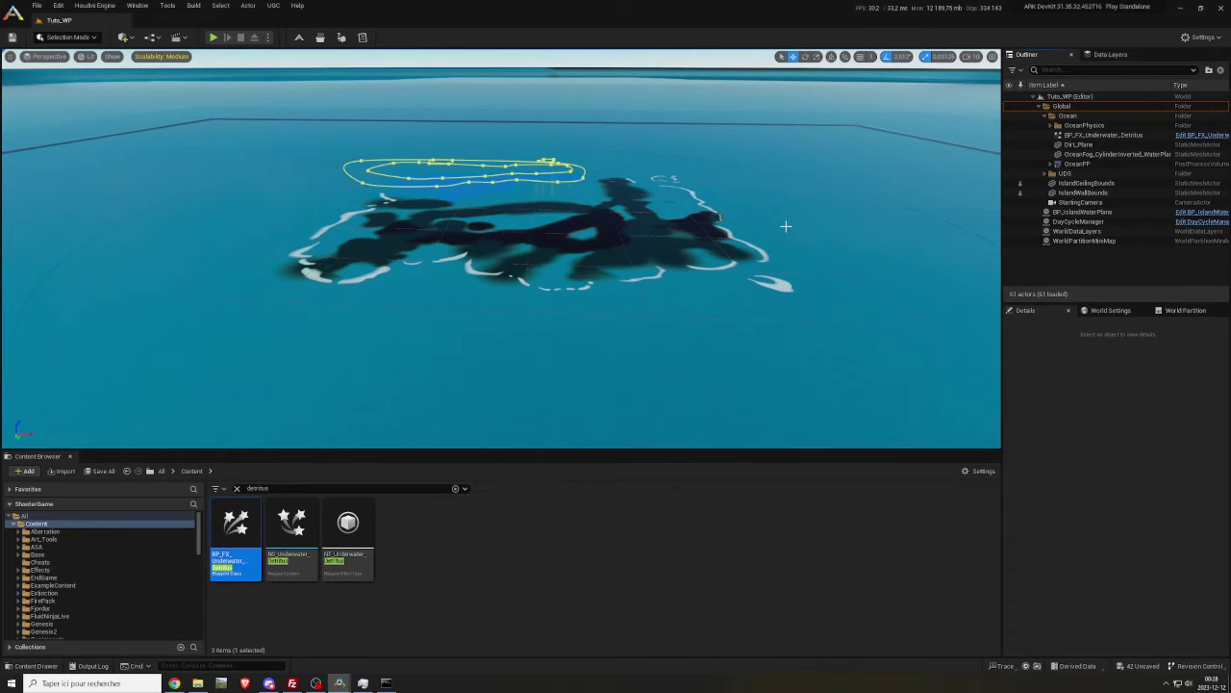
Step: Paste the copied NavMeshBoundsVolume and the PP_SnowBiome post process volume into the level
mouse_move(787, 226)
right_down()
mouse_move(777, 215)
mouse_move(789, 216)
right_up()
key(ctrl+v)
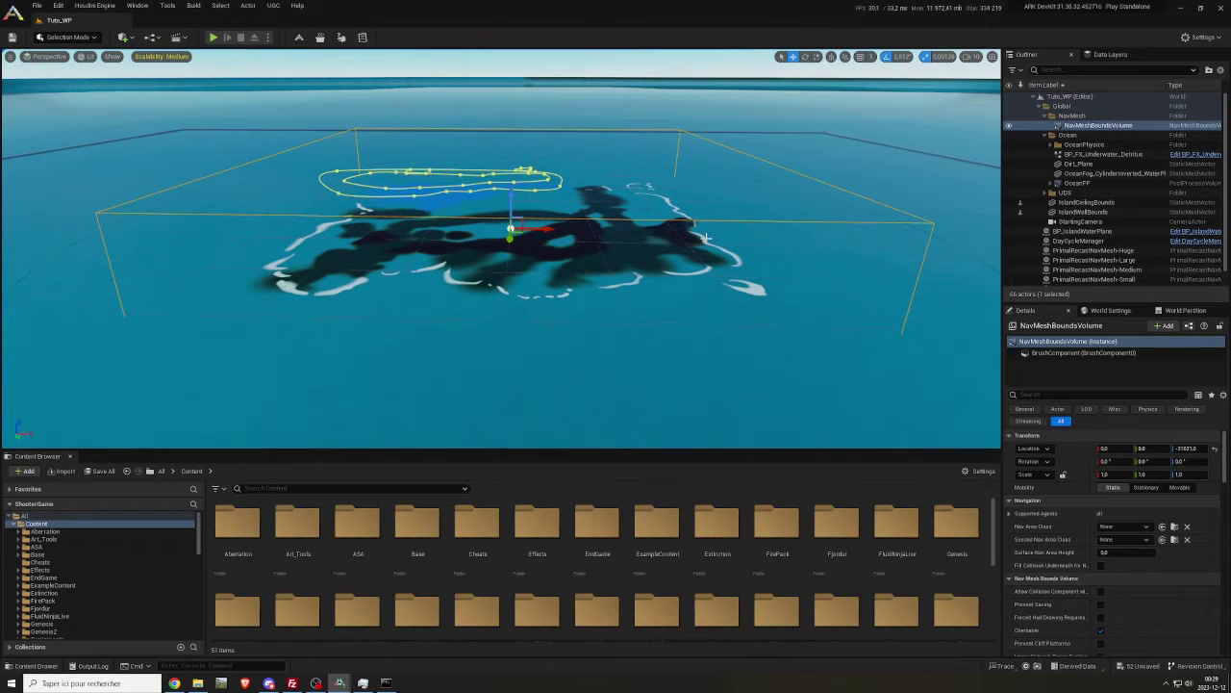
right_drag(707, 237, 704, 236)
key(ctrl+v)
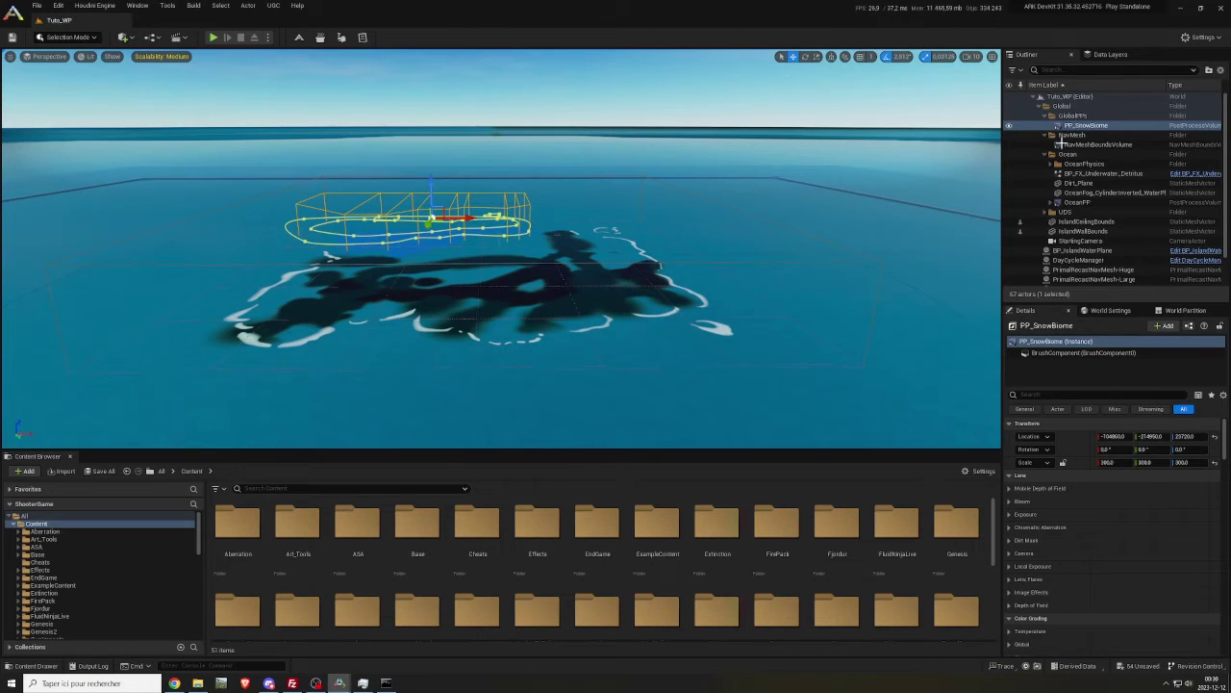
Step: Paste the copied PlayerStart actors into the level and collapse the PlayerStarts folder
key(ctrl+z)
scroll(1067, 138, up, 4)
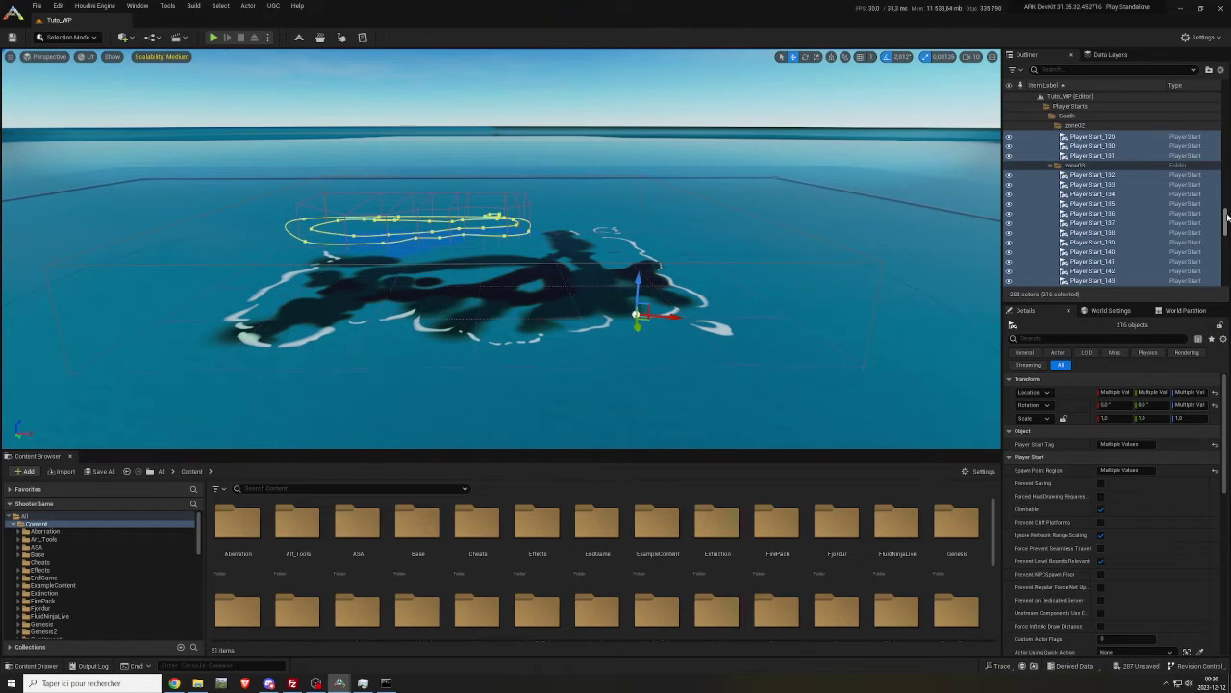
drag(1227, 217, 1227, 100)
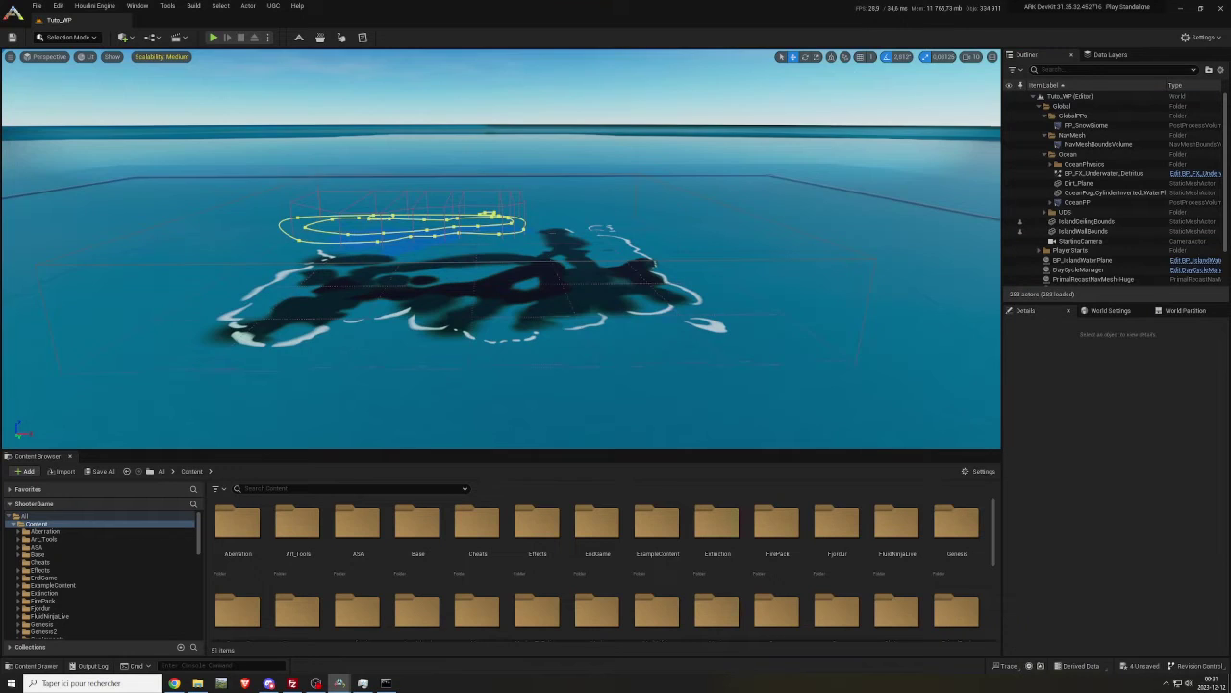
Step: Paste the copied BenchmarkCAM and Benchmark_TEST actors into the level and deselect them
right_drag(702, 202, 671, 229)
key(ctrl+v)
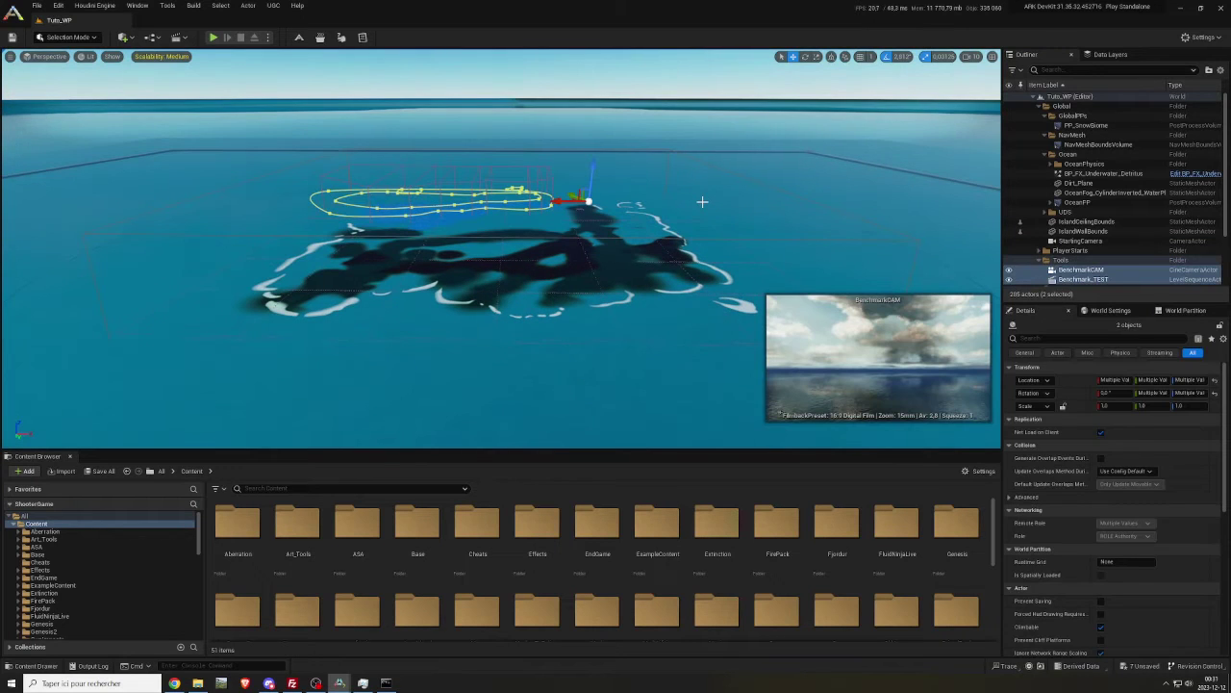
scroll(1062, 189, down, 3)
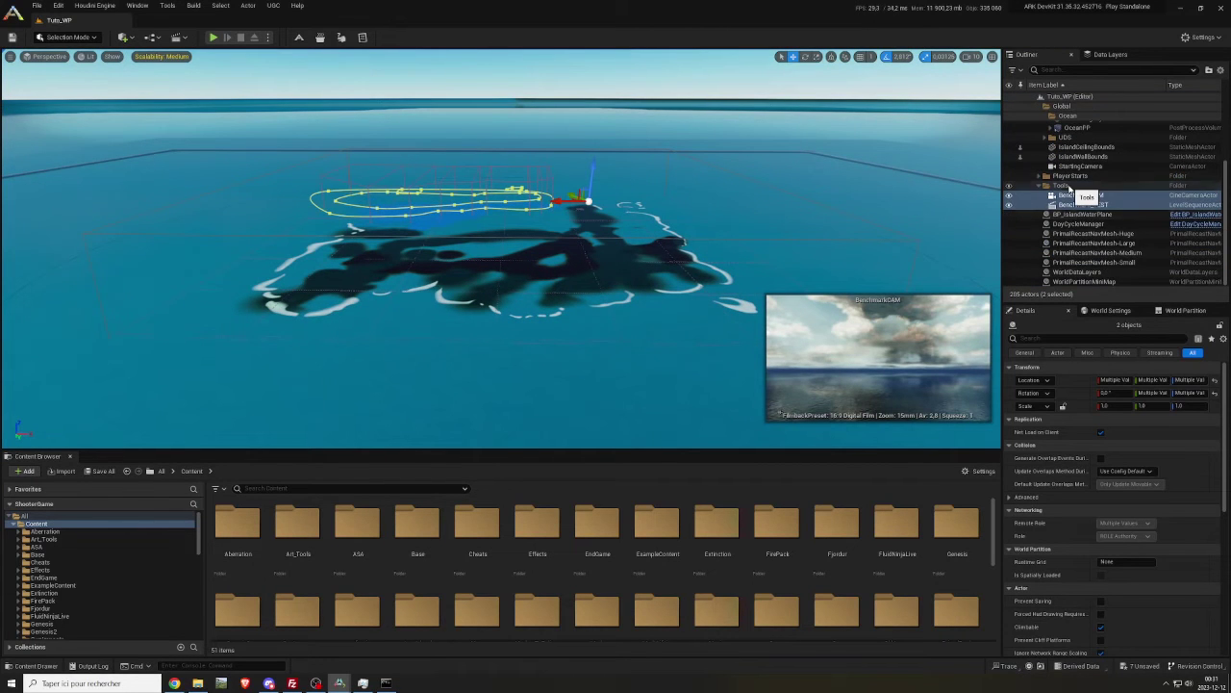
click(1068, 187)
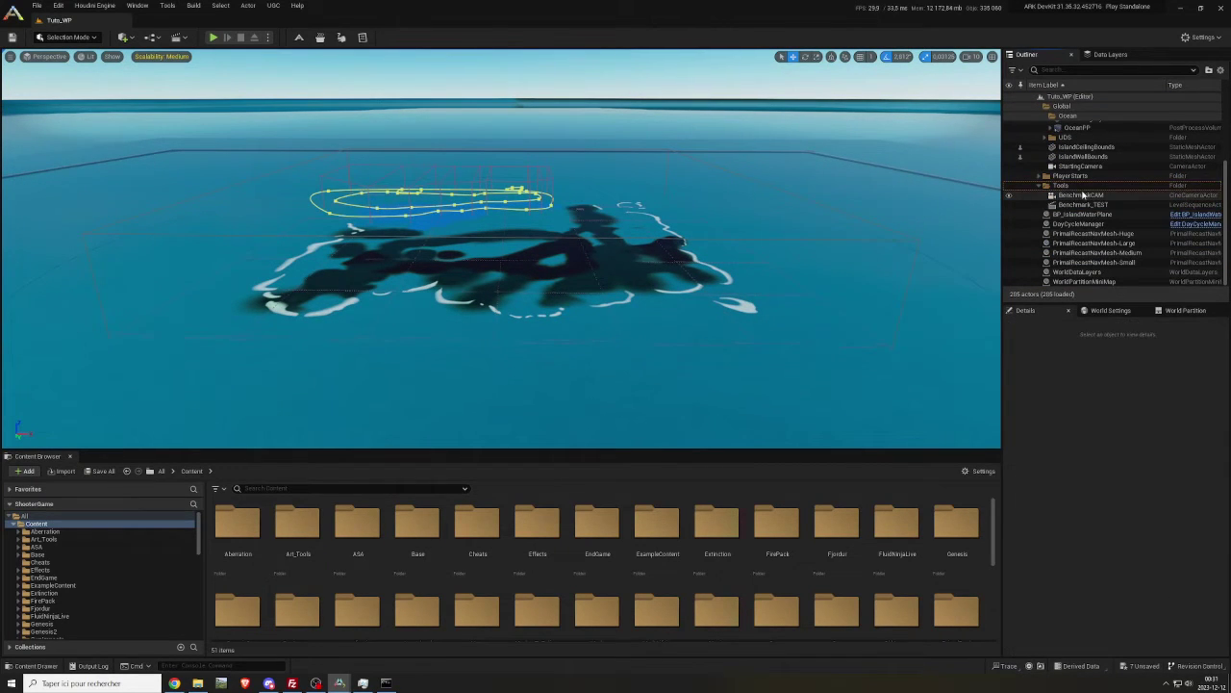
Step: Move the four PrimalRecastNavMesh actors into the Global/NavMesh folder and collapse the NavMesh, Ocean and GlobalPPs folders
click(1091, 262)
shift+click(1081, 235)
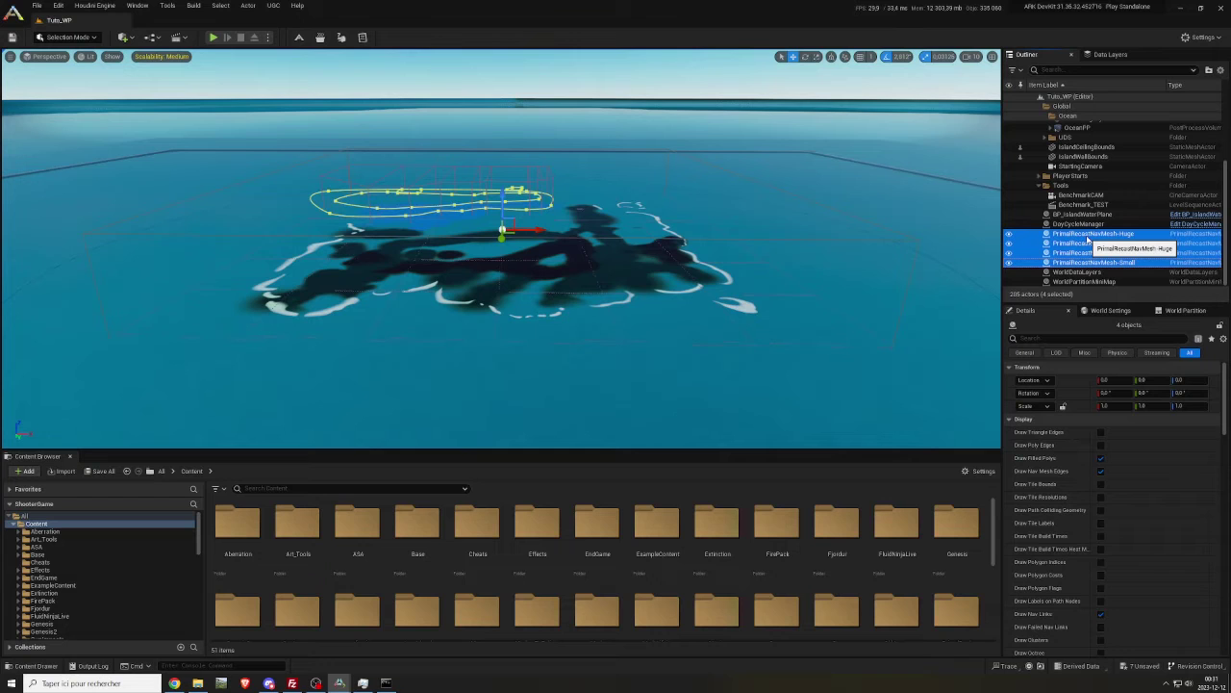
scroll(1083, 222, up, 3)
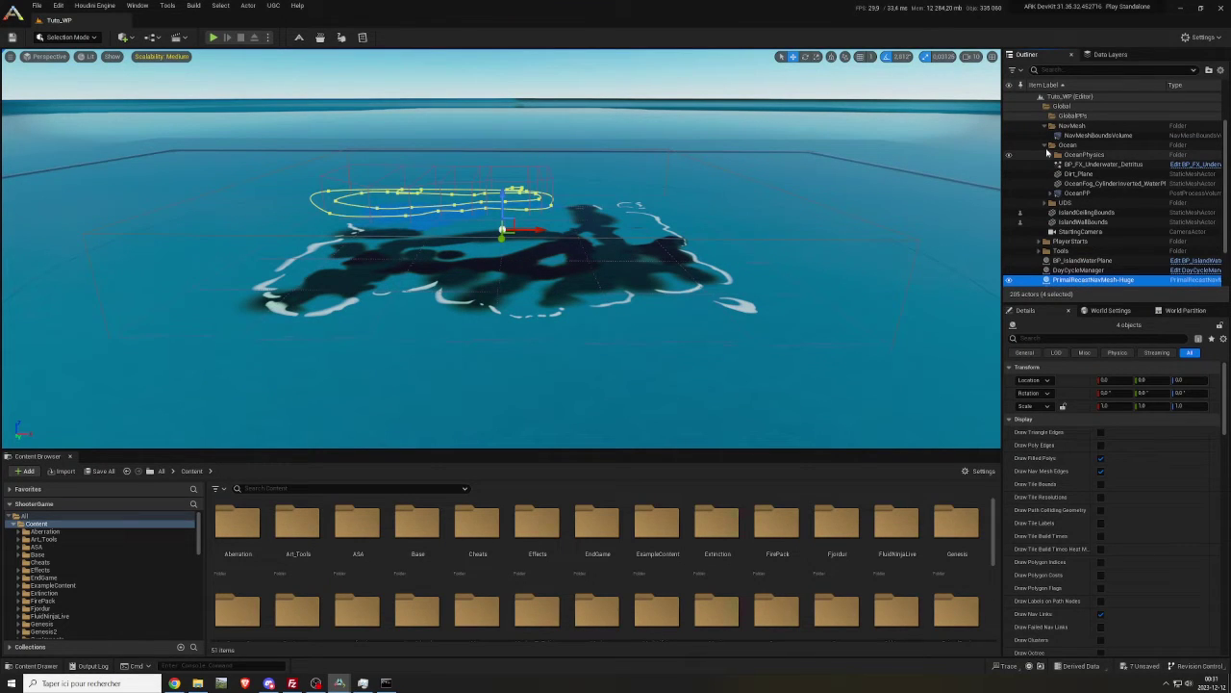
click(1046, 146)
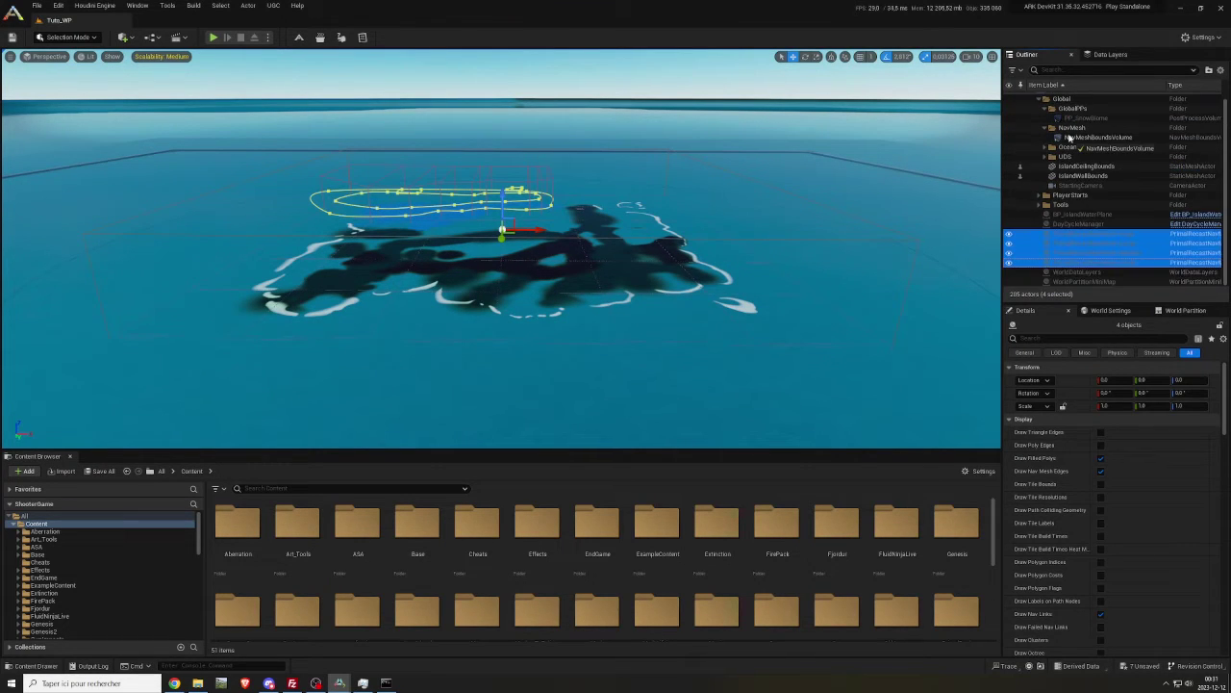
drag(1069, 135, 1071, 133)
click(1044, 127)
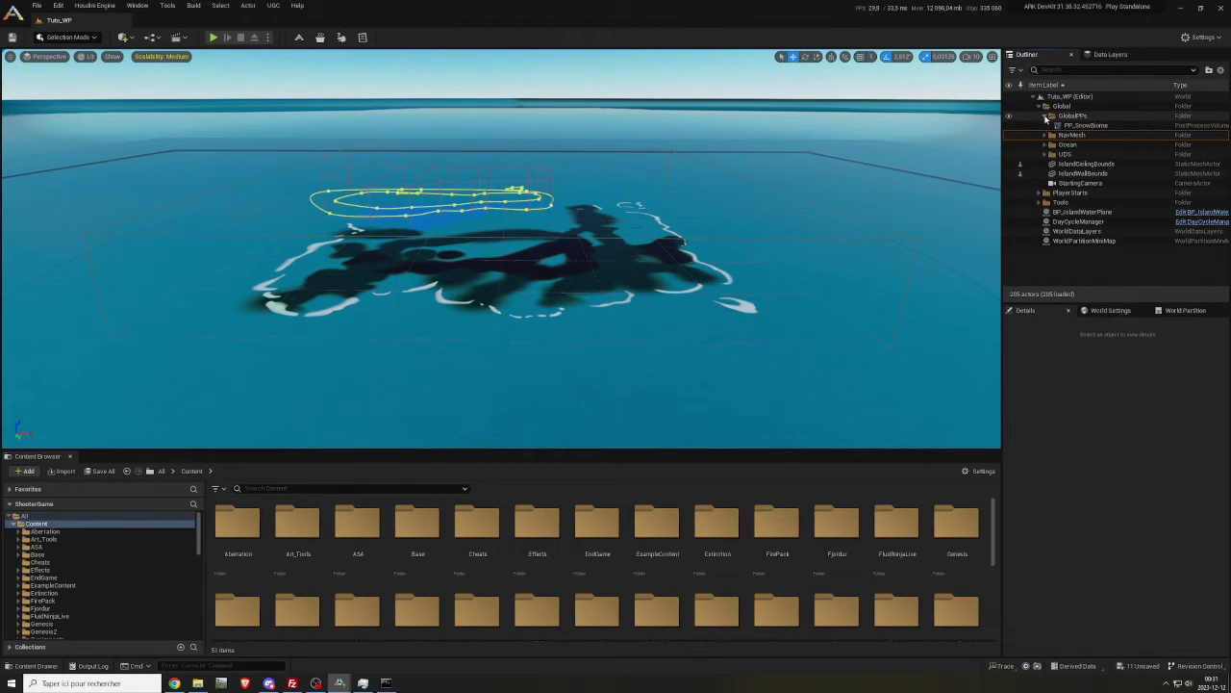
click(1046, 117)
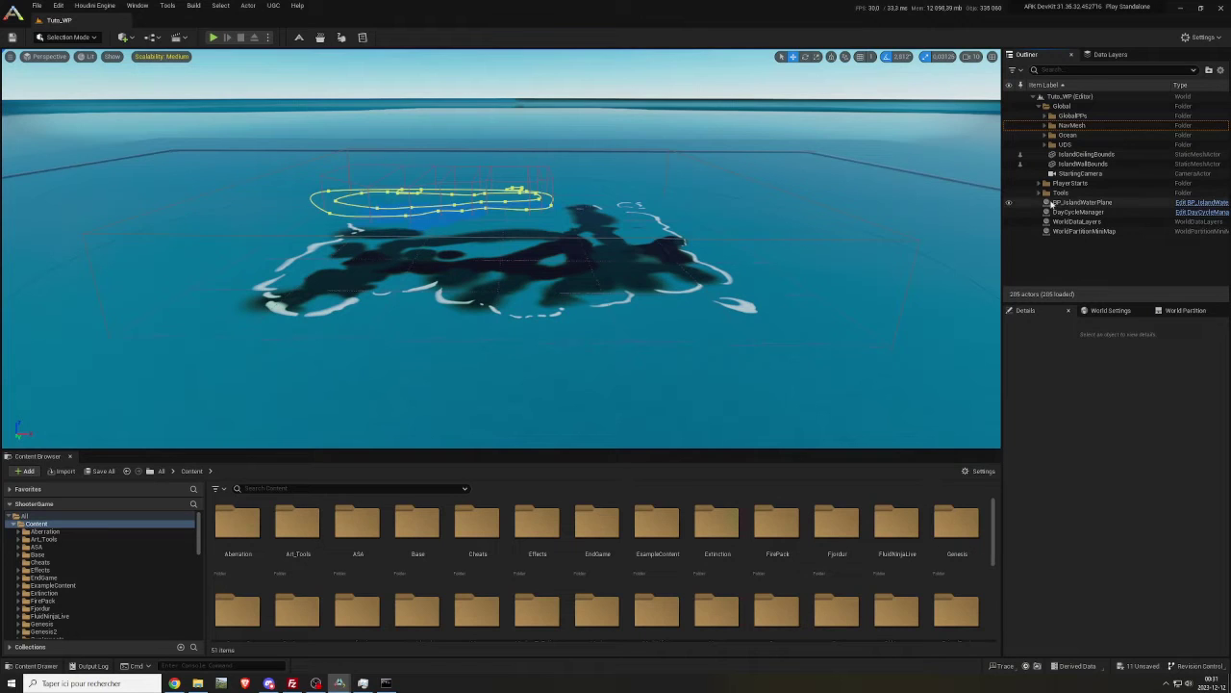
Step: Move BP_IslandWaterPlane into the Global/Ocean folder and DayCycleManager into the Global folder
drag(1054, 203, 1074, 137)
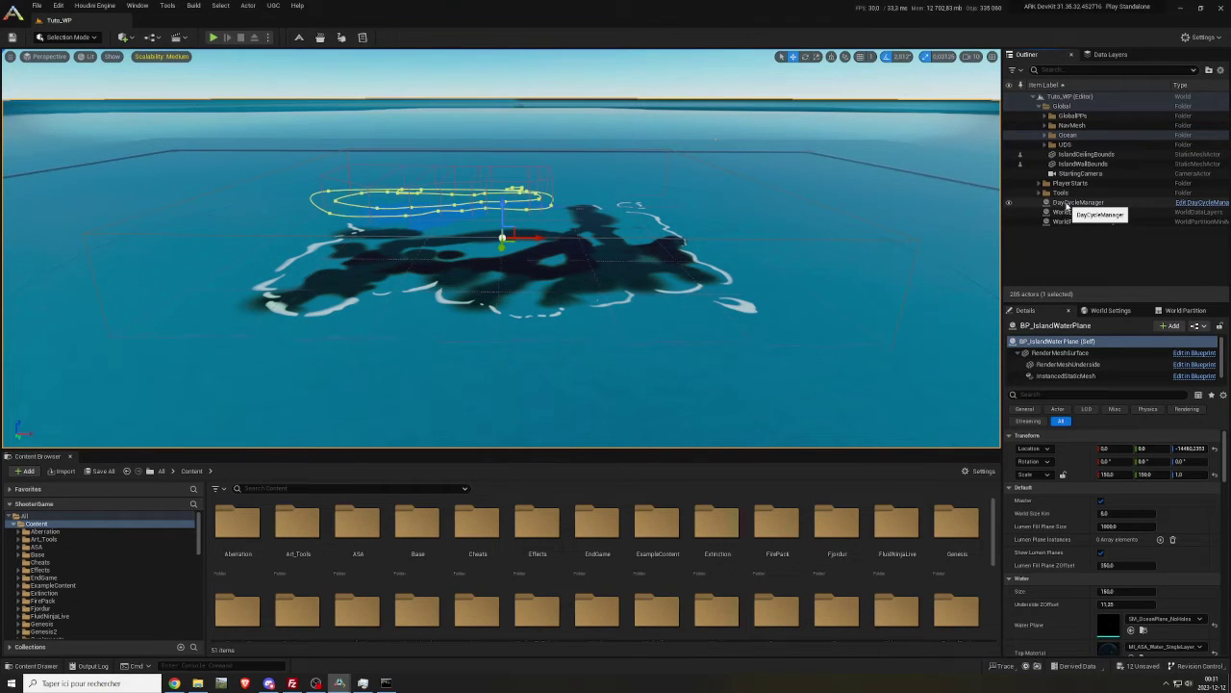
drag(1066, 208, 1071, 106)
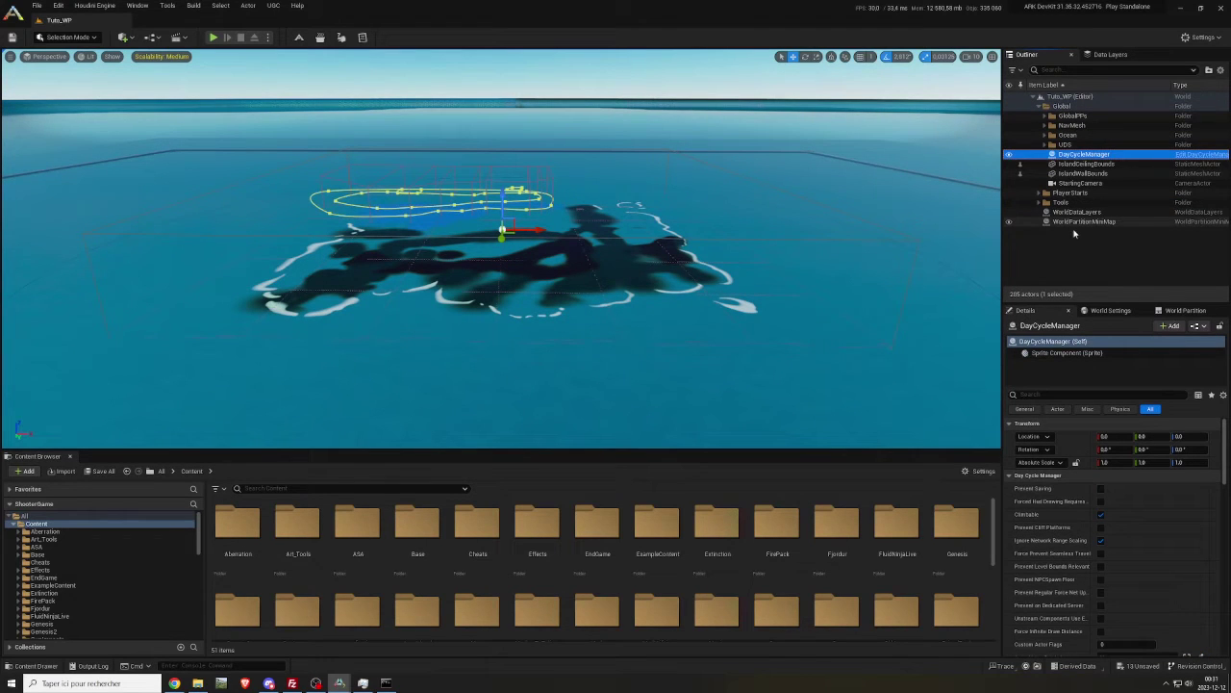
Step: Search the content for grid and place a BP_LevelGrid actor in the level
click(339, 488)
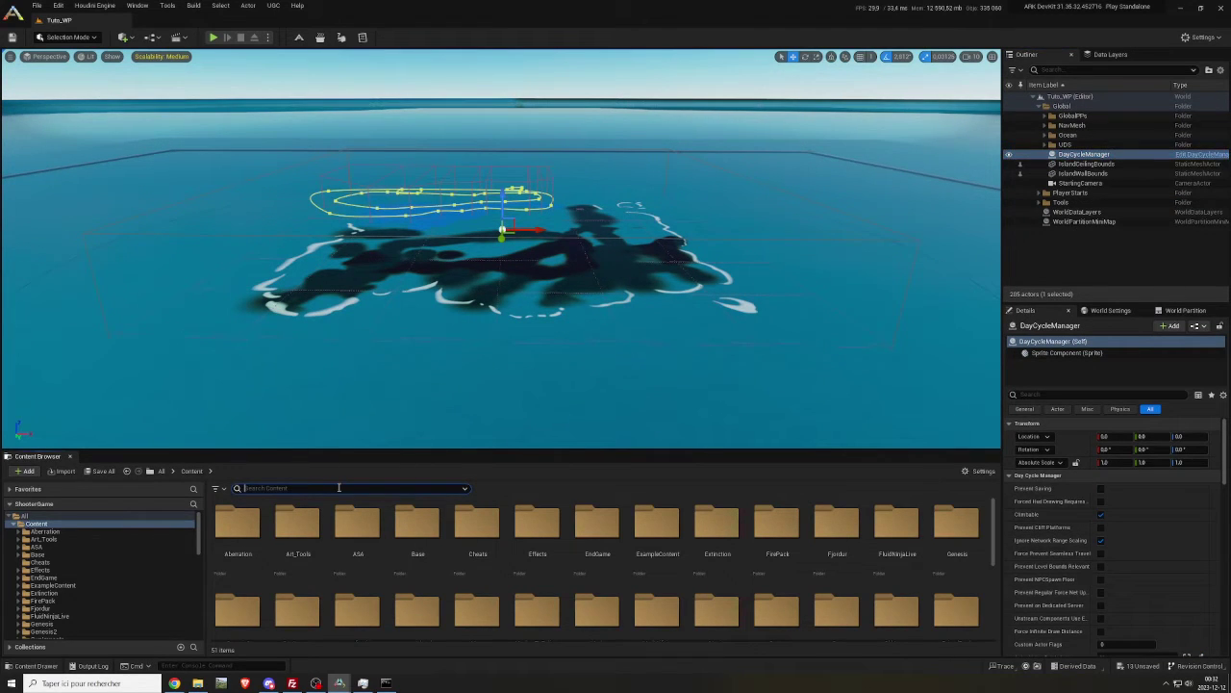
text(grid)
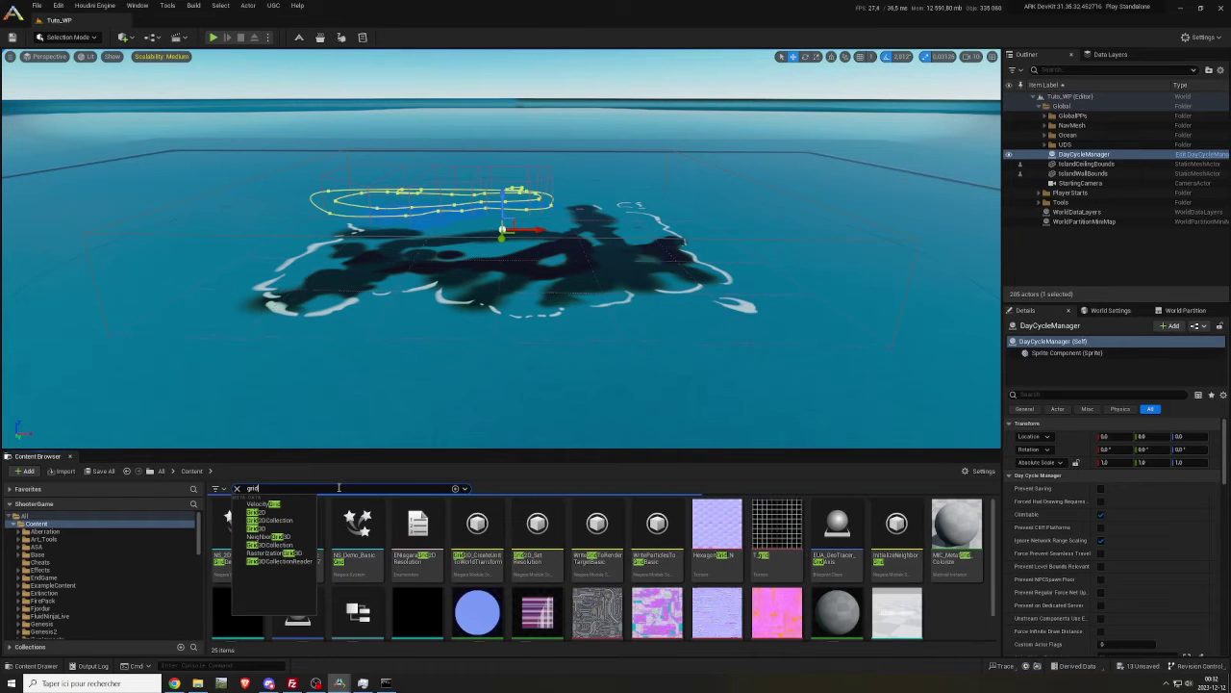
click(874, 484)
drag(302, 539, 403, 366)
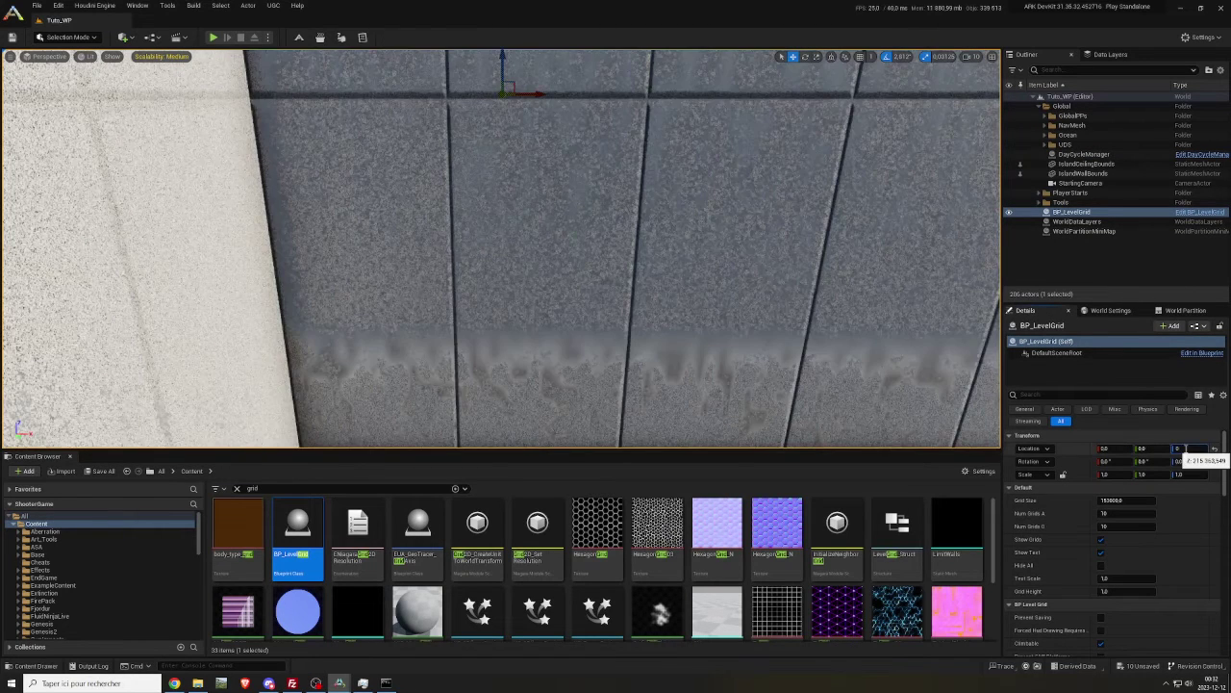
Step: Set BP_LevelGrid's Z location to 0 and paste the copied location onto the actor
key(Return)
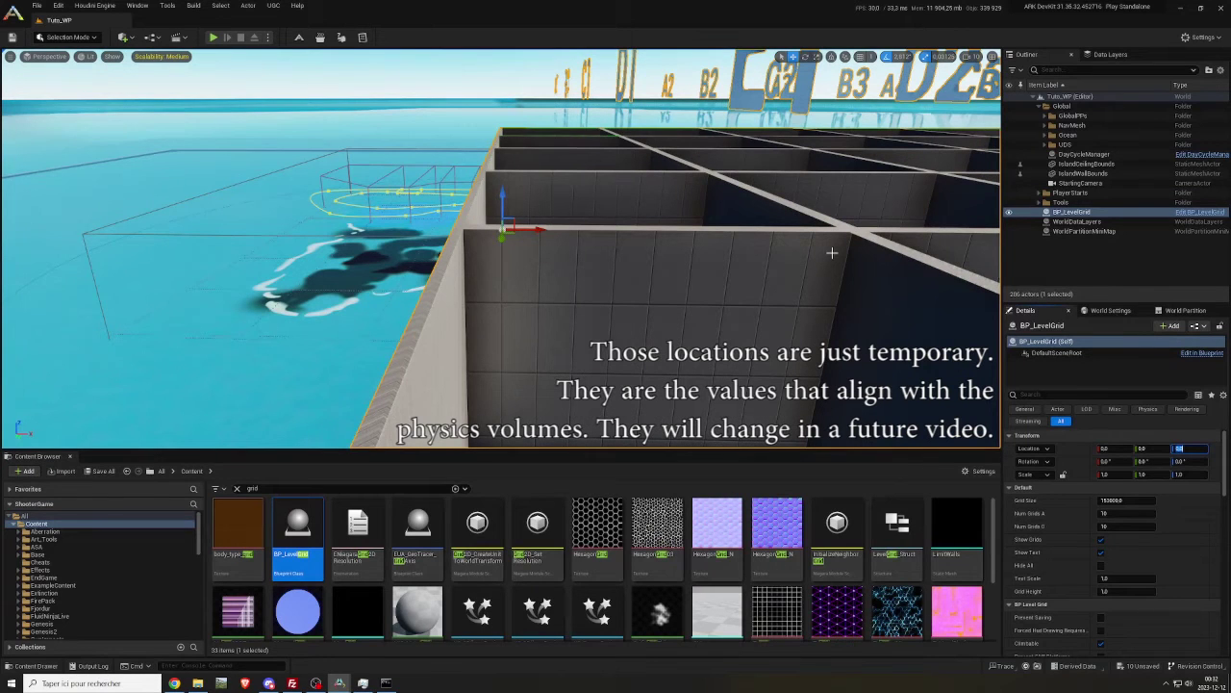
right_click(1075, 452)
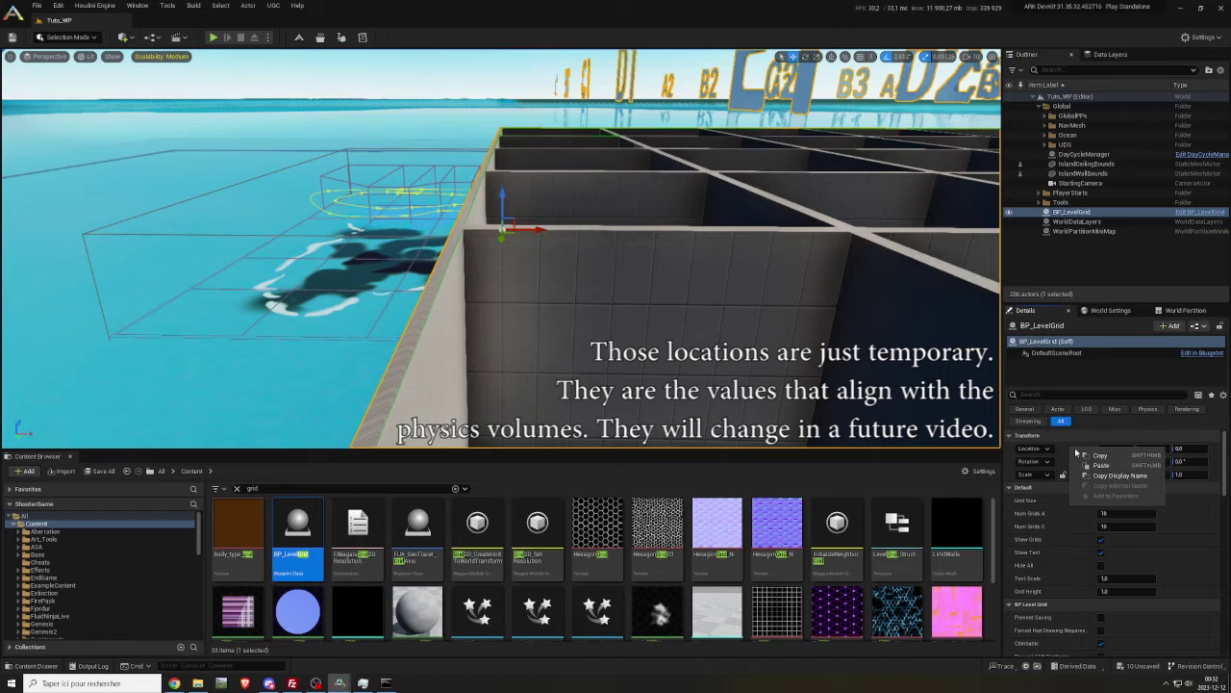
click(1100, 465)
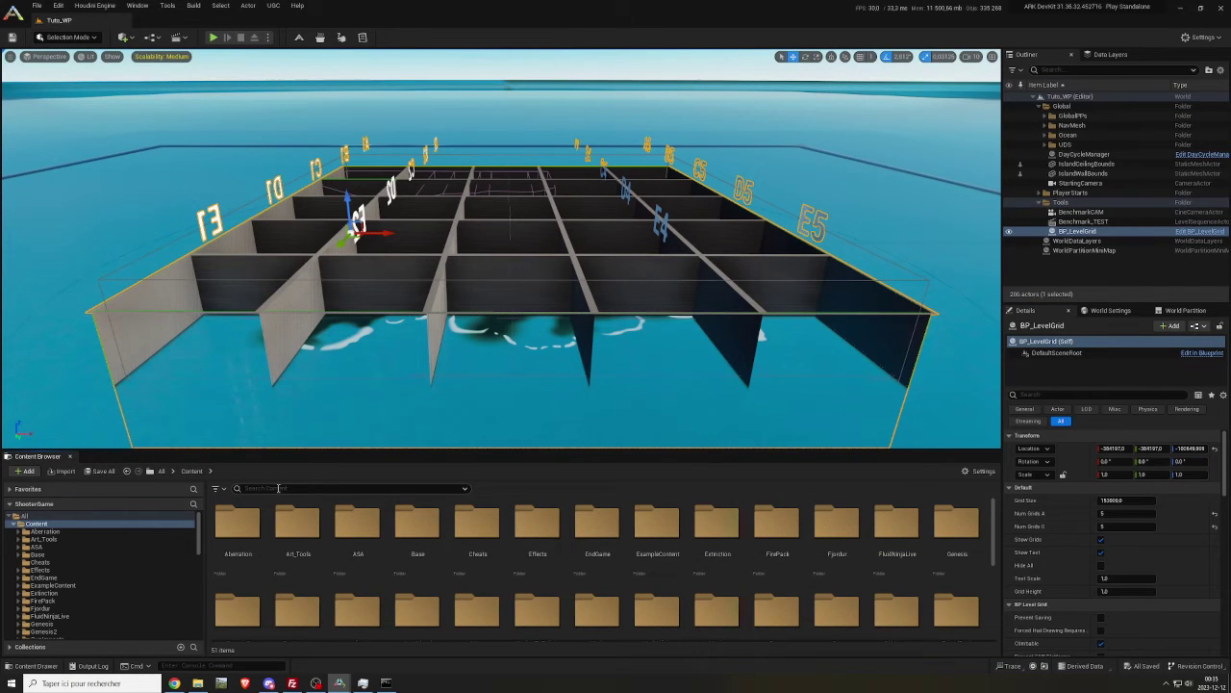
Step: Search the content for obelisk and place BP_Obelisk_A, BP_Obelisk_B and BP_Obelisk_C in the level
click(278, 488)
text(obelisk)
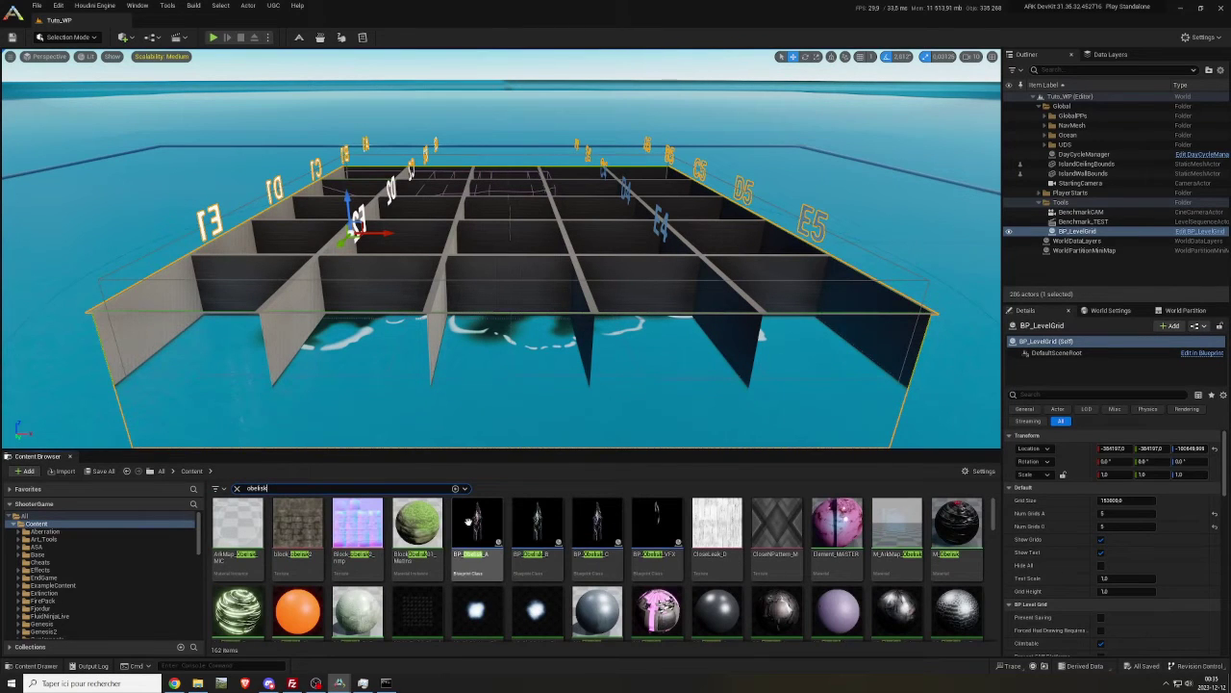
click(468, 520)
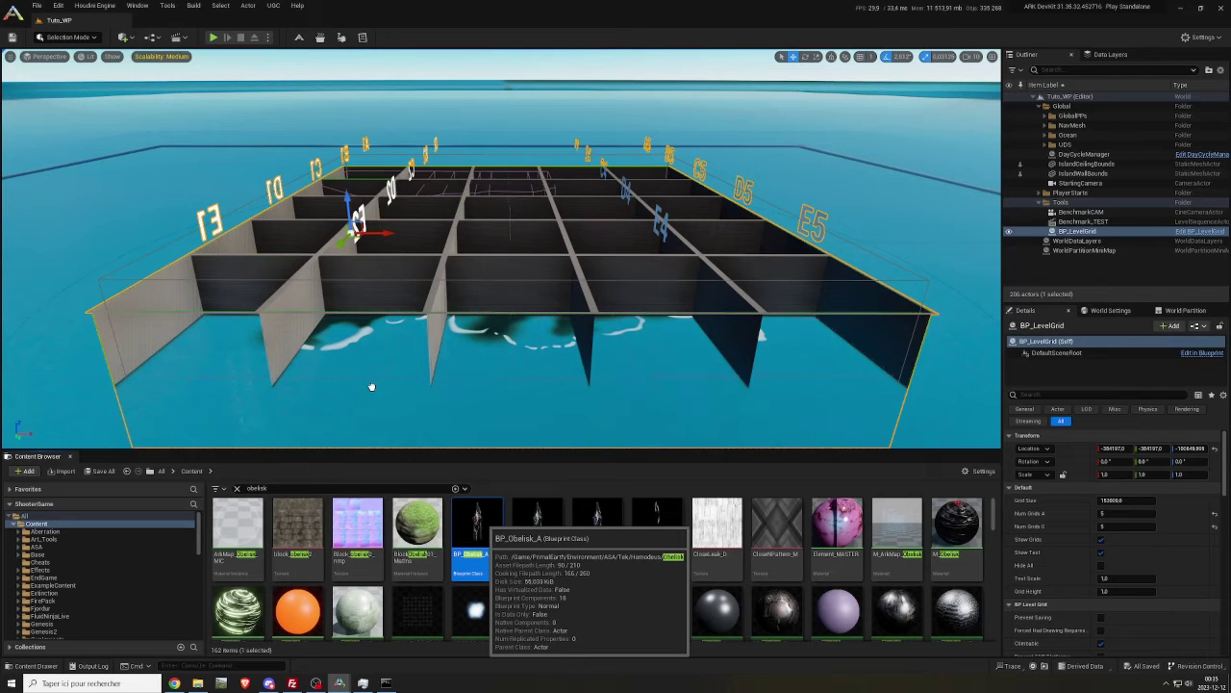
drag(372, 387, 358, 385)
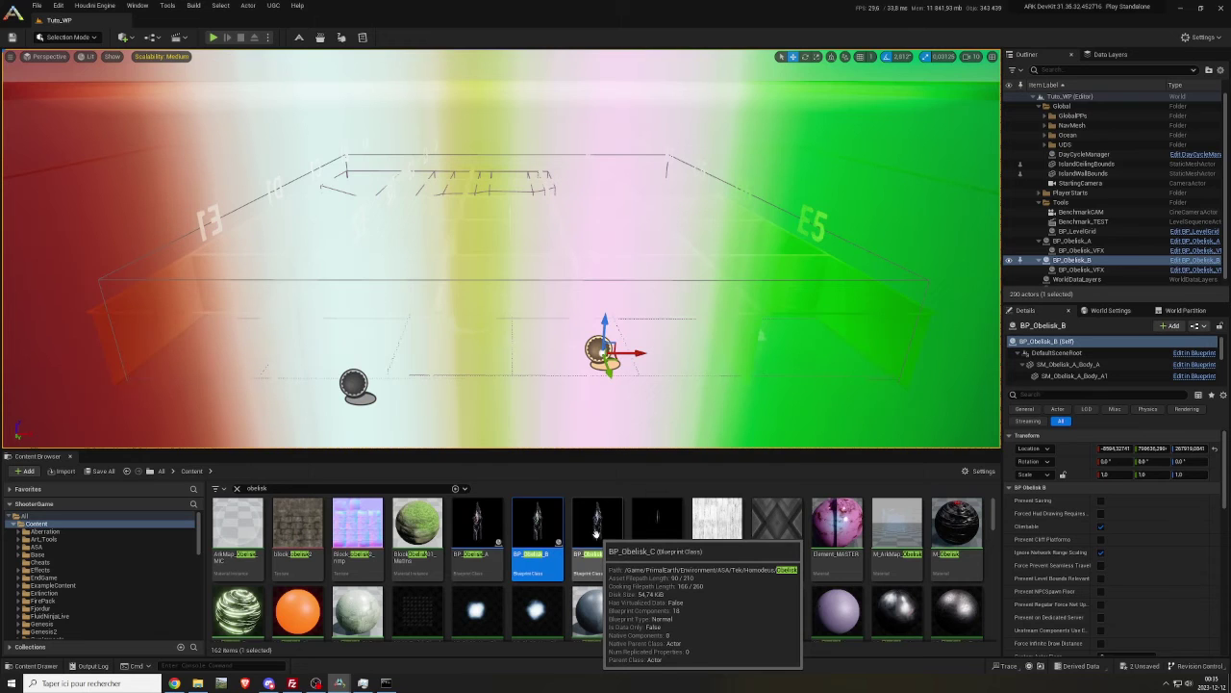
drag(596, 530, 912, 364)
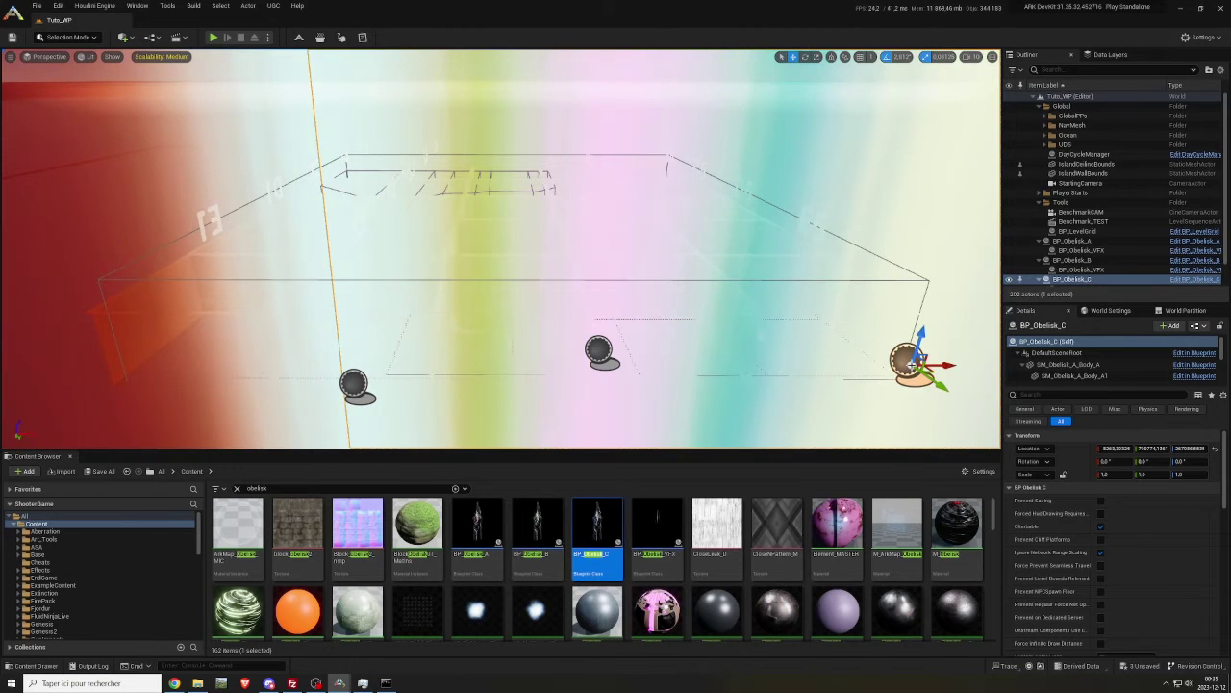
Step: Paste the copied location and rotation values onto BP_Obelisk_A, BP_Obelisk_B and BP_Obelisk_C
click(1075, 241)
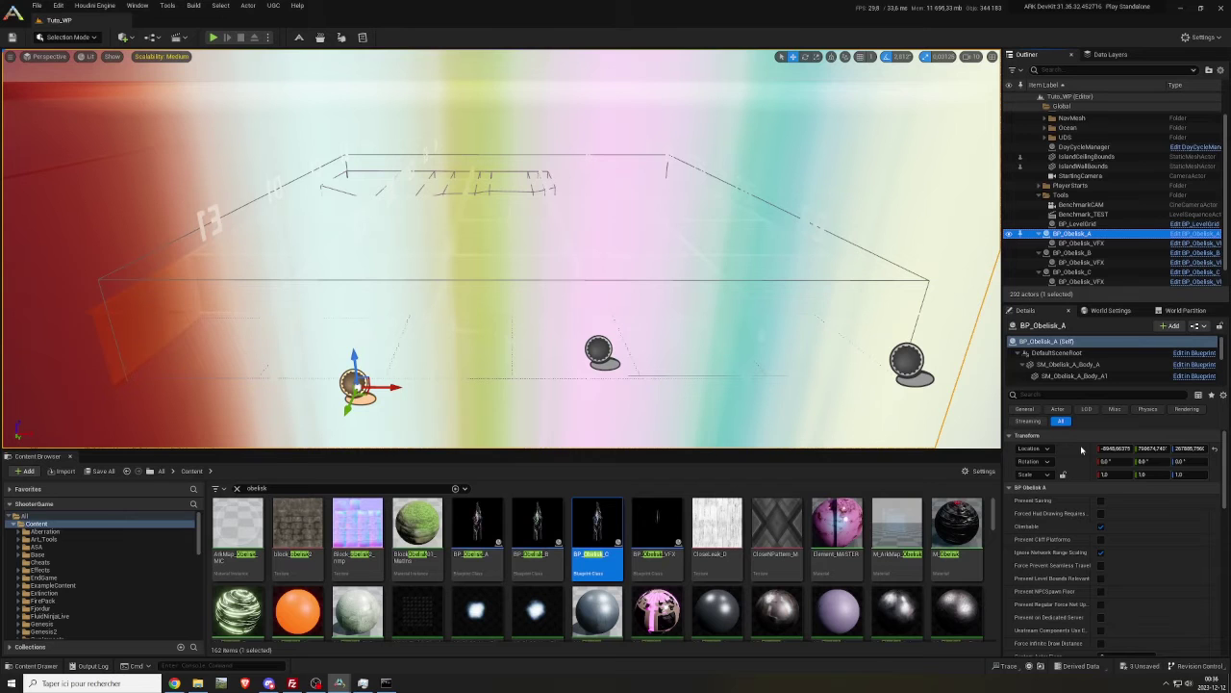
shift+click(1082, 449)
shift+click(1077, 462)
click(1072, 253)
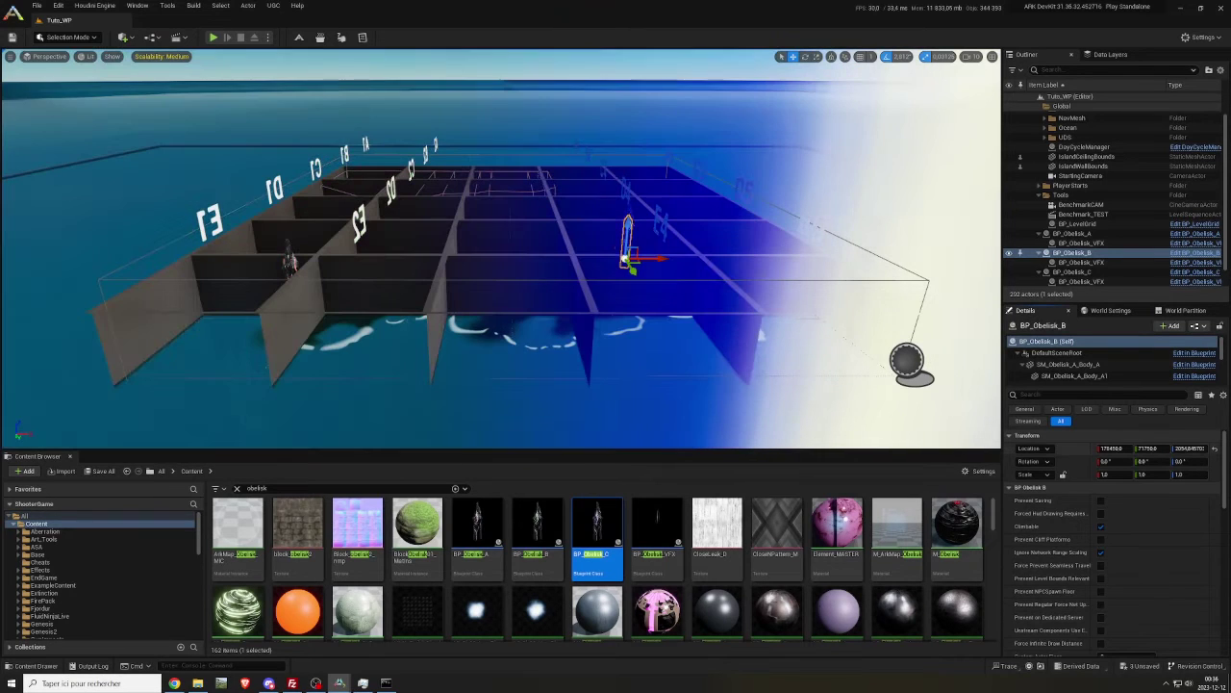
shift+click(1078, 462)
click(1071, 271)
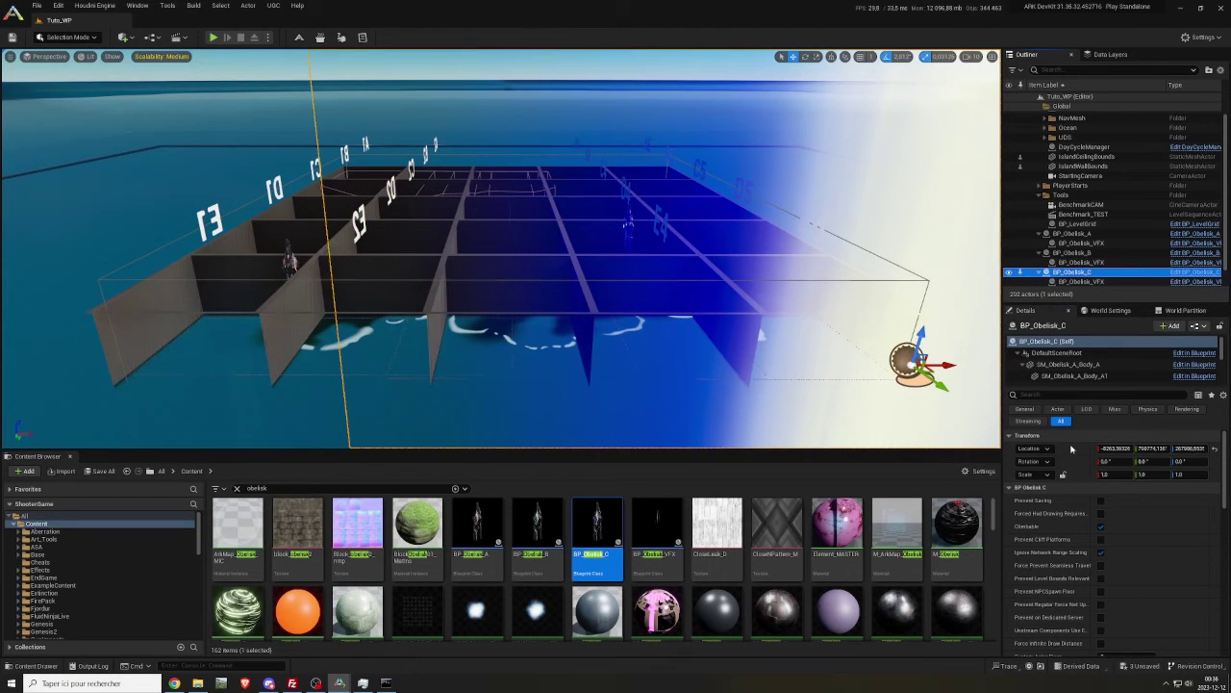
shift+click(1072, 448)
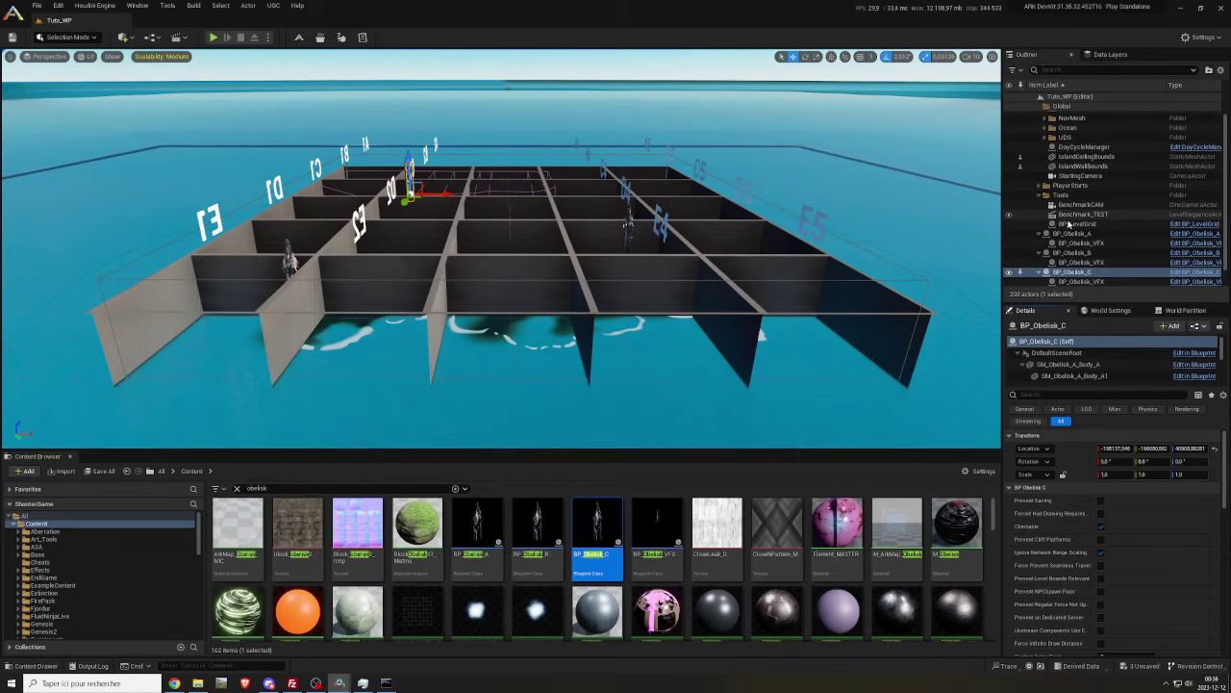
Step: Hide BP_LevelGrid in the viewport and collapse the Tools folder
click(1009, 224)
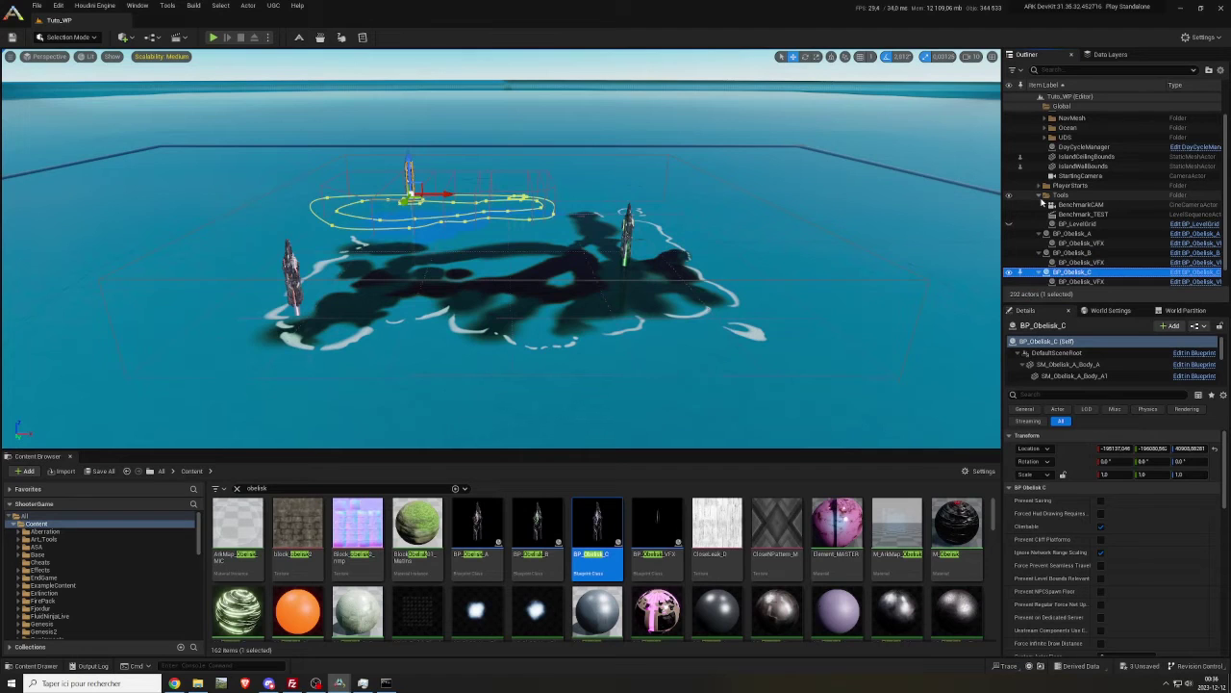
click(1039, 197)
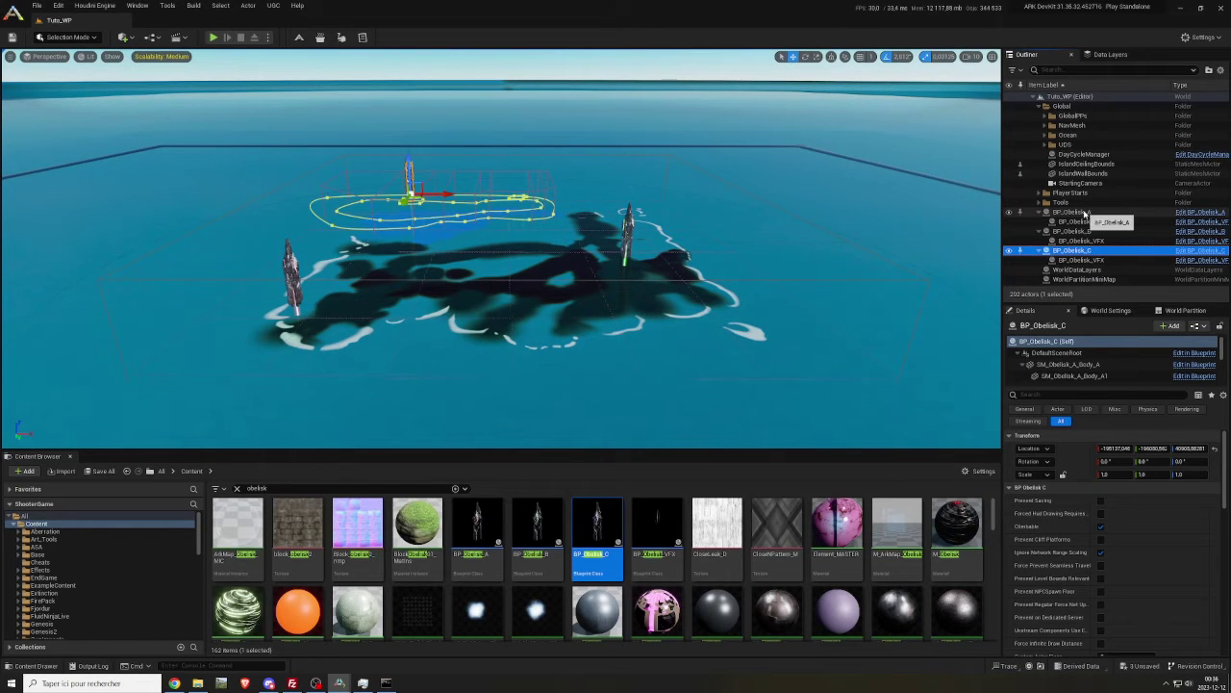
Step: Group the three BP_Obelisk actors in a new folder named Obelisk
click(1083, 259)
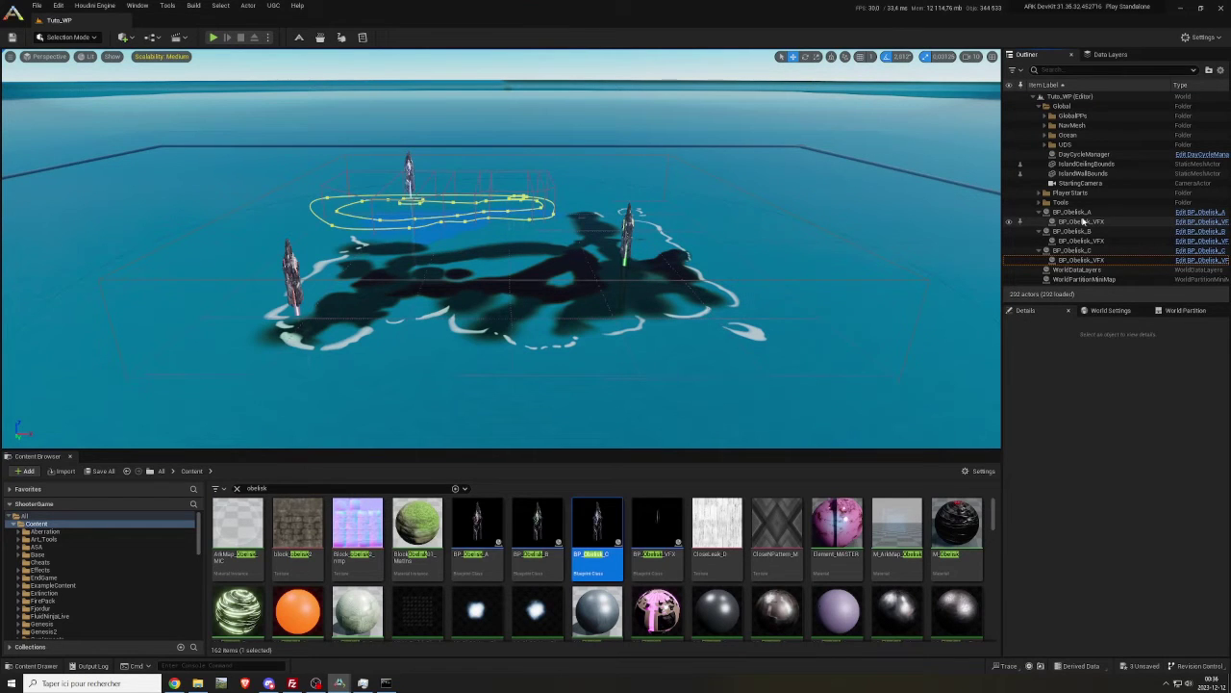
click(1210, 72)
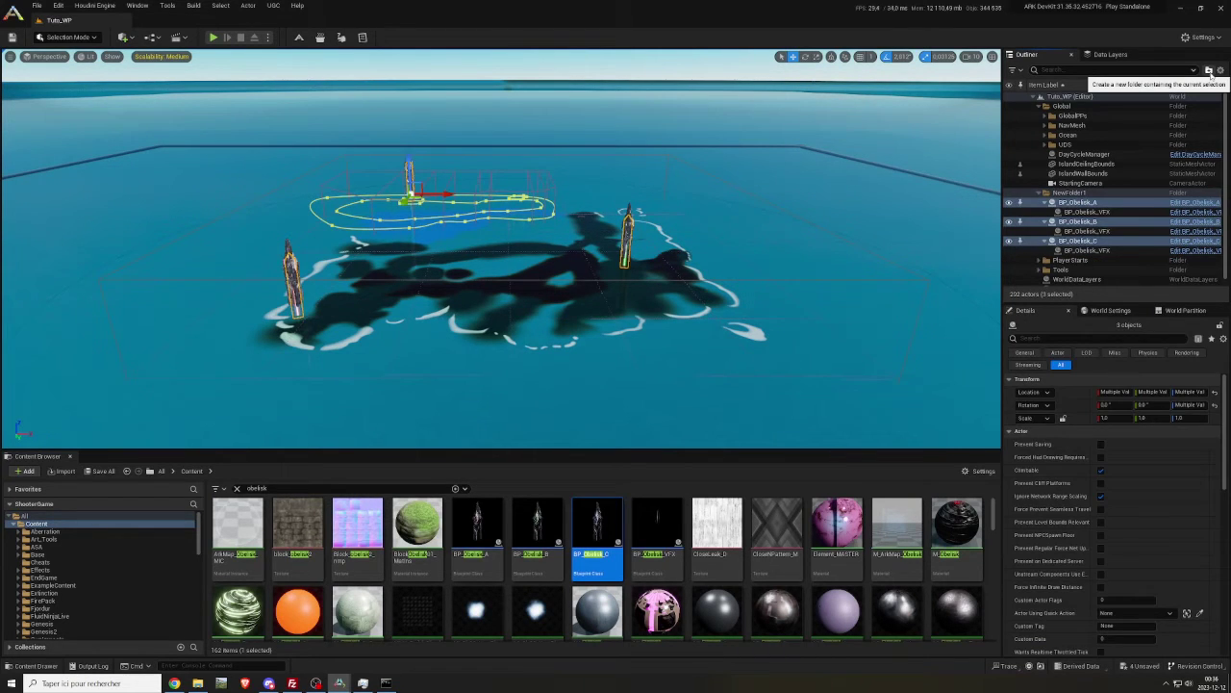
click(1073, 193)
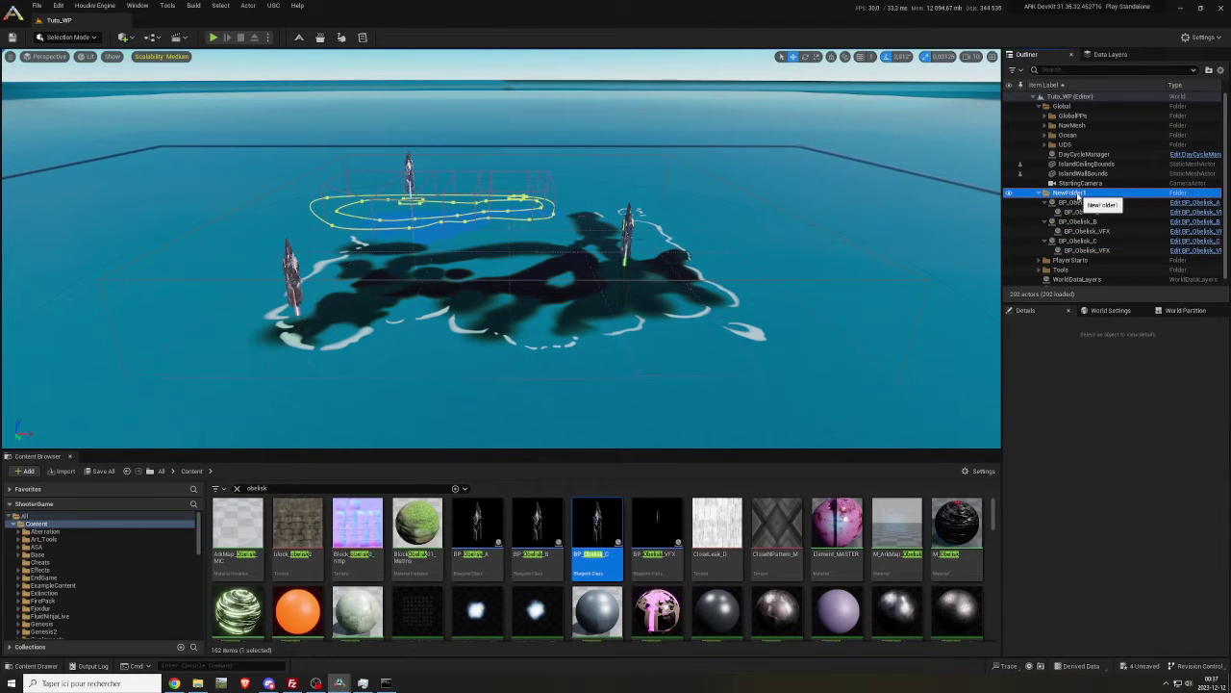
key(F2)
text(Obel)
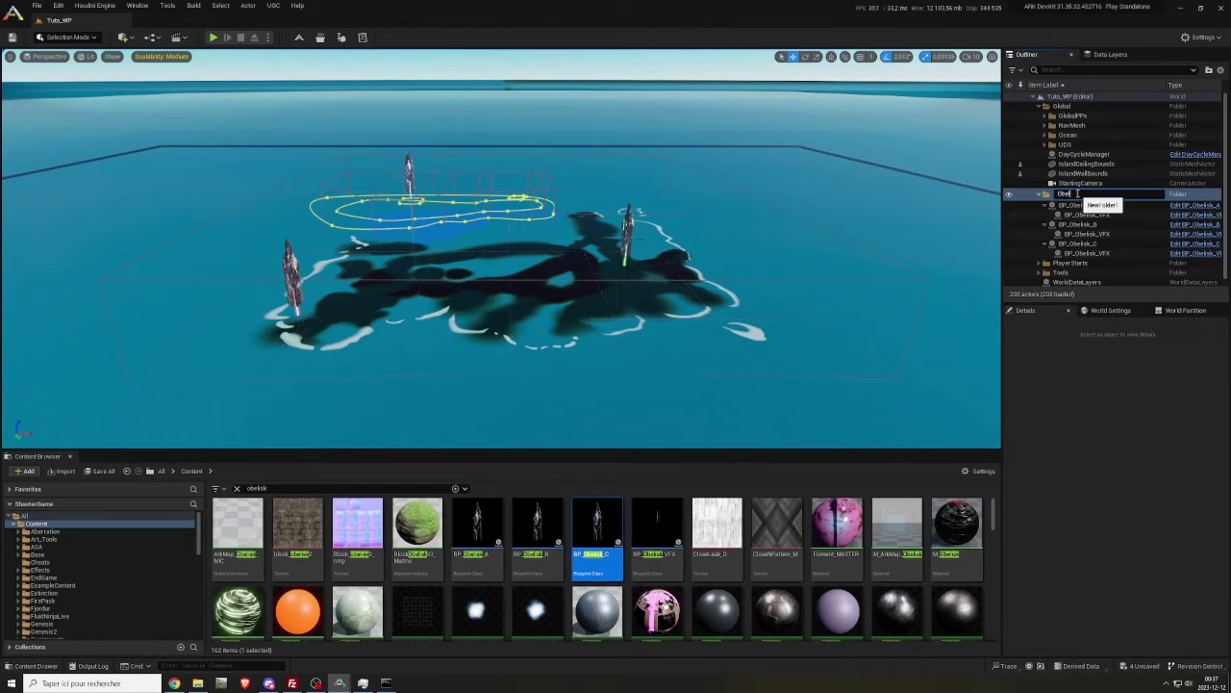
text(lisk)
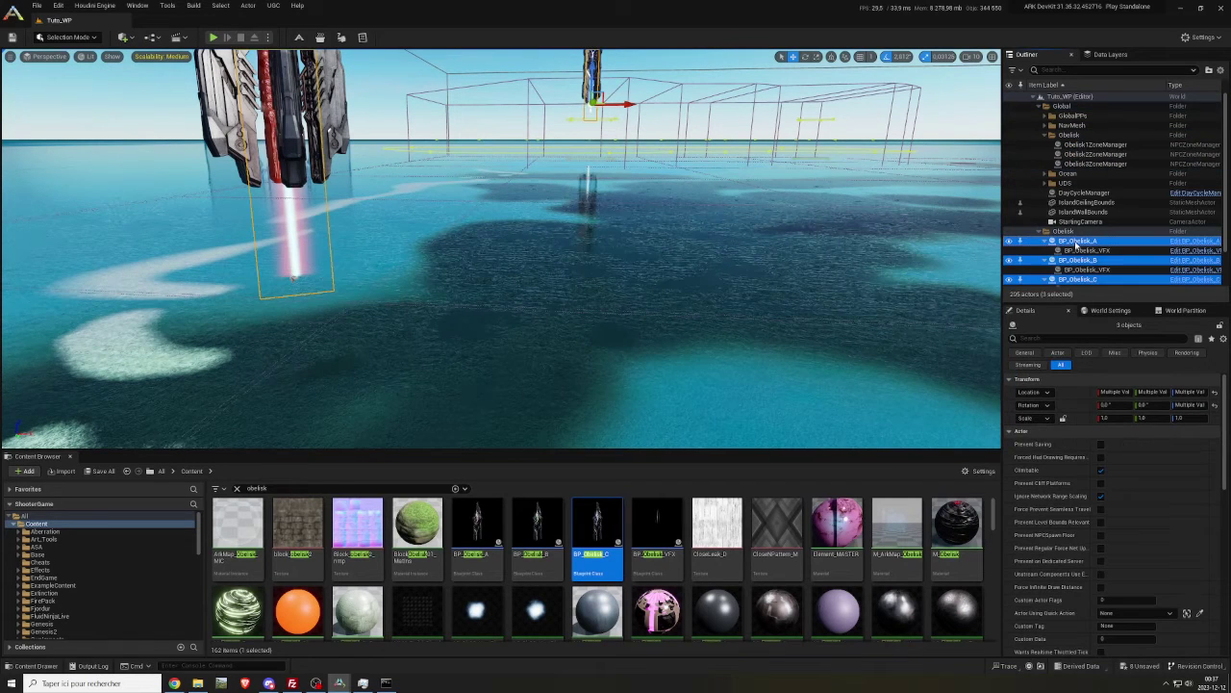
Step: Move BP_Obelisk_A, BP_Obelisk_B and BP_Obelisk_C into the Global/Obelisk folder
drag(1079, 244, 1071, 140)
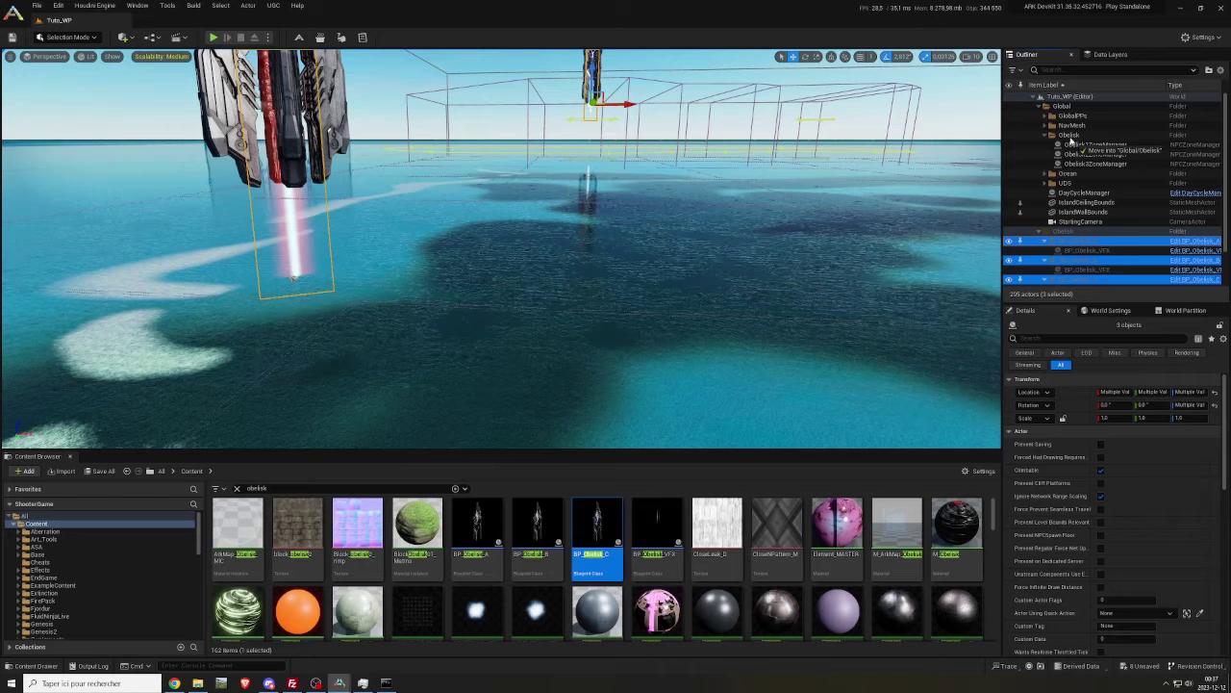
drag(1070, 141, 1070, 143)
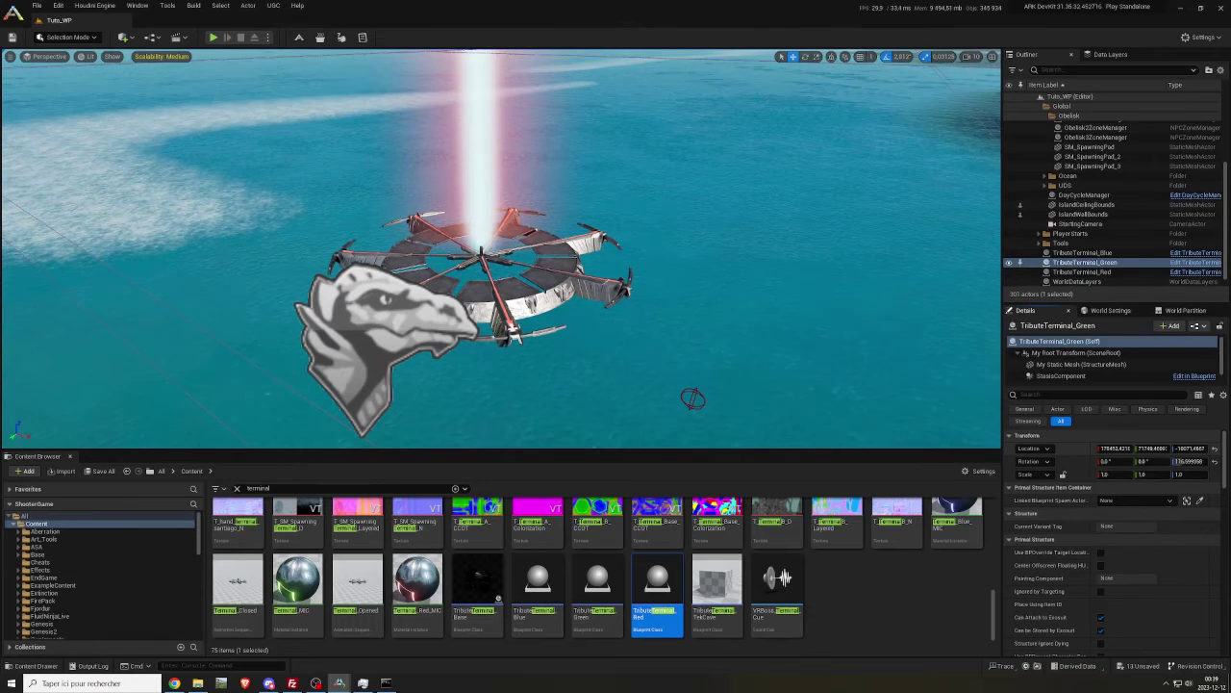
Step: Paste the copied location onto TributeTerminal_Blue and move the blue, green and red TributeTerminal actors into the Global/Obelisk folder
click(1092, 253)
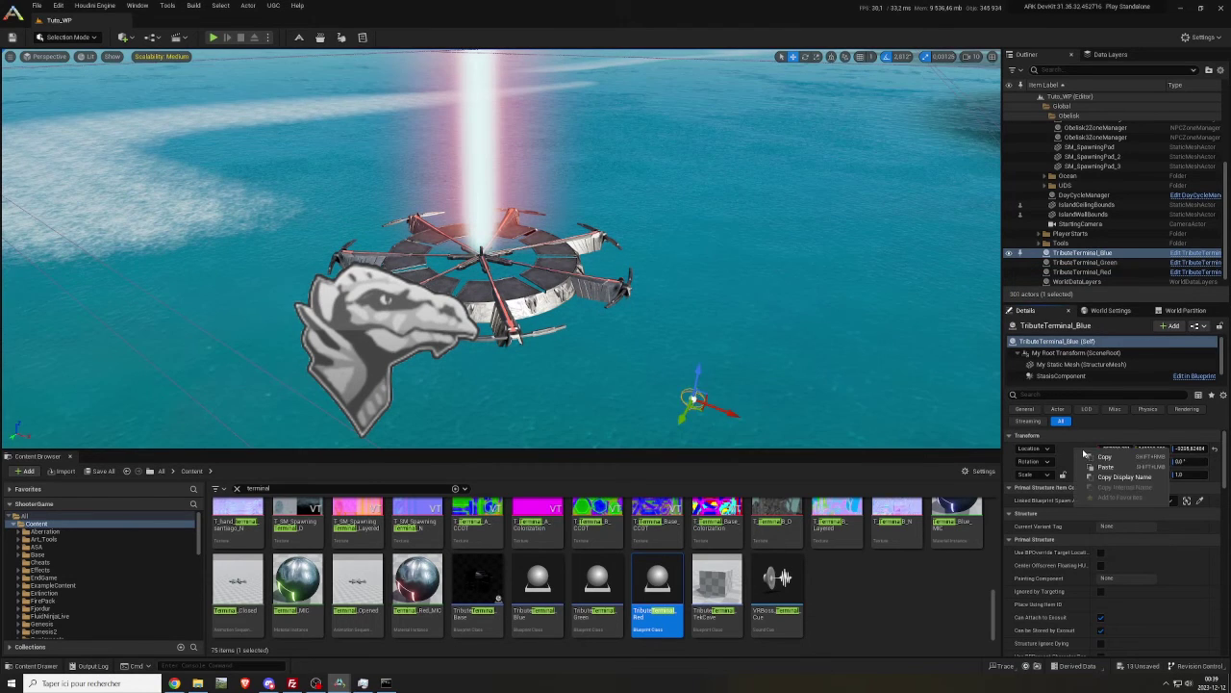
shift+click(1103, 272)
drag(1103, 273, 1071, 132)
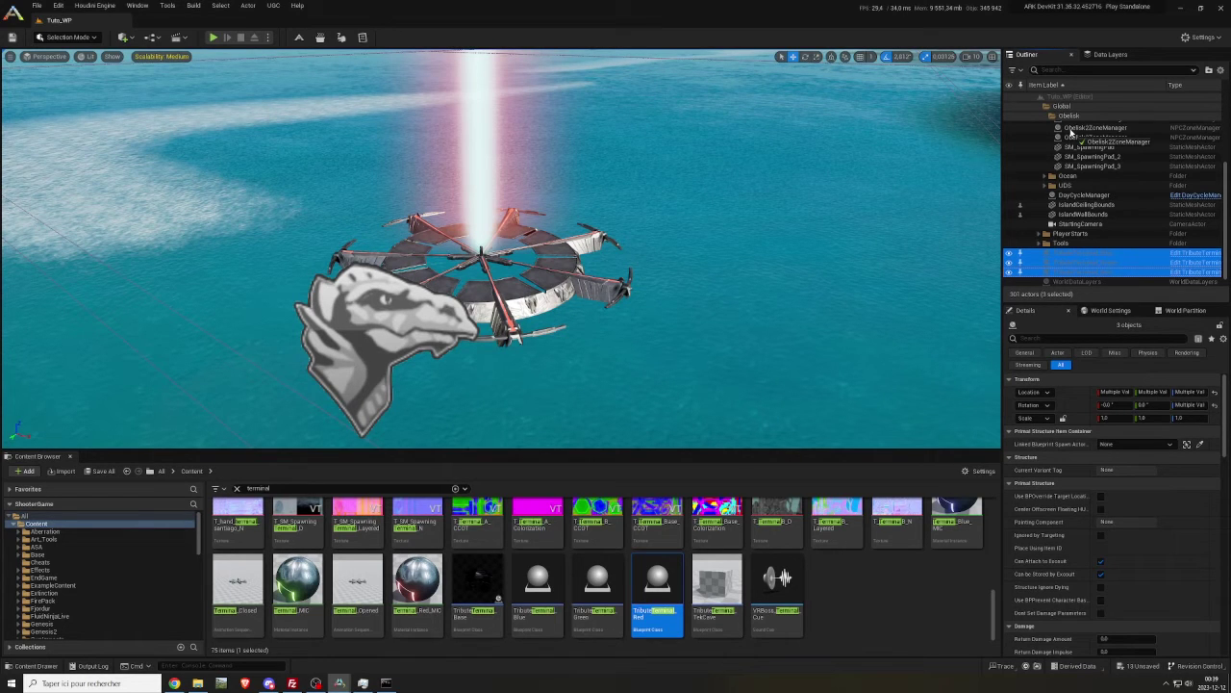
drag(1070, 133, 1069, 135)
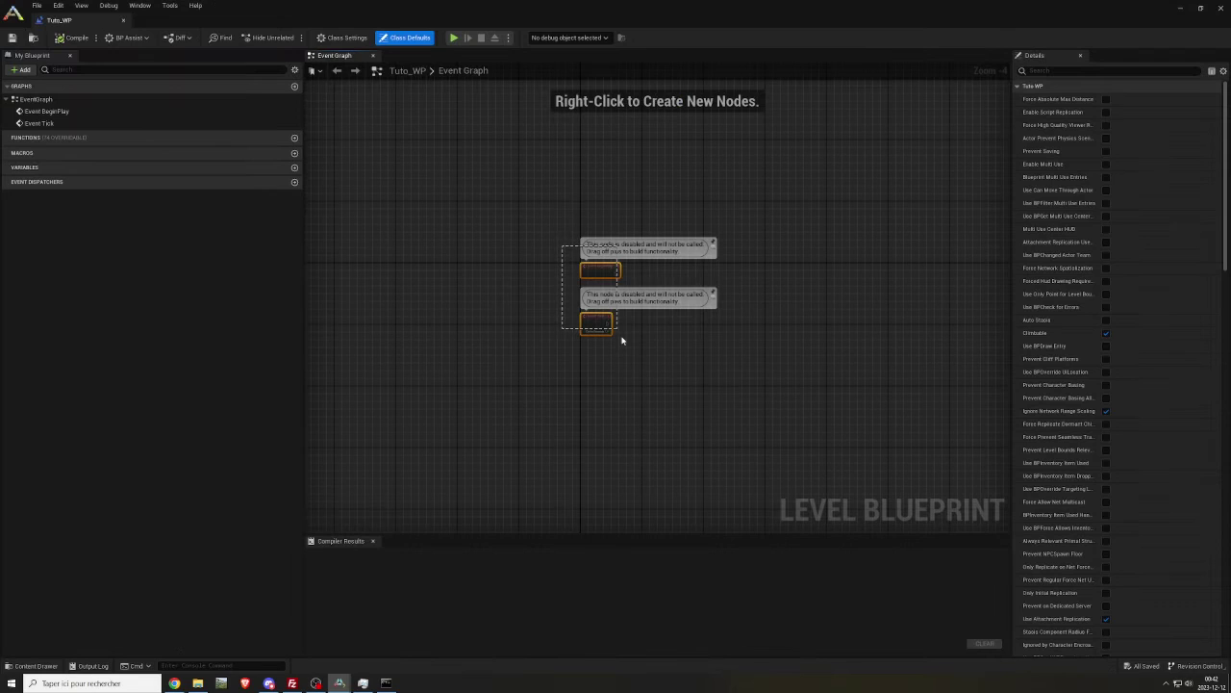
Step: Delete the default BeginPlay and Tick event nodes from the Tuto_WP level blueprint's event graph
drag(622, 340, 624, 343)
key(Delete)
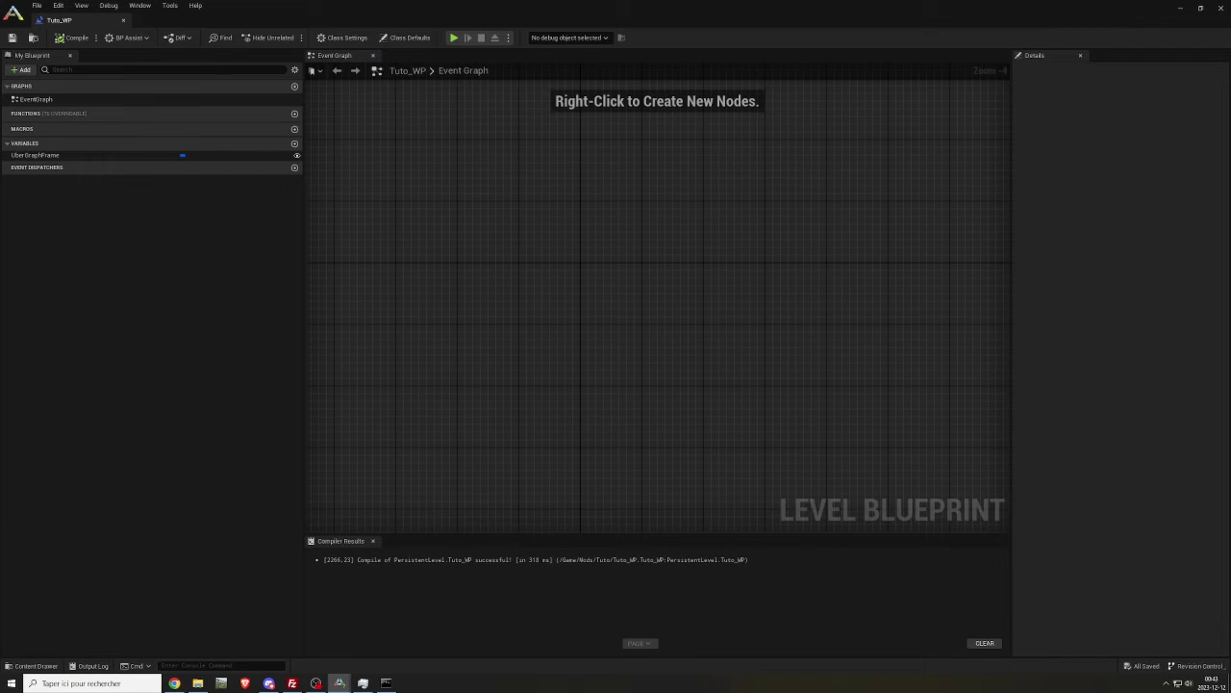
Step: Paste the RainParticles, UnderwaterParticles, RiverParticles, WeatherVAR and RandoWeather variables into the level blueprint
right_click(43, 145)
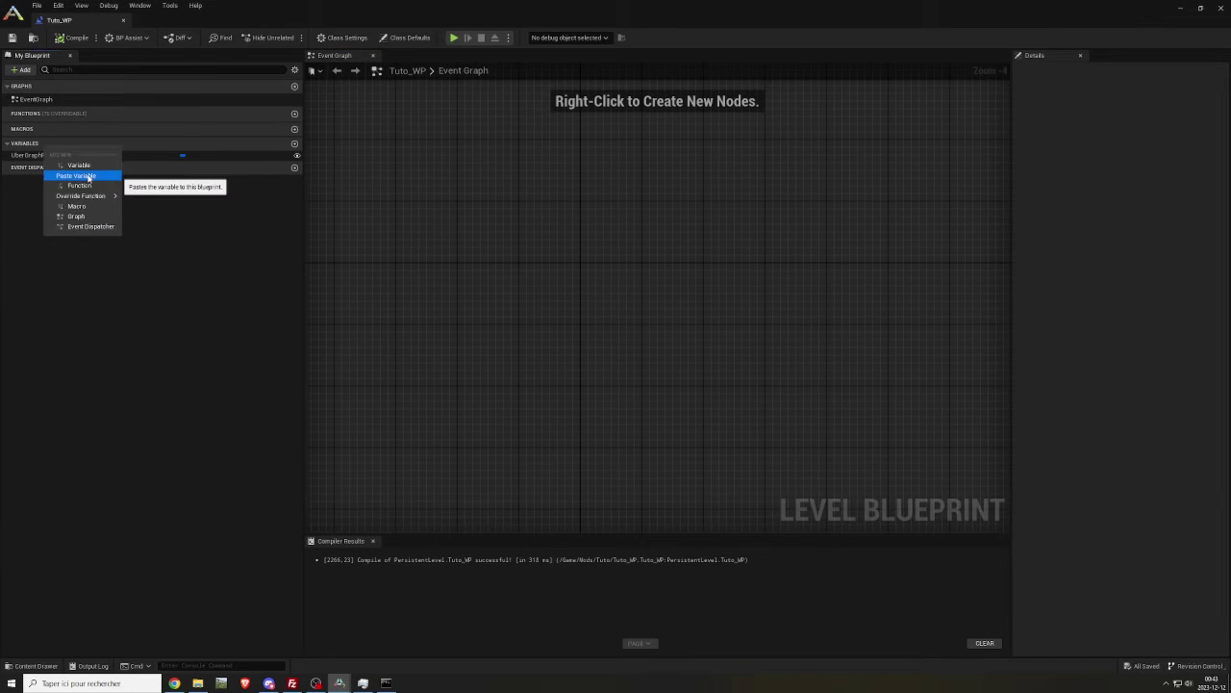
click(89, 178)
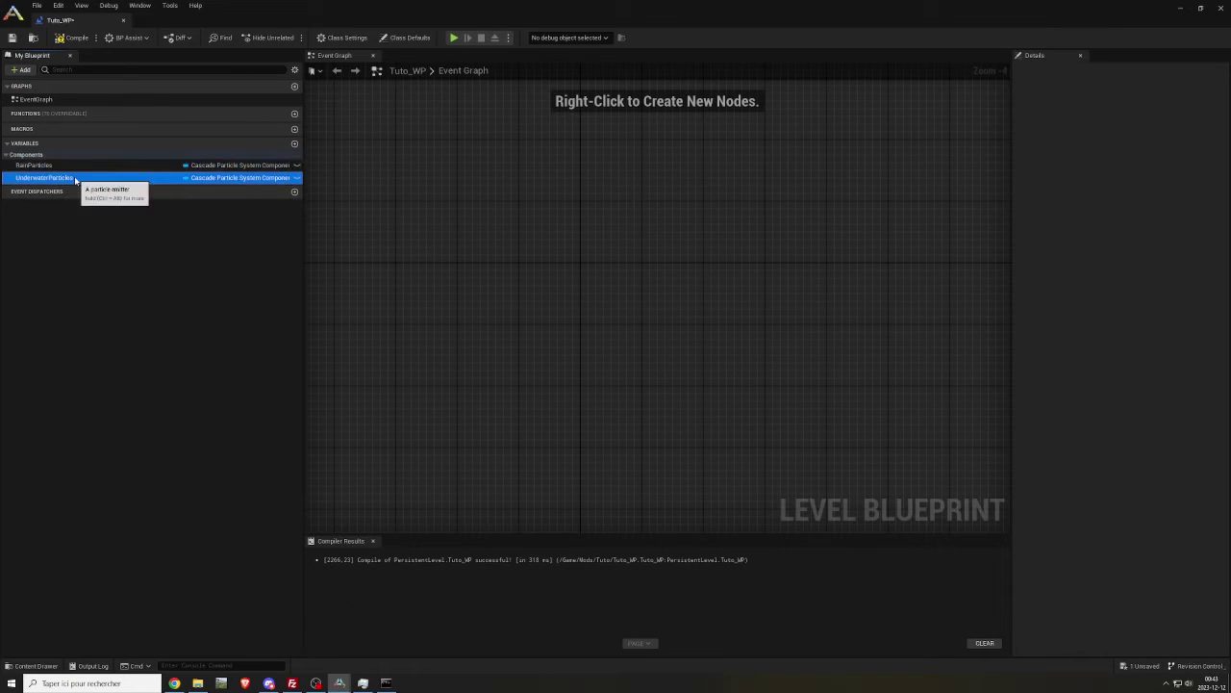
key(ctrl+v)
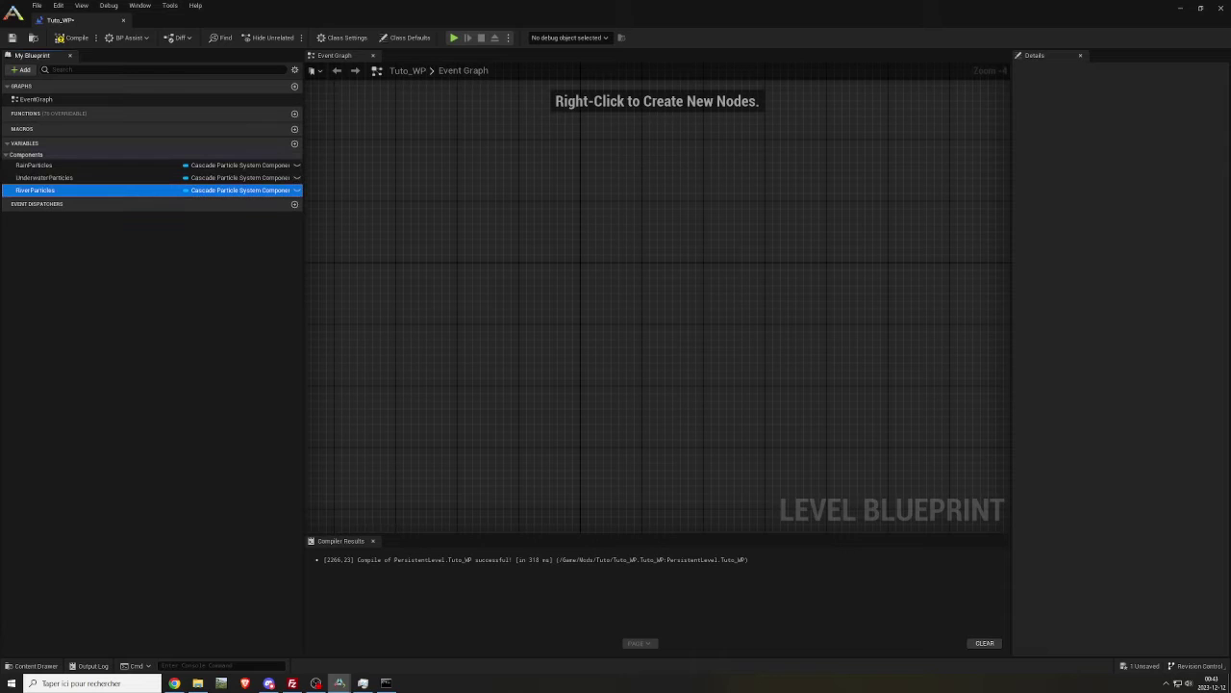
right_click(55, 145)
click(80, 173)
right_click(55, 145)
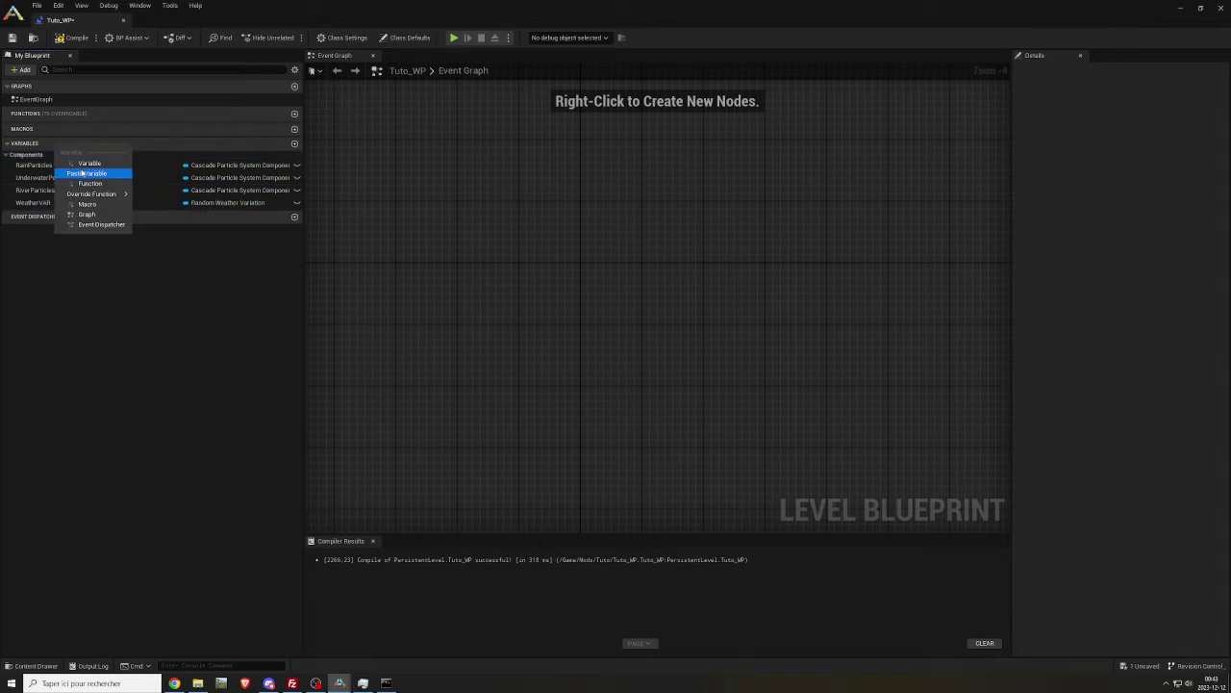
click(82, 173)
Step: Paste the RandomWeatherStartTimer, bDoingRandomWeather, ForceRainTimer, RandomWeatherStopTimer and WeatherTransitionTime variables into the level blueprint
right_click(41, 146)
click(69, 174)
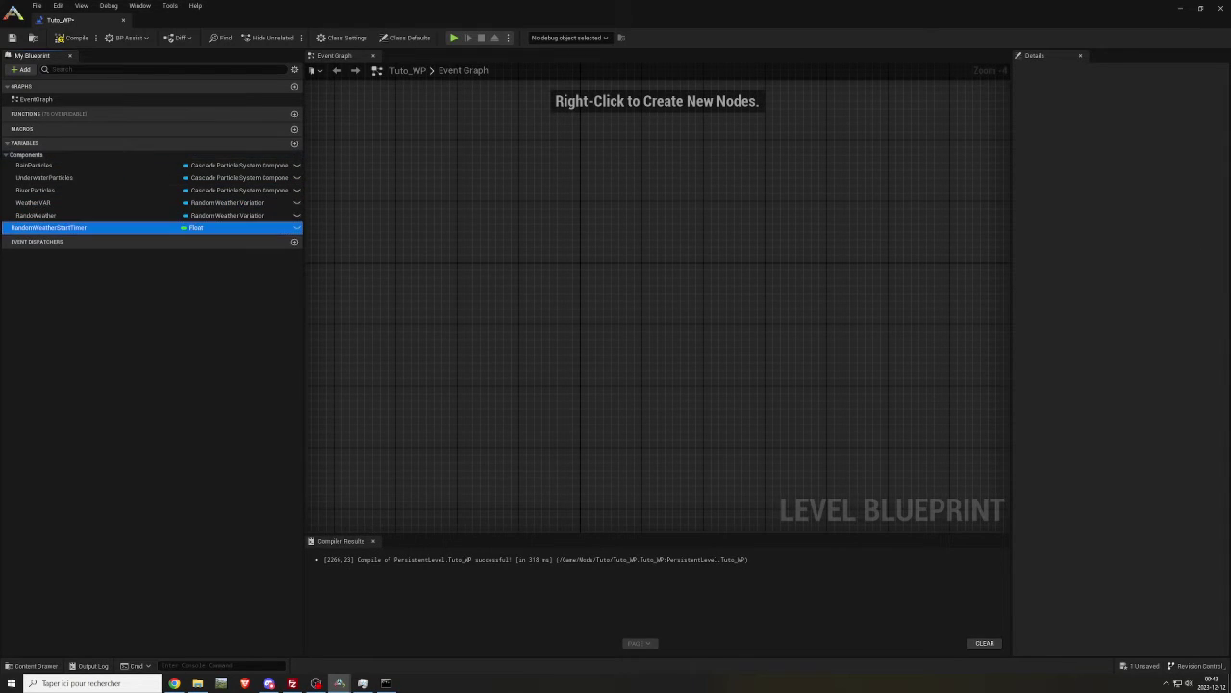
right_click(58, 146)
click(83, 173)
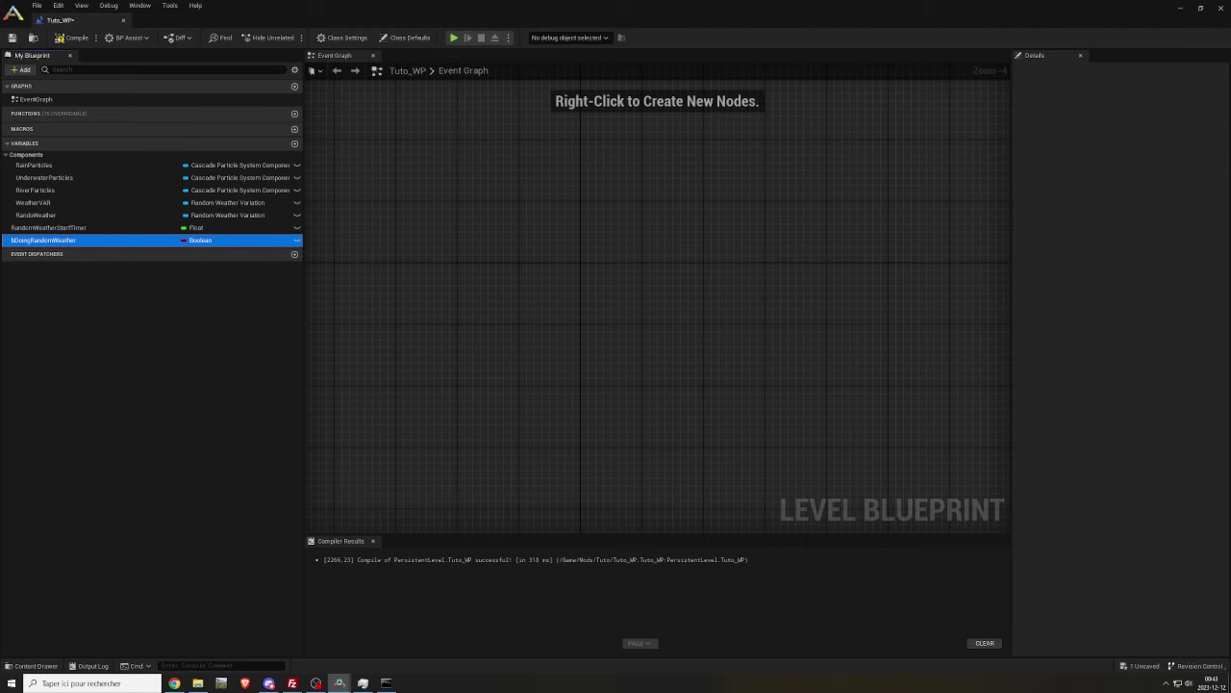
right_click(63, 144)
click(86, 176)
right_click(79, 144)
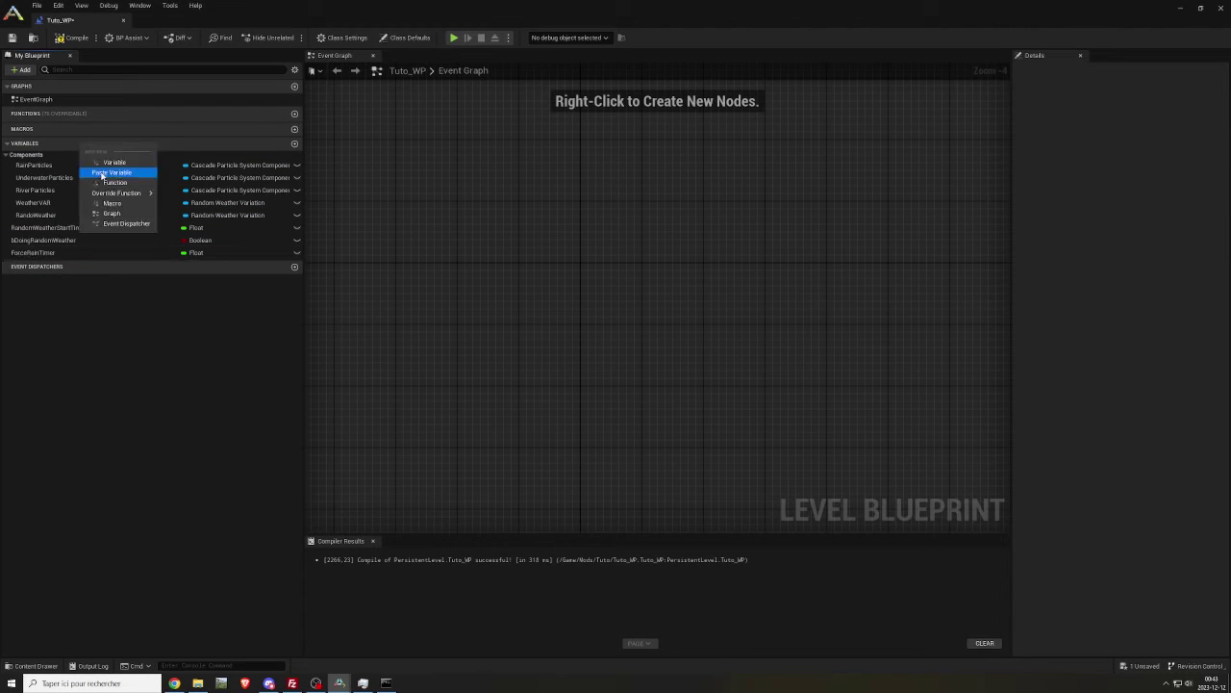
click(102, 175)
right_click(63, 145)
click(86, 158)
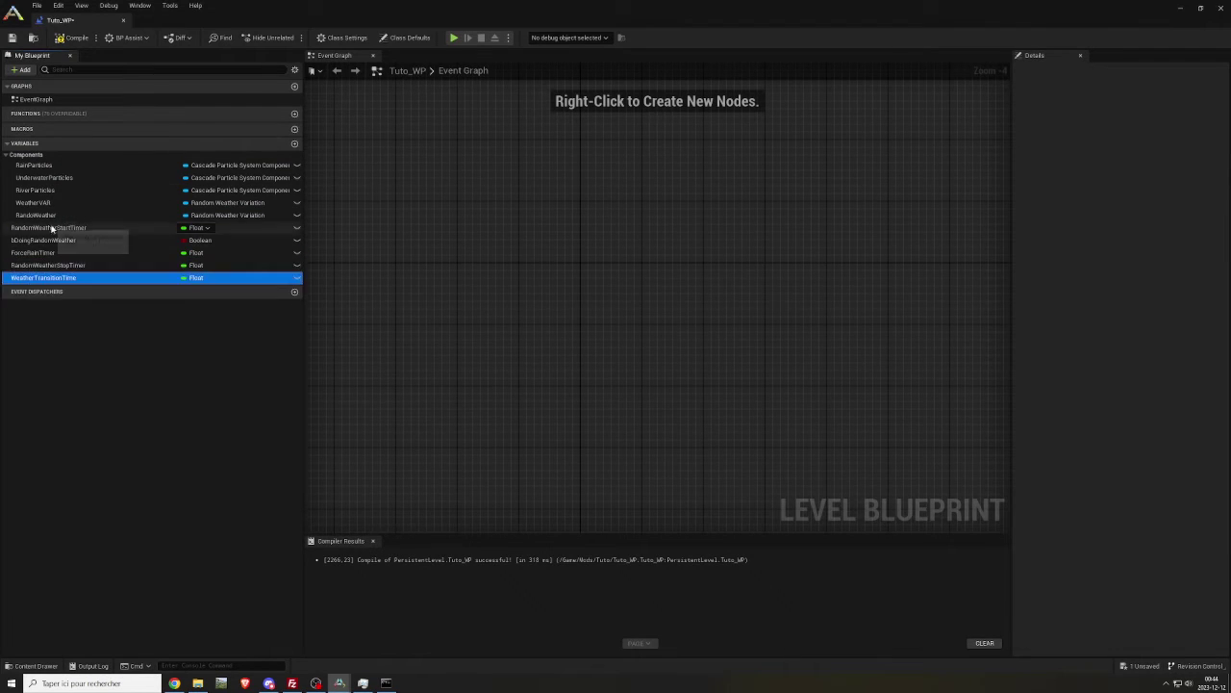
Step: Assign the RandomWeatherStartTimer and bDoingRandomWeather variables to the Weather category
click(60, 228)
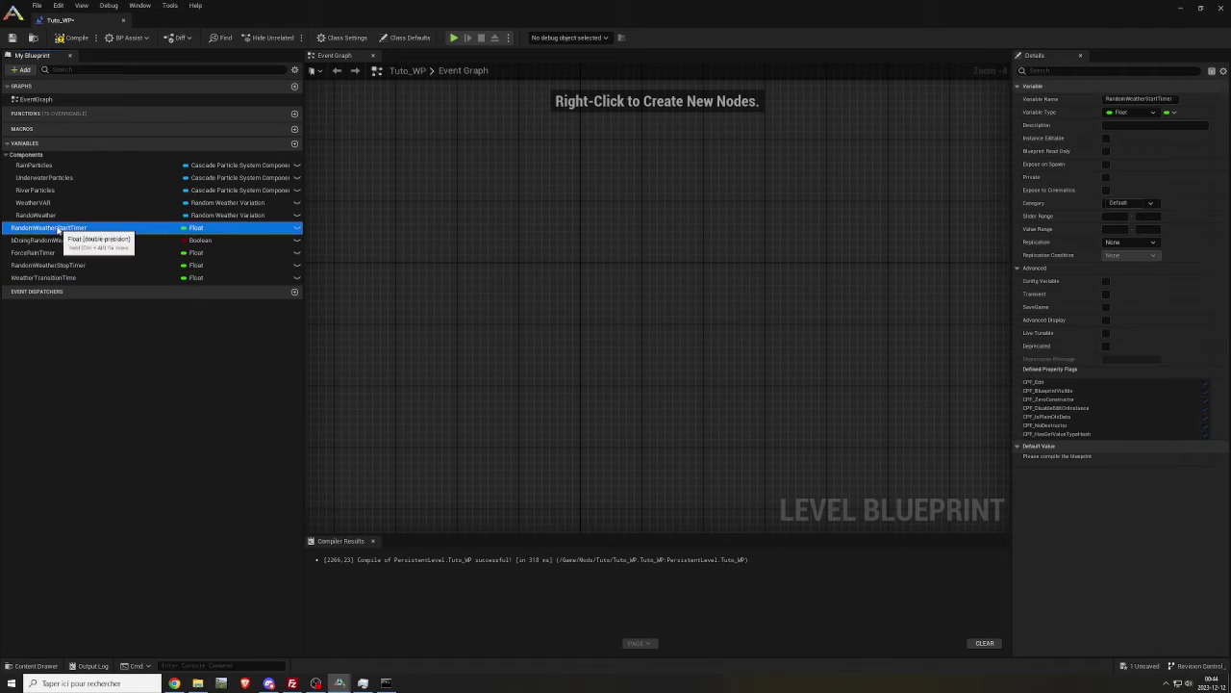
click(1116, 202)
key(Return)
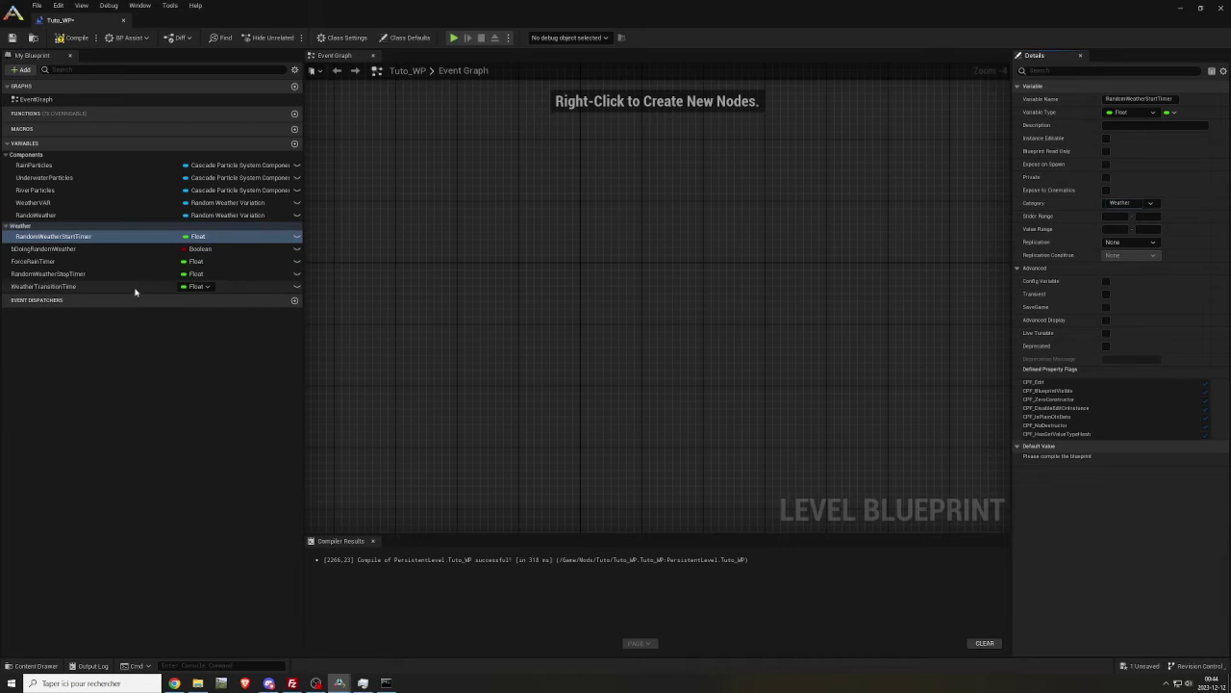
click(58, 248)
click(1133, 203)
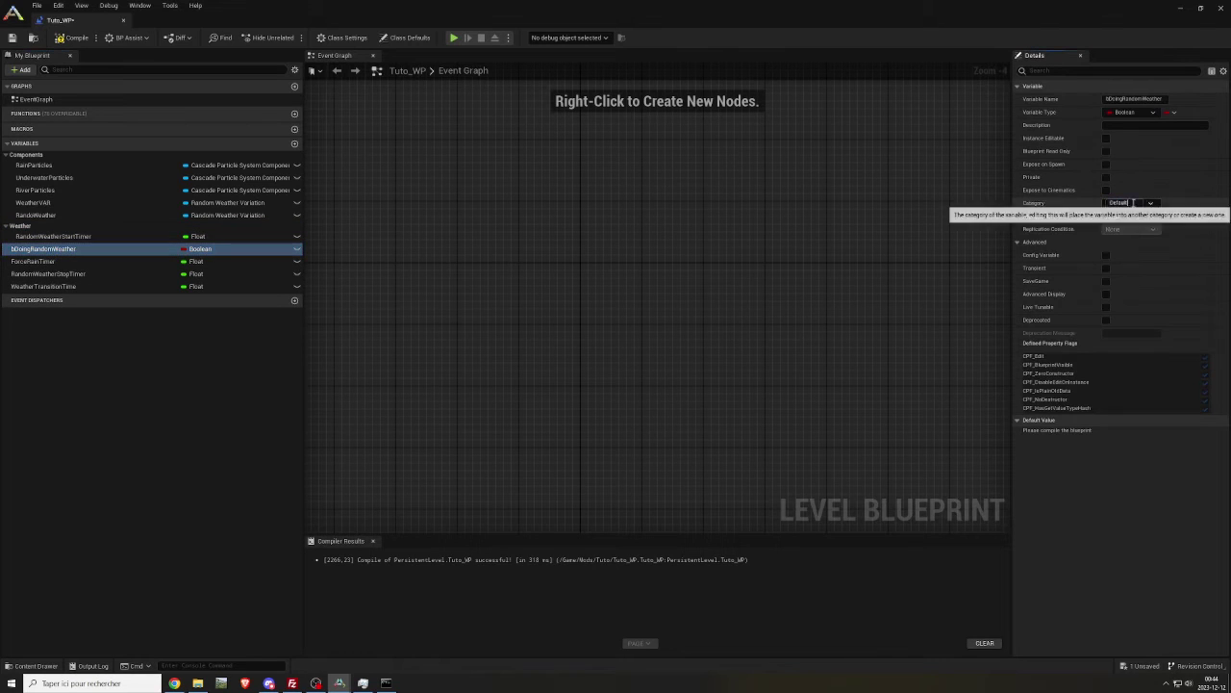
click(1154, 205)
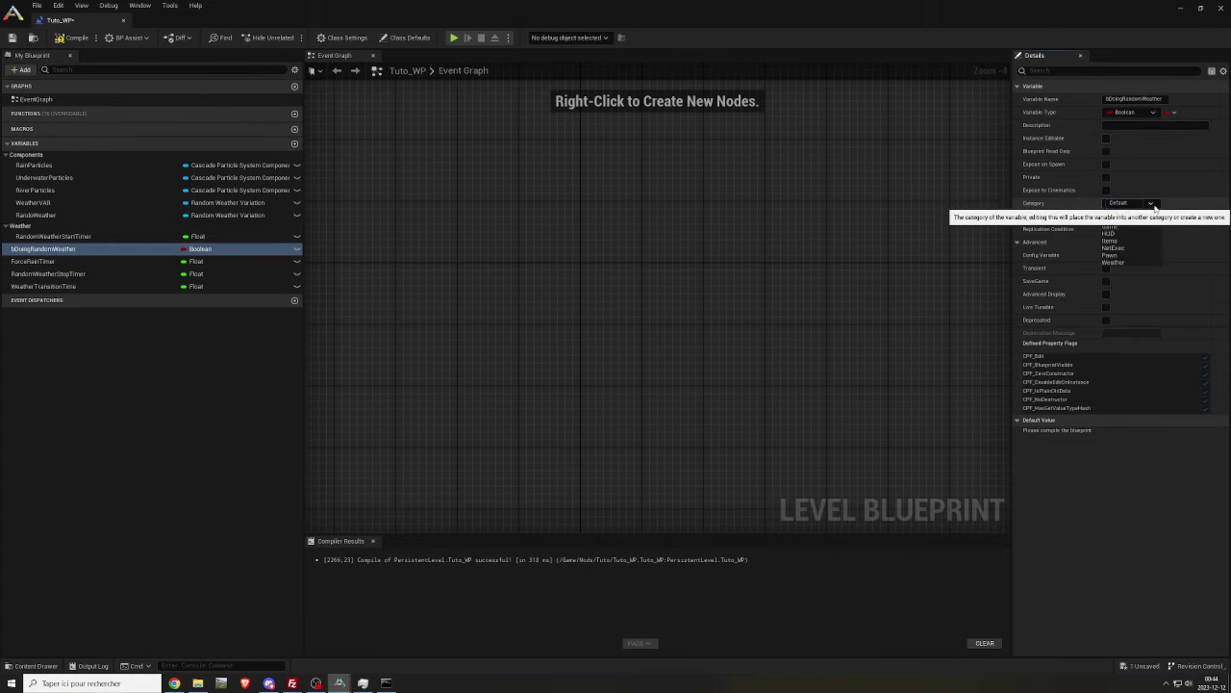
click(1114, 262)
Step: Assign the ForceRainTimer, RandomWeatherStopTimer and WeatherTransitionTime variables to the Weather category
click(46, 261)
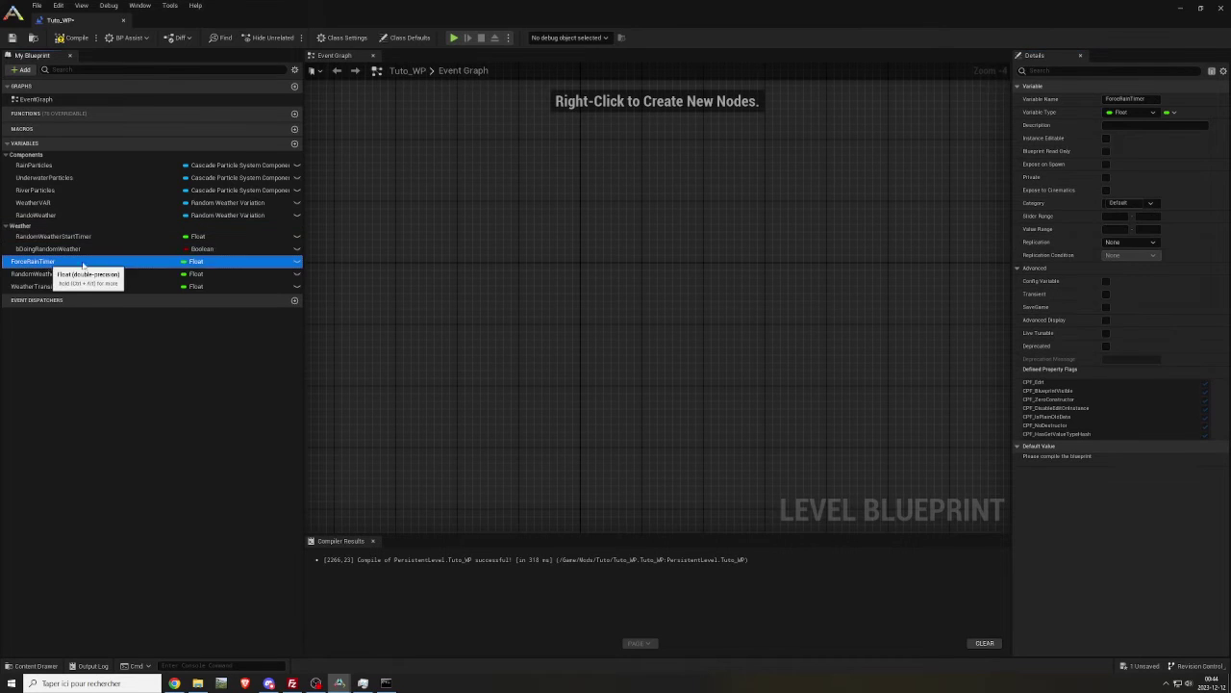
click(1151, 204)
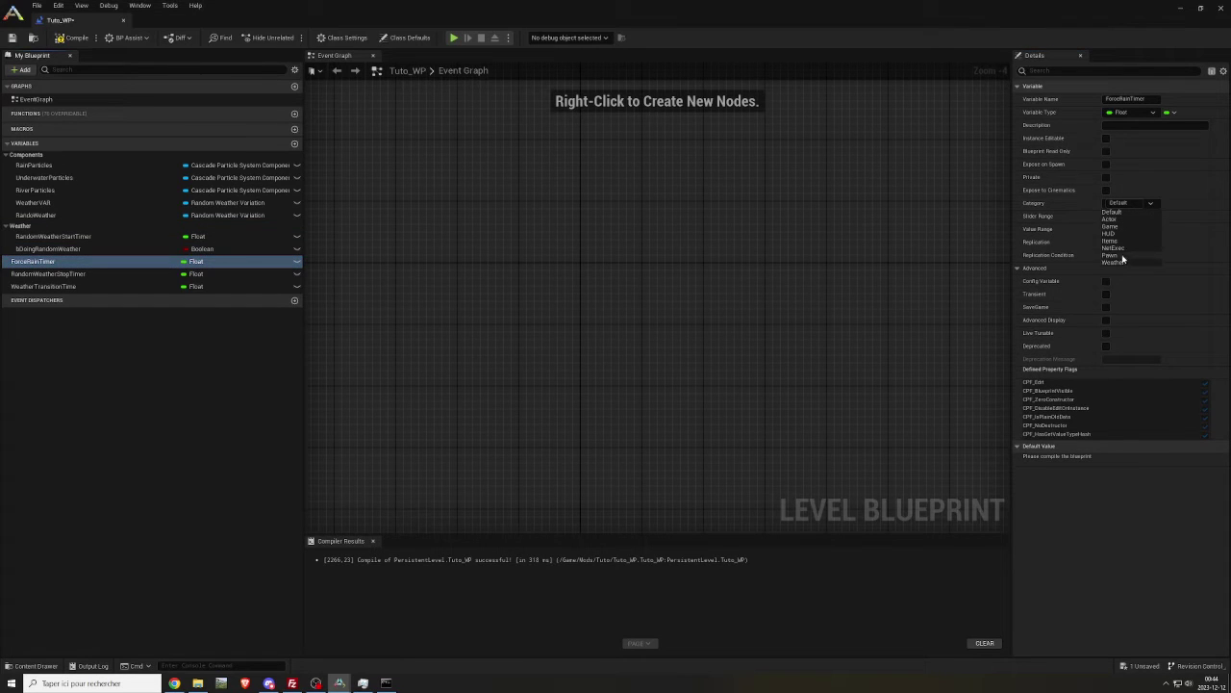
click(1116, 260)
click(43, 273)
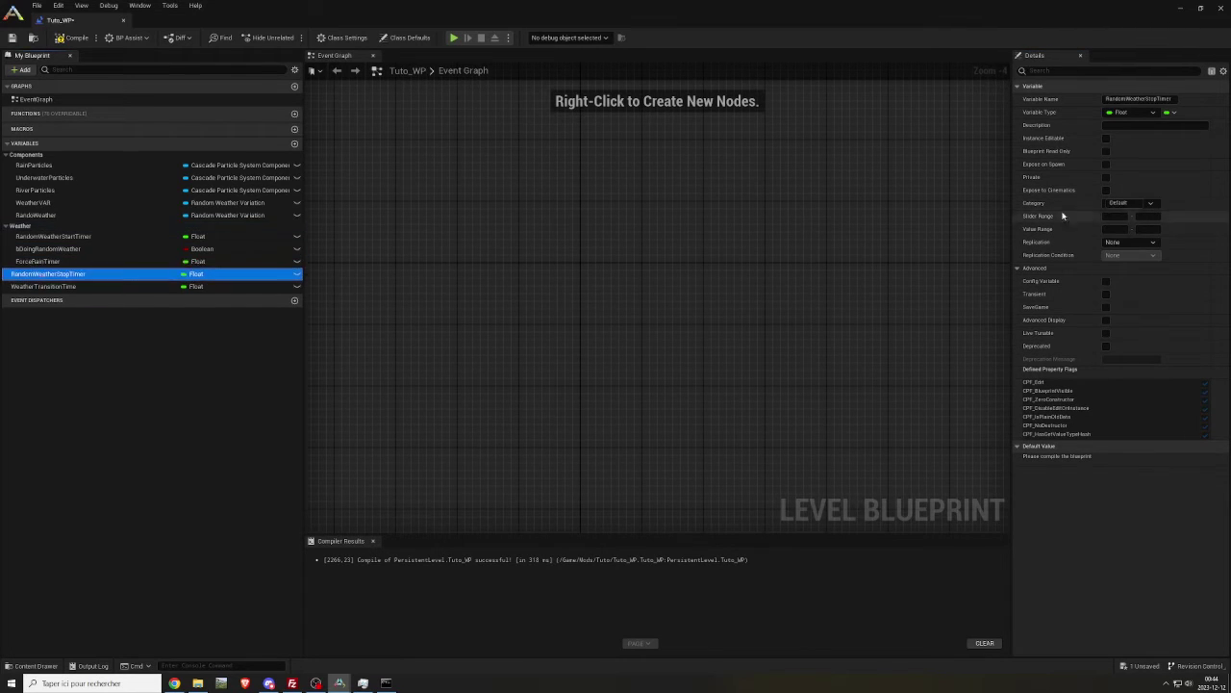
click(1145, 203)
click(1117, 263)
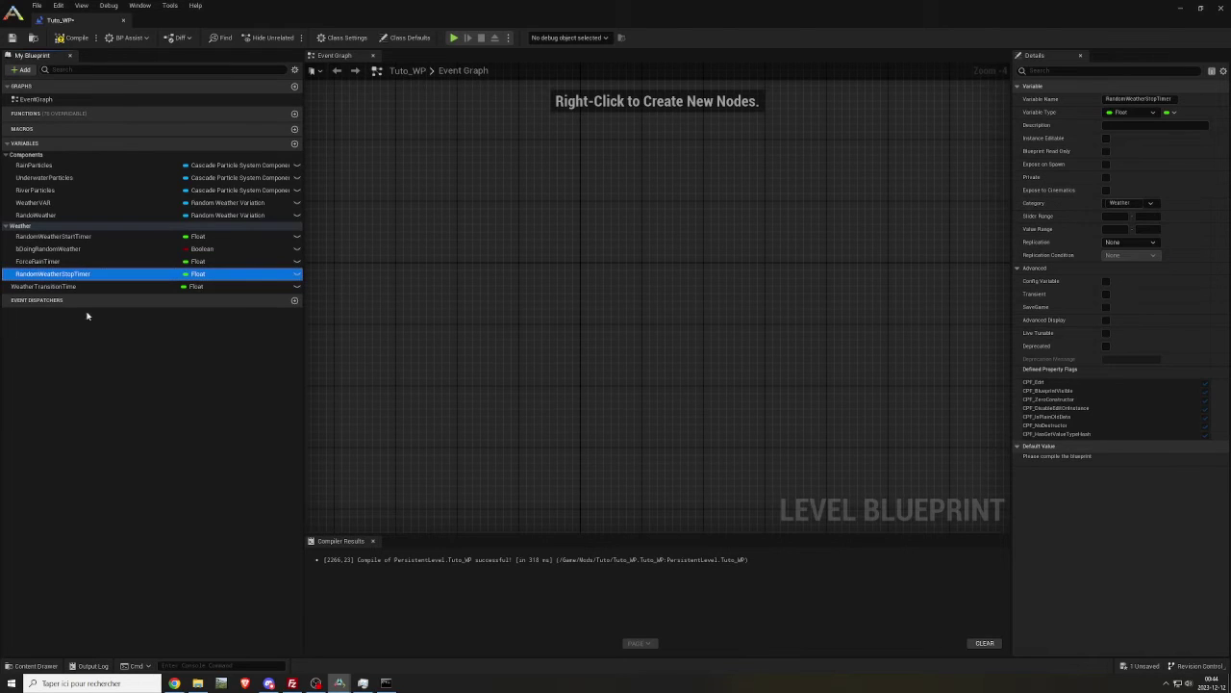
click(57, 286)
click(1152, 204)
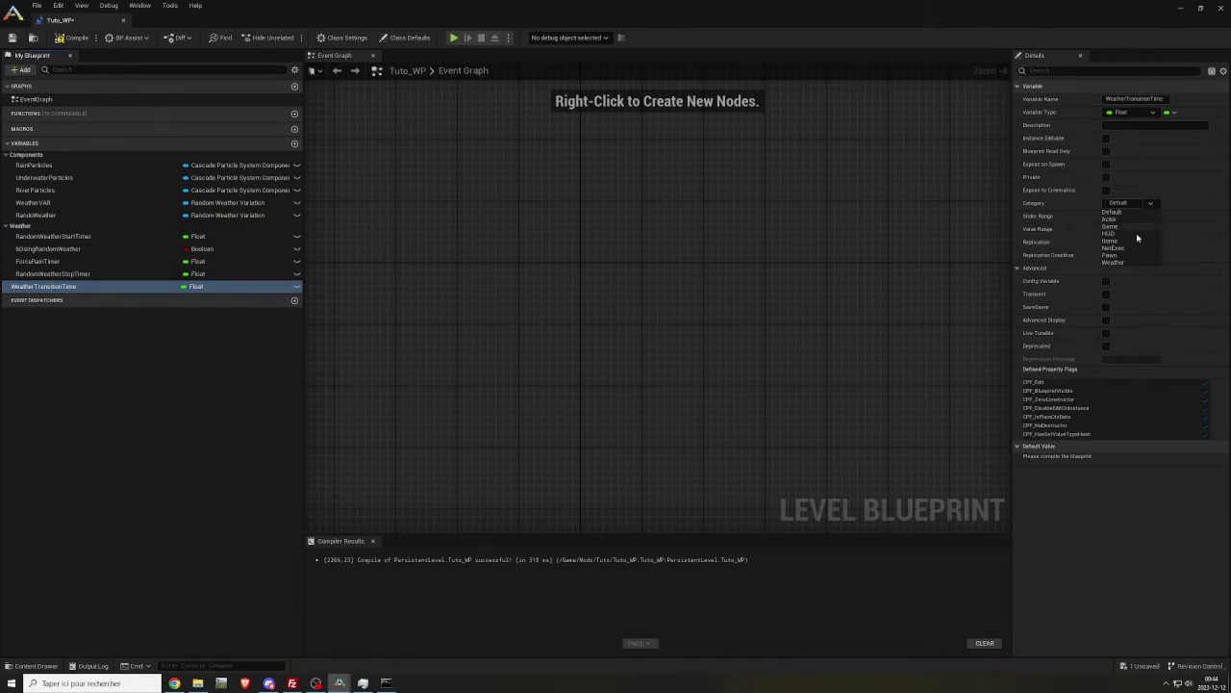
click(1121, 264)
click(86, 357)
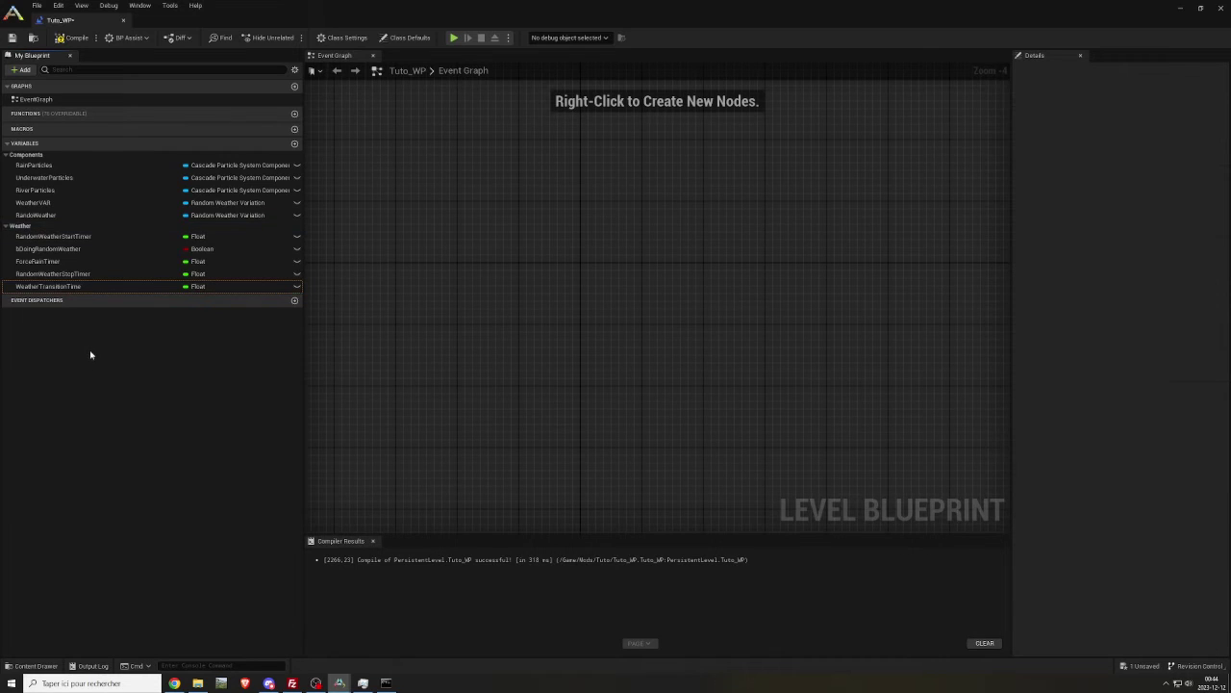
Step: Paste the bIsRaining, bInCave, bWeatherEnabled, bIsUnderwater and bIsPlayerIndoors variables into the level blueprint
right_click(54, 146)
click(84, 175)
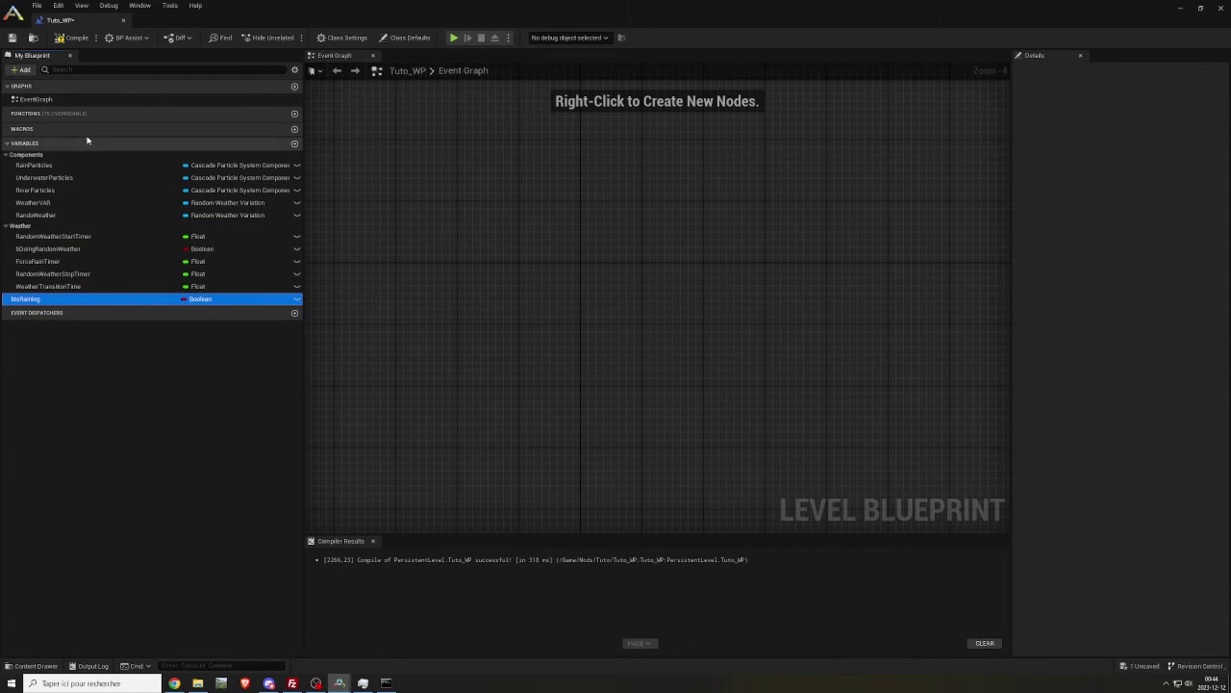
right_click(92, 146)
click(120, 176)
right_click(93, 147)
click(121, 176)
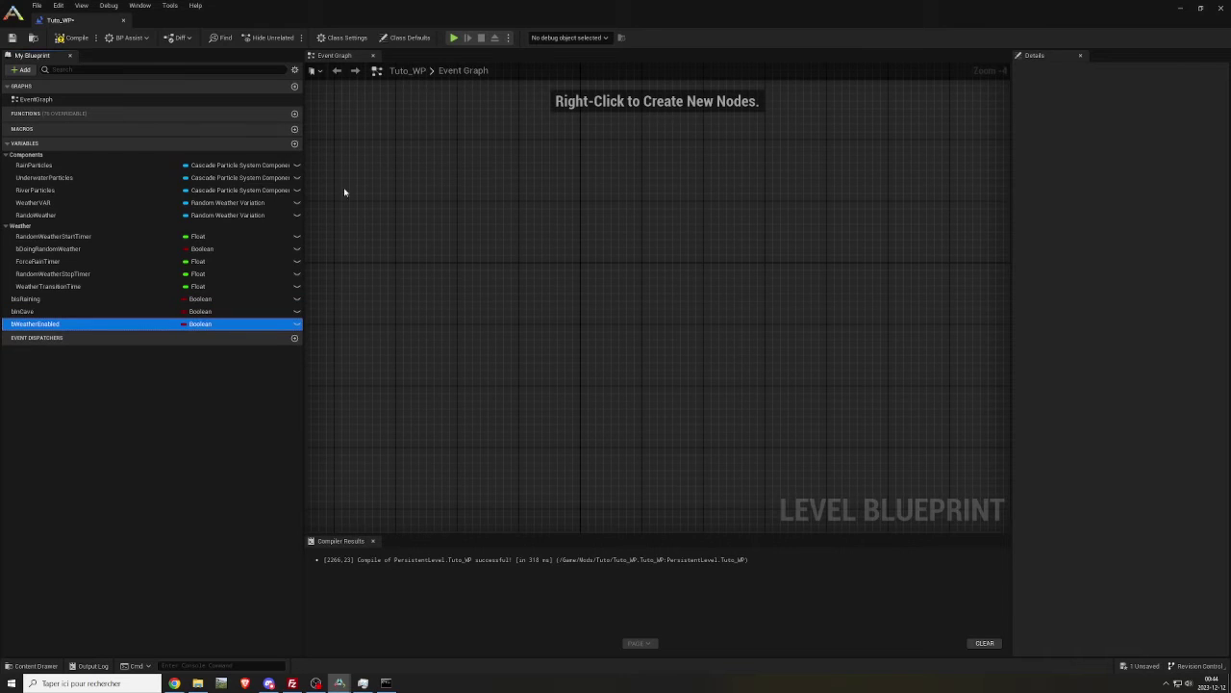
right_click(102, 146)
click(130, 176)
right_click(74, 146)
click(106, 181)
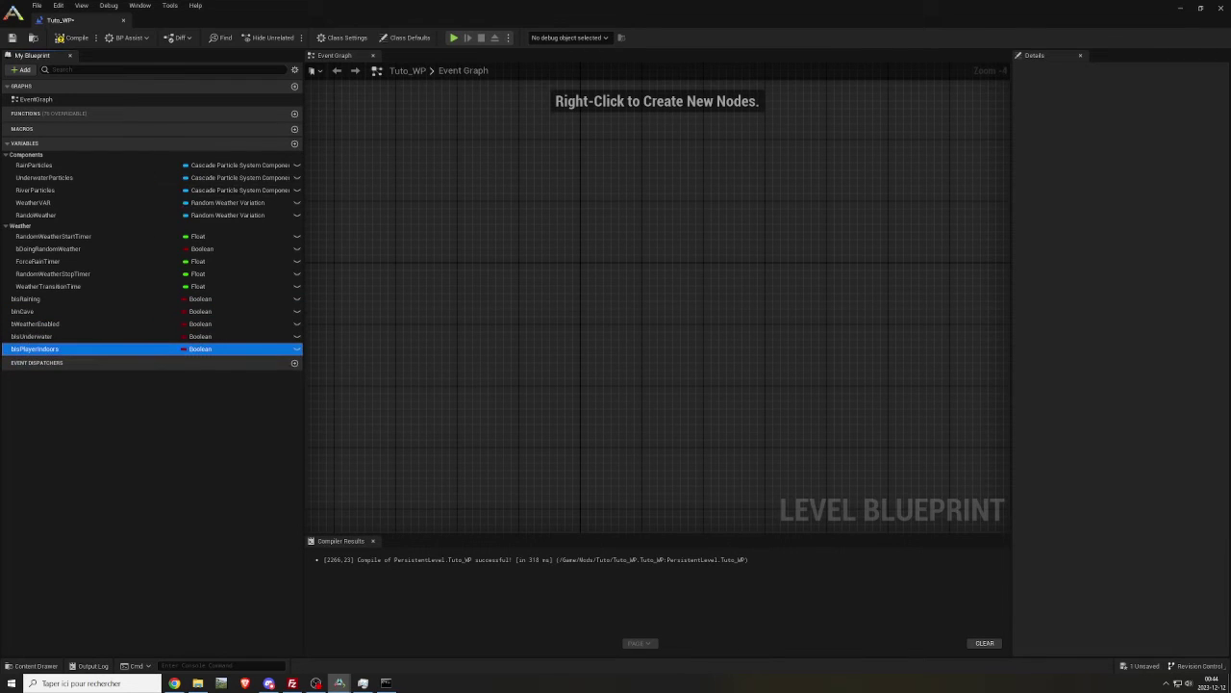
Step: Paste the bIsRiverWater, DefaultRefs, RainVFXTemplate and WaterVFXTemplate variables into the level blueprint
right_click(85, 146)
click(115, 179)
right_click(85, 146)
click(114, 178)
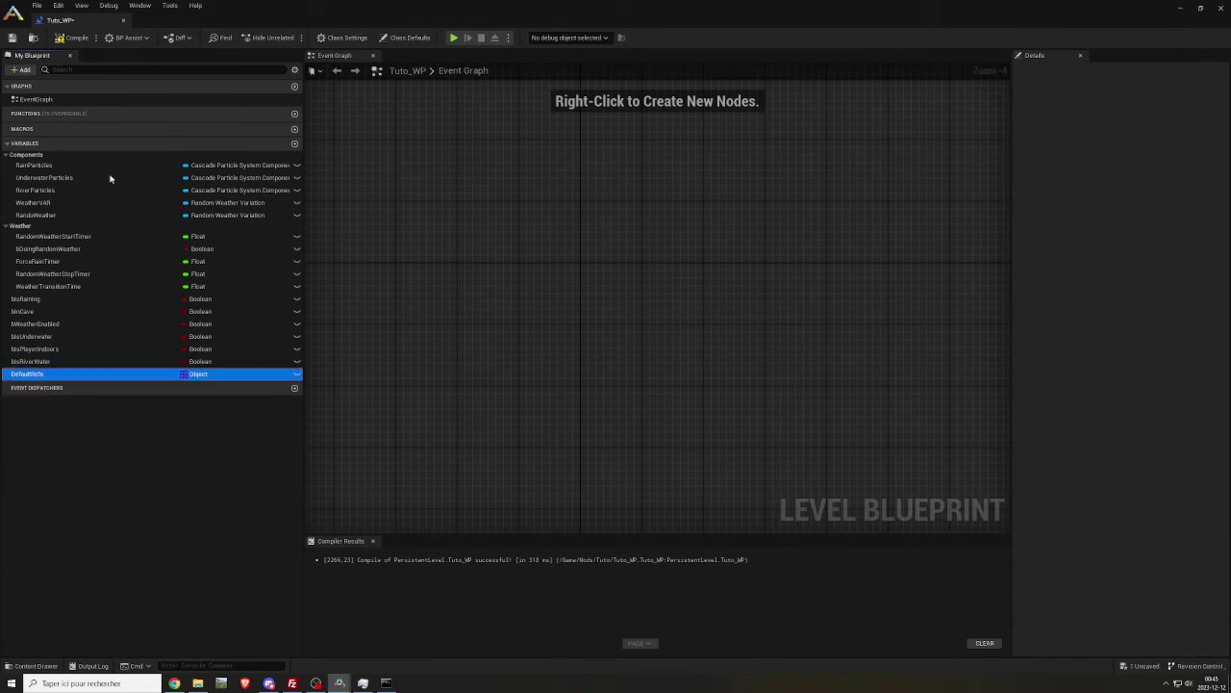
right_click(81, 146)
click(111, 179)
right_click(88, 144)
click(120, 178)
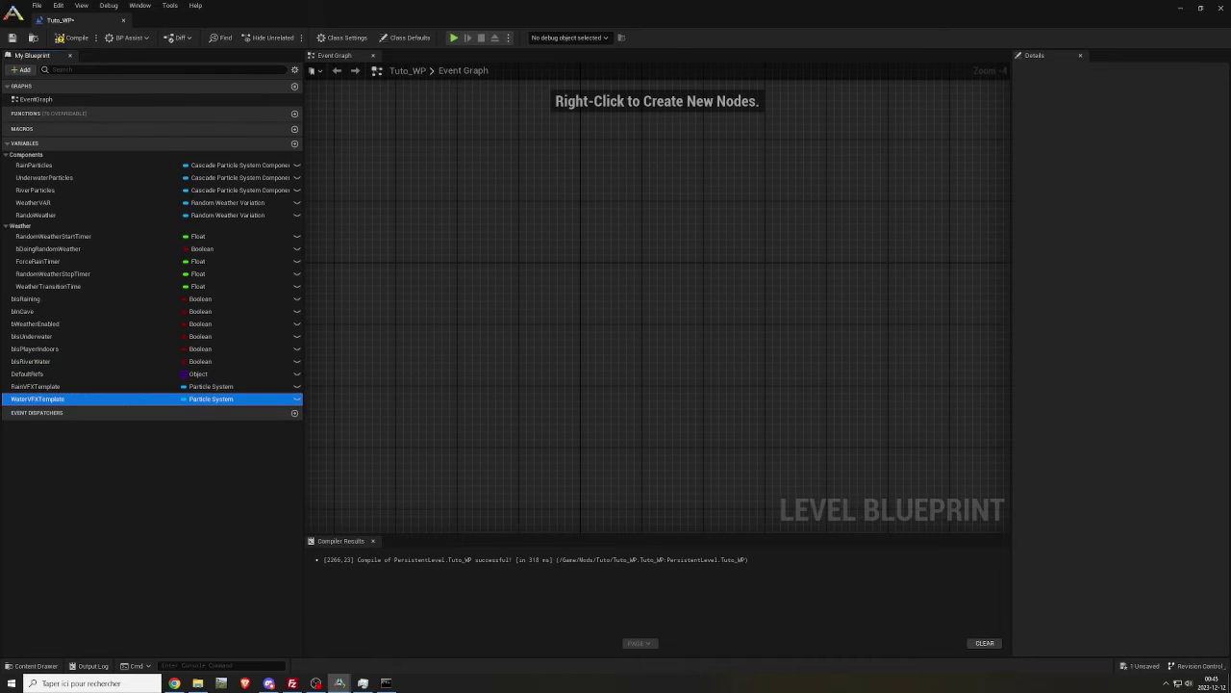
Step: Paste the bIsInSnowBiome, LastRainVFXTemplate, bIsRainEnabled and RefCount variables into the level blueprint
right_click(85, 145)
click(115, 179)
right_click(81, 144)
click(113, 178)
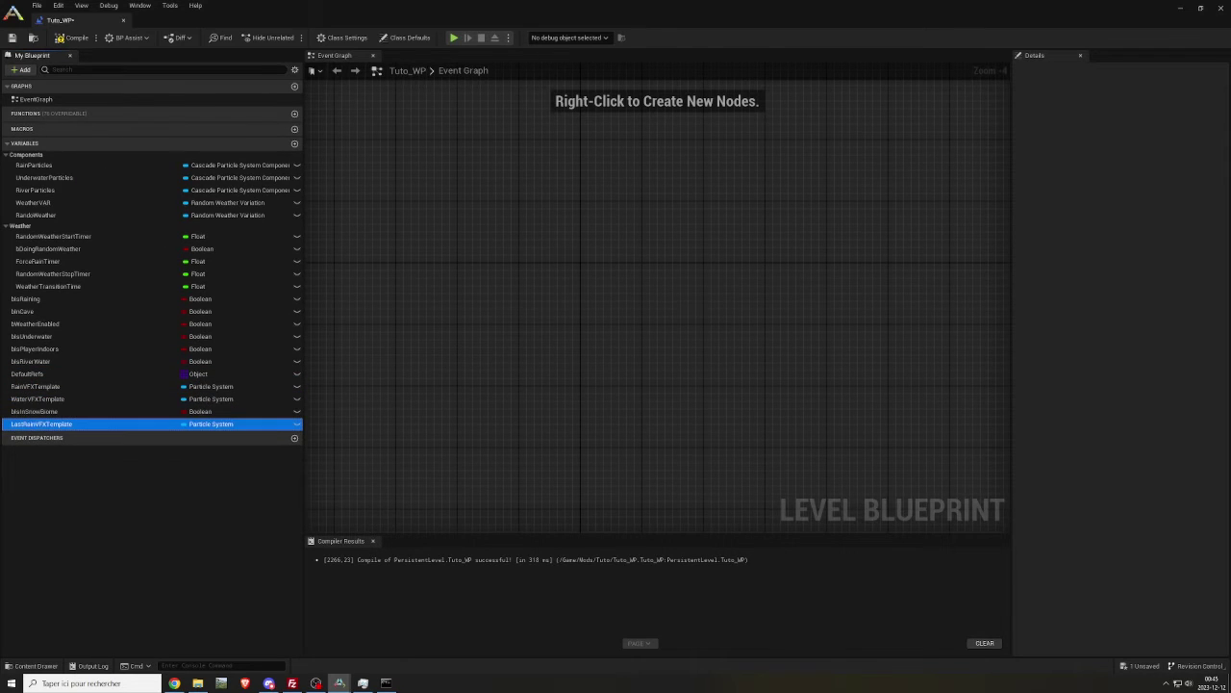
right_click(92, 146)
click(123, 178)
right_click(103, 145)
click(133, 179)
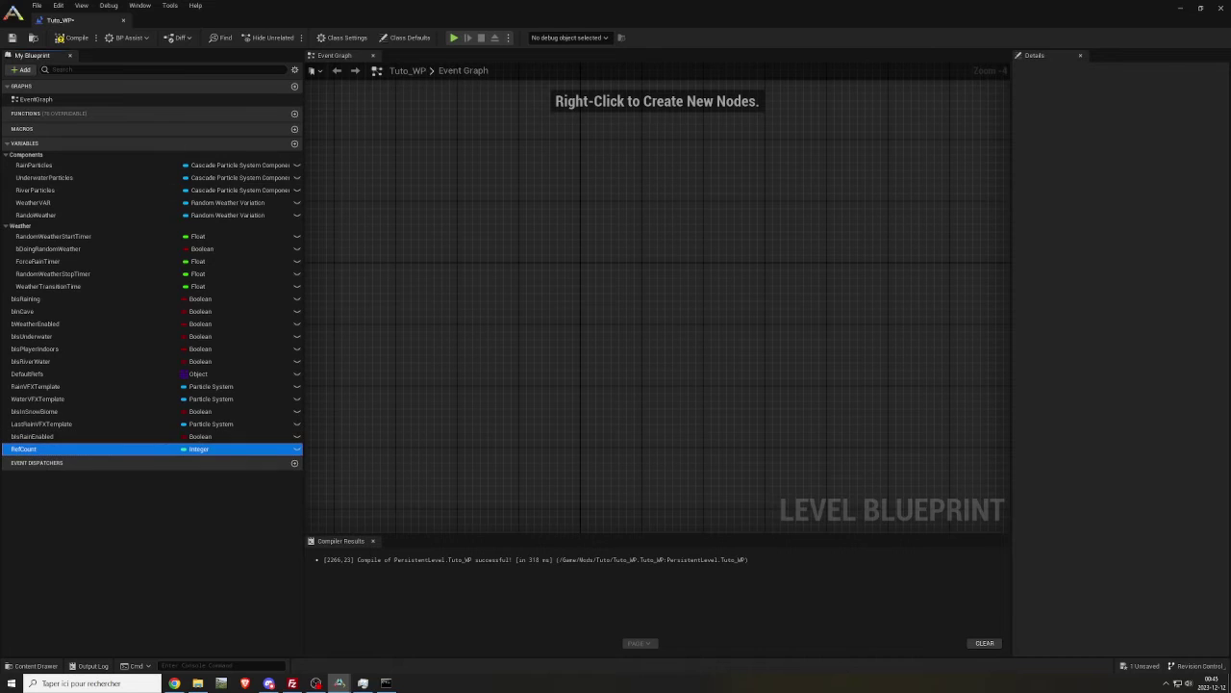
Step: Paste the NullMat, CurrentTekCaveDifficulty, ModeOn Boolean and UDS Digital Clock variables into the level blueprint
right_click(72, 146)
click(103, 180)
right_click(62, 145)
click(93, 179)
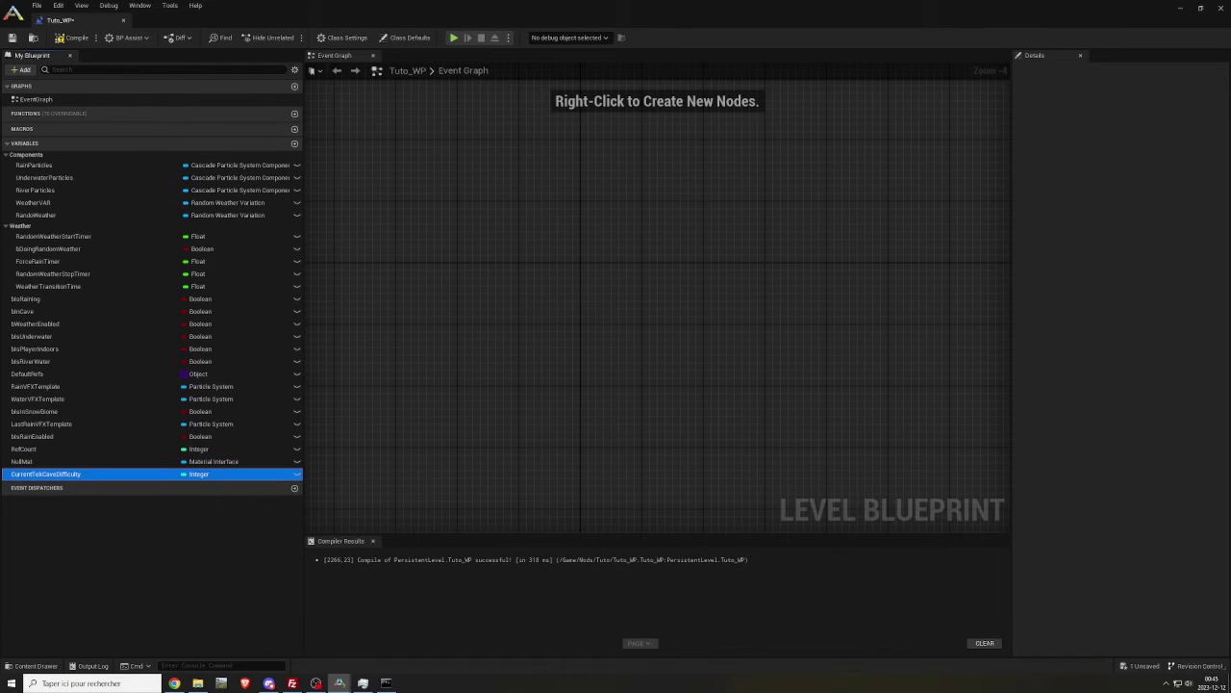
right_click(146, 145)
click(176, 179)
right_click(61, 144)
click(92, 178)
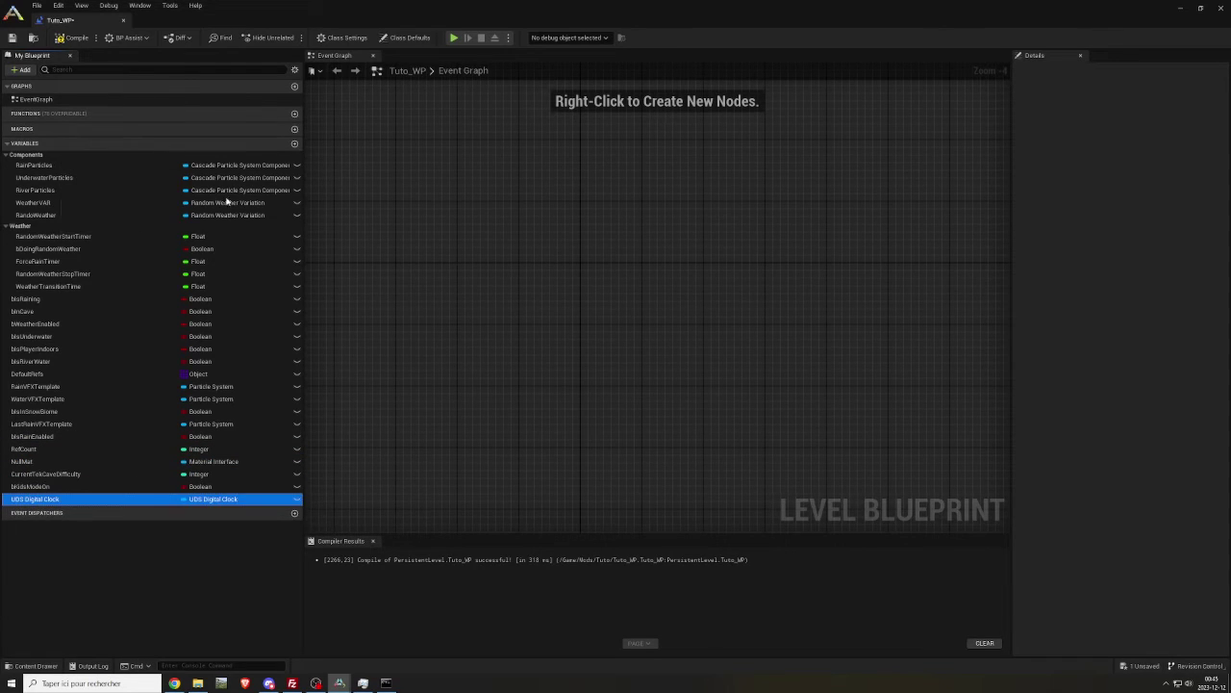
Step: Paste the UDS Mini Controls, As Ultra Dynamic Weather, ForceHideSupplyDrops, CurrentPostProcessVolumes and RecentlyLeftWater variables into the level blueprint
right_click(82, 145)
click(113, 179)
right_click(104, 146)
click(135, 178)
right_click(80, 145)
click(109, 178)
right_click(86, 146)
click(114, 178)
right_click(69, 146)
click(99, 180)
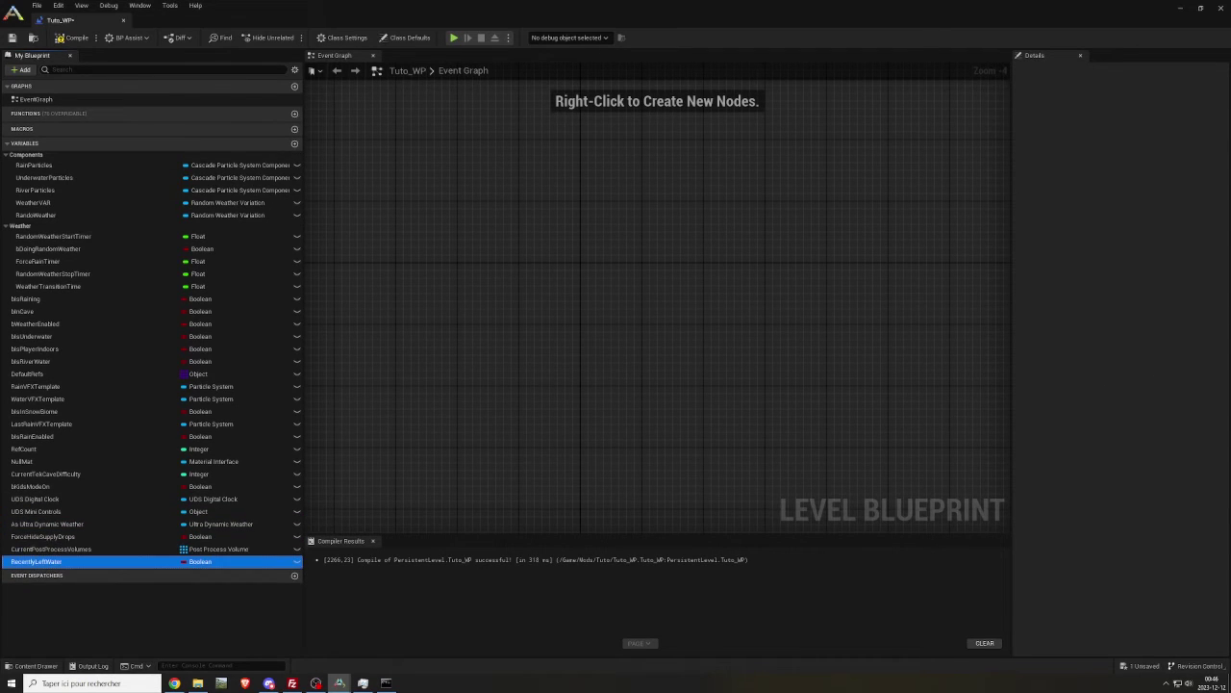
Step: Paste the StillUnderwater, LakeWater, CaveWater and FogBlendSpeedOcean variables into the level blueprint
right_click(80, 143)
click(111, 177)
right_click(79, 144)
click(110, 178)
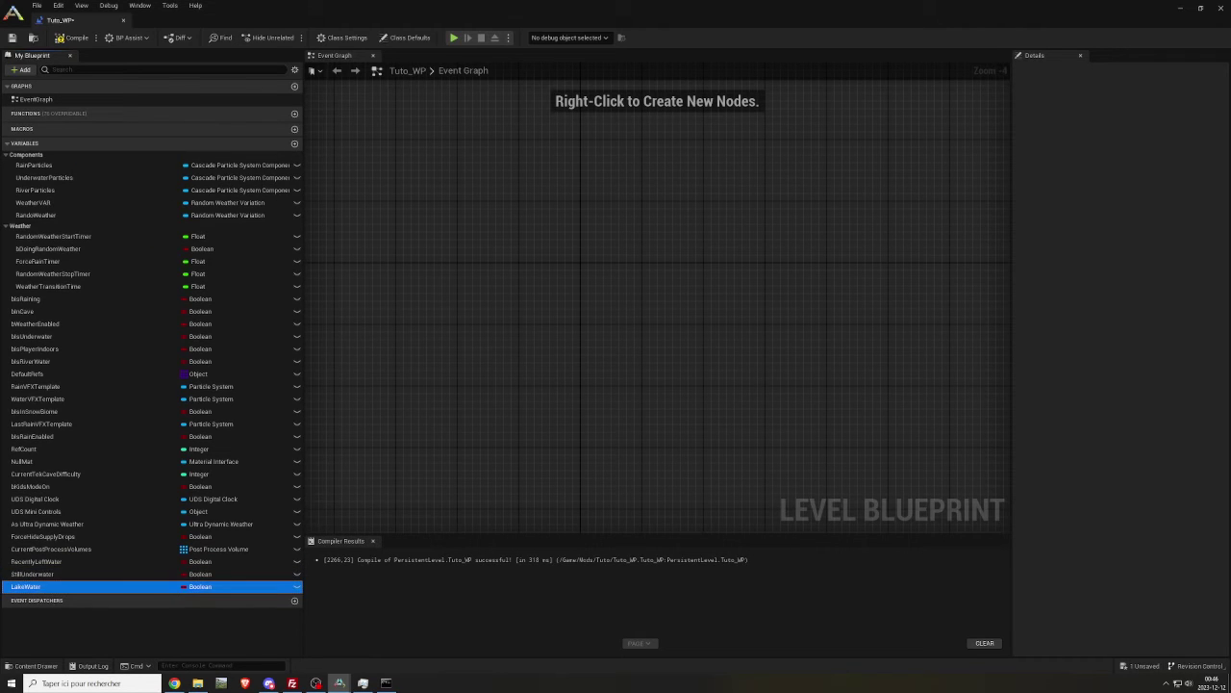
right_click(75, 145)
click(105, 178)
right_click(77, 145)
click(108, 178)
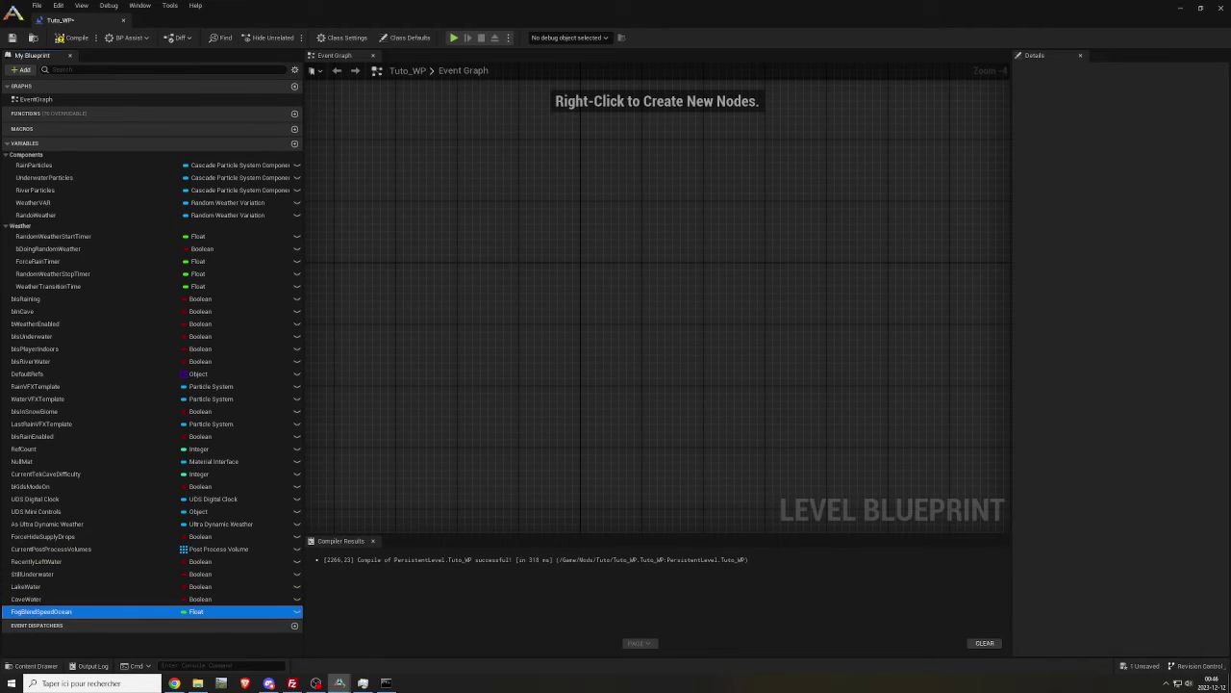
Step: Paste the bTimeStopped and FoliageSolver variables, and compile and save the Tuto_WP level blueprint
right_click(87, 145)
click(123, 179)
right_click(77, 144)
click(102, 177)
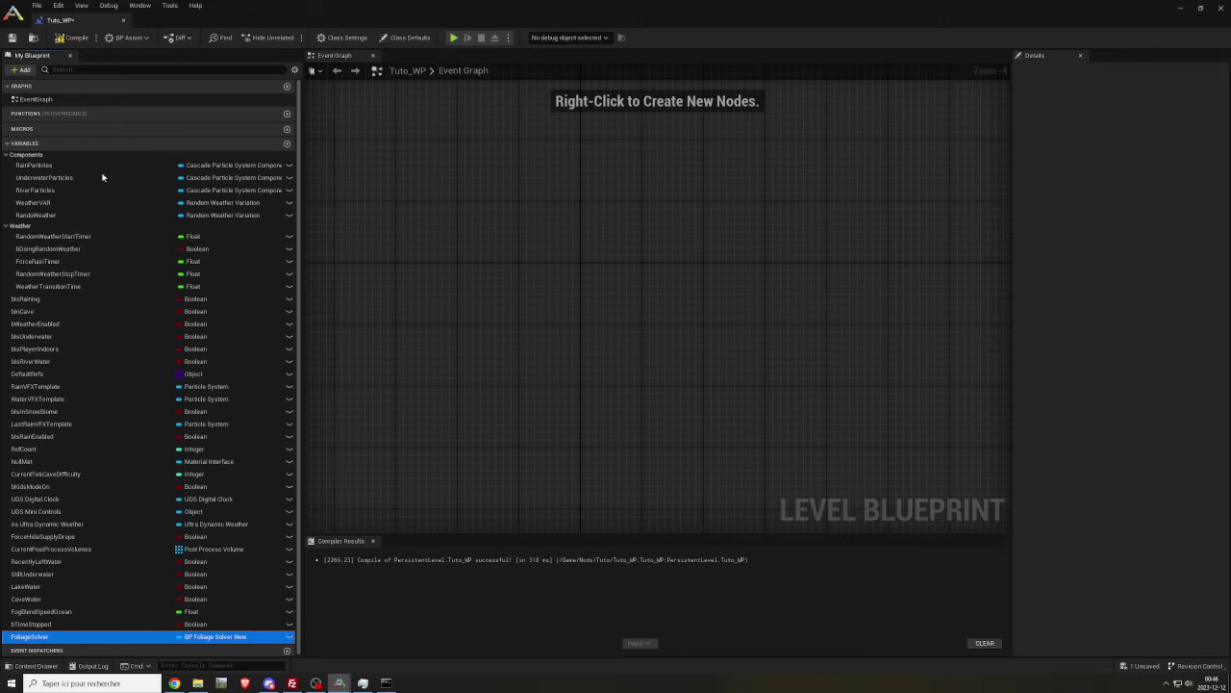
click(63, 40)
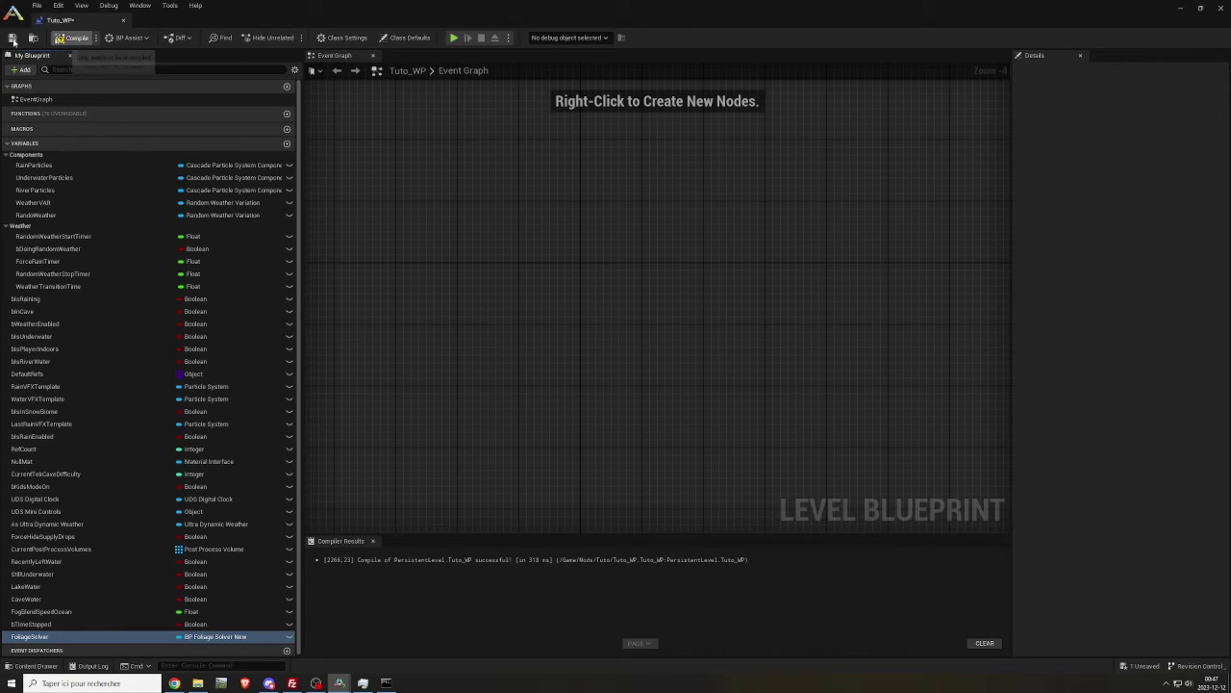
click(13, 40)
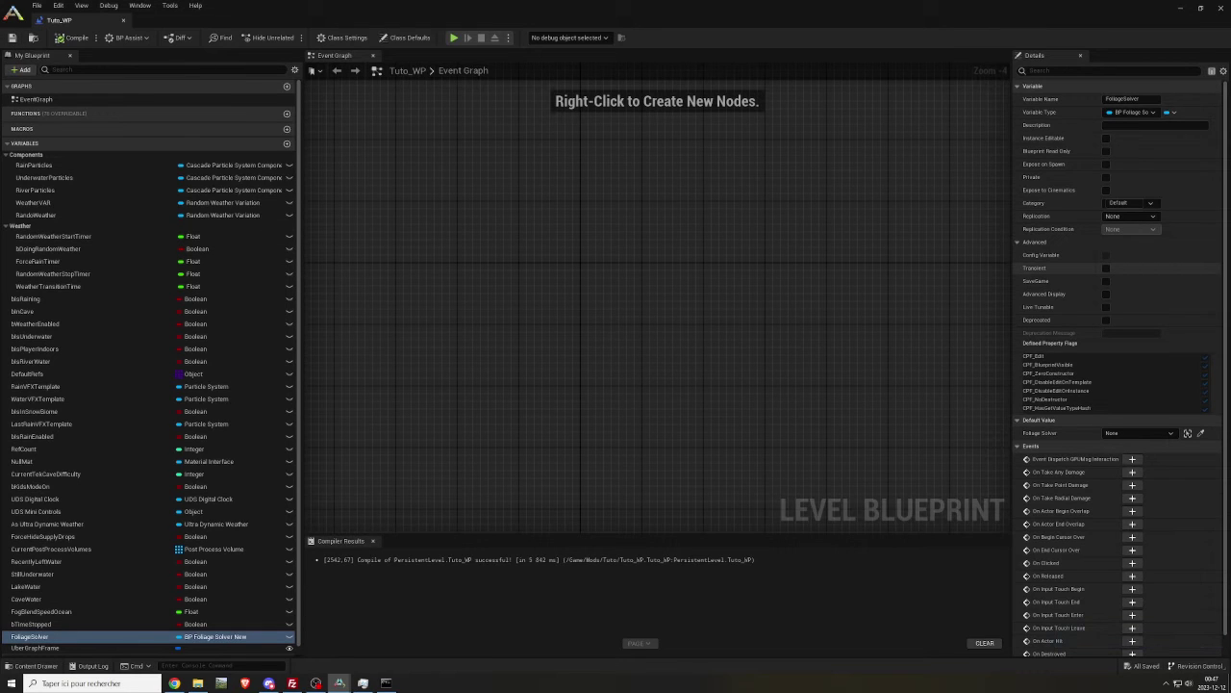
Step: Collapse the variable list and paste the OnRep_bIsRaining function into the level blueprint
click(19, 146)
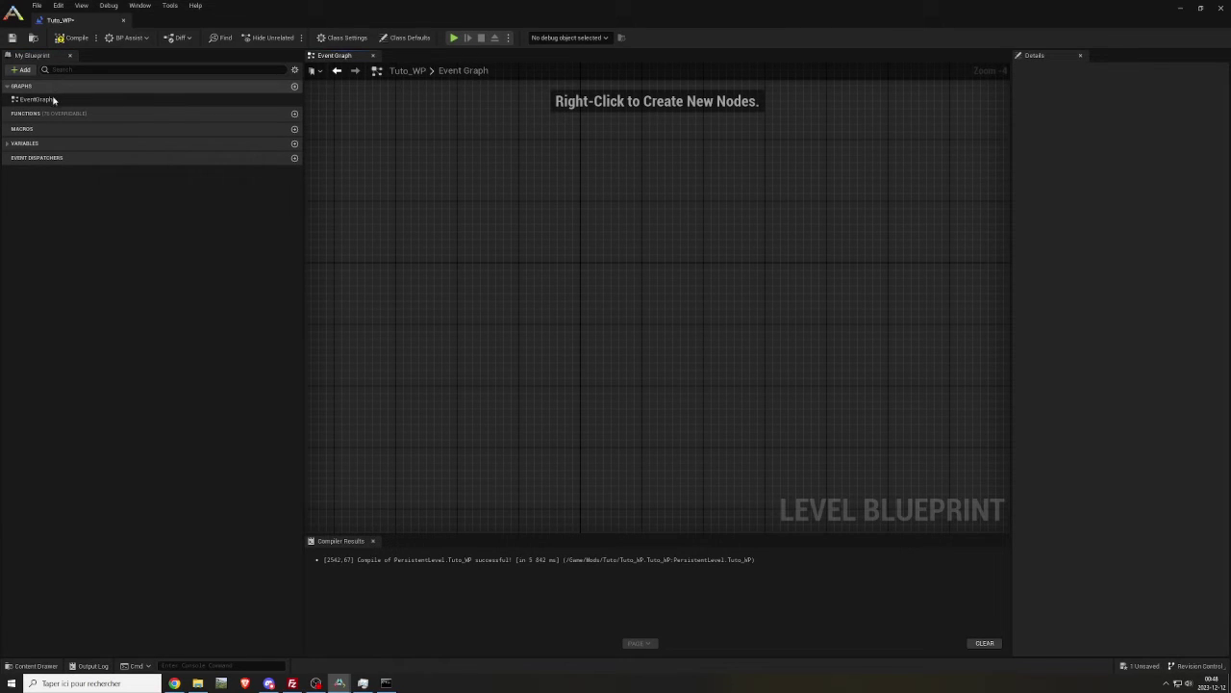
click(127, 118)
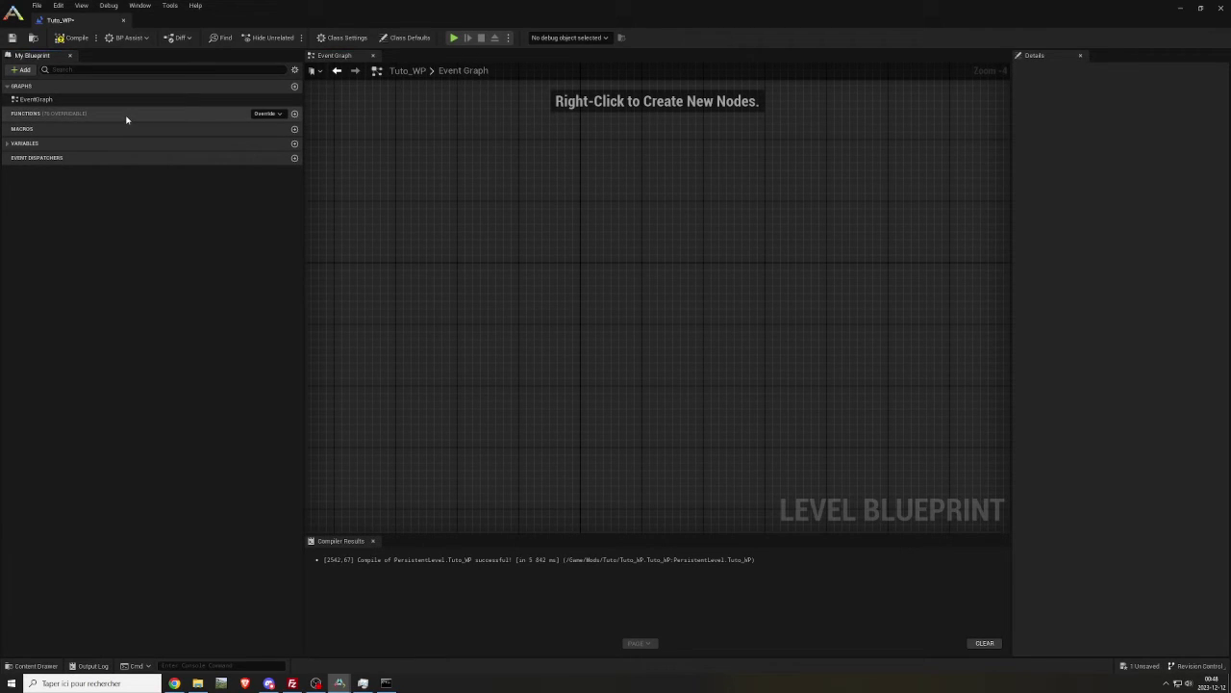
right_click(146, 118)
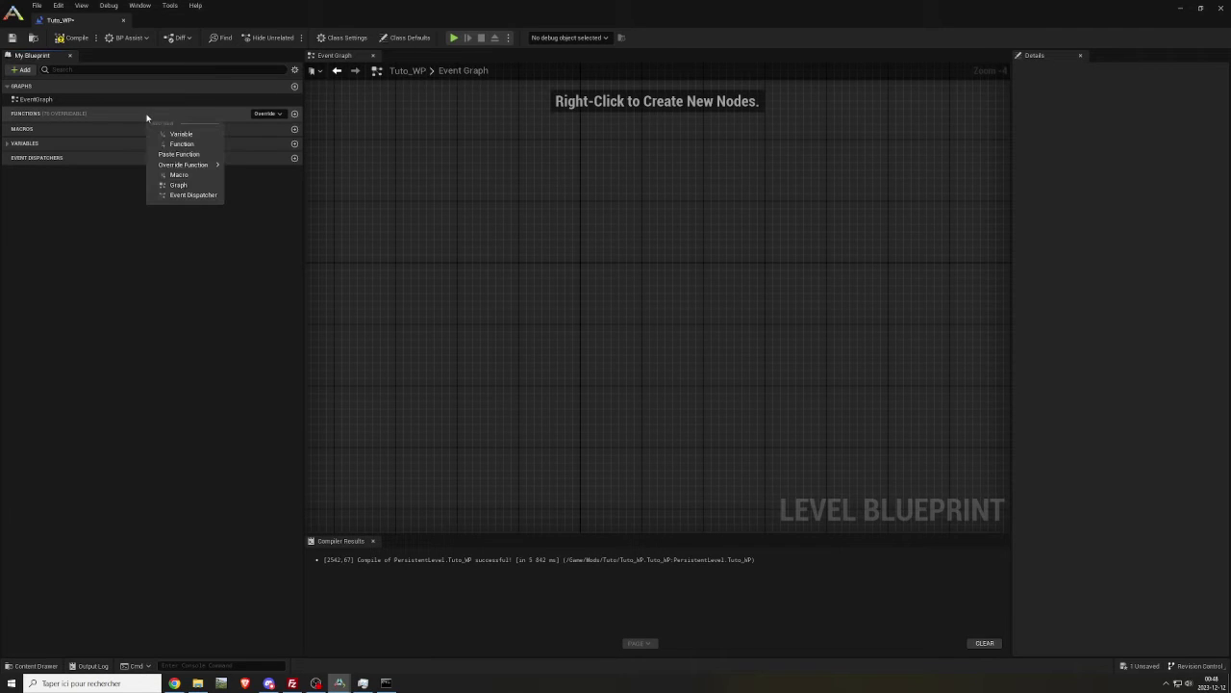
click(196, 154)
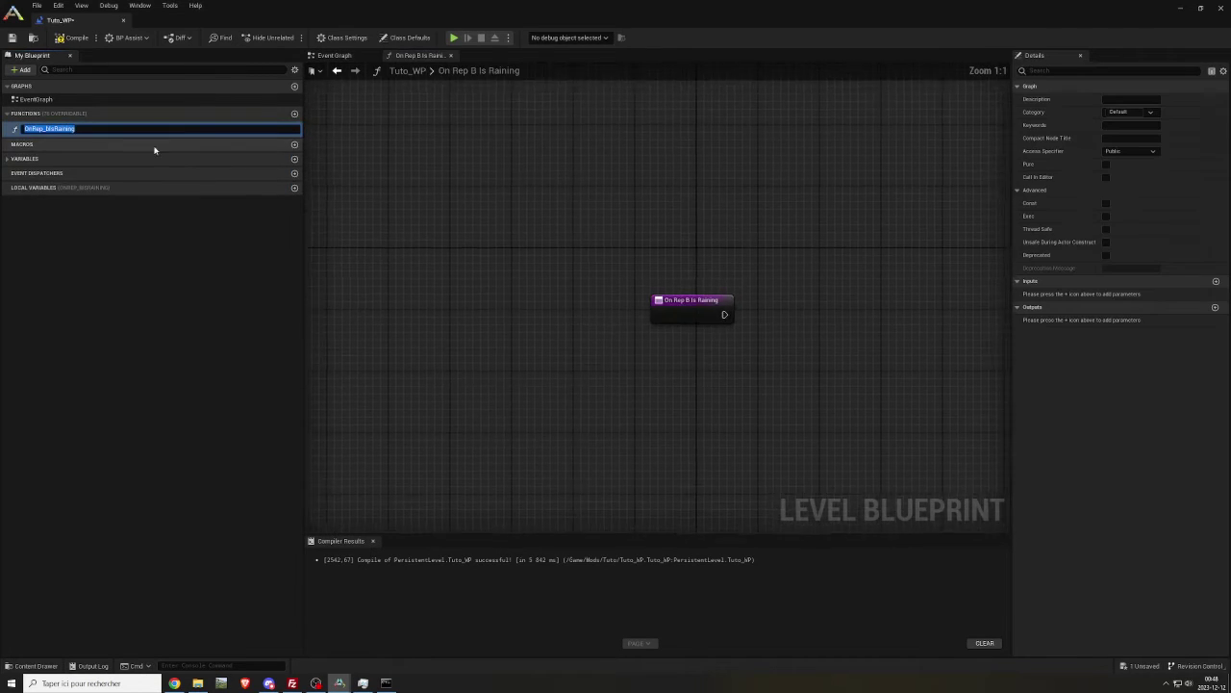
click(16, 132)
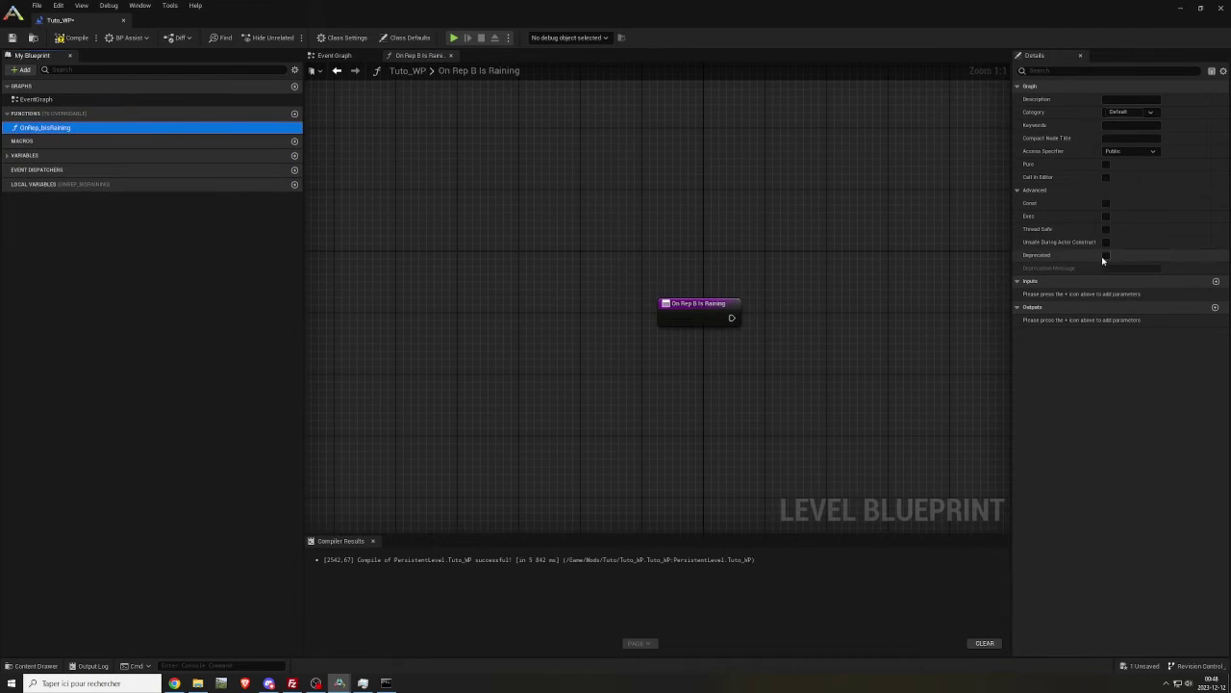
Step: Paste the IsReallyUnderwater function into the level blueprint, keeping its original name
right_click(117, 117)
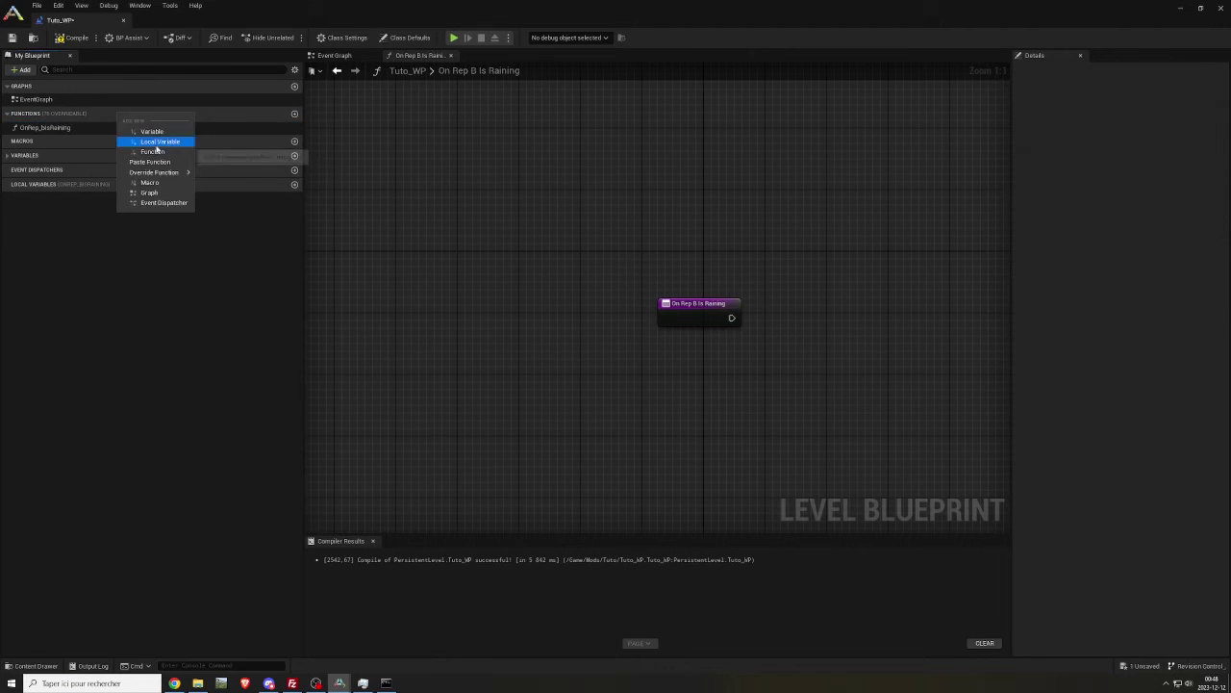
click(157, 146)
key(Return)
scroll(801, 117, down, 2)
right_drag(800, 116, 740, 137)
Step: Paste the Set World Fog Visiblity, Set Main Directional Visibility and UDS Visibility functions into the level blueprint
right_click(116, 116)
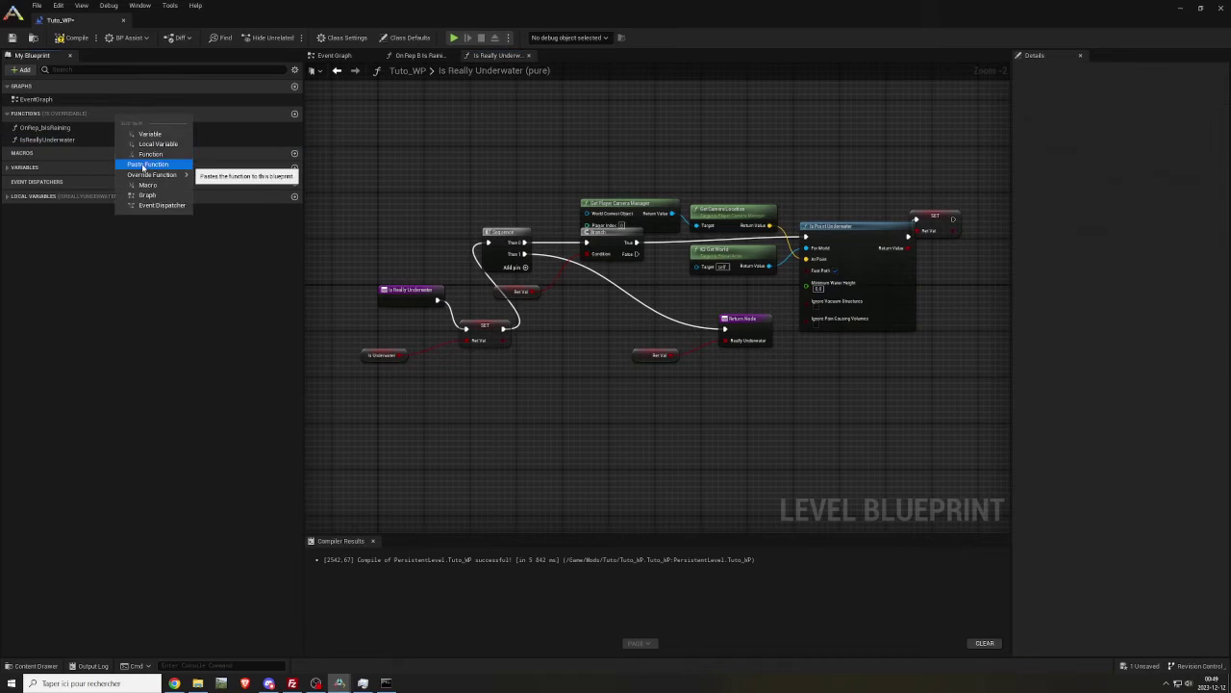
click(143, 166)
right_click(110, 116)
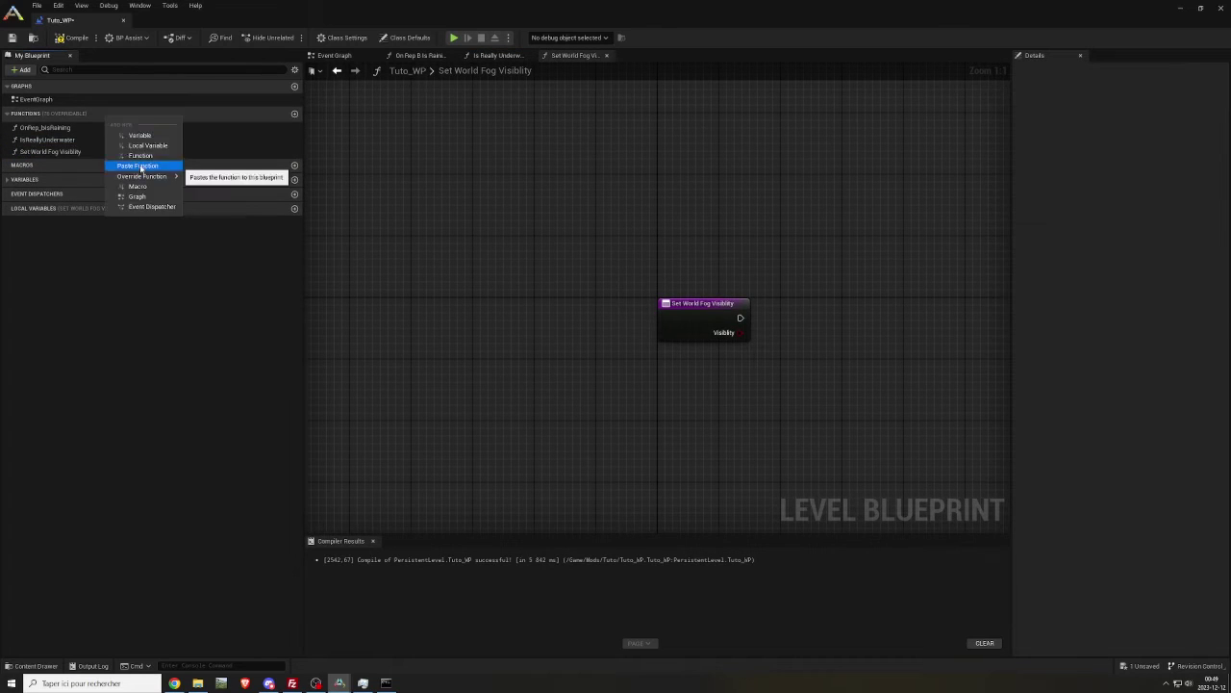
click(143, 167)
right_click(115, 116)
click(129, 169)
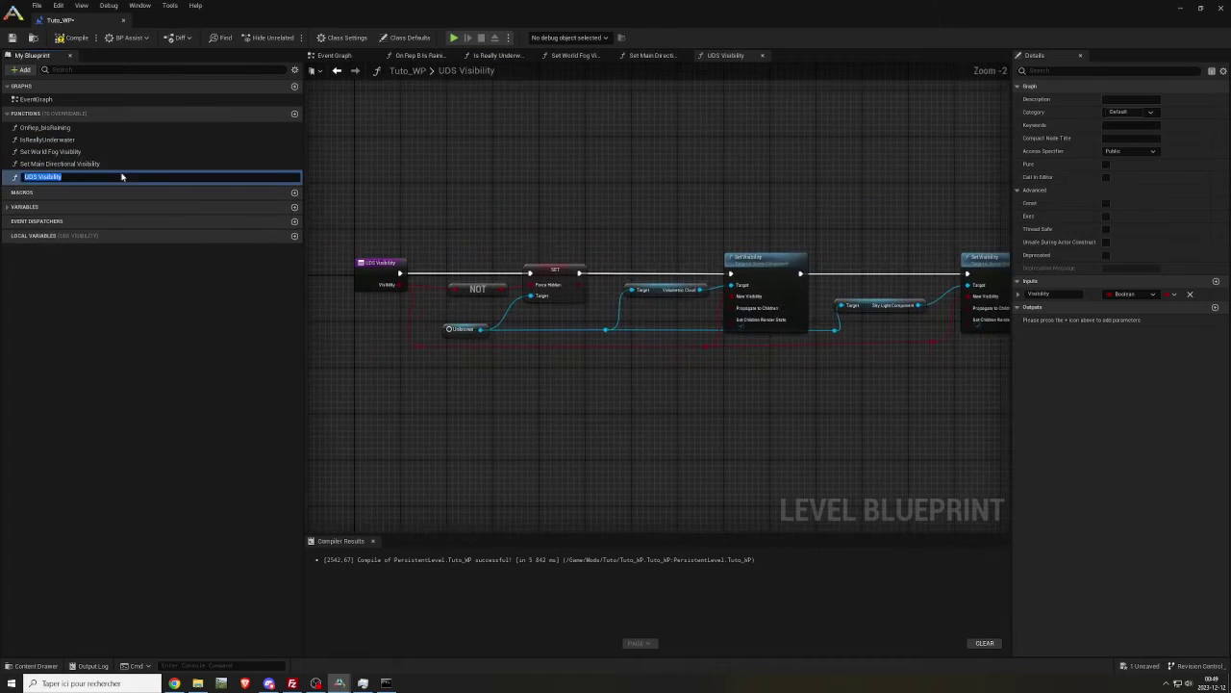
key(Return)
Step: Paste the Set Skylight Visibility and WorldActorVisibility functions into the level blueprint
right_click(144, 116)
click(172, 170)
right_click(111, 123)
click(145, 165)
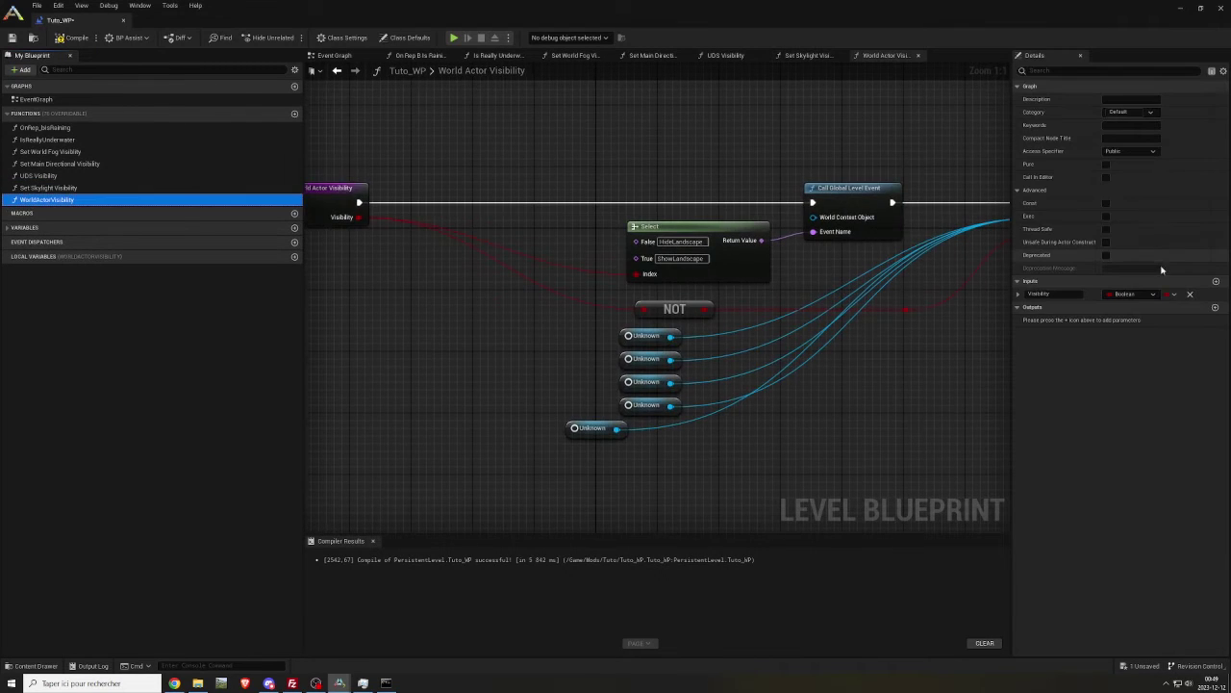
Step: Paste the WaterParticles and Debug functions into the level blueprint
right_click(143, 126)
click(171, 167)
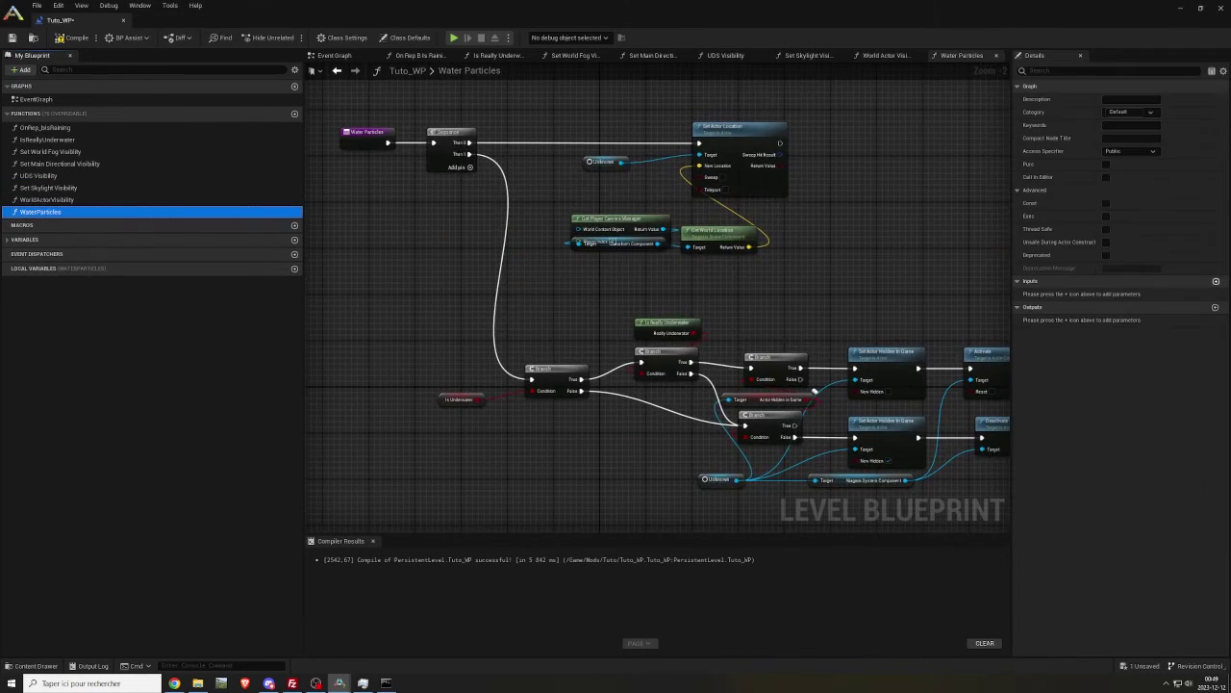
right_click(126, 125)
click(153, 167)
Step: Paste the post-process sorting function into the level blueprint and name it SortPostProcessVolumes
right_click(114, 119)
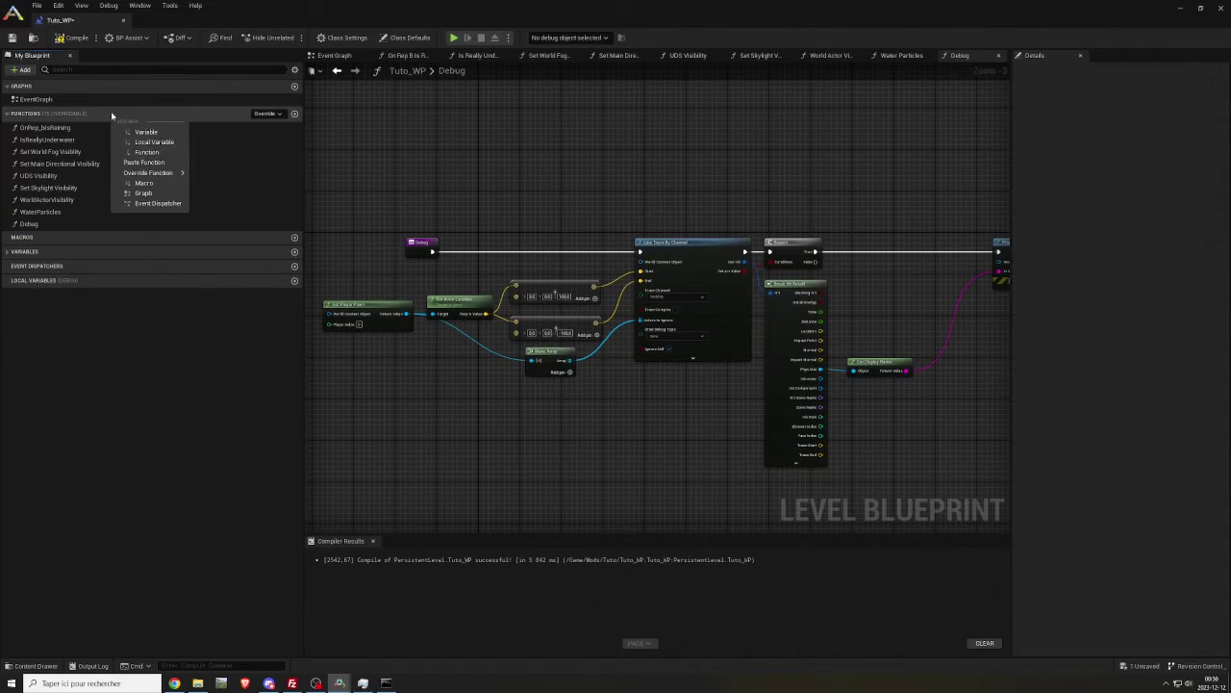
click(146, 163)
click(79, 236)
key(BackSpace)
text(ortPostProcessVOlumes)
key(Return)
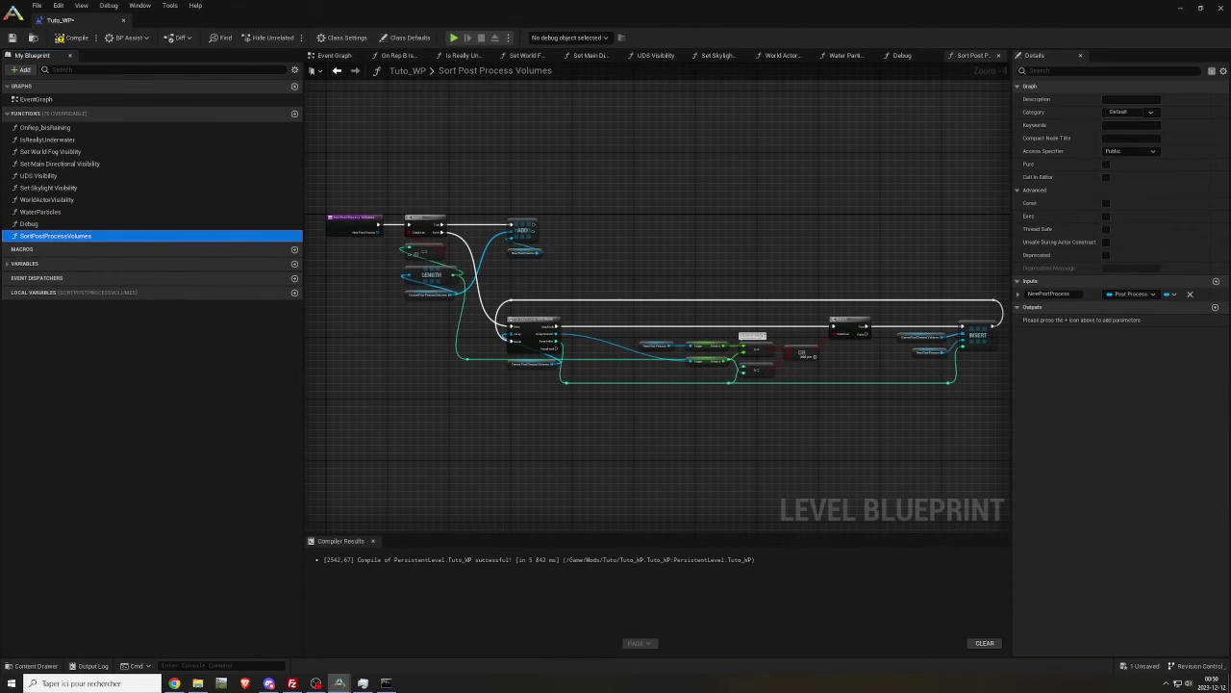
Step: Paste the ToggleHLODVisibility, Set Ocean PPVis and BlendMaterialFog functions into the level blueprint
right_click(112, 117)
click(141, 161)
right_click(174, 120)
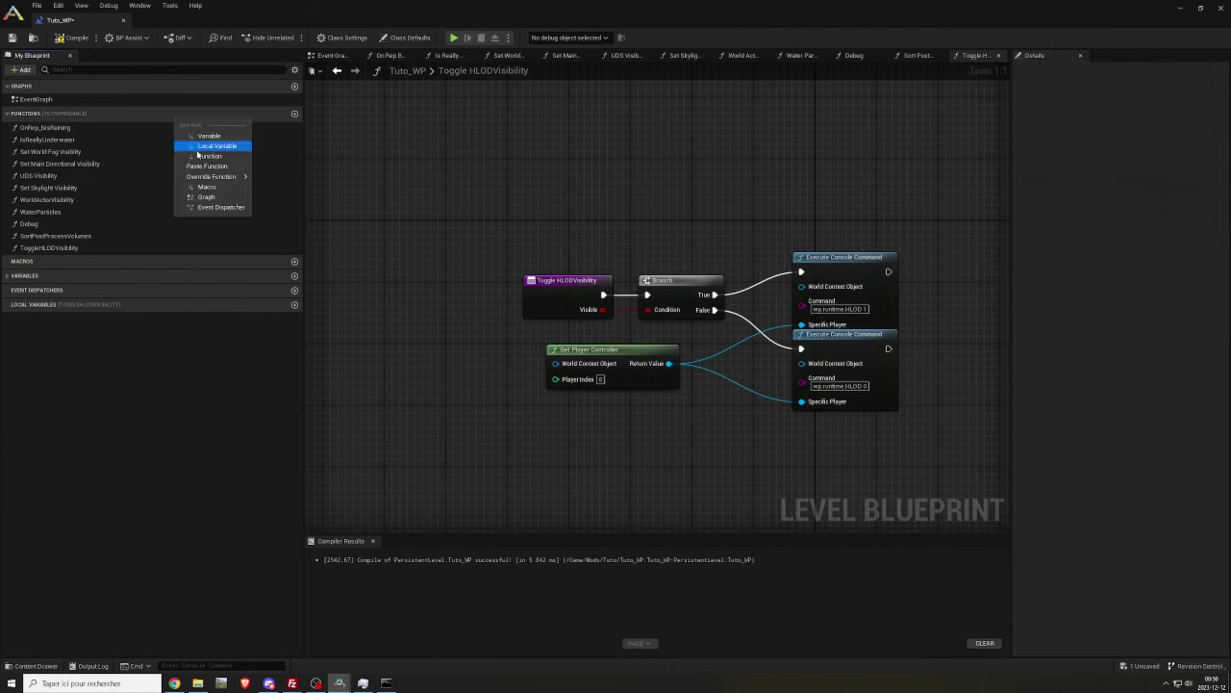
click(198, 162)
right_click(185, 120)
click(214, 164)
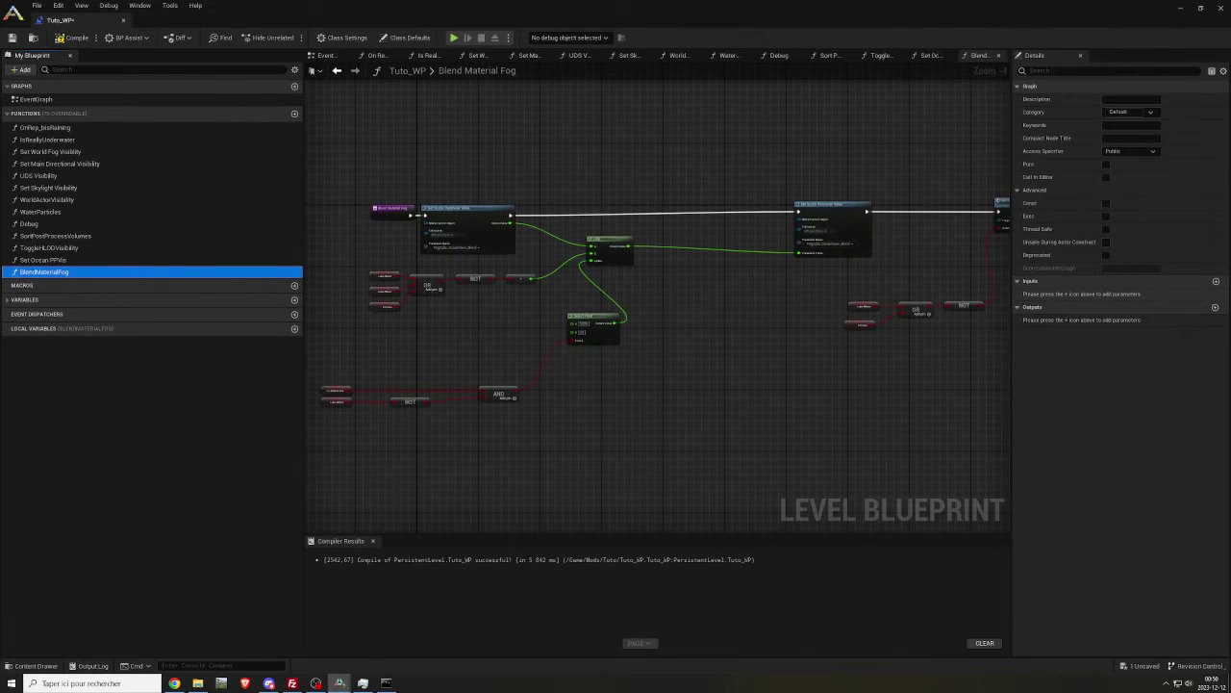
Step: Paste the SetVisFlagsOnDCM, ToggleGrass, SnowEnvToggles and GetFoliageSolver functions into the level blueprint
right_click(143, 118)
click(174, 162)
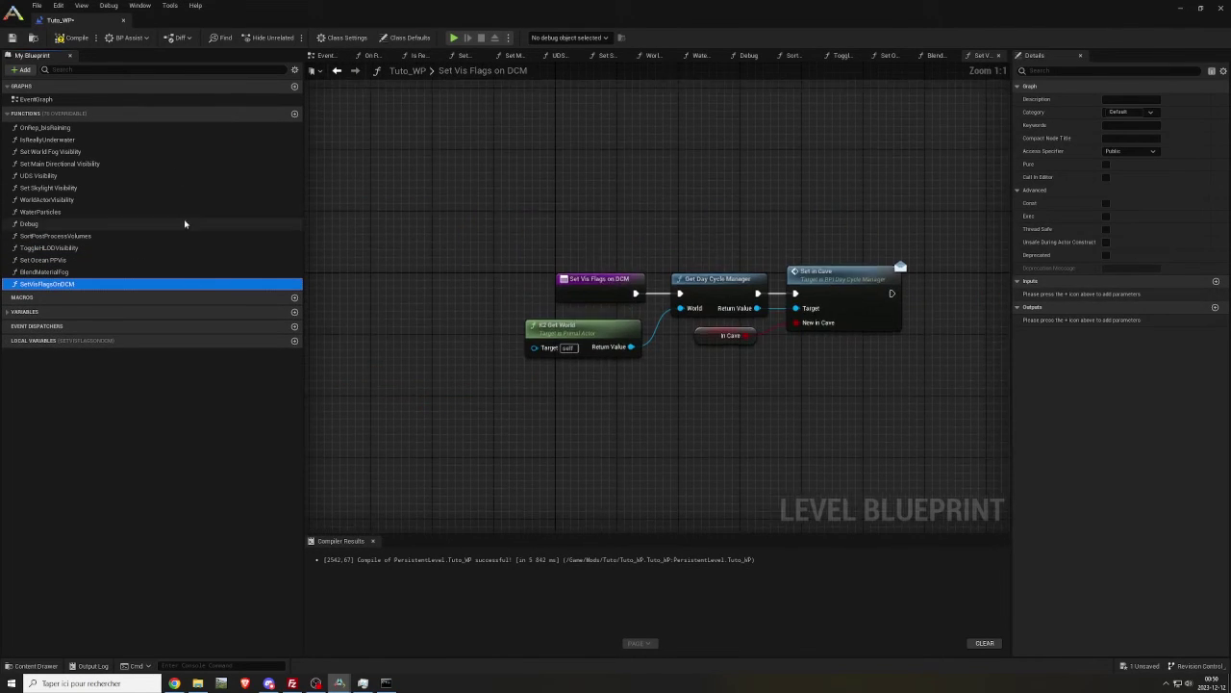
right_click(161, 116)
click(192, 161)
right_click(131, 114)
click(154, 164)
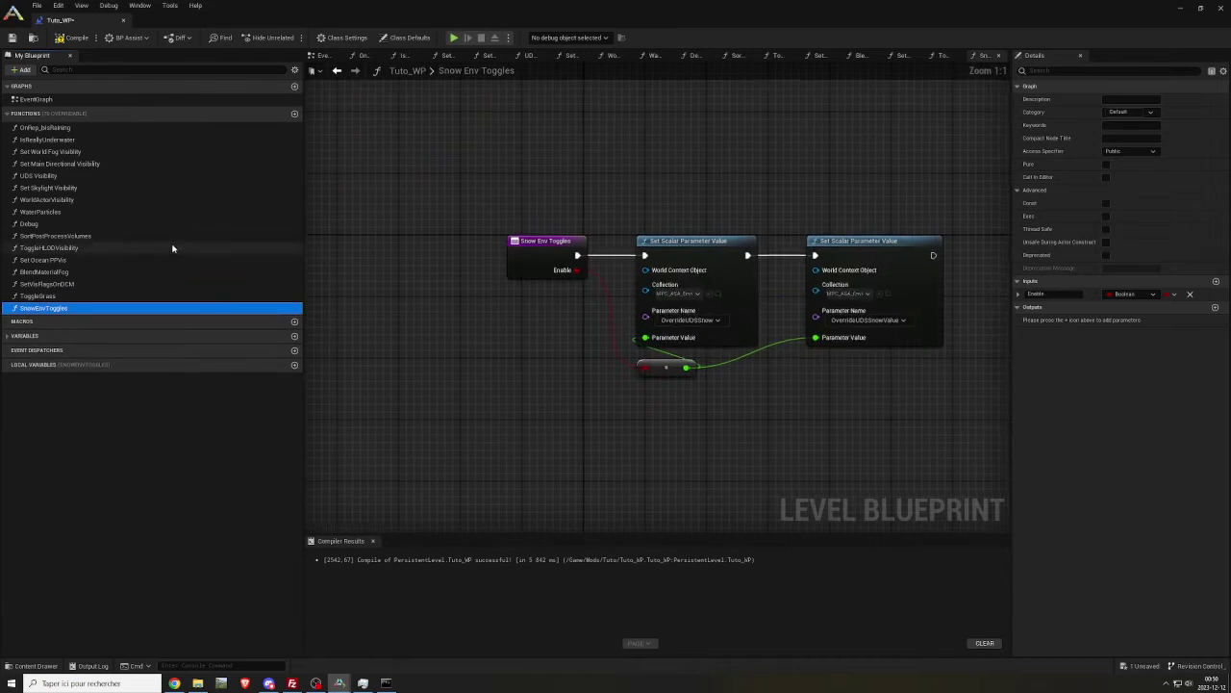
right_click(160, 115)
click(183, 163)
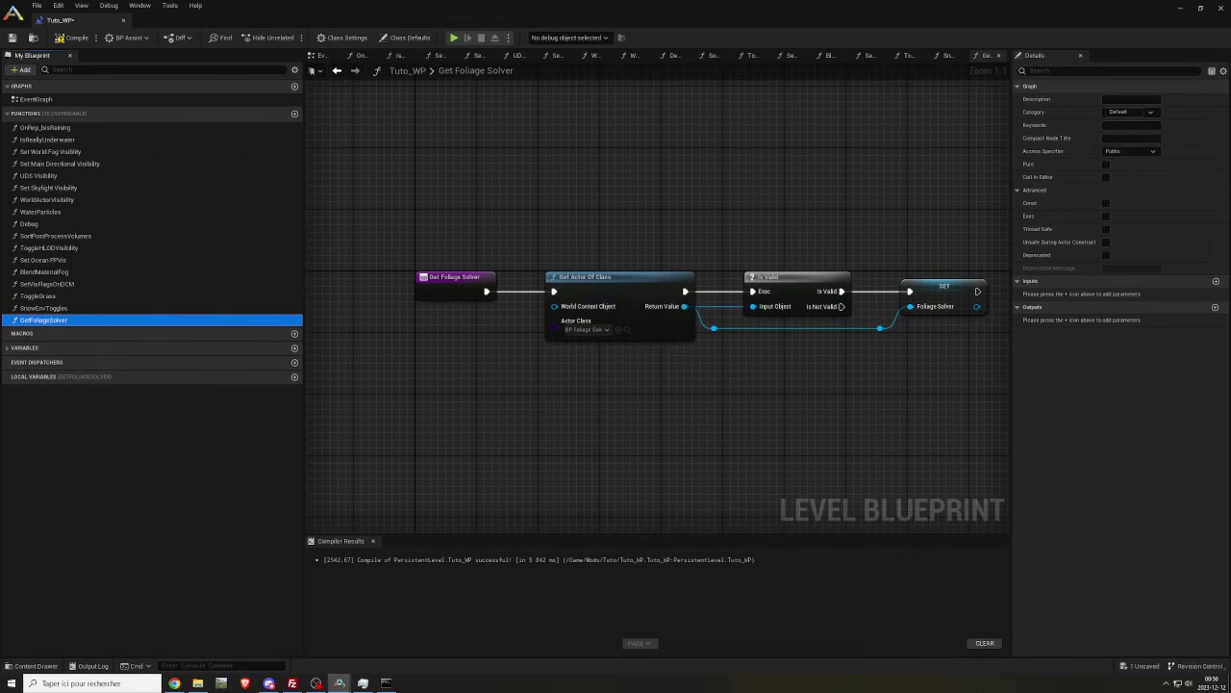
Step: Check the graphs from Get Foliage Solver back to Blend Material Fog for missing actor references, closing each one once reviewed
right_drag(736, 213, 718, 214)
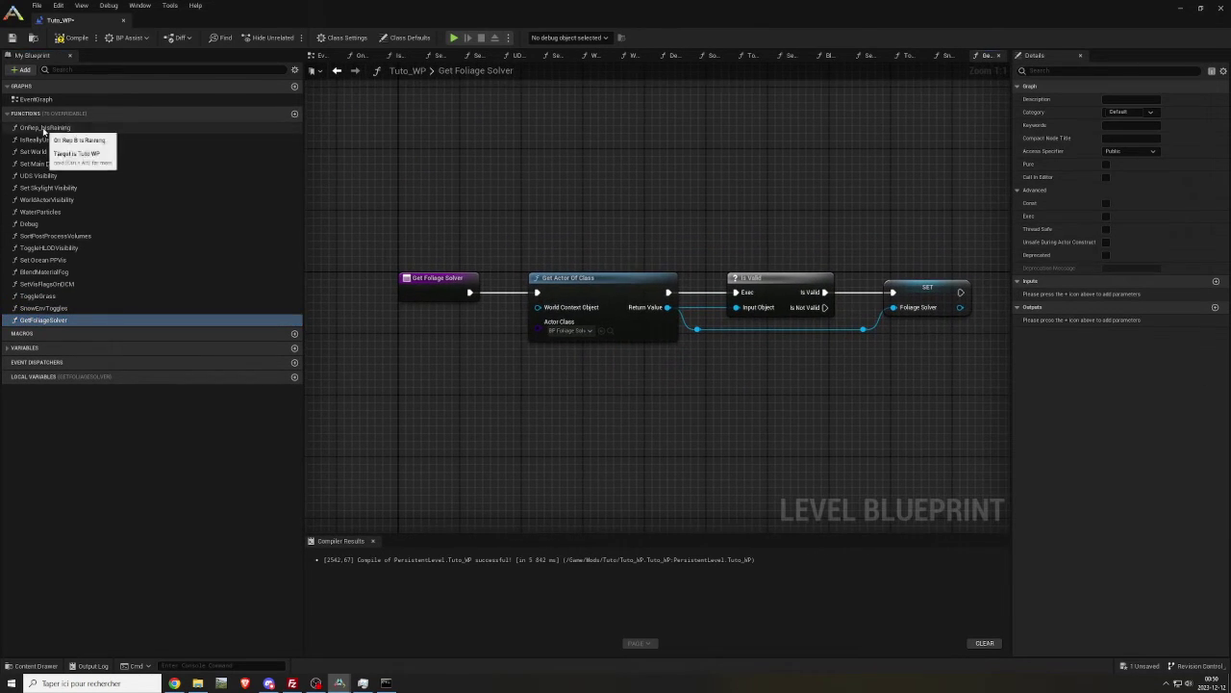
right_drag(820, 206, 806, 227)
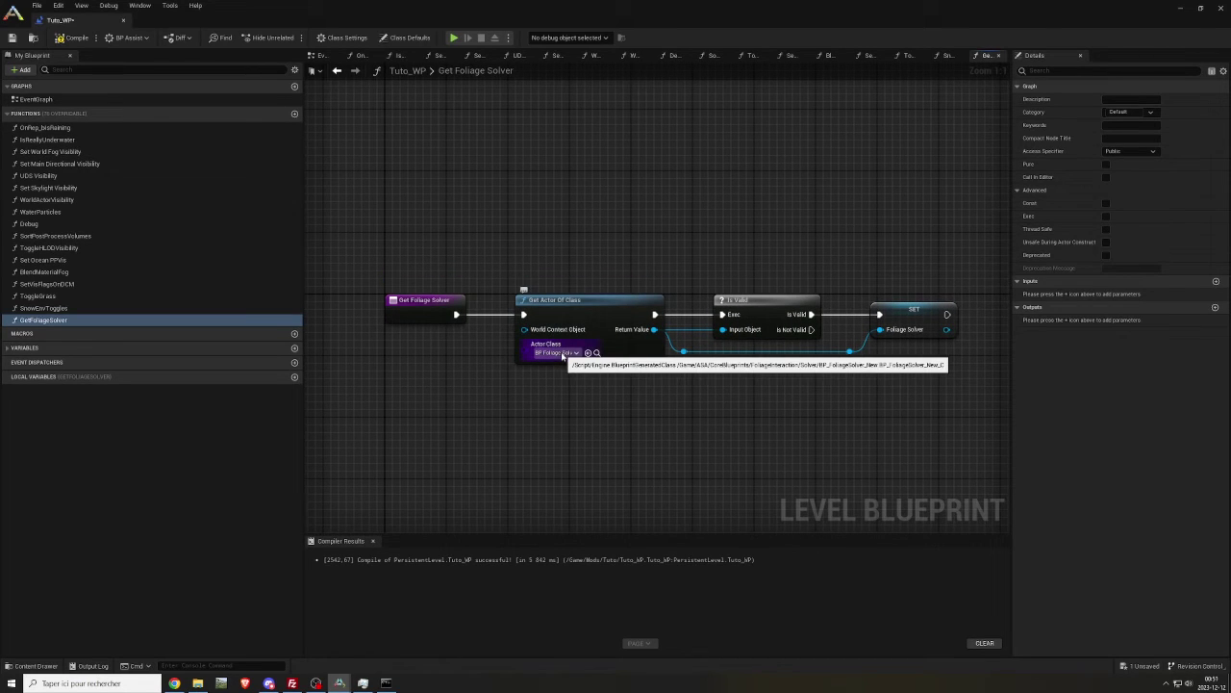
click(998, 56)
right_drag(797, 150, 717, 157)
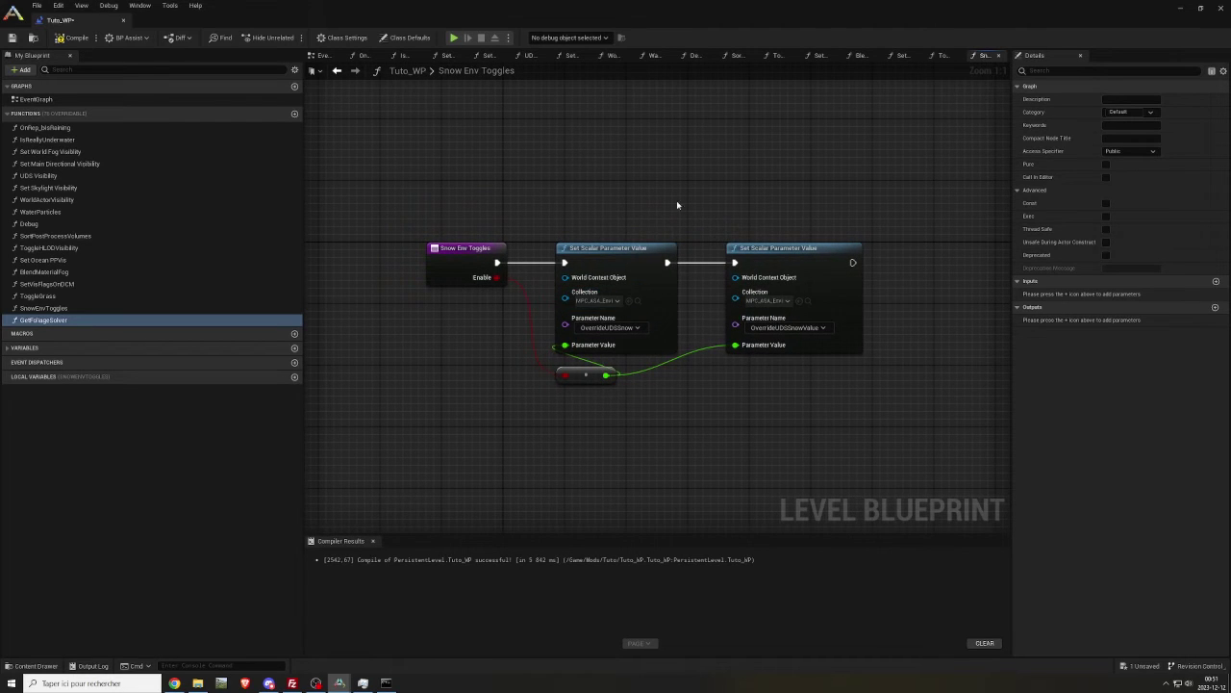
click(999, 55)
click(999, 55)
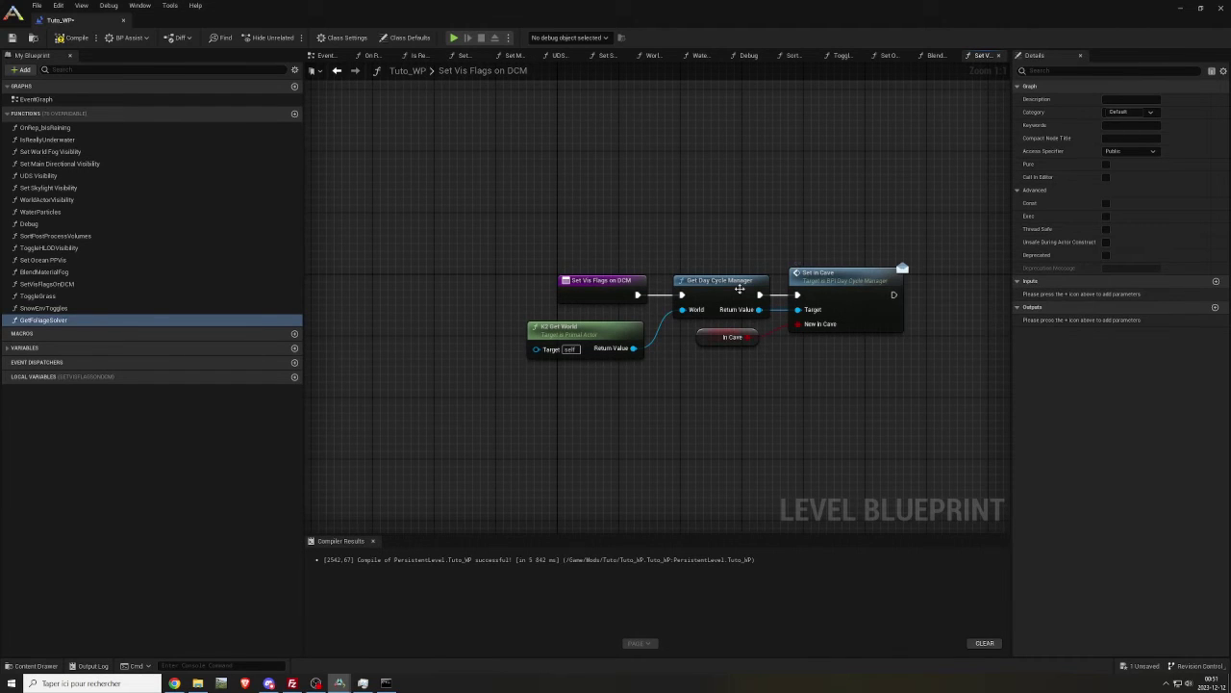
click(999, 55)
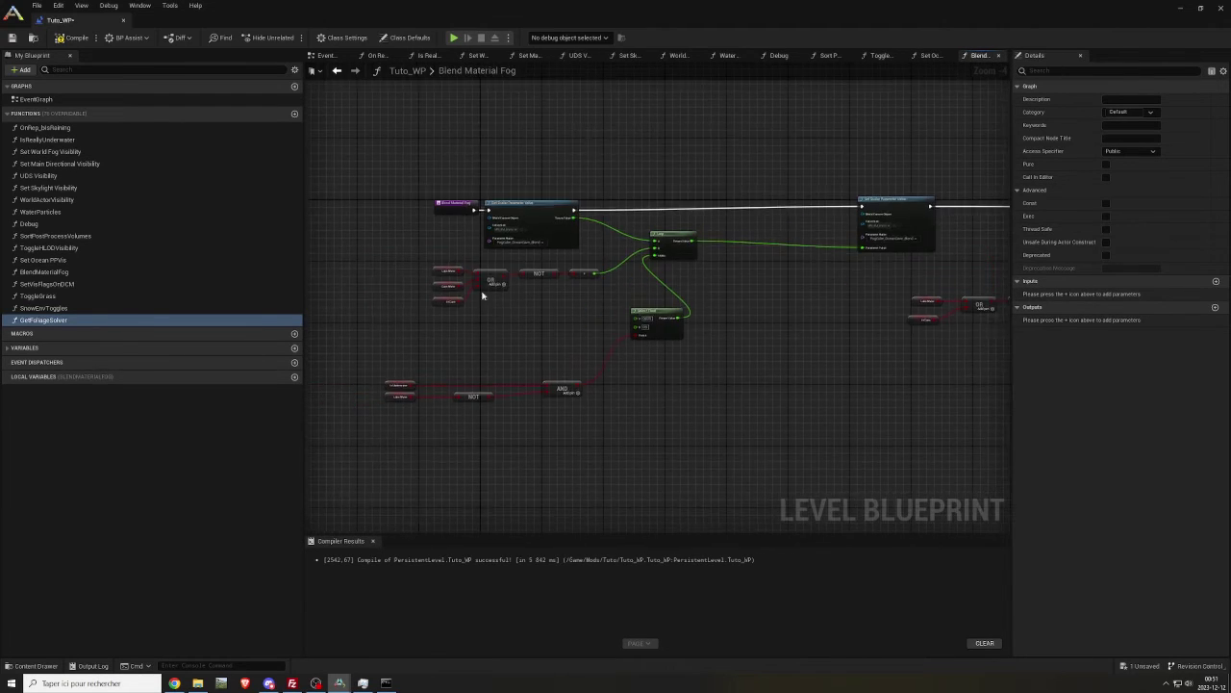
right_drag(935, 286, 613, 310)
right_drag(763, 268, 583, 291)
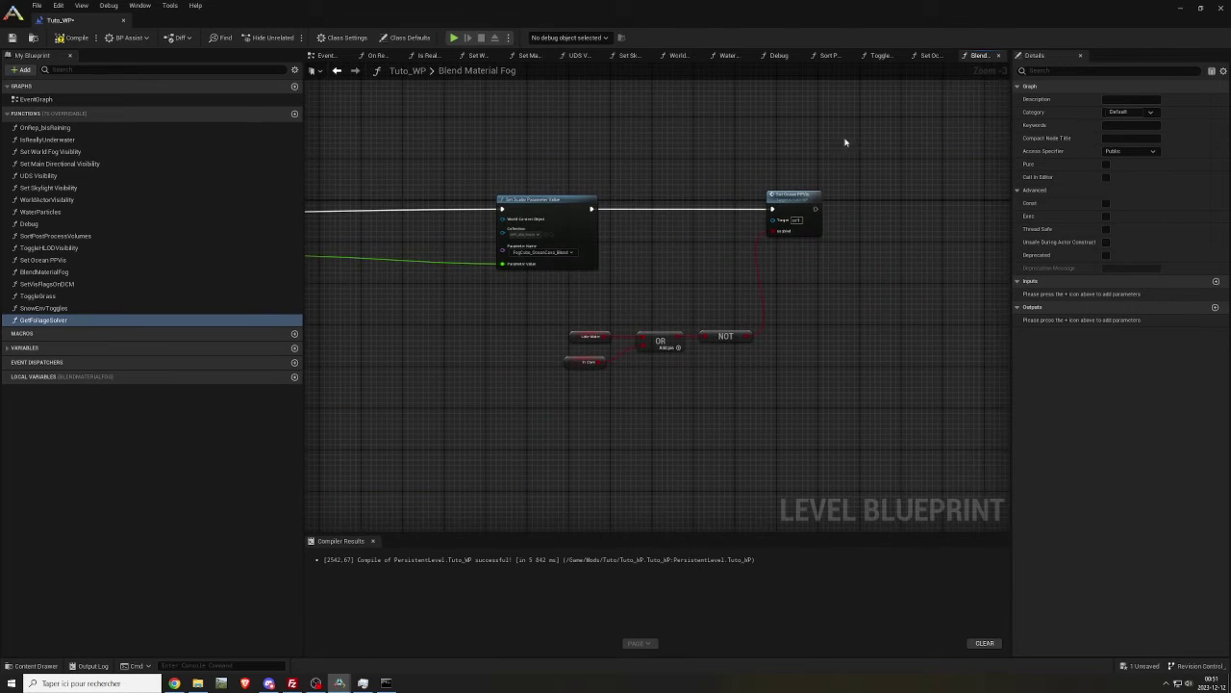
click(1000, 55)
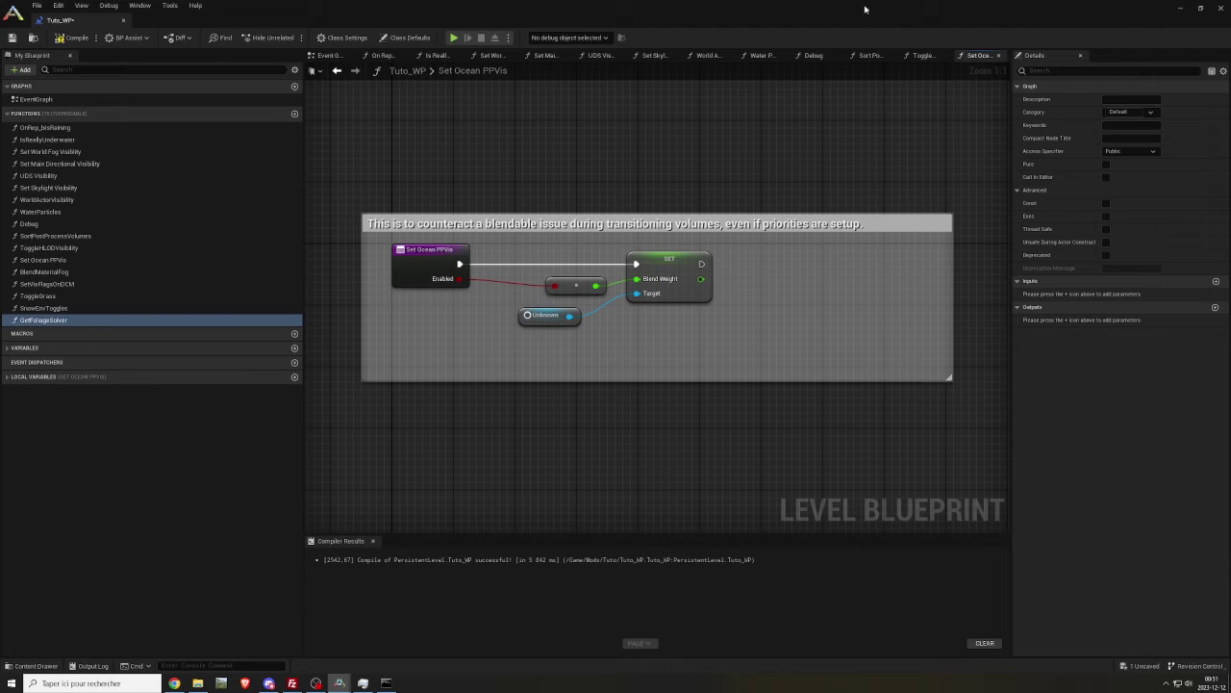
Step: In Set Ocean PPVis, replace the unknown reference feeding the Blend Weight setter's target with the OceanPP actor from the Ocean folder
drag(863, 10, 436, 50)
click(1038, 106)
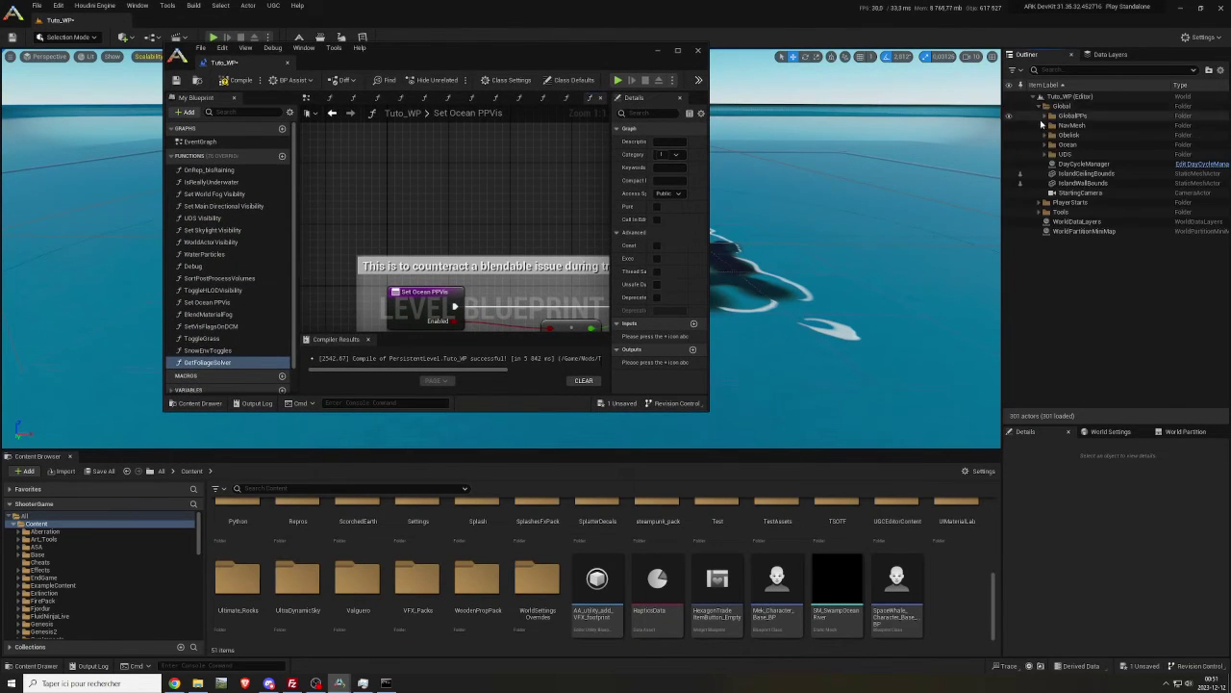
click(1045, 144)
drag(1073, 202, 501, 238)
click(677, 52)
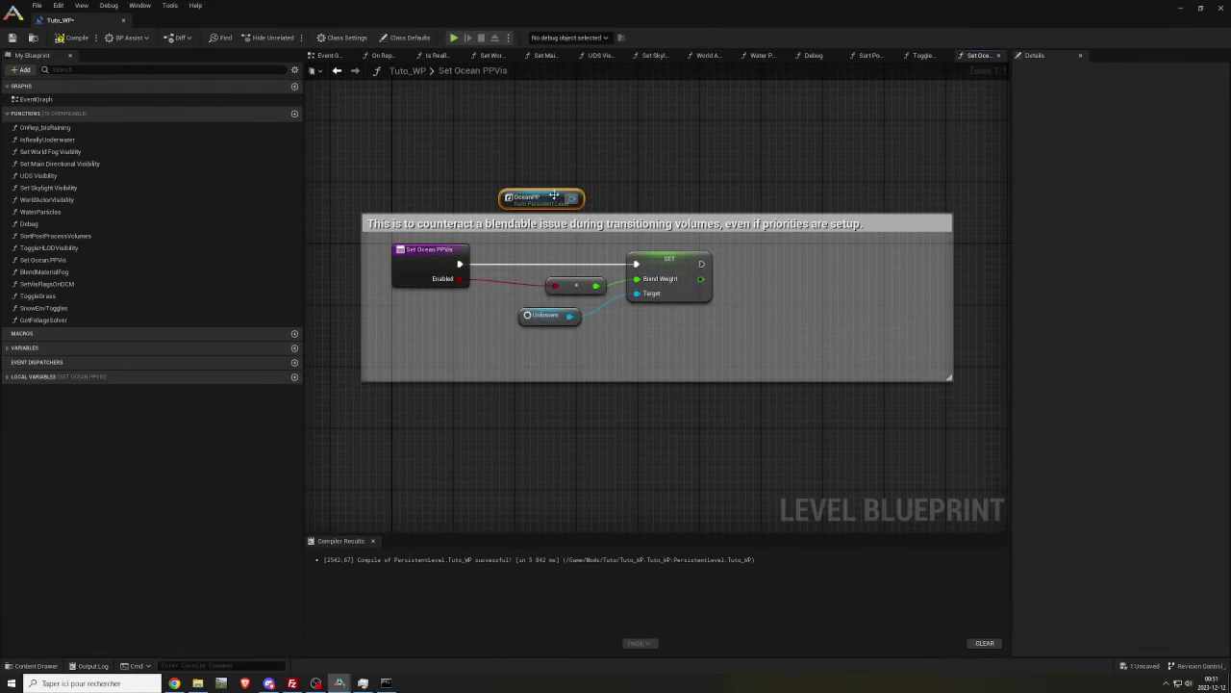
drag(530, 198, 572, 337)
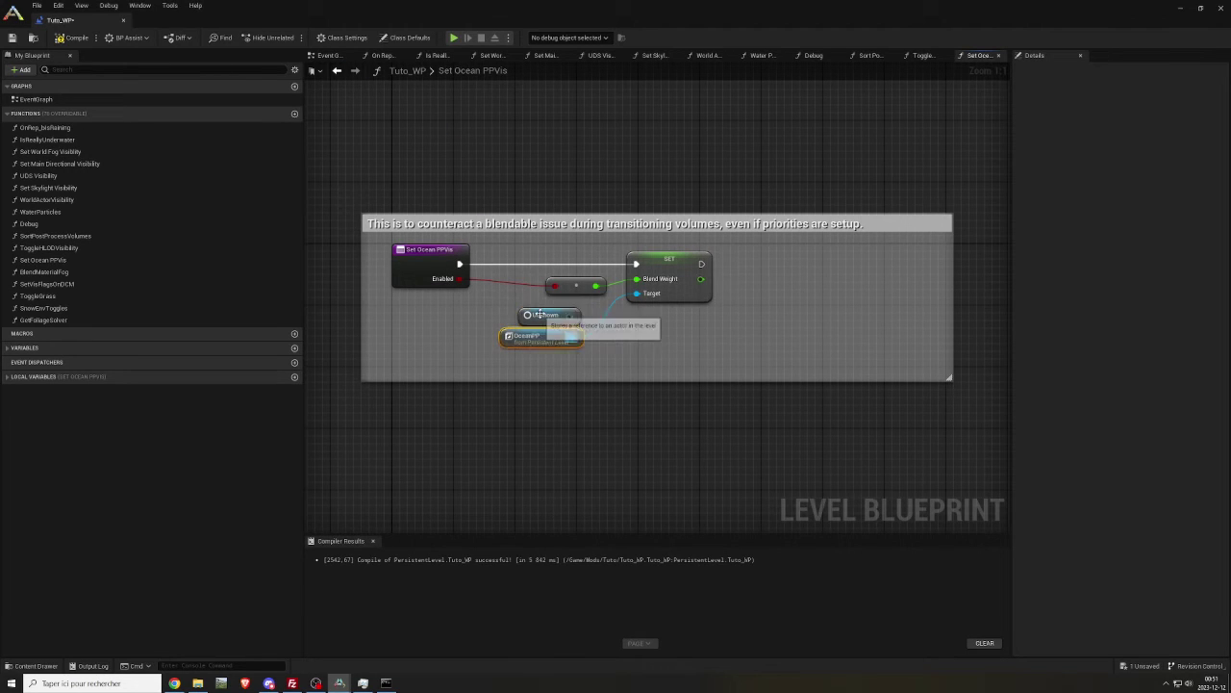
key(Delete)
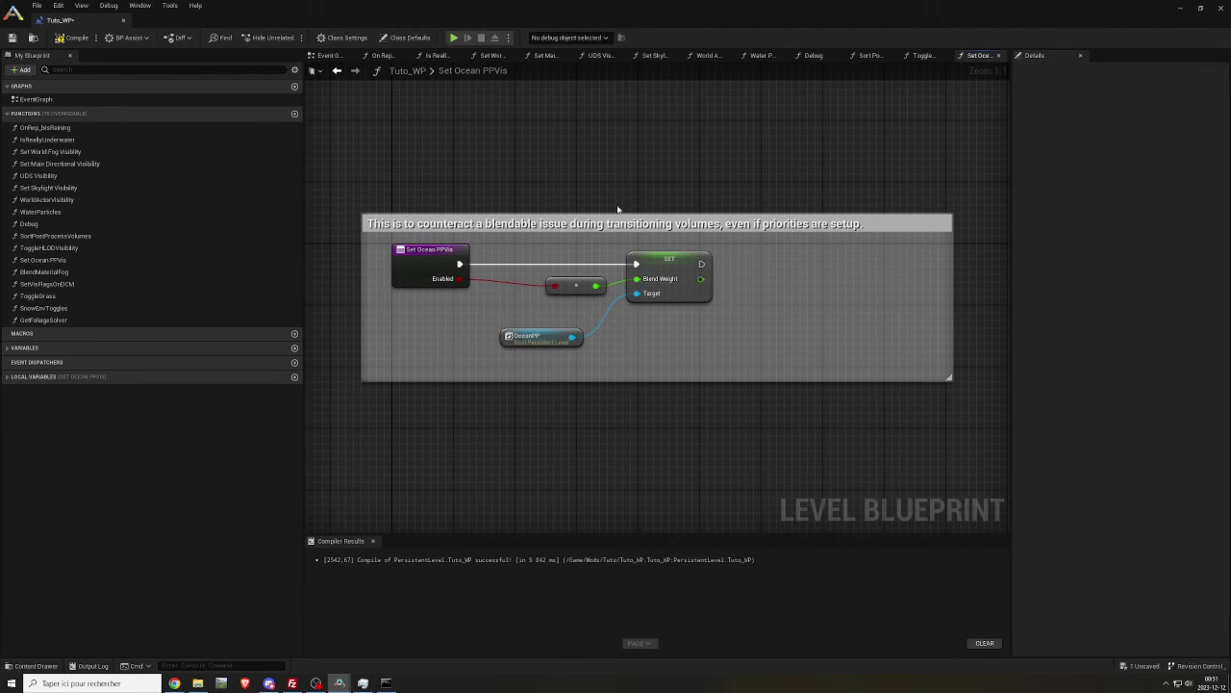
Step: Close Set Ocean PPVis, then check and close the Toggle HLODVisibility, Sort Post Process Volumes and Debug graphs
click(1004, 55)
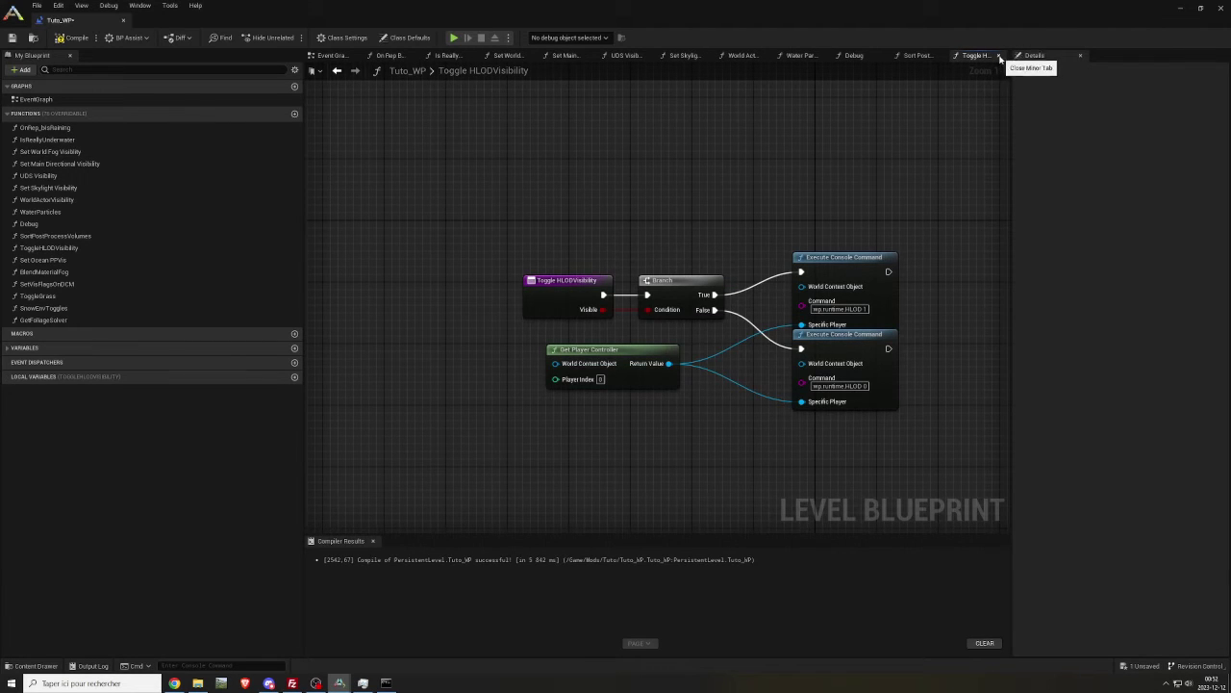
click(999, 56)
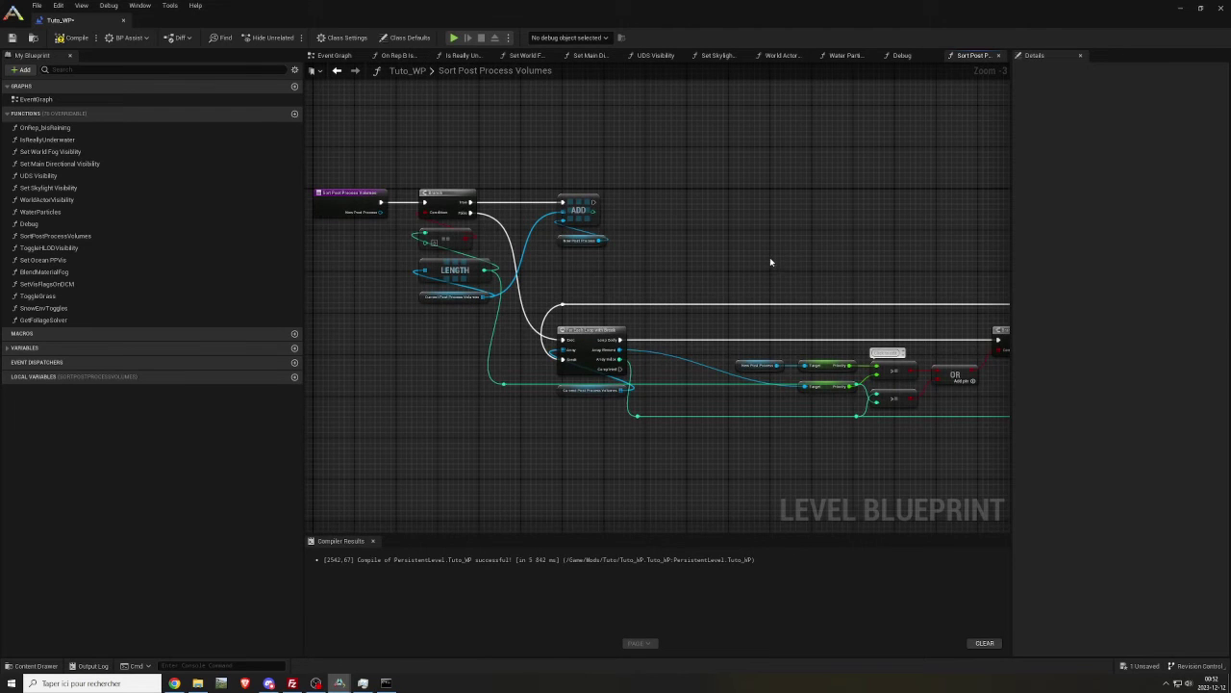
right_drag(834, 243, 611, 210)
click(998, 56)
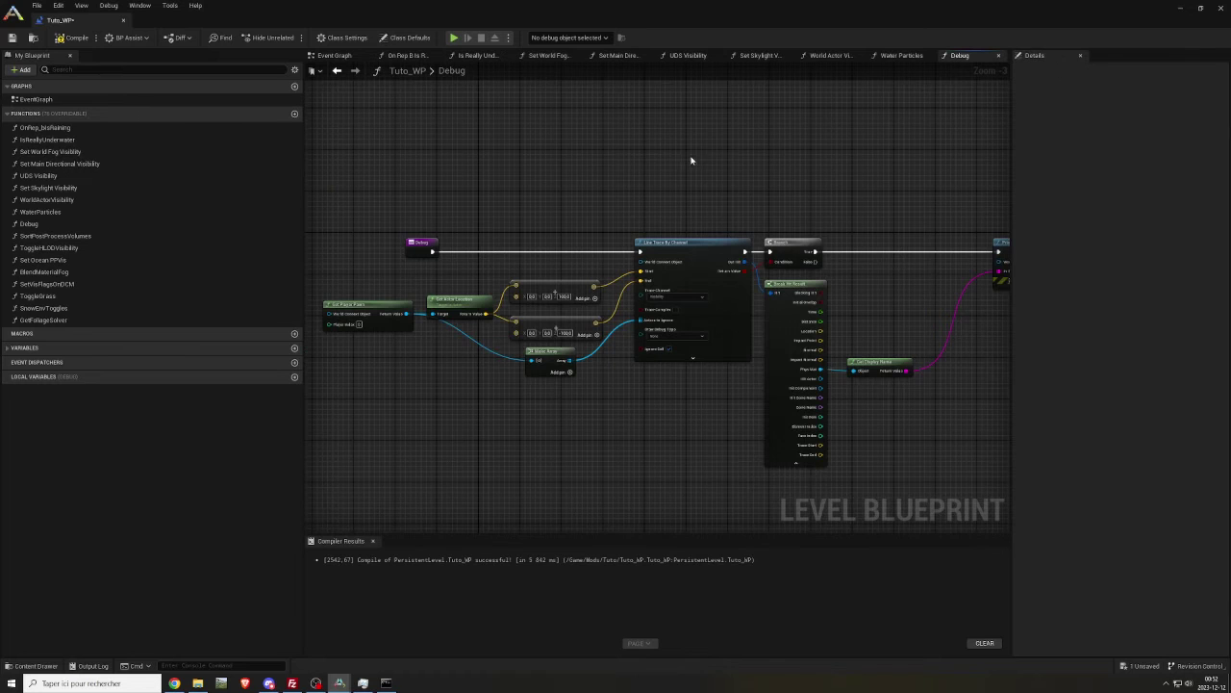
right_drag(691, 161, 756, 147)
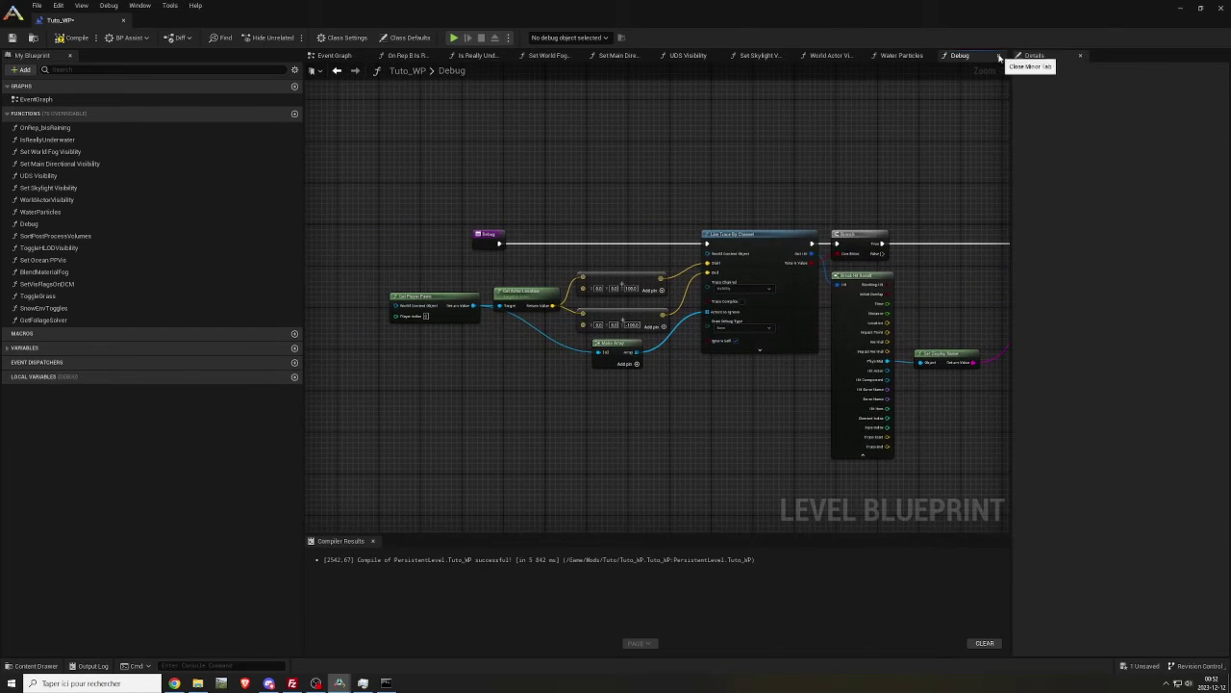
click(999, 56)
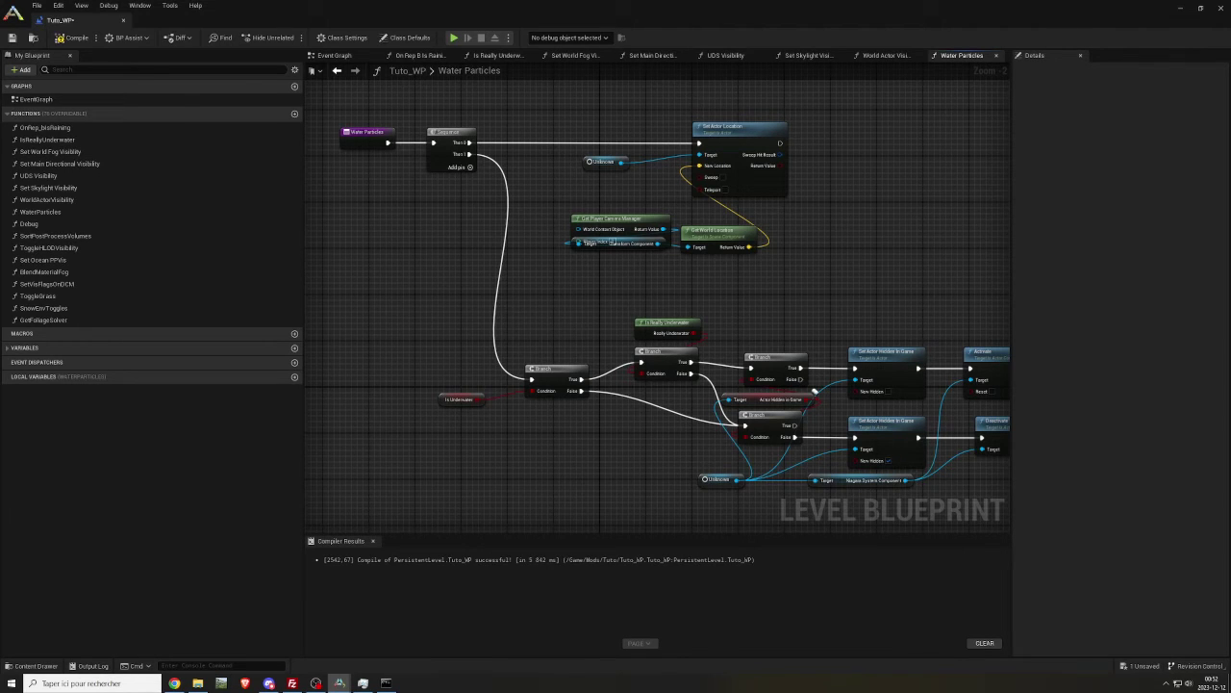
Step: In Water Particles, replace the unknown target reference of Set Actor Location with the BP_FX_Underwater_Detritus actor
double_click(901, 11)
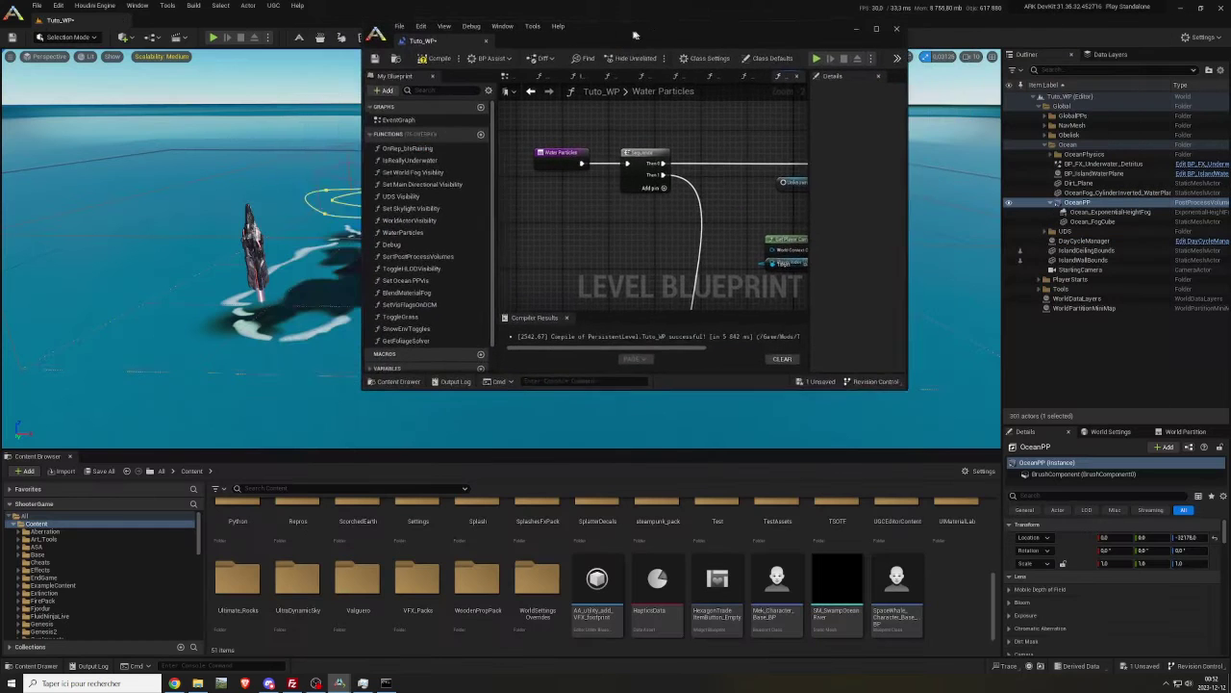
drag(1100, 167, 690, 154)
double_click(695, 46)
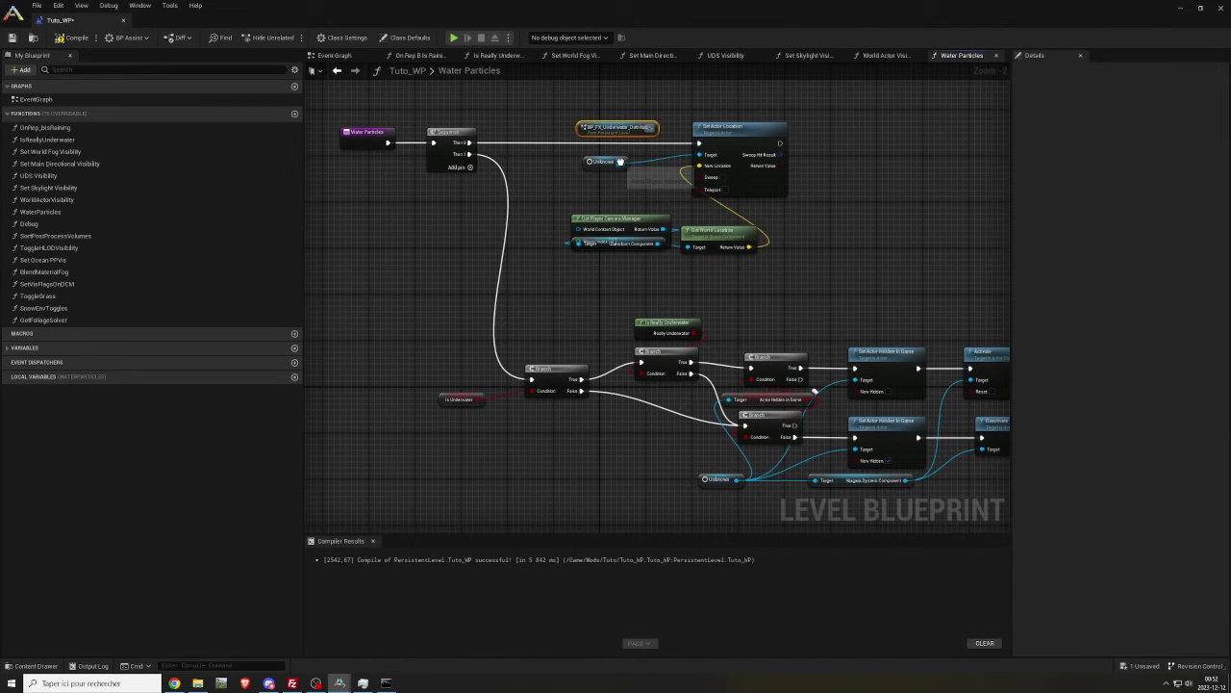
mouse_move(623, 162)
ctrl+mouse_down()
mouse_move(650, 129)
mouse_move(600, 170)
ctrl+mouse_up()
key(Delete)
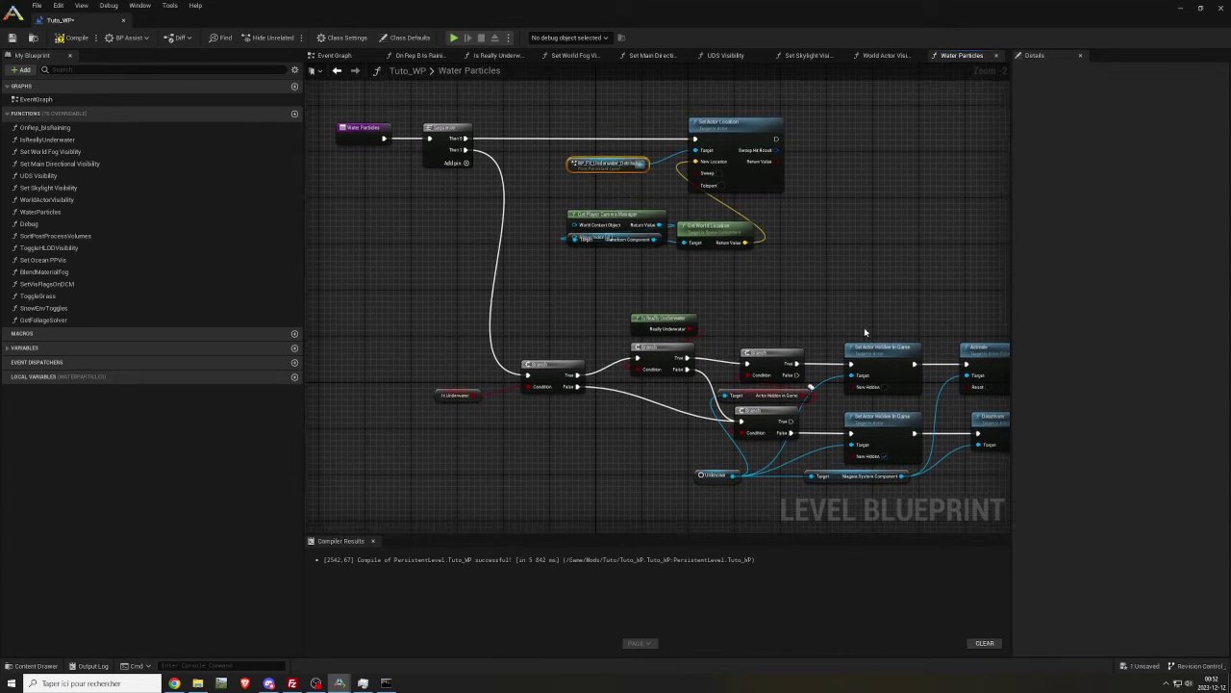
Step: Replace the unknown reference feeding the Set Actor Hidden In Game nodes with a copy of the BP_FX_Underwater_Detritus reference, and close Water Particles
right_drag(838, 306, 763, 206)
key(ctrl+v)
ctrl+drag(661, 380, 665, 397)
key(Delete)
right_drag(537, 230, 590, 351)
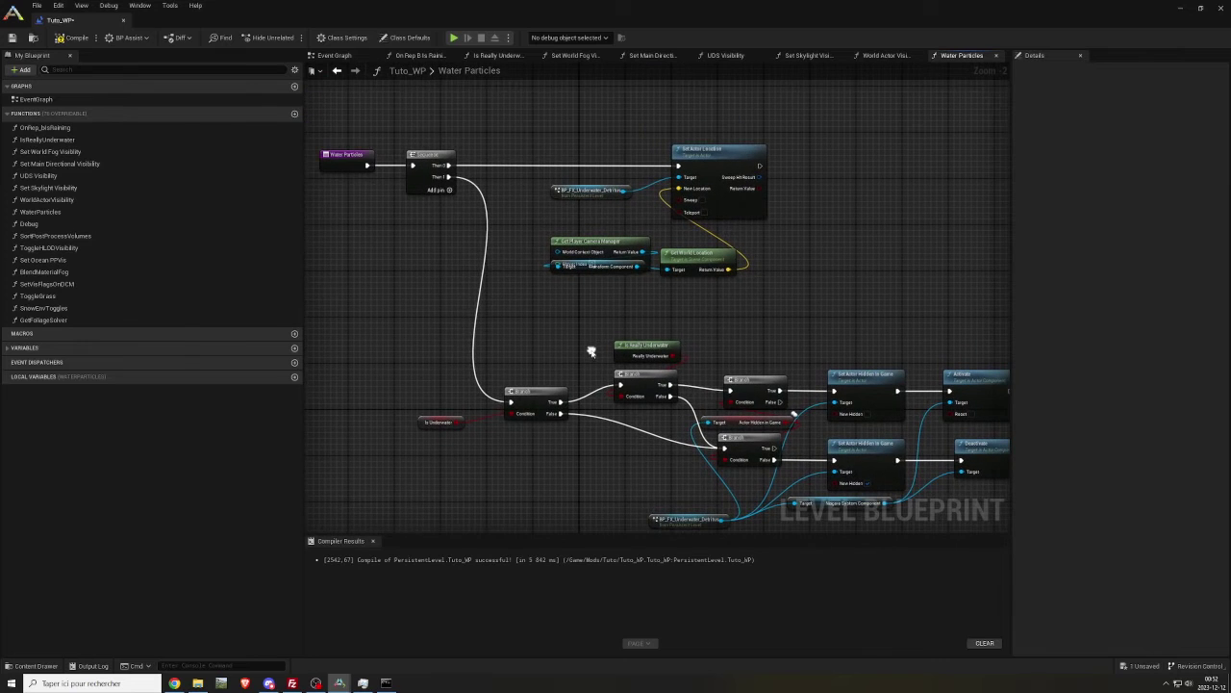
click(997, 56)
Step: Add references to BP_IslandWaterPlane, Dirt_Plane, OceanFog_CylinderInverted_WaterPlane and Ocean_FogCube to the World Actor Visibility graph
right_drag(885, 133, 760, 110)
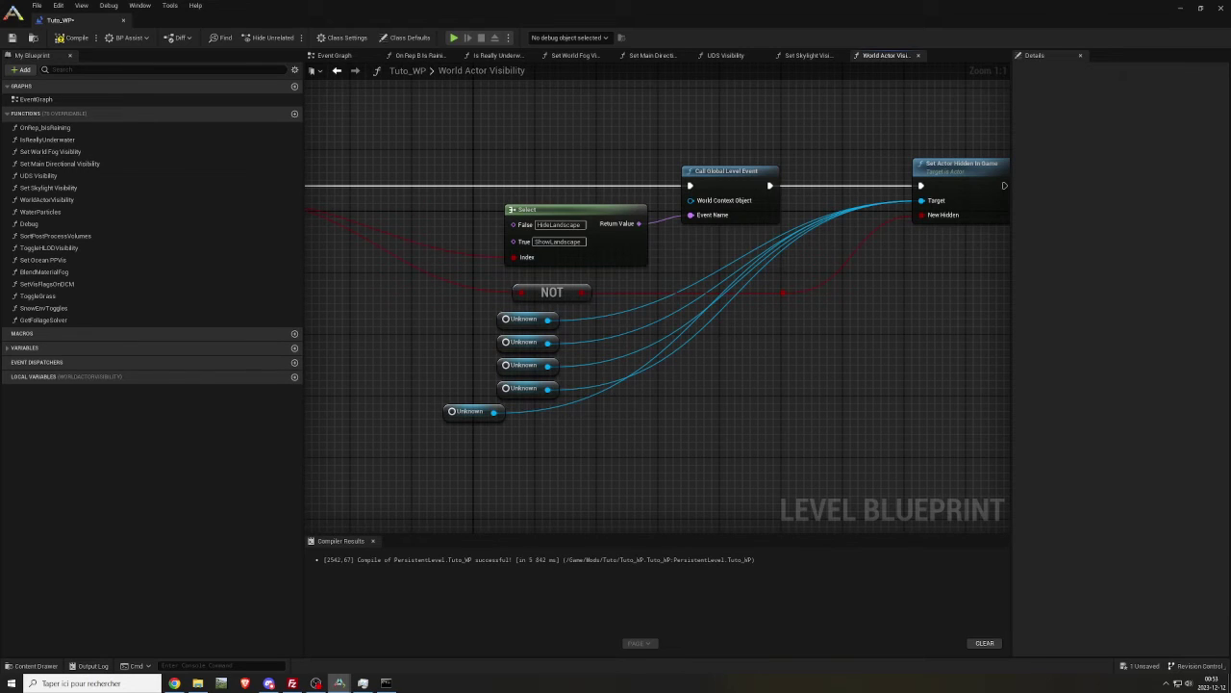
drag(801, 13, 411, 37)
drag(678, 387, 963, 592)
right_drag(808, 395, 678, 247)
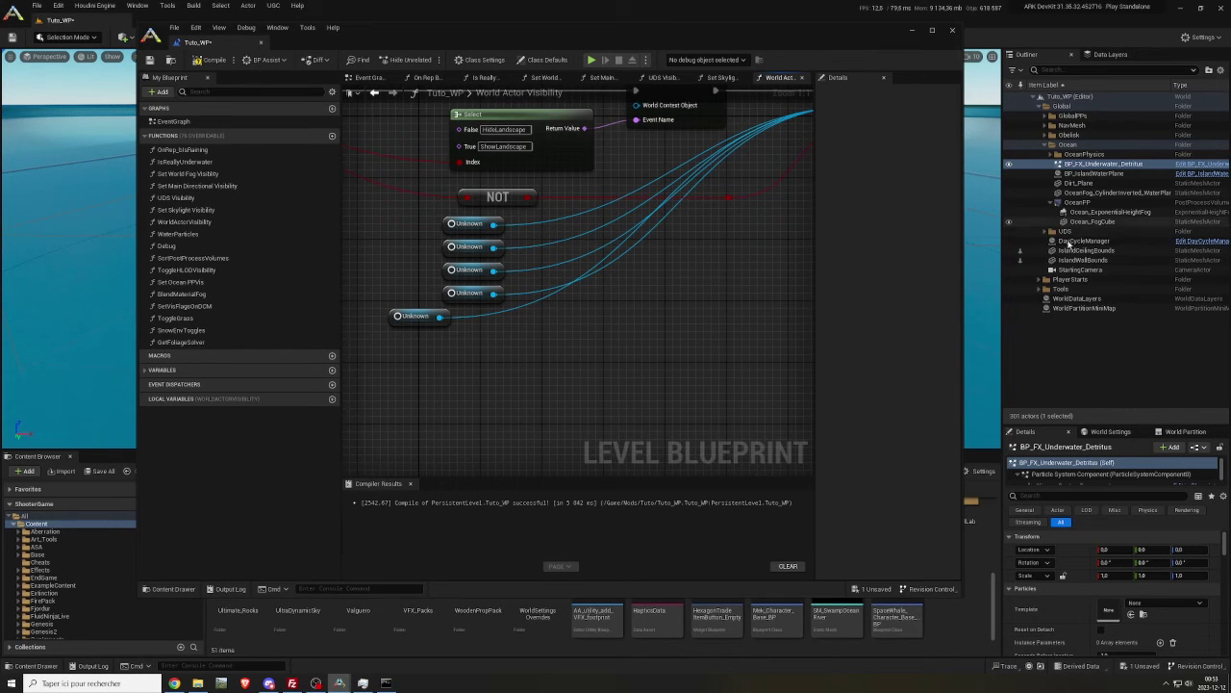
click(1083, 175)
ctrl+click(1085, 184)
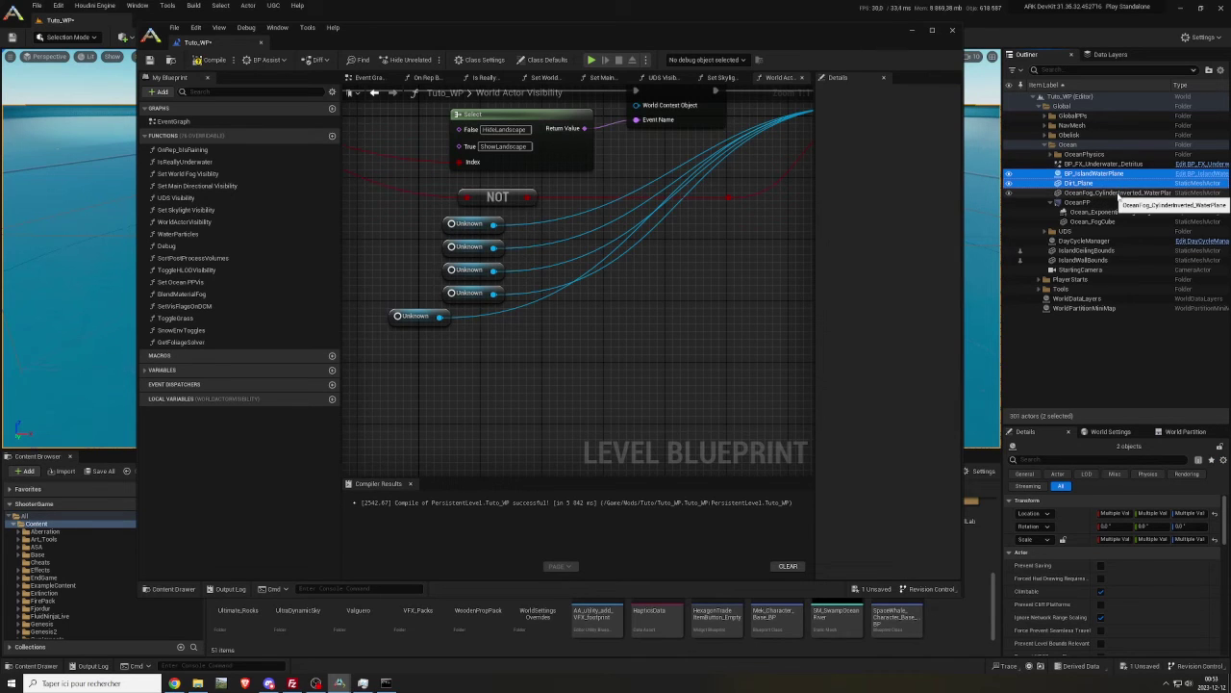
ctrl+click(1121, 196)
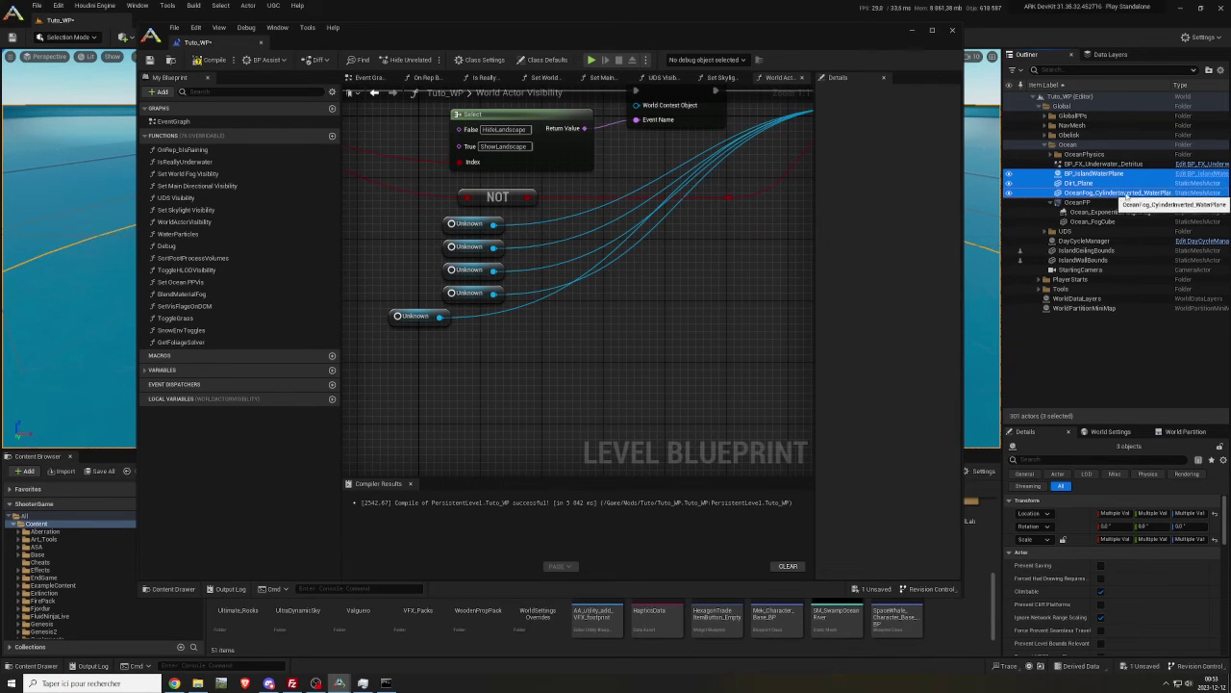
ctrl+click(1106, 222)
drag(1106, 222, 517, 359)
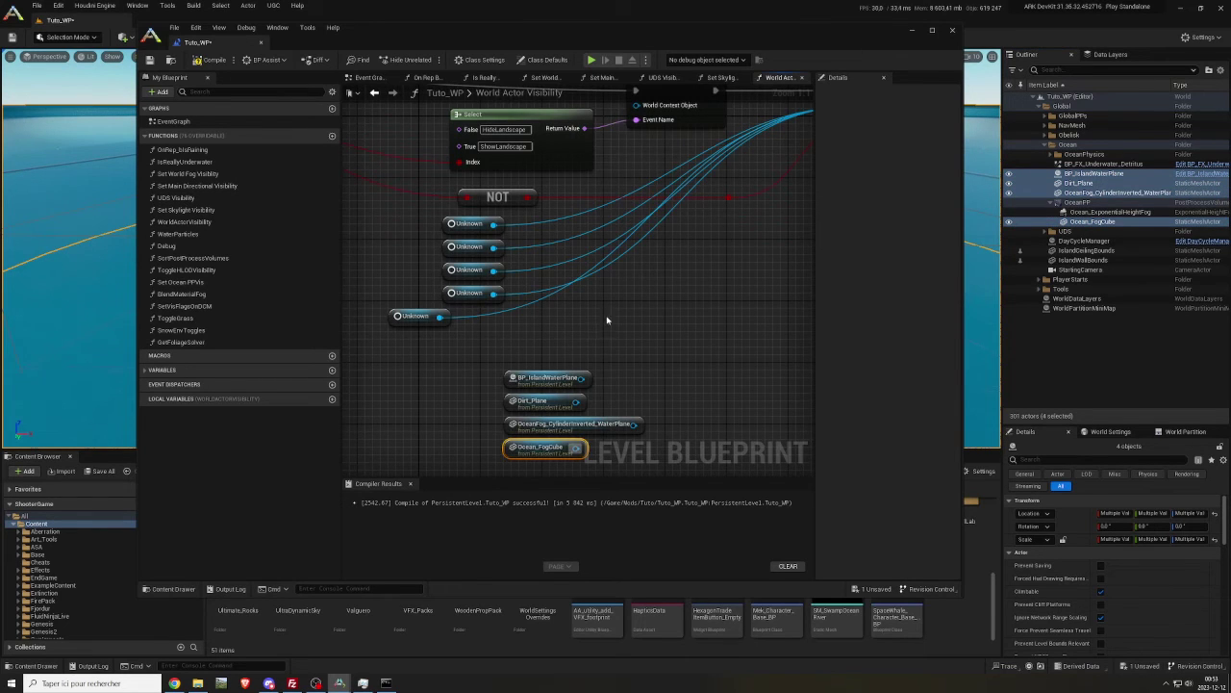
Step: Reorder the four new actor references with Ocean_FogCube third, and line them up beside the unknown reference nodes
right_drag(611, 317, 640, 297)
drag(552, 402, 546, 429)
right_drag(553, 335, 487, 331)
drag(486, 331, 544, 452)
drag(505, 384, 528, 231)
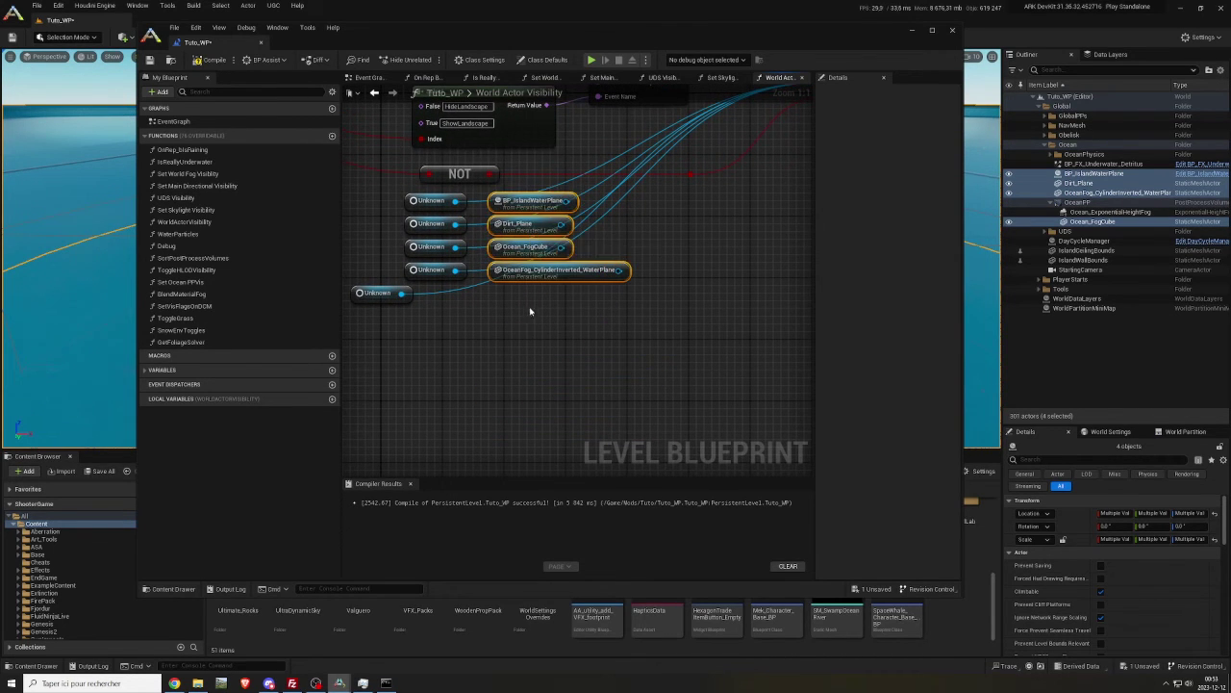
Step: Move the connections of the four aligned unknown references onto BP_IslandWaterPlane, Dirt_Plane, Ocean_FogCube and OceanFog_CylinderInverted_WaterPlane respectively
click(455, 211)
ctrl+drag(455, 202, 566, 204)
ctrl+drag(455, 226, 562, 227)
ctrl+drag(455, 248, 561, 249)
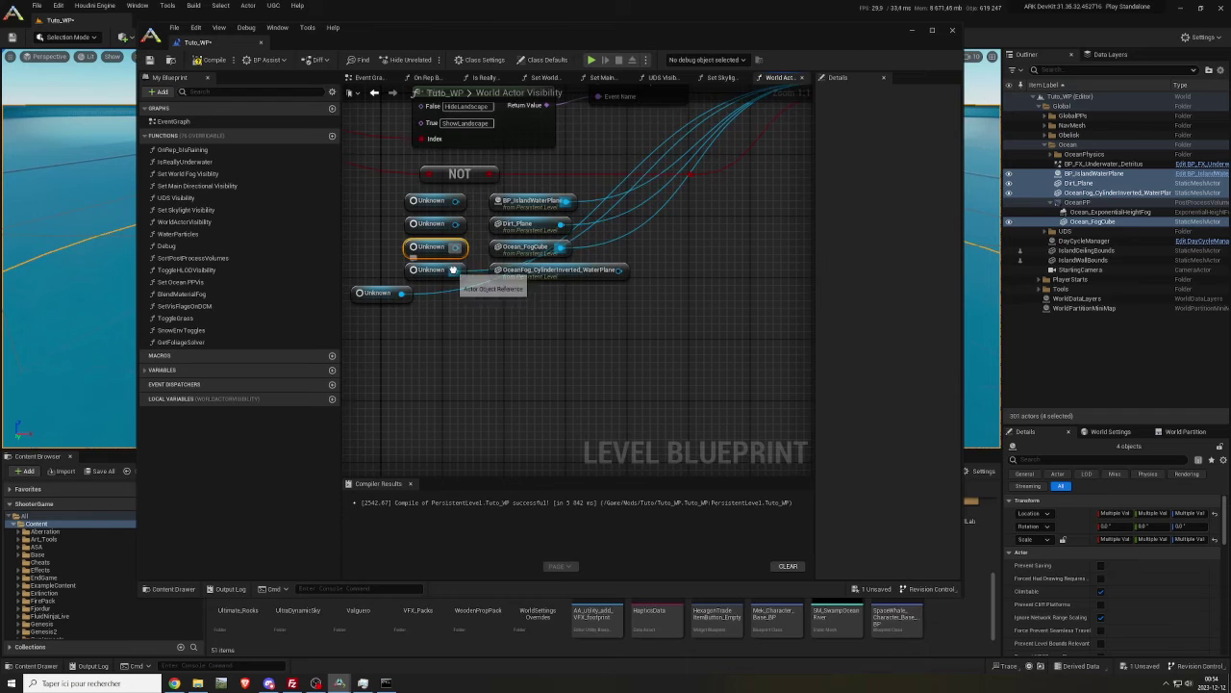
drag(453, 270, 620, 274)
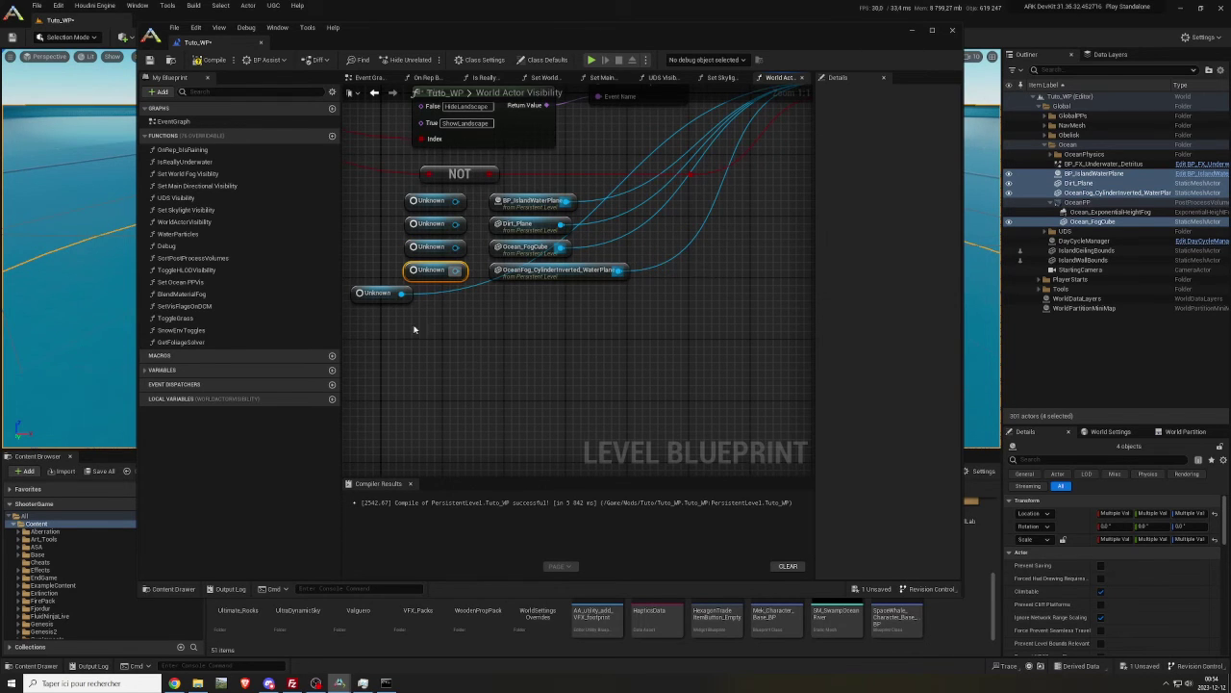
Step: Delete all the unknown reference nodes from World Actor Visibility, and close the World Actor Visibility and Set Skylight Visibility graphs
click(366, 294)
key(Delete)
drag(452, 296, 414, 199)
key(Delete)
right_drag(464, 219, 402, 291)
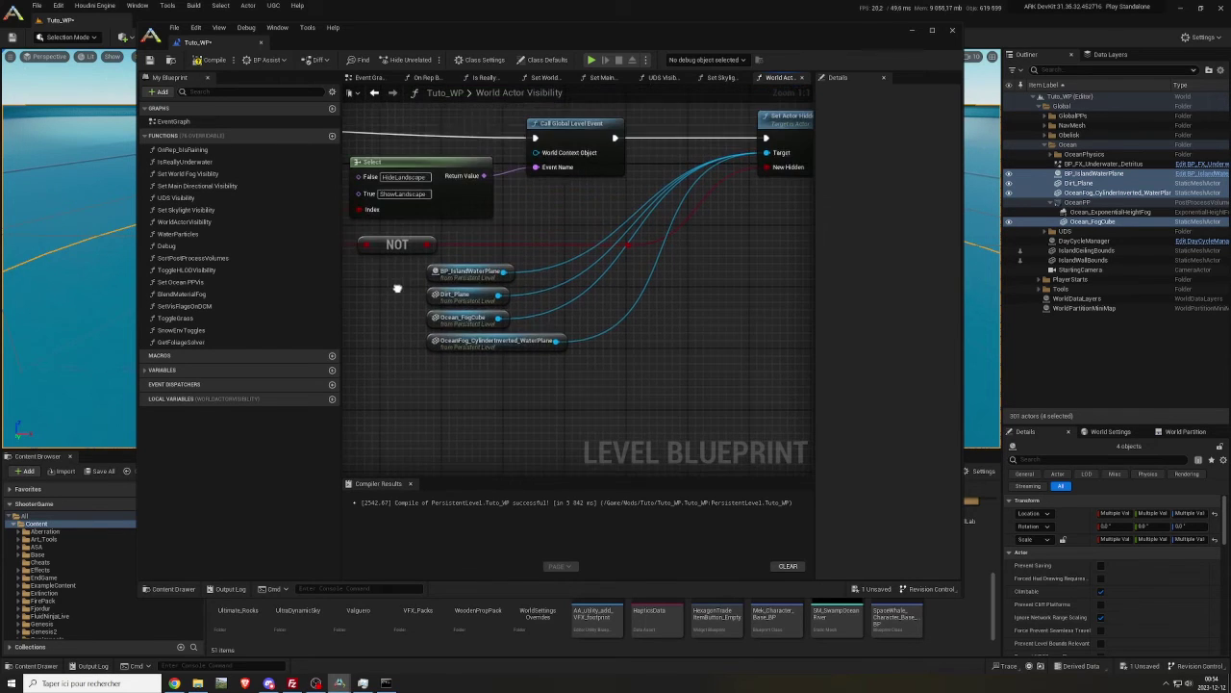
click(802, 79)
drag(803, 36, 800, 0)
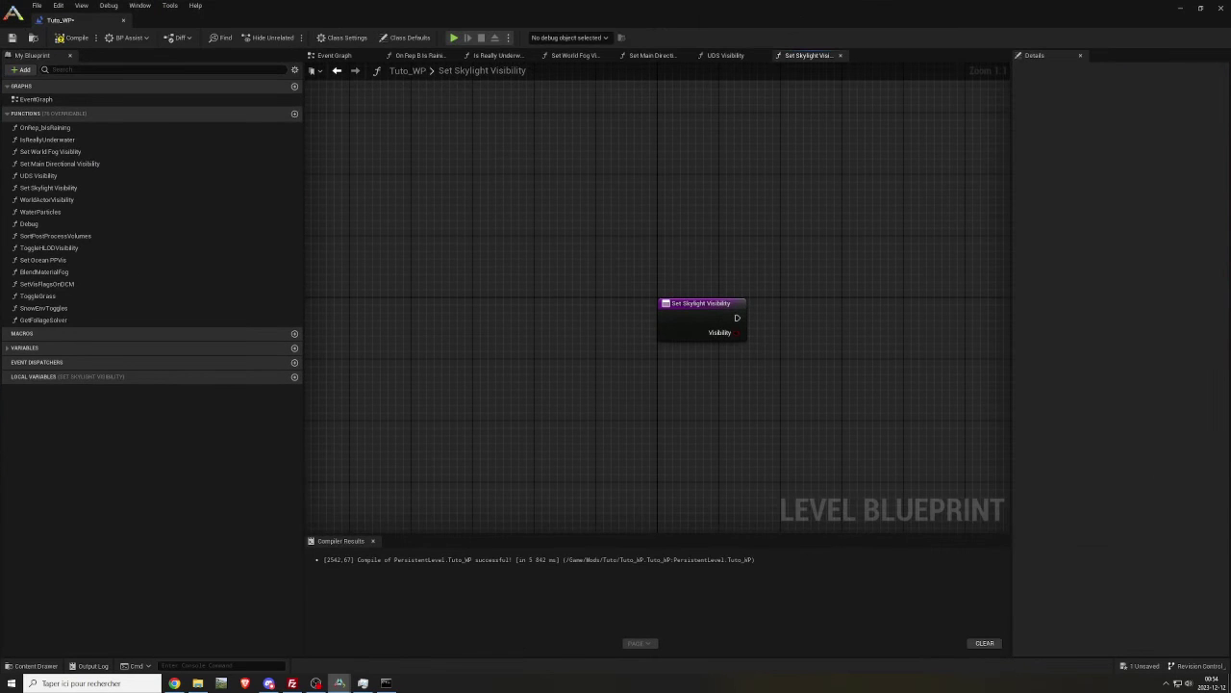
click(839, 55)
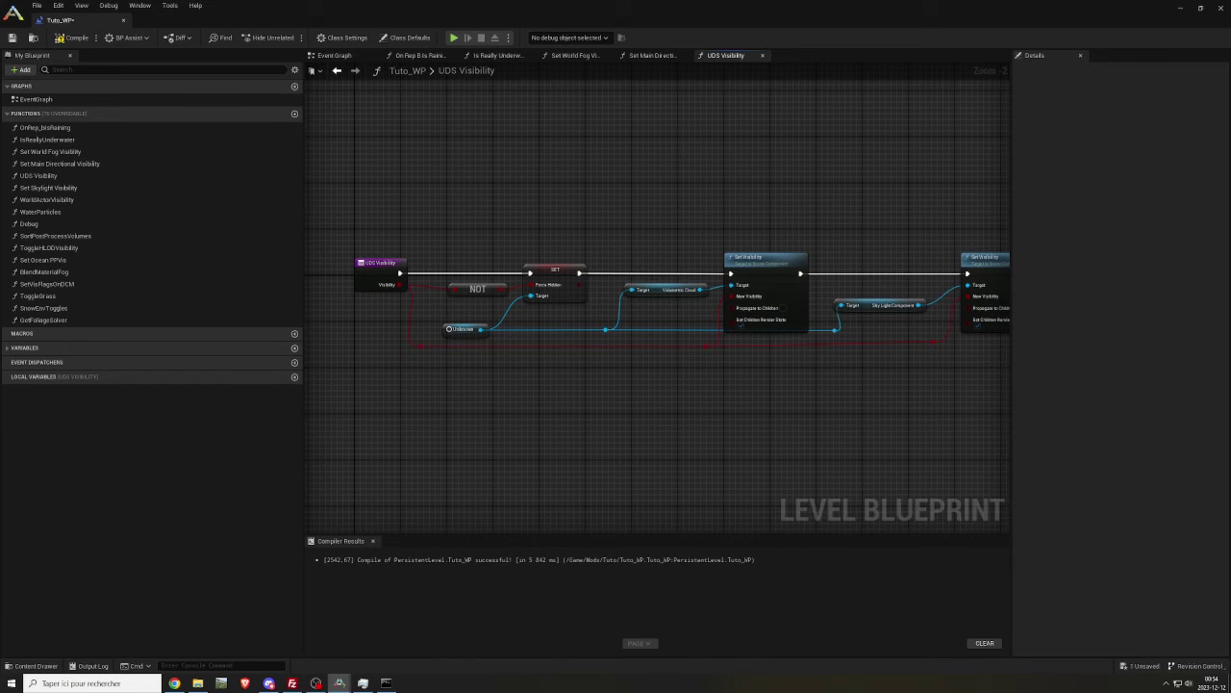
Step: In UDS Visibility, replace the unknown reference with a reference to the UDS_Island actor from the UDS folder, keeping its connections
drag(854, 9, 546, 29)
click(1046, 144)
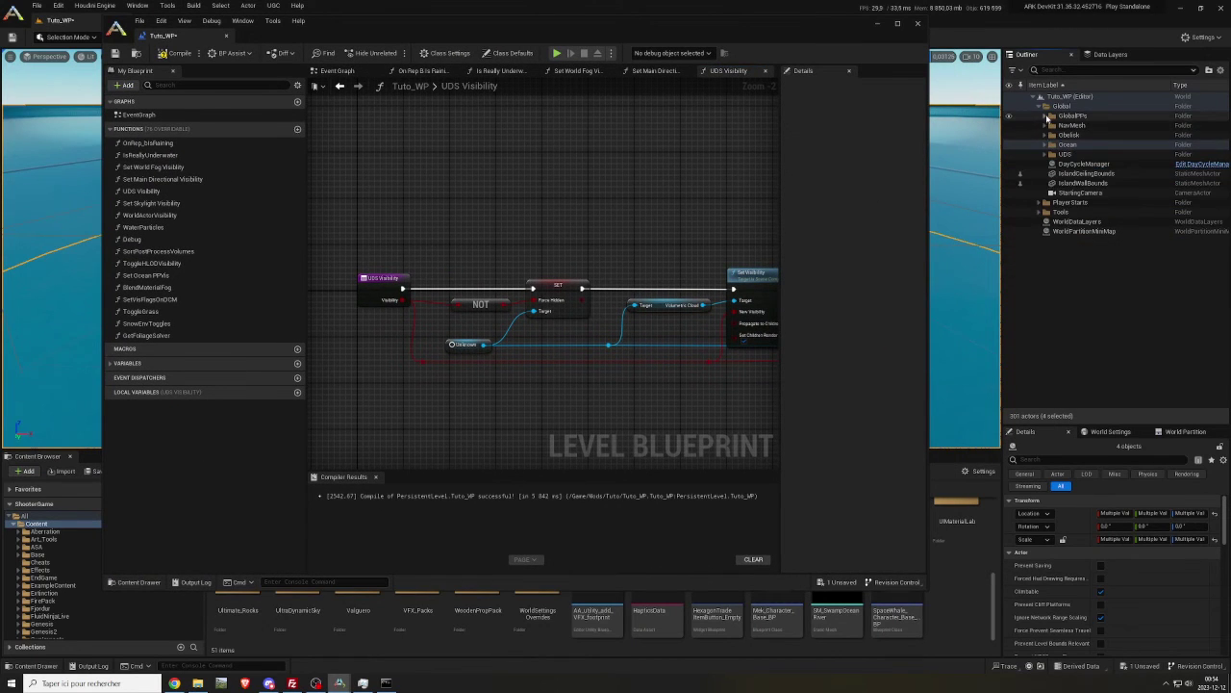
click(1046, 154)
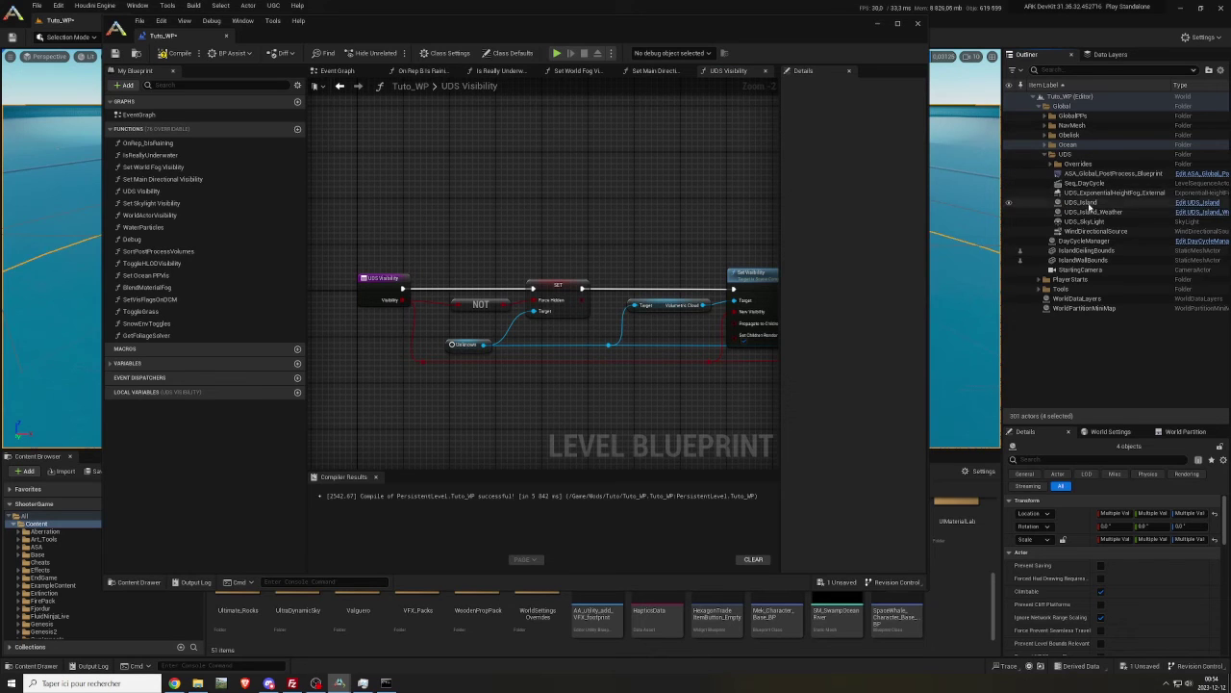
drag(1088, 203, 437, 376)
double_click(502, 35)
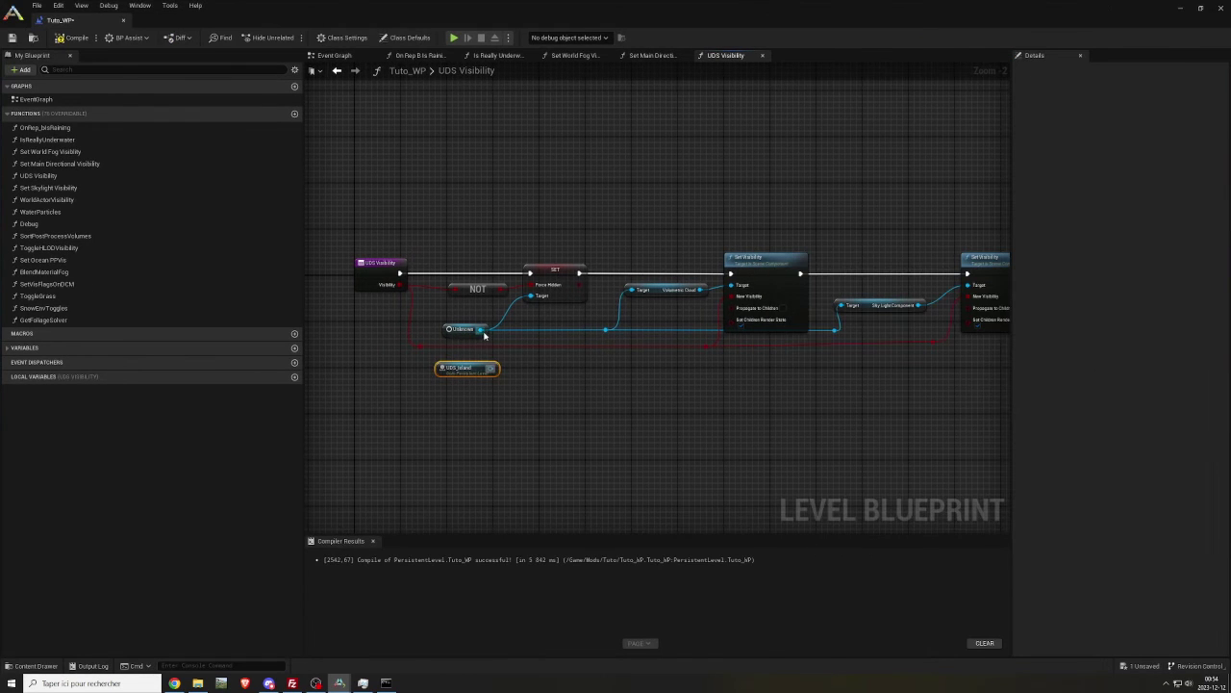
mouse_move(483, 330)
ctrl+mouse_down()
mouse_move(490, 372)
mouse_move(463, 332)
ctrl+mouse_up()
key(Delete)
right_drag(853, 372, 898, 369)
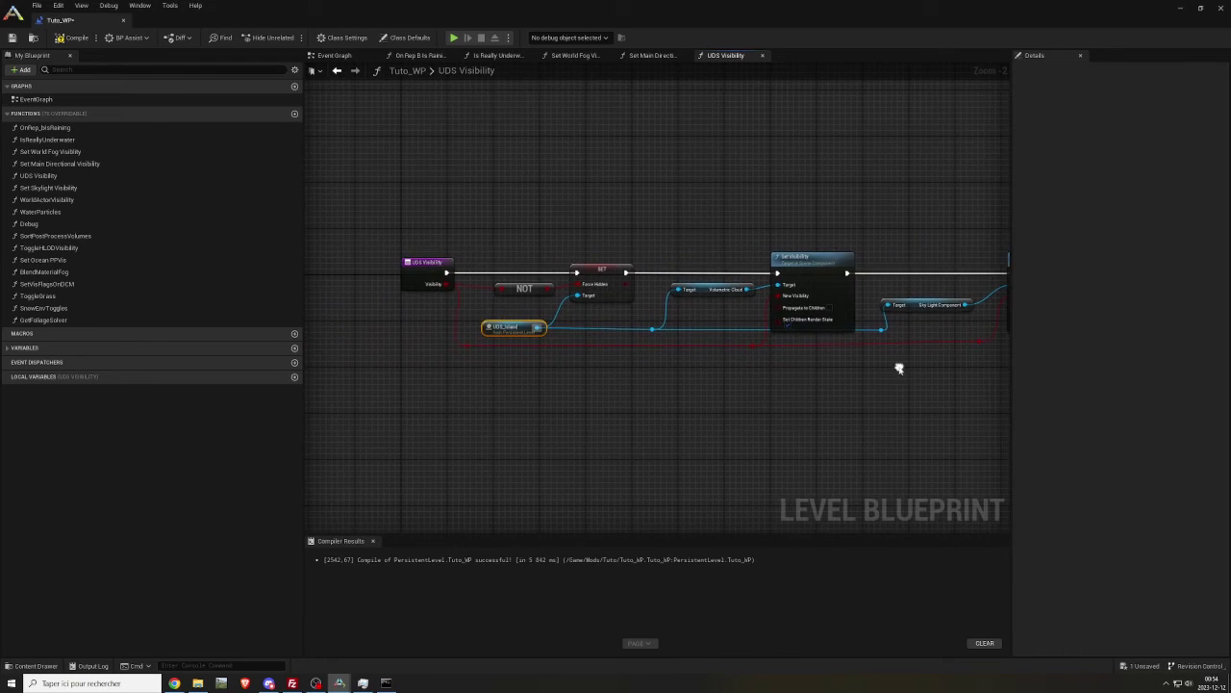
Step: Close all the remaining function graphs so only the Event Graph stays open, and compile and save the level blueprint
click(763, 57)
click(685, 58)
click(606, 59)
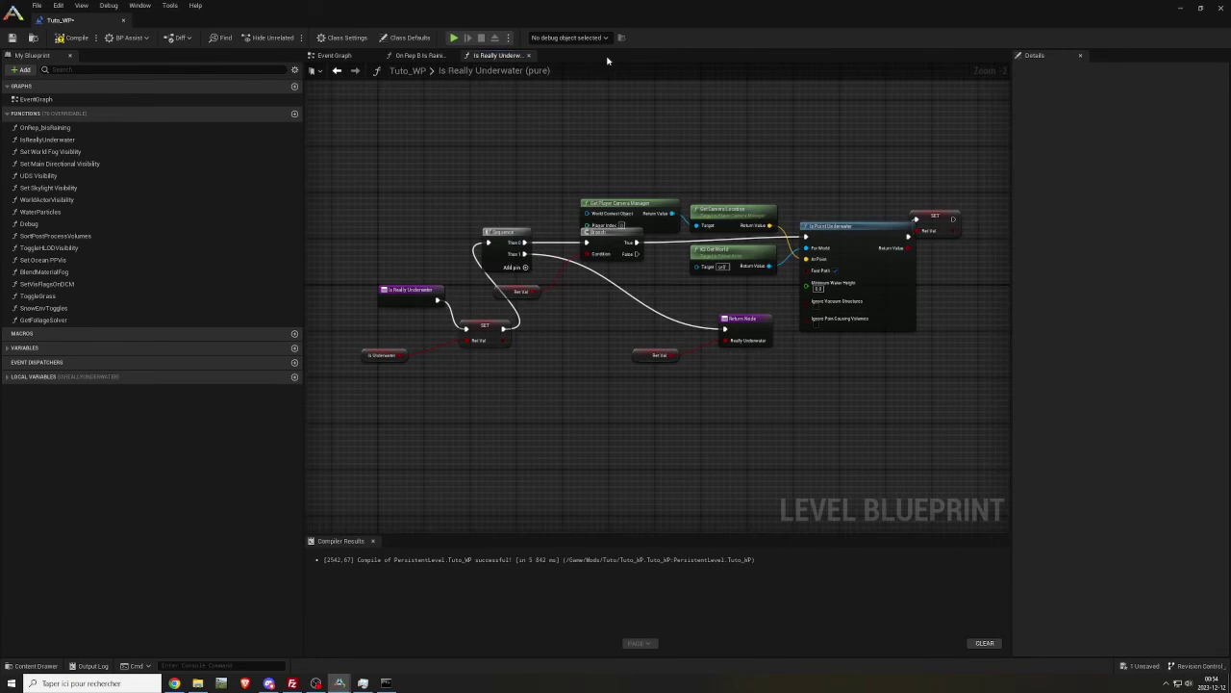
click(528, 54)
click(451, 56)
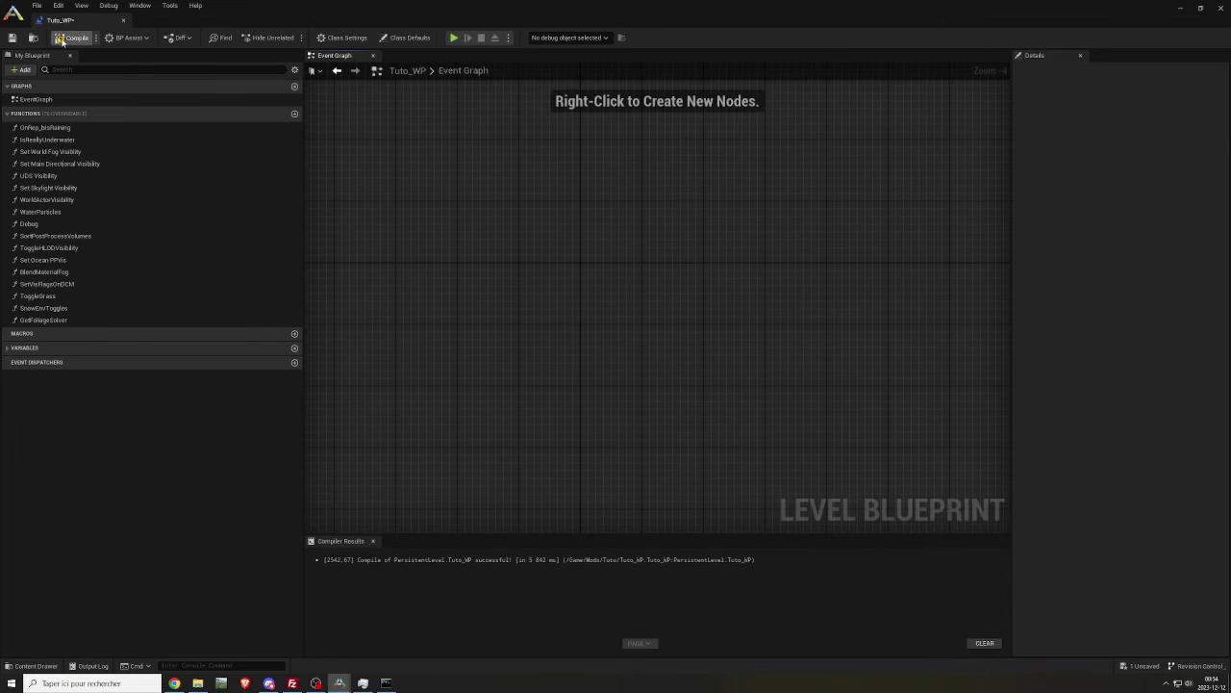
click(11, 40)
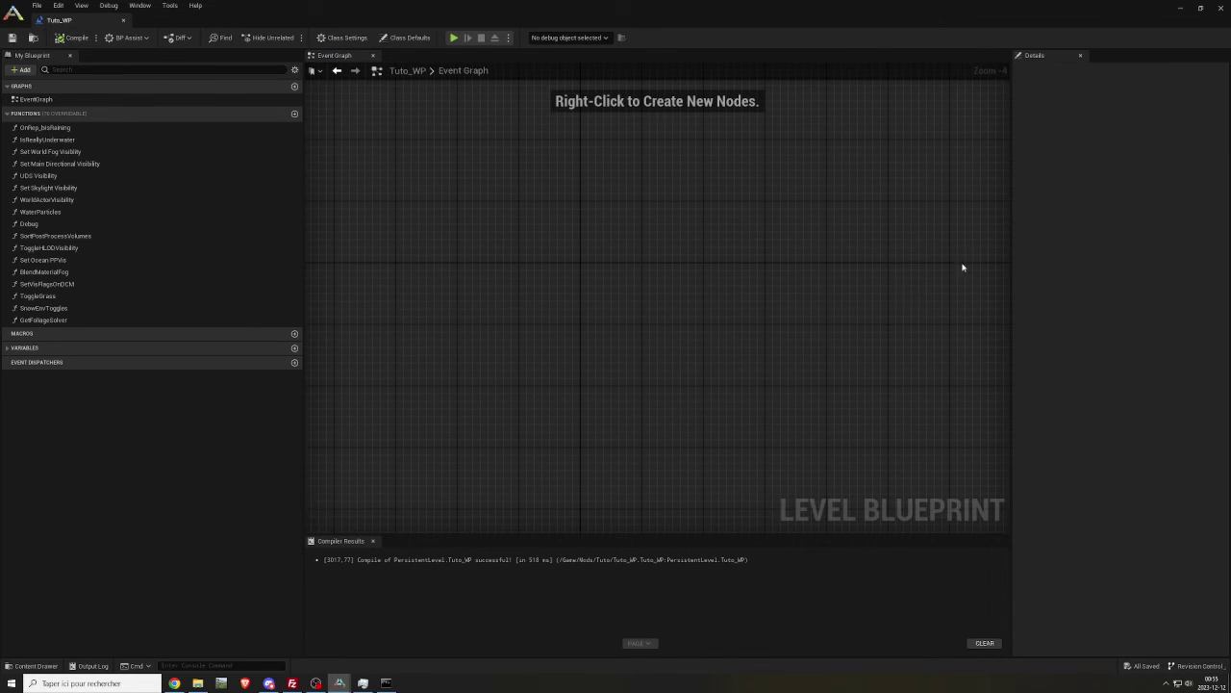
Step: Paste the UDS Weather Event Cheats node group into the empty Event Graph
scroll(696, 310, down, 5)
scroll(695, 310, down, 3)
right_drag(695, 310, 667, 205)
key(ctrl+v)
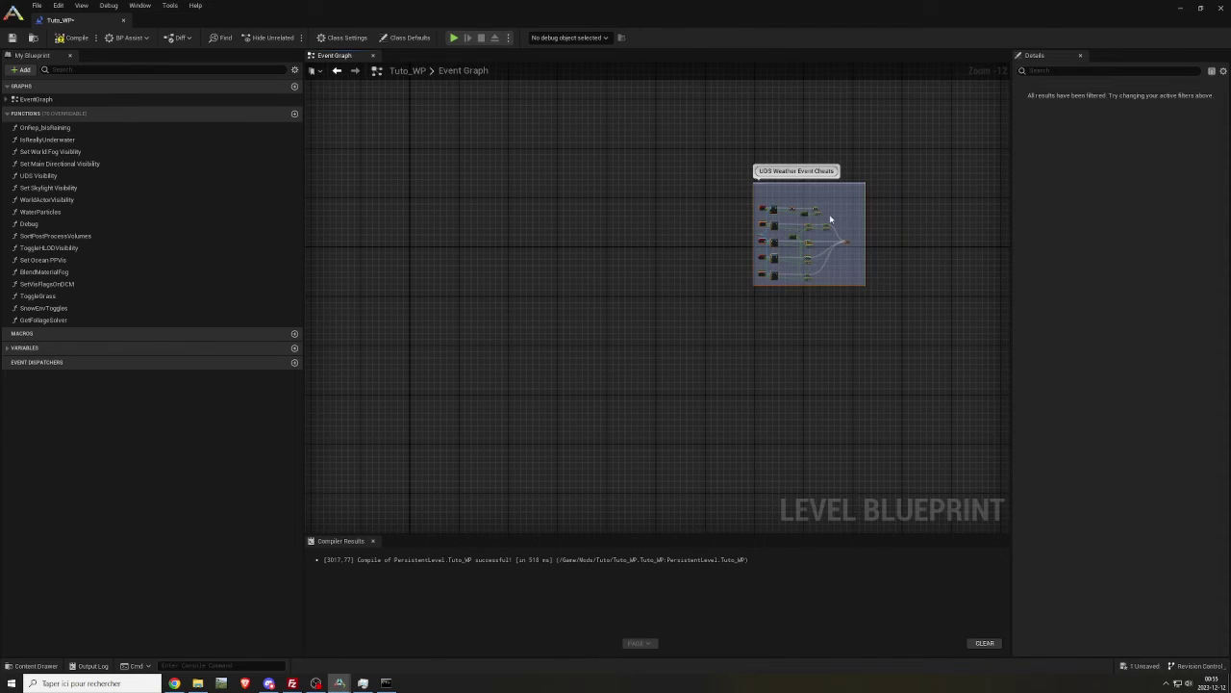
Step: Paste a node chain just above the UDS Weather Event Cheats group, nudge it into place, and paste another small event group further up-left
right_drag(701, 155, 677, 250)
key(ctrl+v)
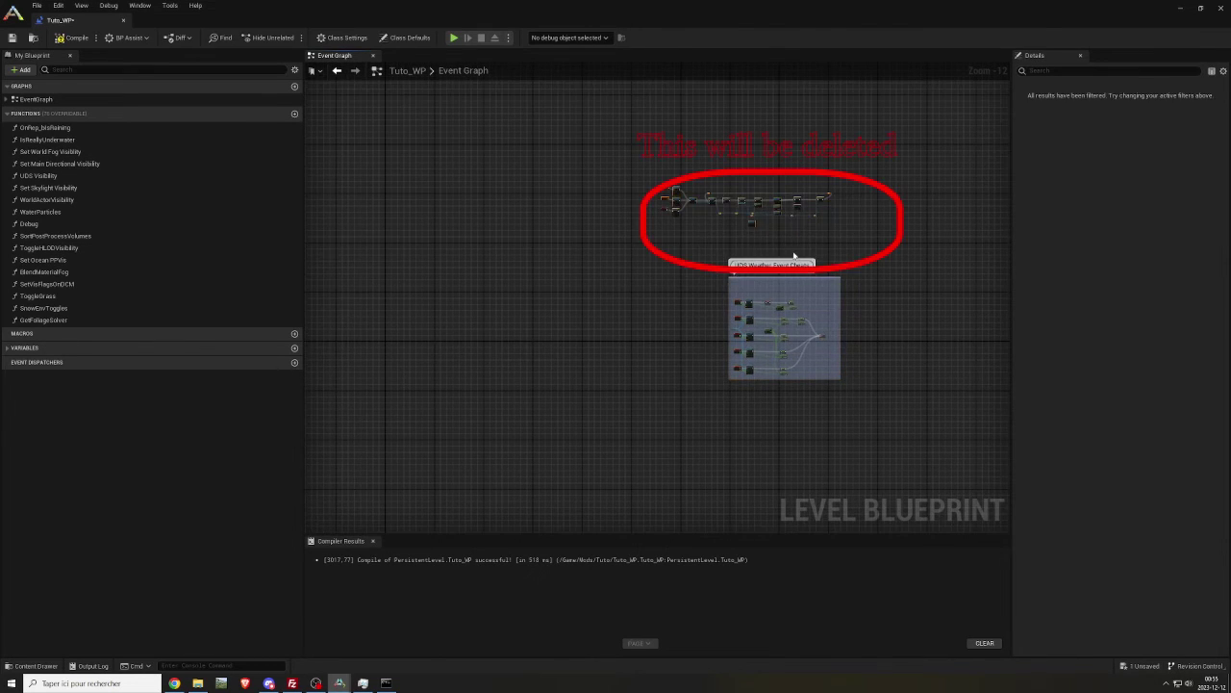
key(Right)
key(Right)
key(Right)
key(Right)
key(Right)
key(Right)
key(Right)
key(Right)
key(Down)
key(Down)
key(Down)
key(Down)
key(Down)
key(Down)
key(Down)
key(Down)
key(Down)
key(Down)
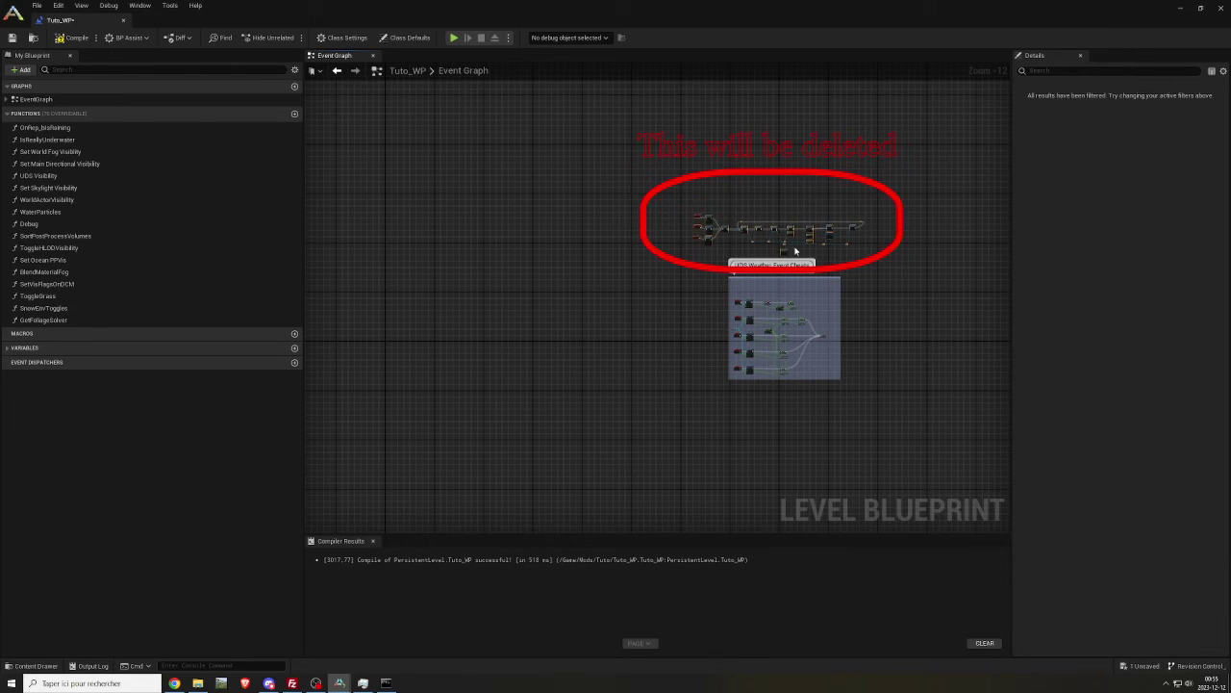
click(888, 275)
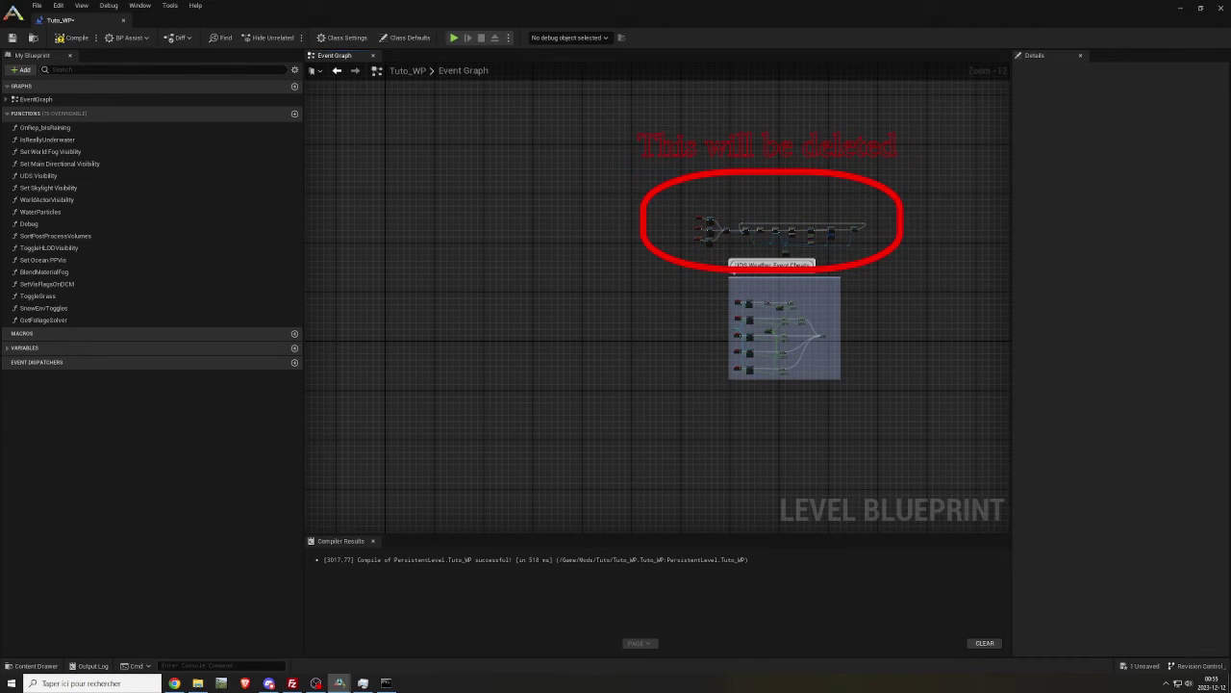
key(ctrl+v)
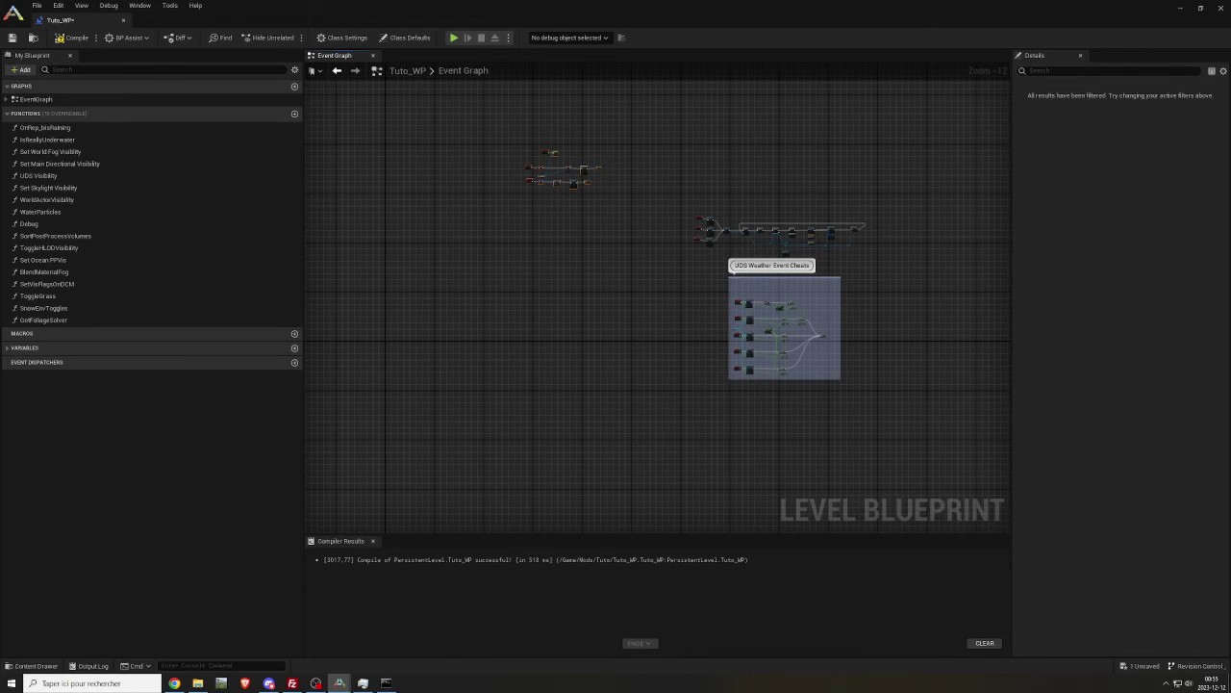
Step: Paste the Event Tick and UDS Weather Event Automation groups and shift them right and slightly down, beside the UDS Weather Event Cheats group
right_drag(564, 319, 627, 311)
key(ctrl+v)
key(Right)
key(Right)
key(Right)
key(Right)
key(Right)
key(Right)
key(Right)
key(Right)
key(Right)
key(Right)
key(Right)
key(Right)
key(Right)
key(Right)
key(Right)
key(Right)
key(Right)
key(Right)
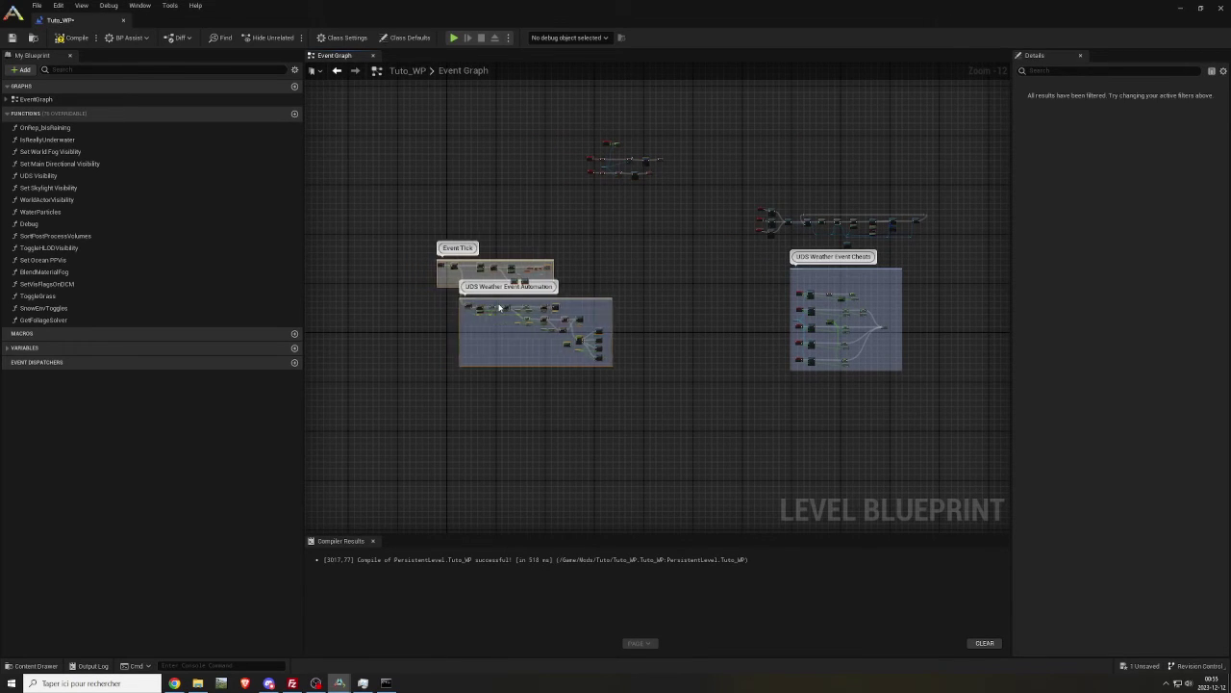
key(Right)
key(Right)
key(Right)
key(Right)
key(Right)
key(Right)
key(Right)
key(Right)
key(Right)
key(Right)
key(Right)
key(Right)
key(Right)
key(Right)
key(Right)
key(Right)
key(Right)
key(Right)
key(Right)
key(Right)
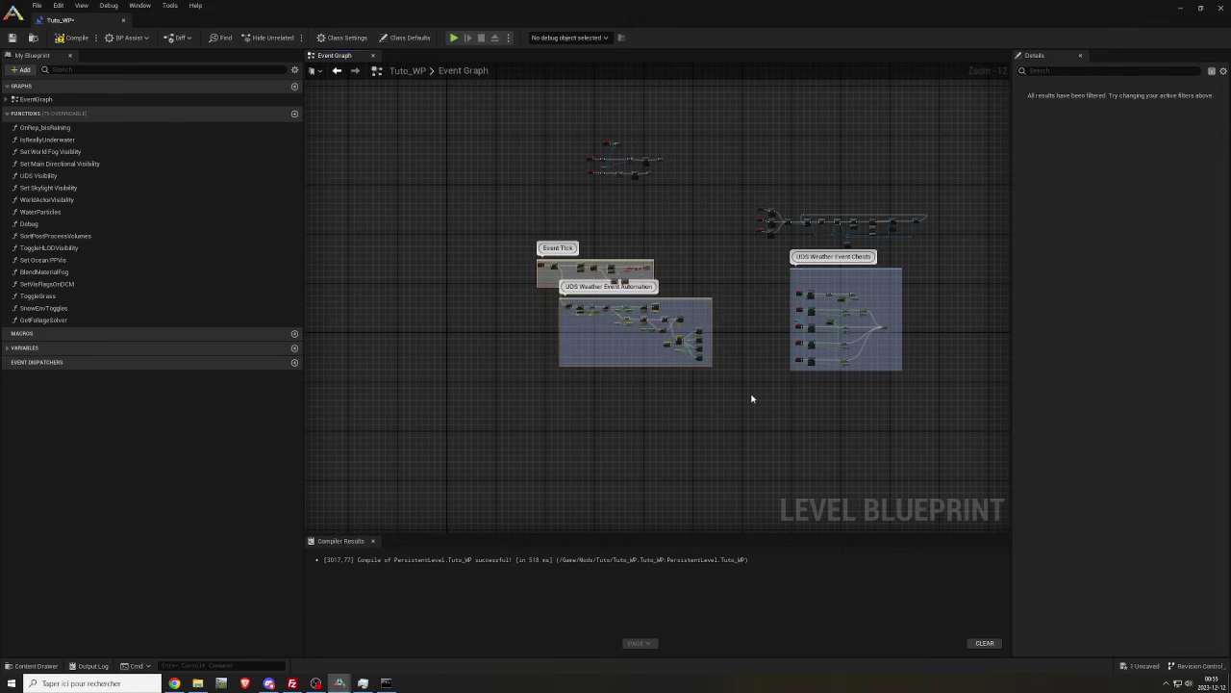
key(Right)
key(Right)
key(Right)
key(Right)
key(Right)
key(Right)
key(Right)
key(Right)
key(Right)
key(Right)
key(Right)
key(Right)
key(Right)
key(Right)
key(Right)
key(Right)
key(Right)
key(Right)
key(Right)
key(Right)
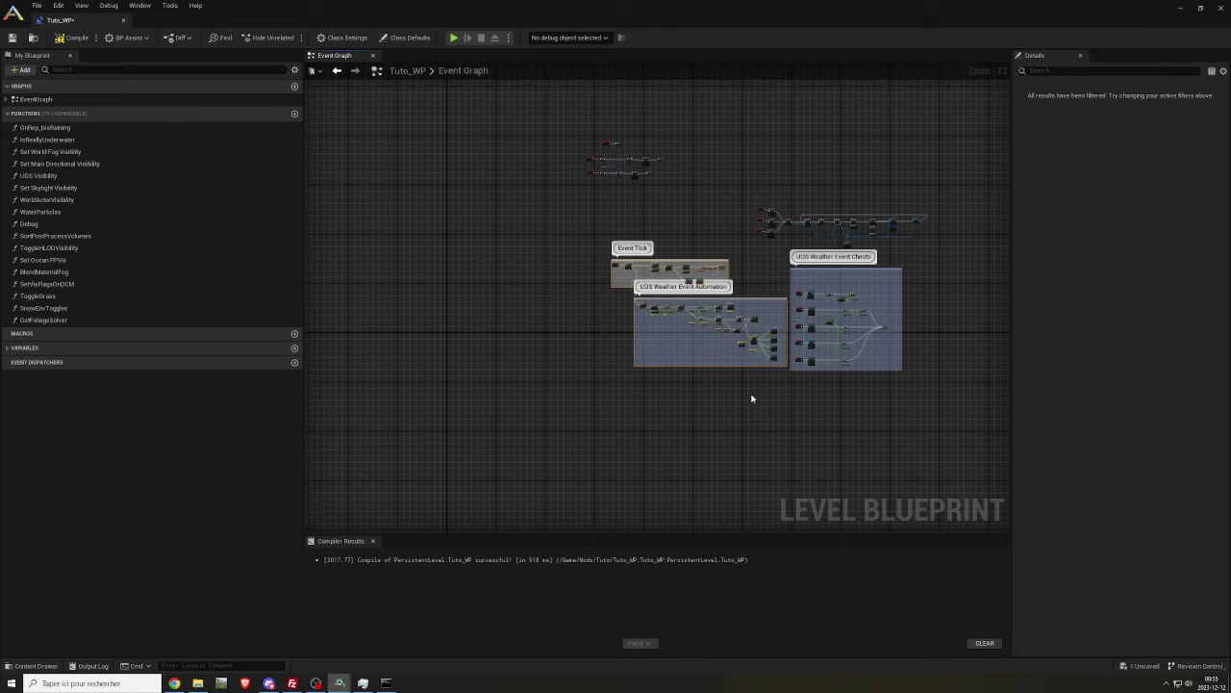
key(Down)
key(Down)
key(Down)
key(Down)
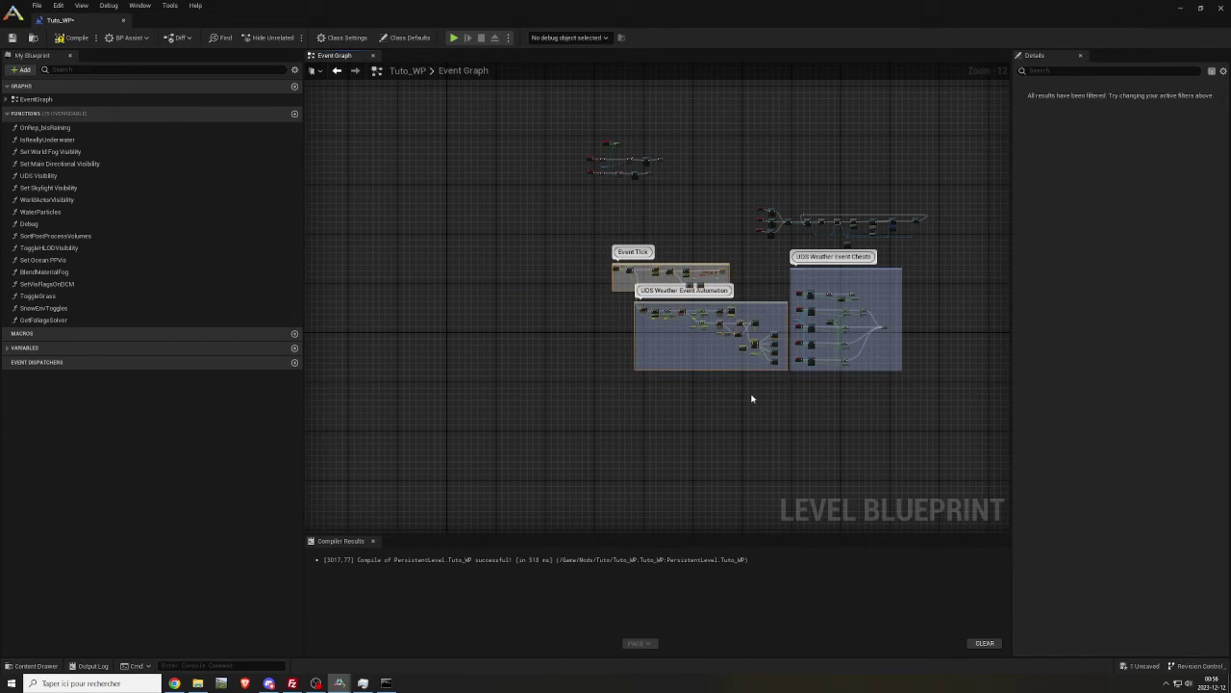
click(753, 398)
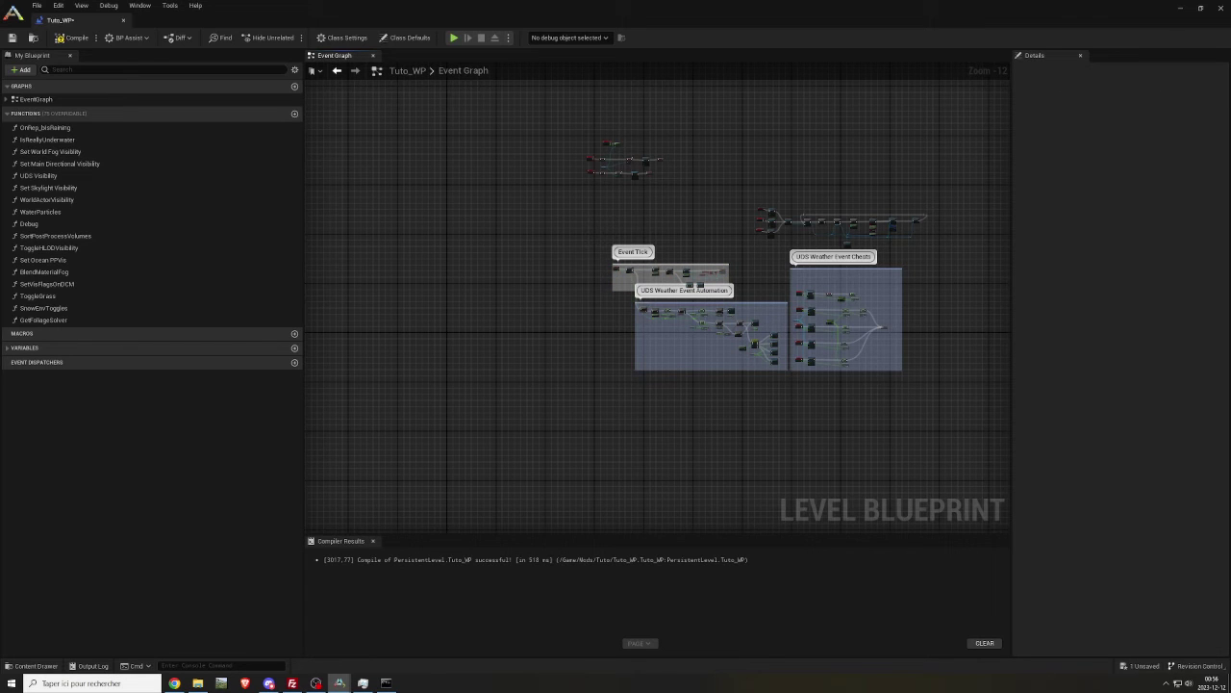
Step: Paste the Begin Play node group and move it right and up until it sits directly beside the Event Tick group
right_drag(789, 289, 911, 263)
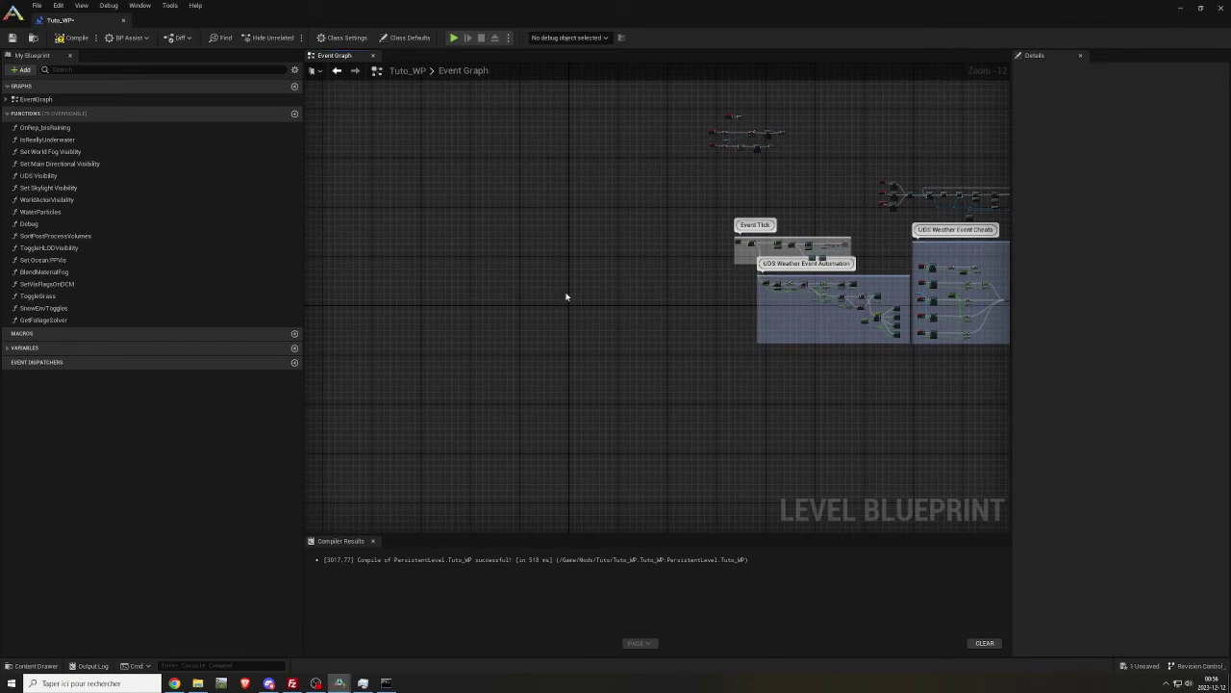
key(ctrl+v)
key(Right)
key(Right)
key(Right)
key(Right)
key(Right)
key(Right)
key(Right)
key(Right)
key(Right)
key(Right)
key(Right)
key(Right)
key(Right)
key(Right)
key(Right)
key(Right)
key(Right)
key(Right)
key(Right)
key(Right)
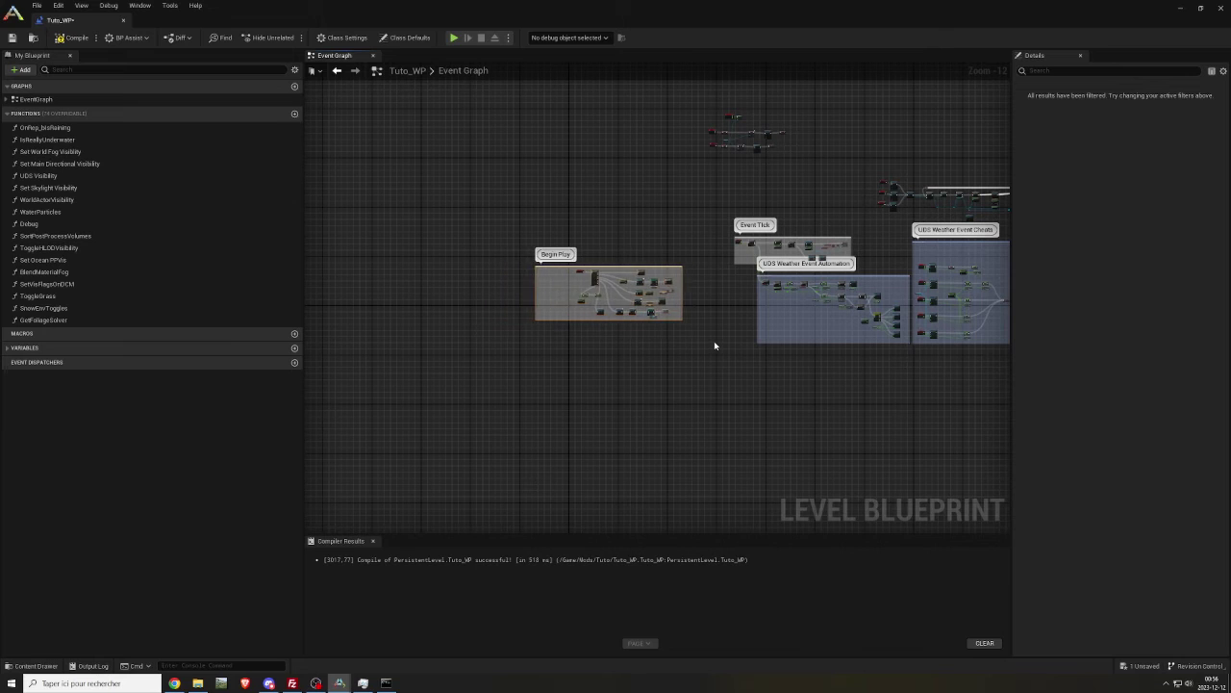
key(Right)
key(Right)
key(Right)
key(Right)
key(Right)
key(Right)
key(Right)
key(Right)
key(Right)
key(Right)
key(Right)
key(Right)
key(Right)
key(Right)
key(Right)
key(Right)
key(Right)
key(Right)
key(Right)
key(Right)
key(Up)
key(Up)
key(Up)
key(Up)
key(Up)
key(Up)
key(Up)
key(Up)
key(Up)
key(Up)
key(Up)
key(Up)
key(Up)
key(Up)
key(Up)
key(Up)
key(Up)
key(Up)
key(Up)
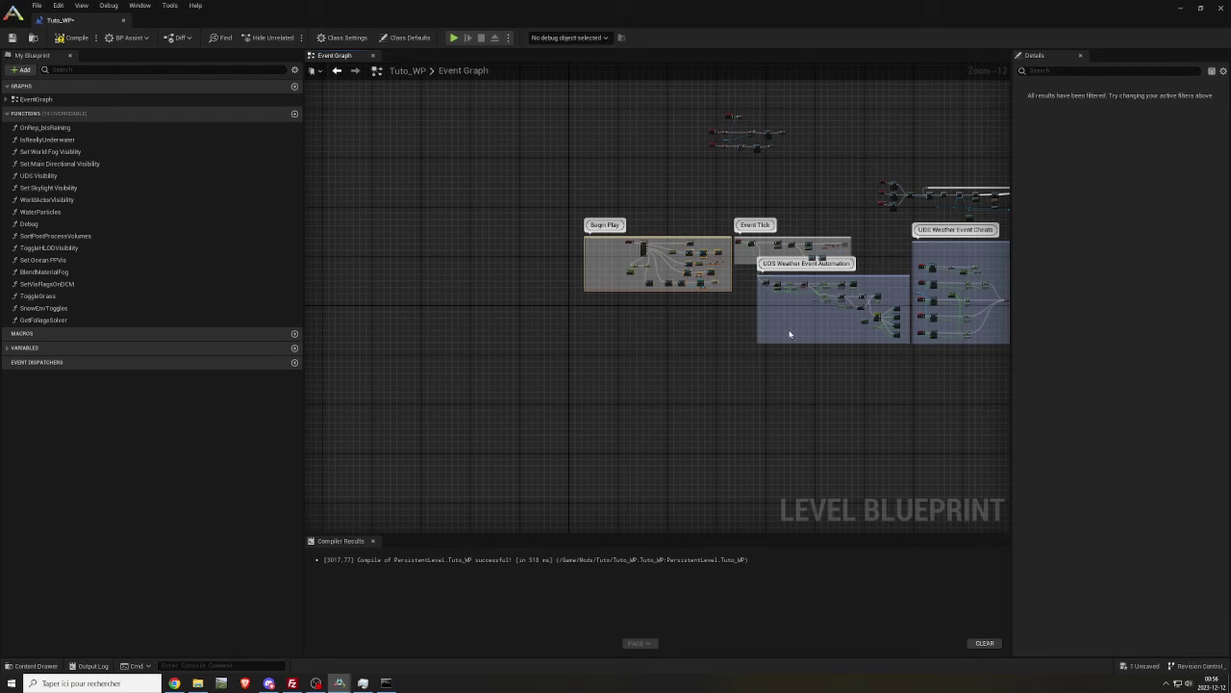
Step: Paste the Custom Events and console fog toggle groups and align them beneath the Begin Play group's right and left edges
key(ctrl+v)
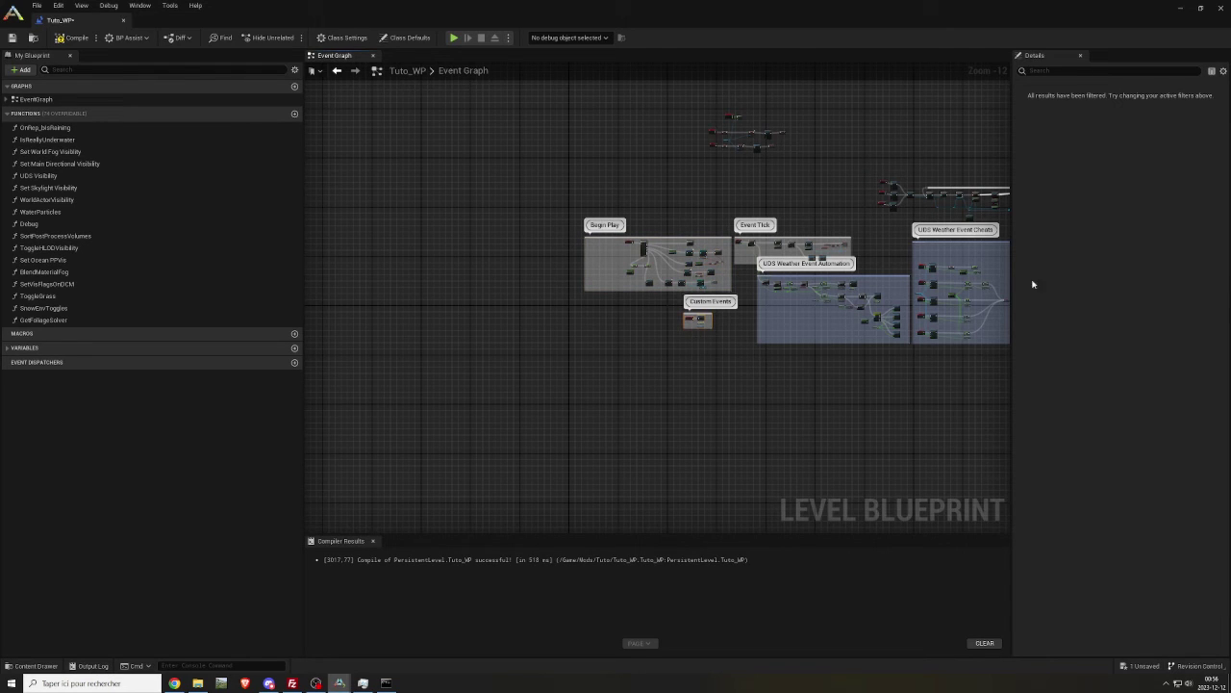
key(ctrl+v)
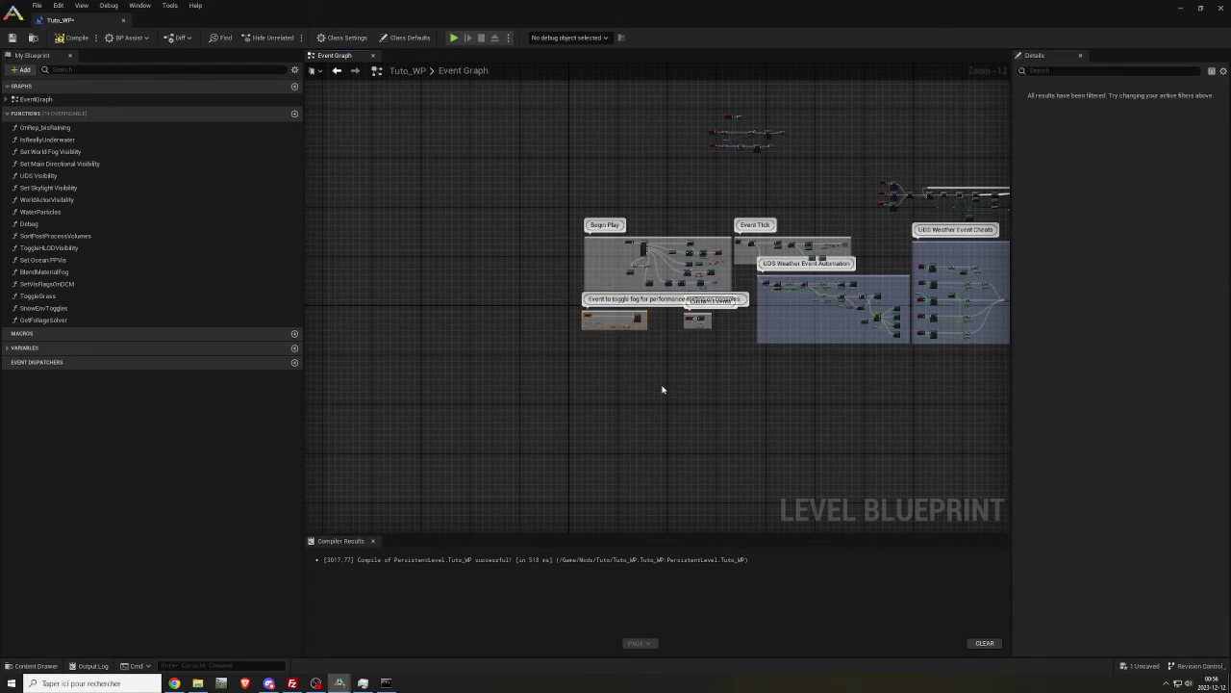
drag(724, 341, 724, 316)
scroll(724, 315, up, 4)
scroll(752, 304, up, 2)
click(754, 297)
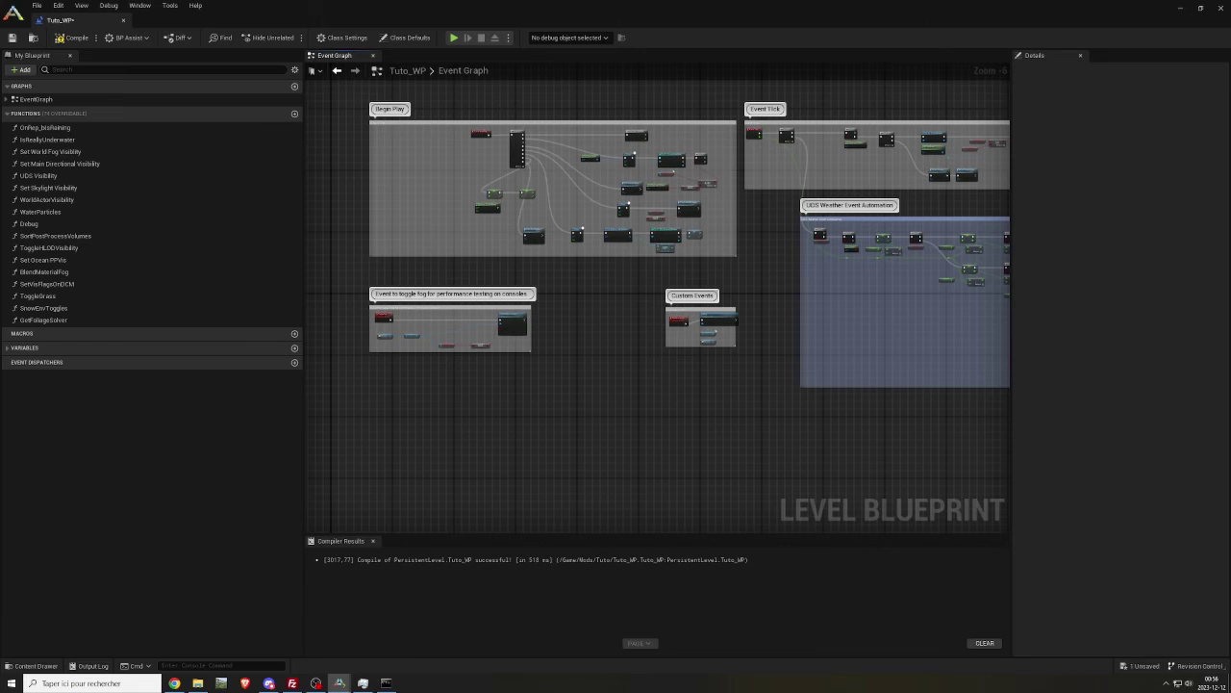
Step: Paste the On Any PP Events group and move it up and slightly left, just beneath the fog toggle and Custom Events groups
scroll(673, 321, down, 6)
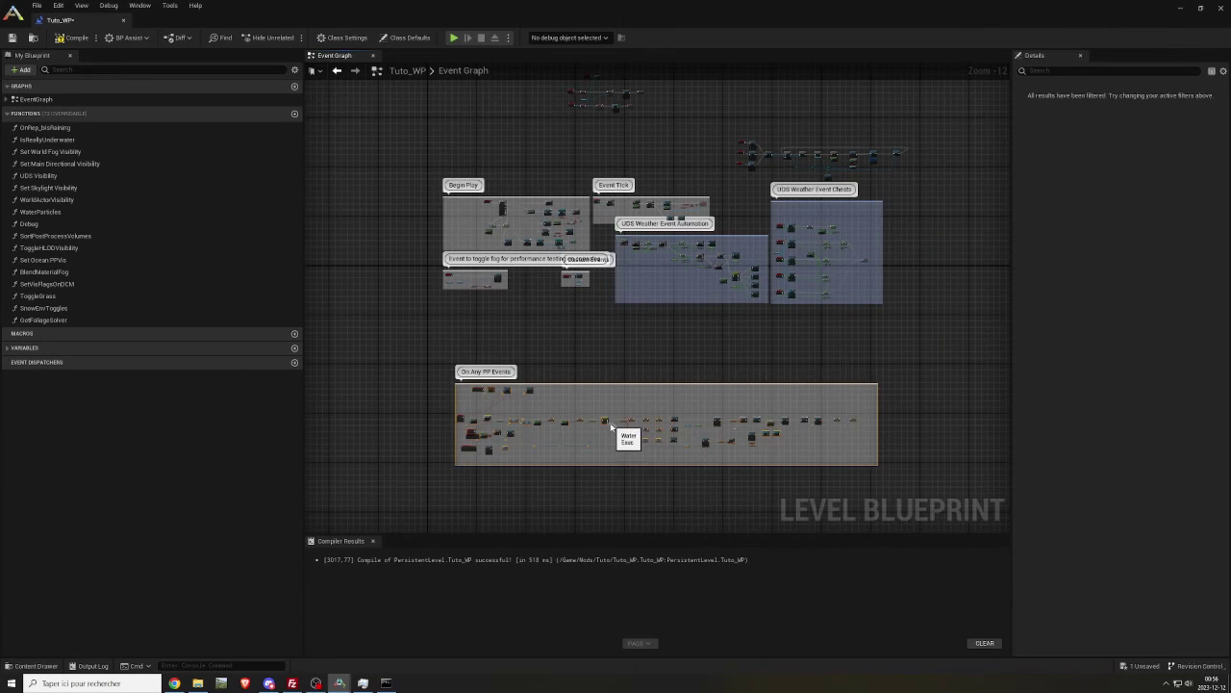
key(Up)
key(Up)
key(Up)
key(Up)
key(Up)
key(Up)
key(Up)
key(Up)
key(Up)
key(Up)
key(Up)
key(Up)
key(Up)
key(Up)
key(Up)
key(Up)
key(Up)
key(Up)
key(Up)
key(Up)
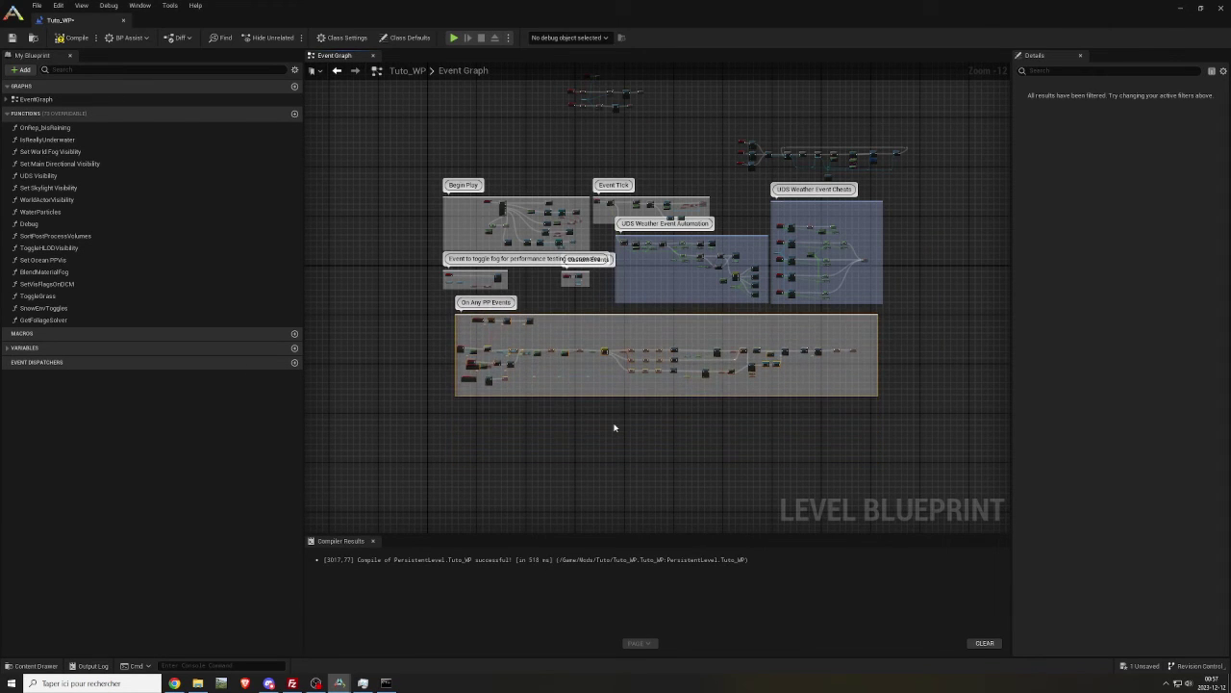
key(Left)
key(Left)
click(614, 426)
Step: Replace the Unknown reference shared by the StopTime and StartTime events with a reference to the UDS_Island actor
scroll(511, 211, up, 6)
right_drag(648, 99, 574, 238)
scroll(594, 258, up, 7)
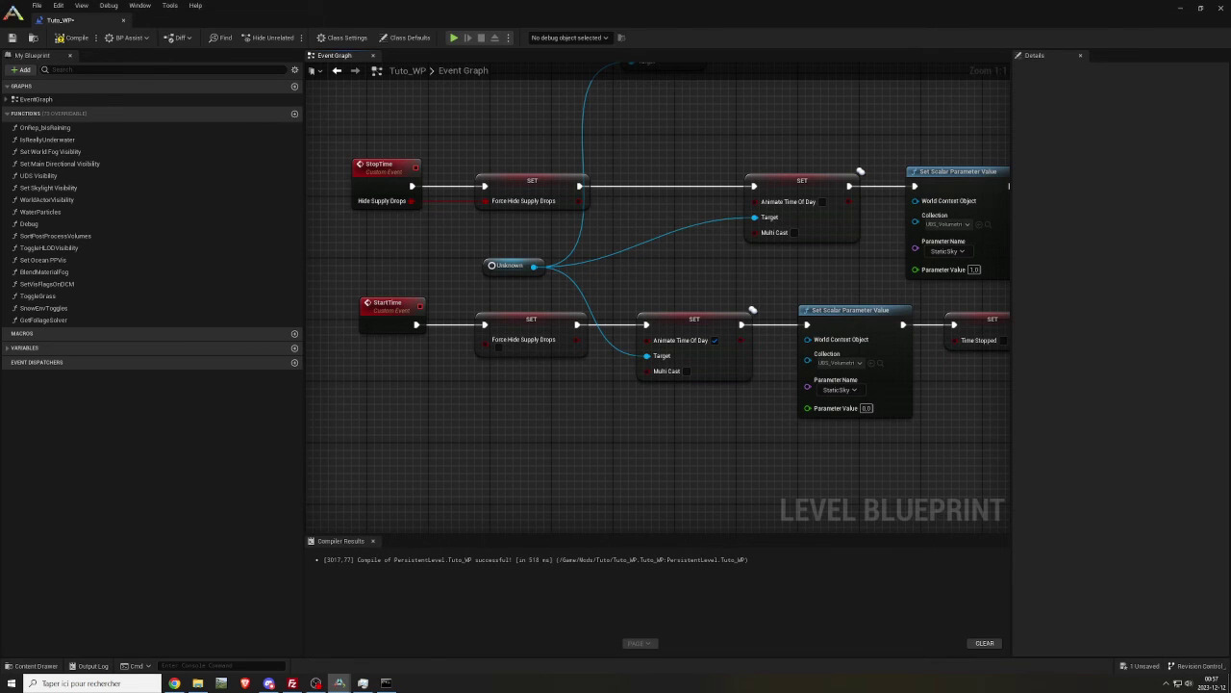
double_click(703, 19)
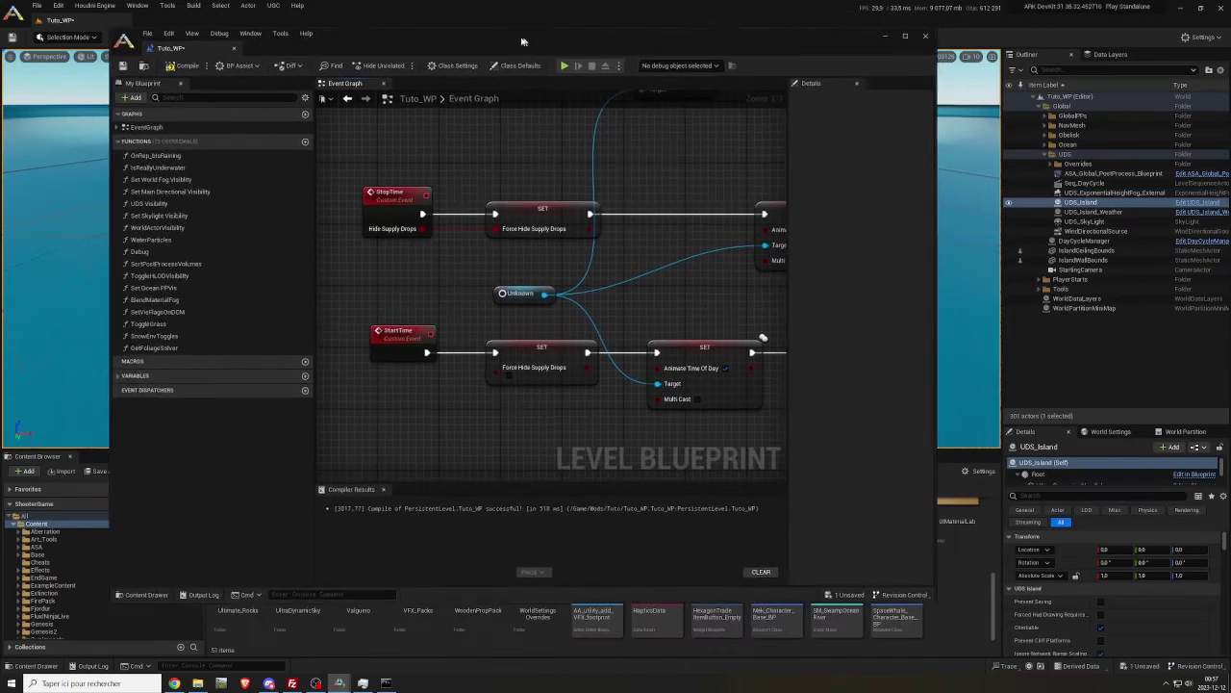
drag(635, 265, 455, 286)
key(Delete)
scroll(634, 269, down, 1)
right_drag(645, 279, 502, 248)
scroll(501, 247, down, 1)
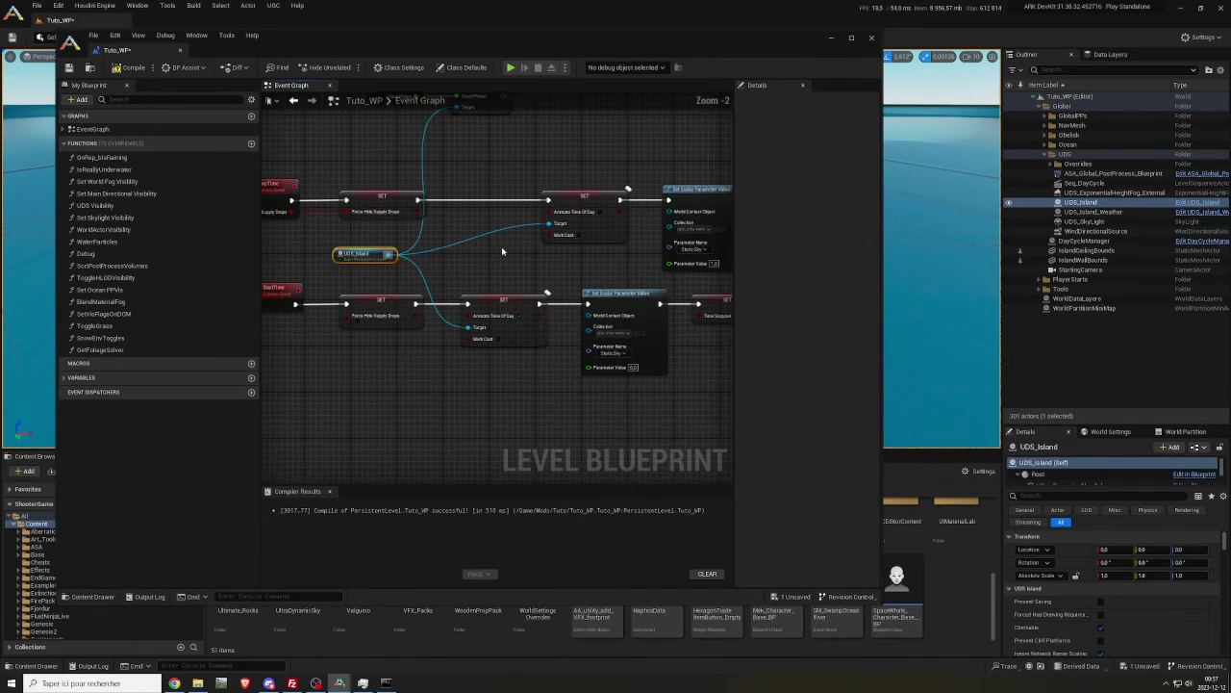
Step: Delete the unconnected UDS Visibility node below the Ascend event chain
right_drag(627, 255, 407, 266)
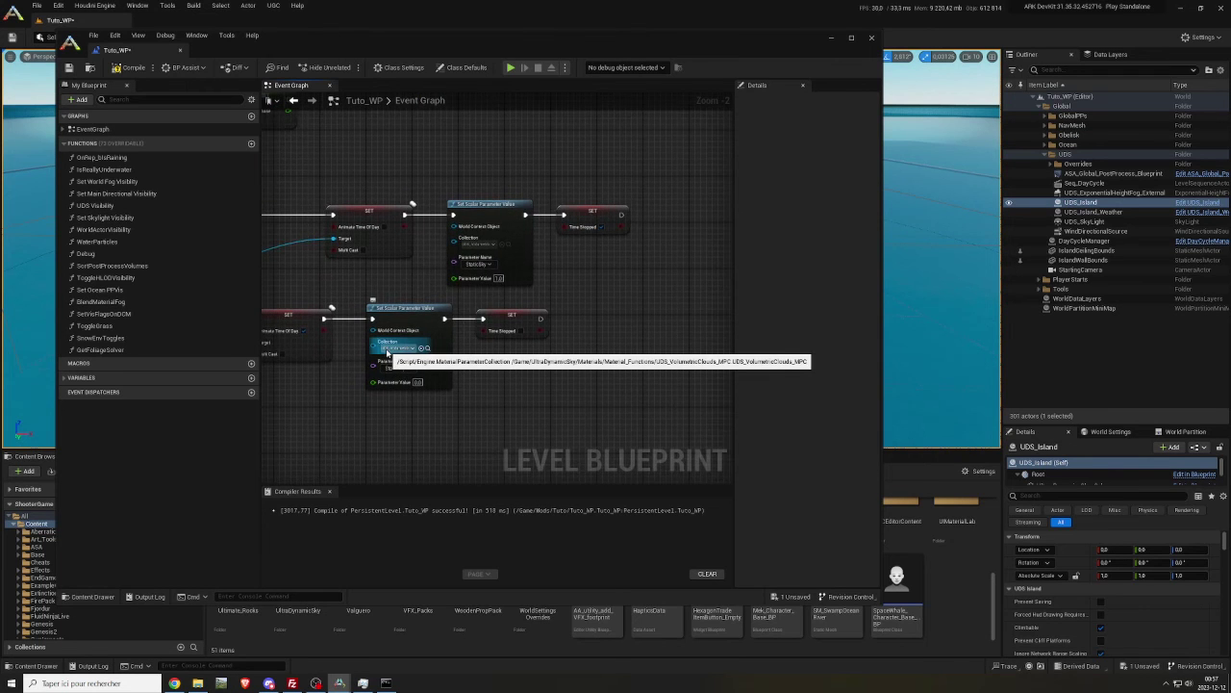
scroll(565, 291, down, 4)
scroll(566, 292, down, 6)
right_drag(632, 357, 426, 319)
scroll(528, 320, up, 9)
right_drag(527, 319, 591, 326)
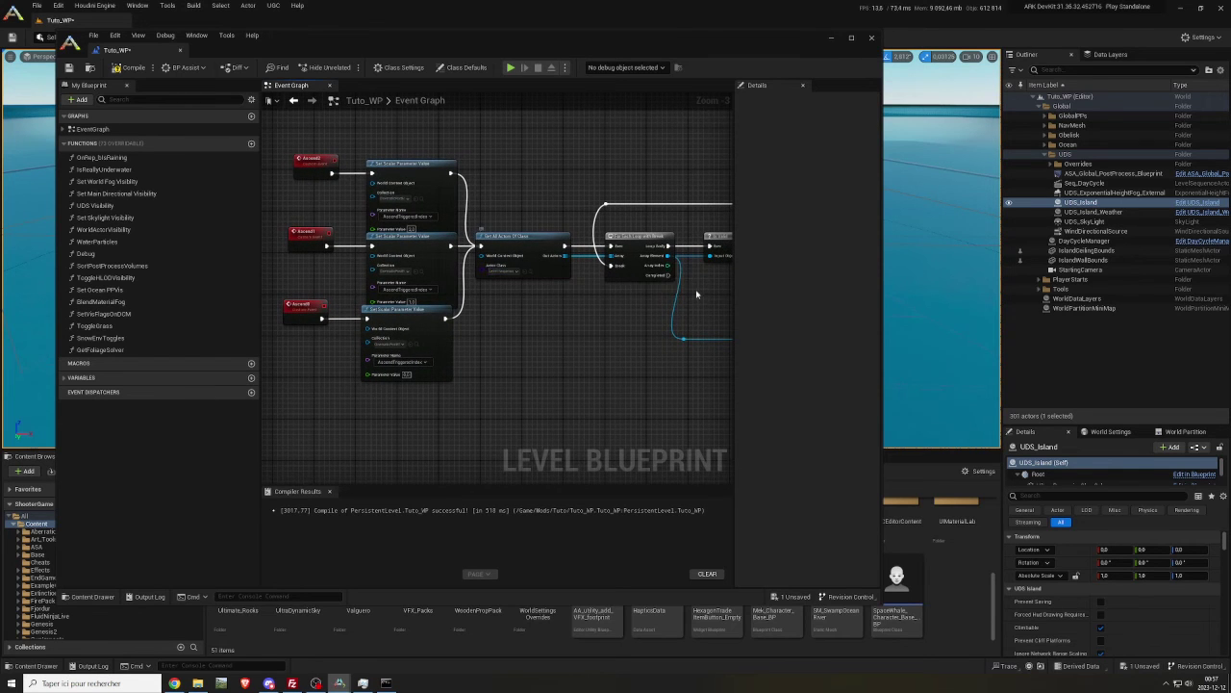
right_drag(703, 295, 363, 294)
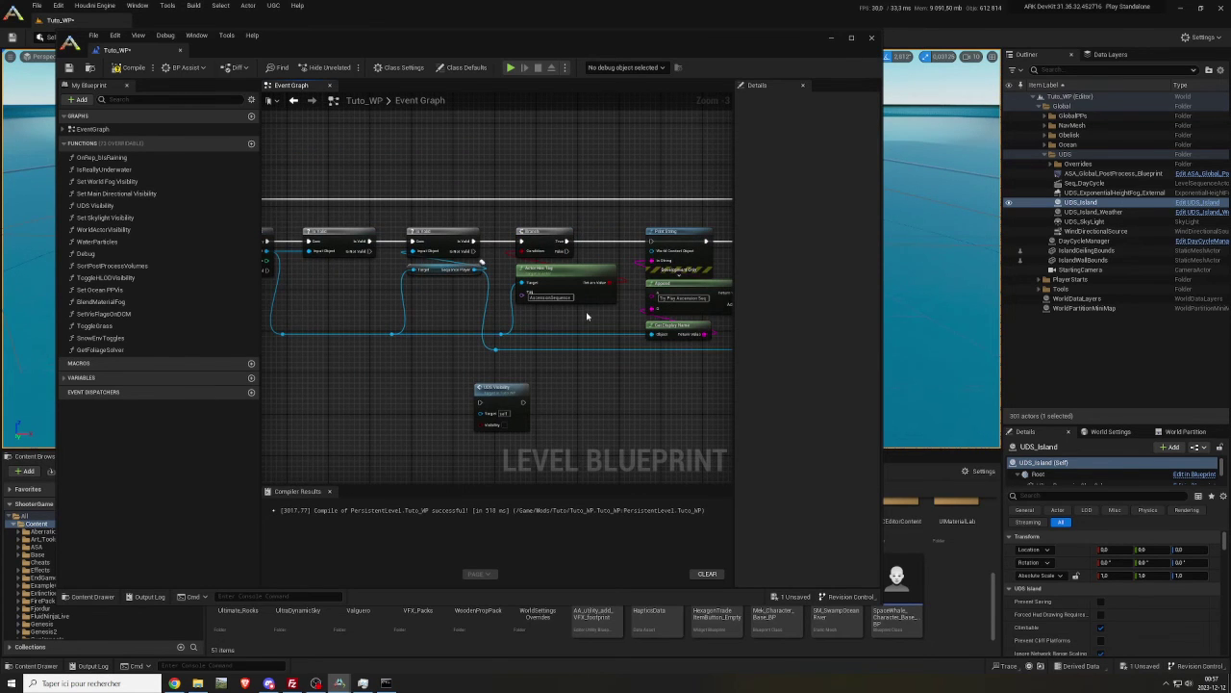
click(495, 389)
key(Delete)
Step: Select the whole Ascend event node chain above the weather groups and delete it
right_drag(640, 364, 674, 366)
scroll(608, 367, down, 5)
right_drag(488, 273, 381, 220)
drag(380, 224, 711, 320)
key(Delete)
Step: Move the StopTime and StartTime event nodes down, closer to the top of the Event Tick group
right_drag(505, 319, 728, 336)
drag(393, 122, 600, 215)
key(Down)
key(Down)
key(Down)
key(Down)
key(Down)
key(Down)
key(Down)
click(590, 343)
Step: Replace the Unknown reference feeding Volume Fog Cube in the ToggleFog event group with a UDS_Island reference placed in its spot
right_drag(596, 325, 728, 151)
scroll(450, 250, up, 4)
scroll(452, 253, up, 1)
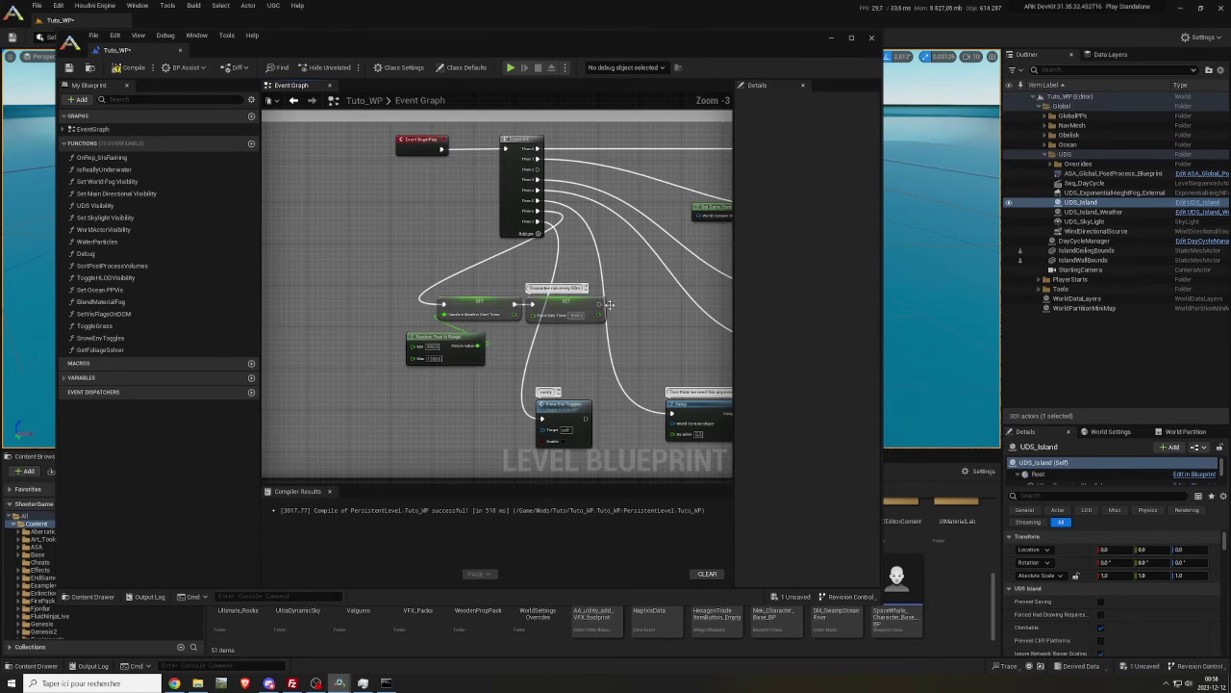
right_drag(623, 307, 382, 261)
right_drag(483, 269, 443, 268)
scroll(442, 267, down, 6)
right_drag(271, 385, 475, 309)
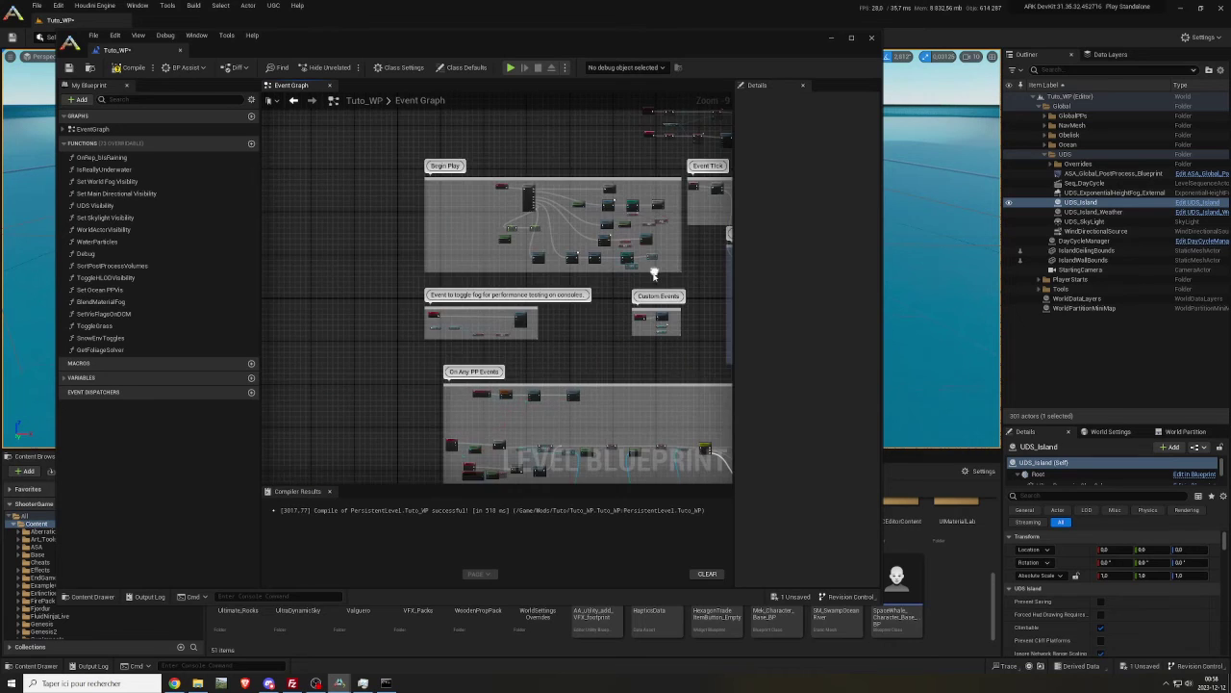
scroll(445, 330, up, 7)
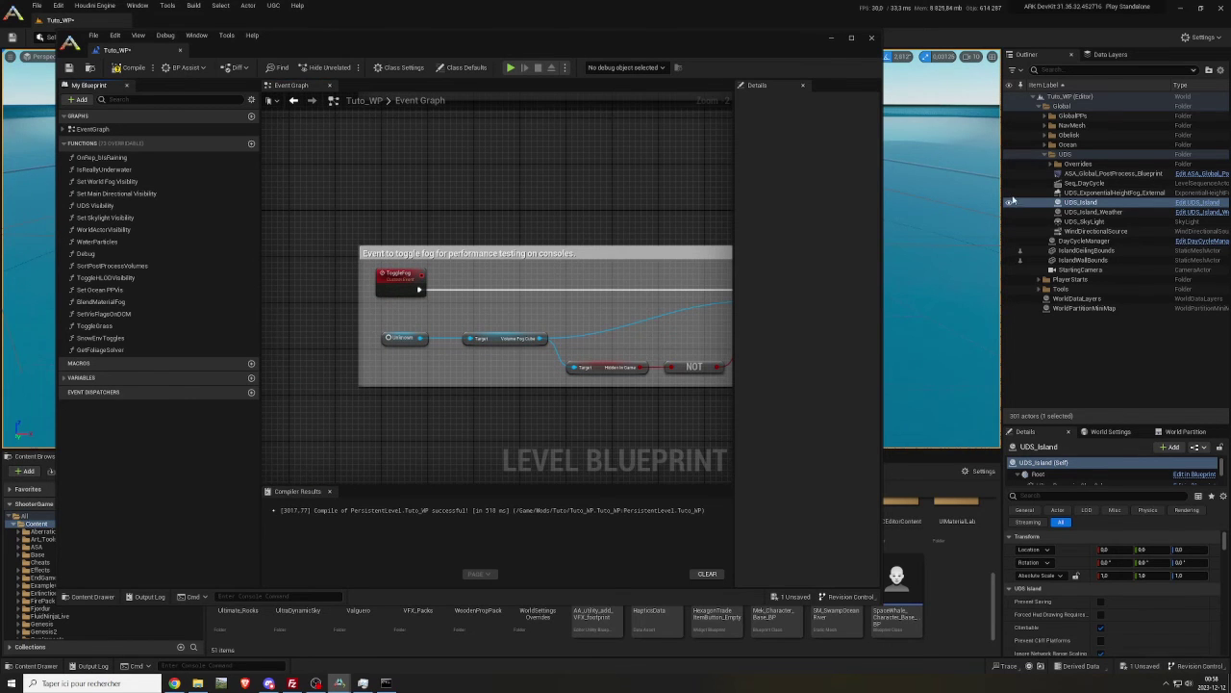
drag(1079, 203, 423, 354)
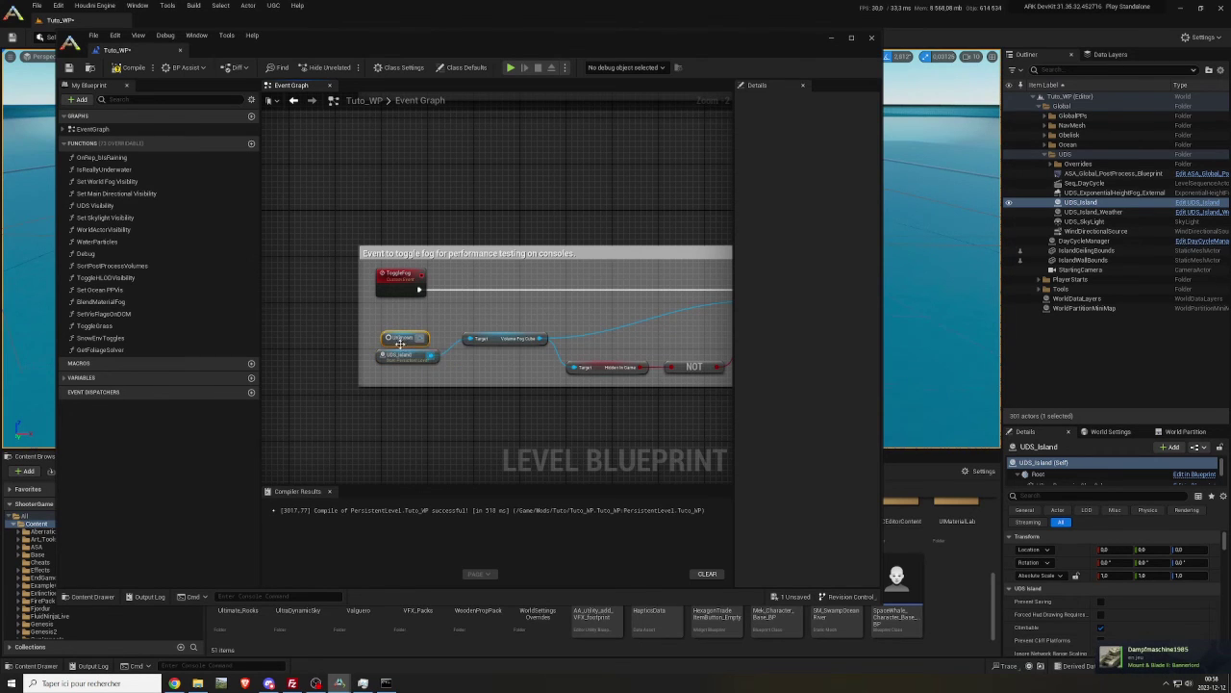
key(Delete)
drag(407, 358, 414, 346)
Step: Replace the Unknown reference in the Custom Events group with Benchmark_TEST from the Tools folder, linked to the Sequence Player target
right_drag(671, 334, 498, 332)
scroll(572, 315, down, 5)
scroll(573, 315, down, 5)
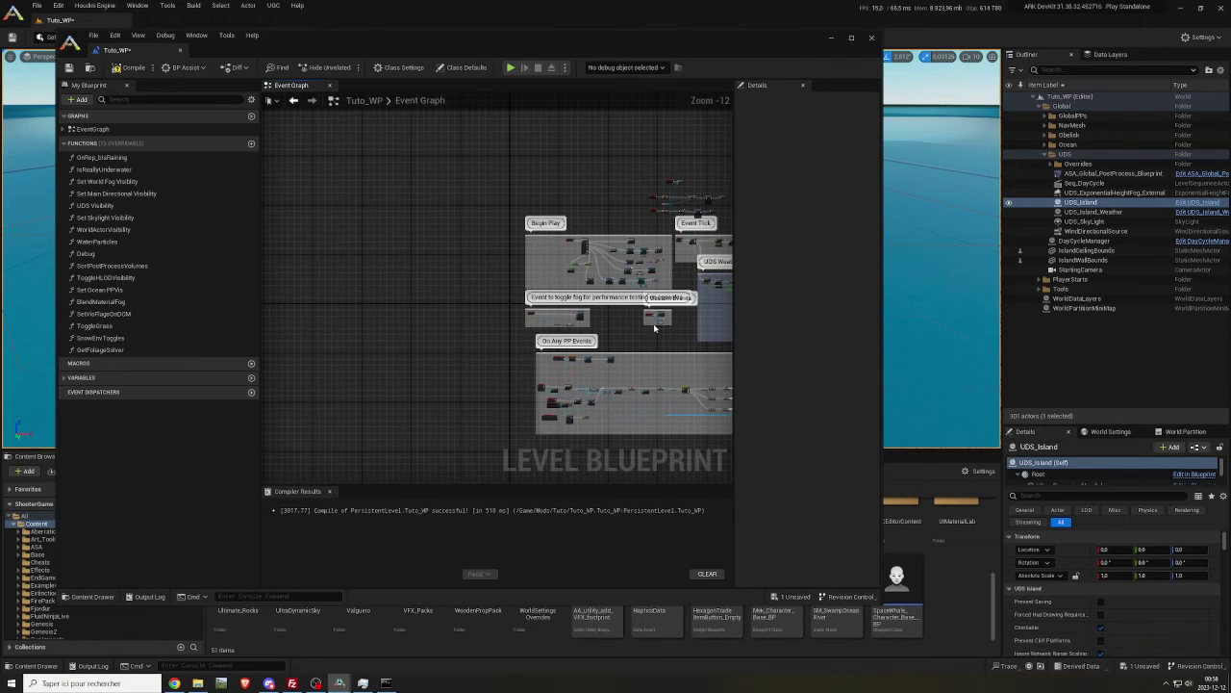
scroll(661, 323, up, 9)
scroll(670, 321, up, 3)
right_drag(566, 335, 429, 334)
click(1045, 154)
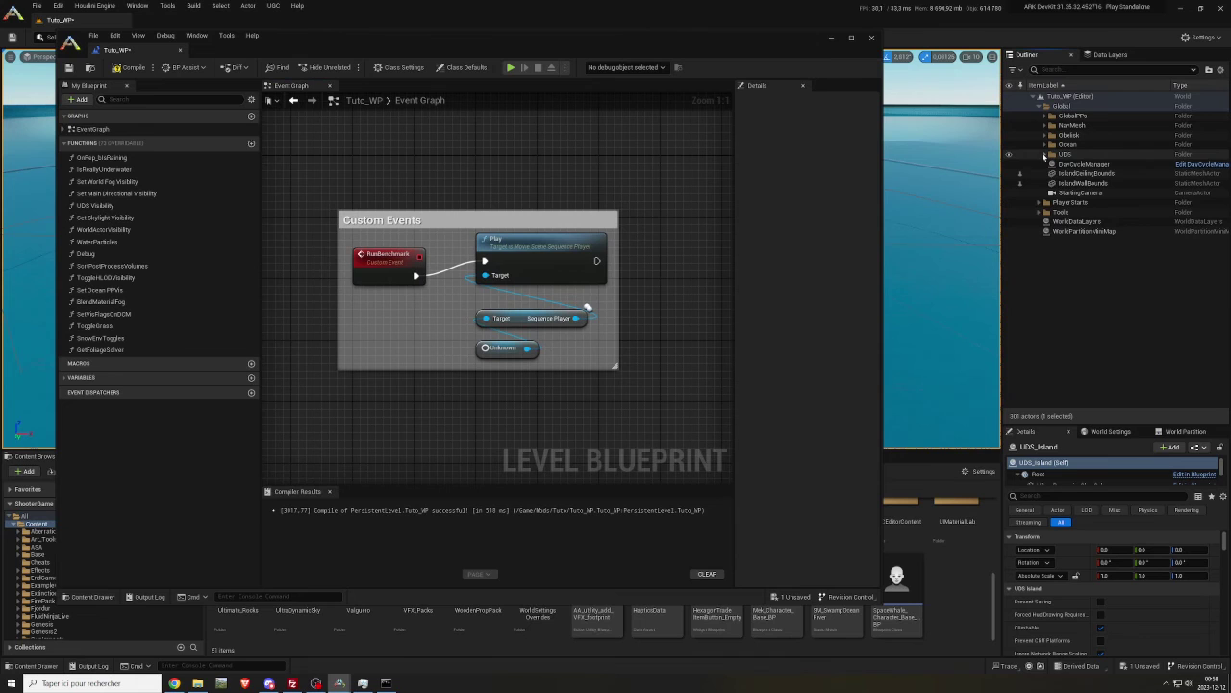
click(1042, 212)
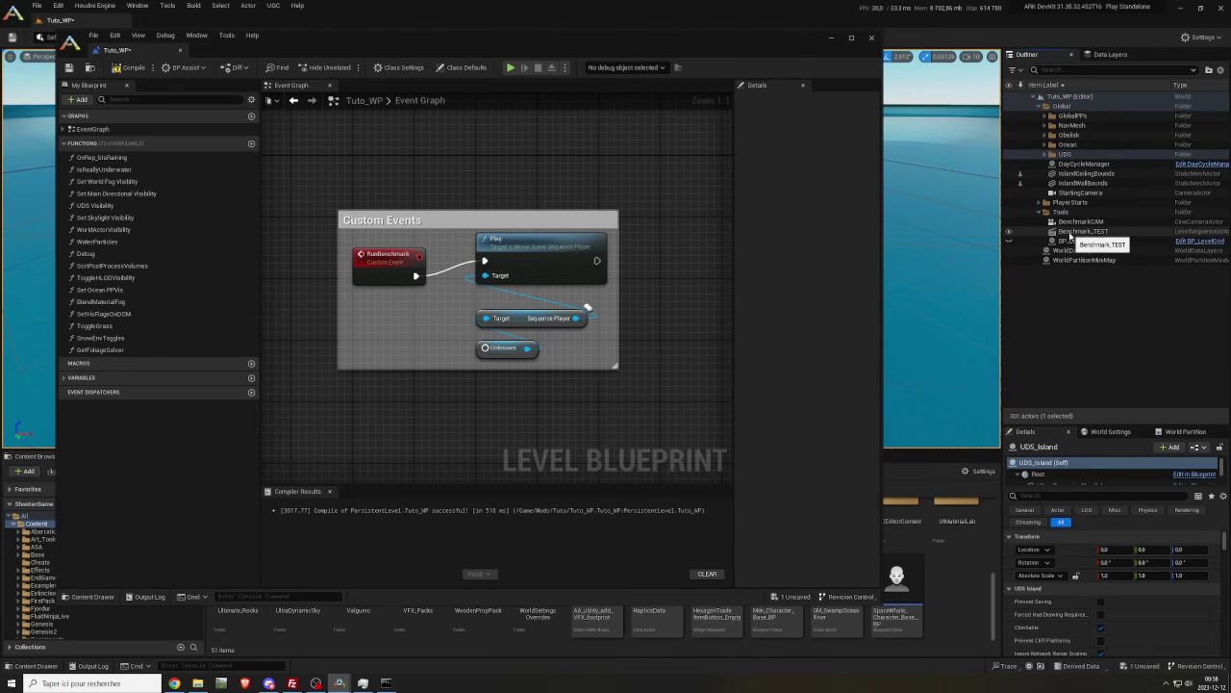
drag(1069, 238, 452, 384)
ctrl+drag(527, 352, 495, 352)
key(Delete)
Step: Replace the Unknown reference on the upper row of the On Any PP Events group with OceanPP from the Ocean folder
scroll(498, 350, down, 12)
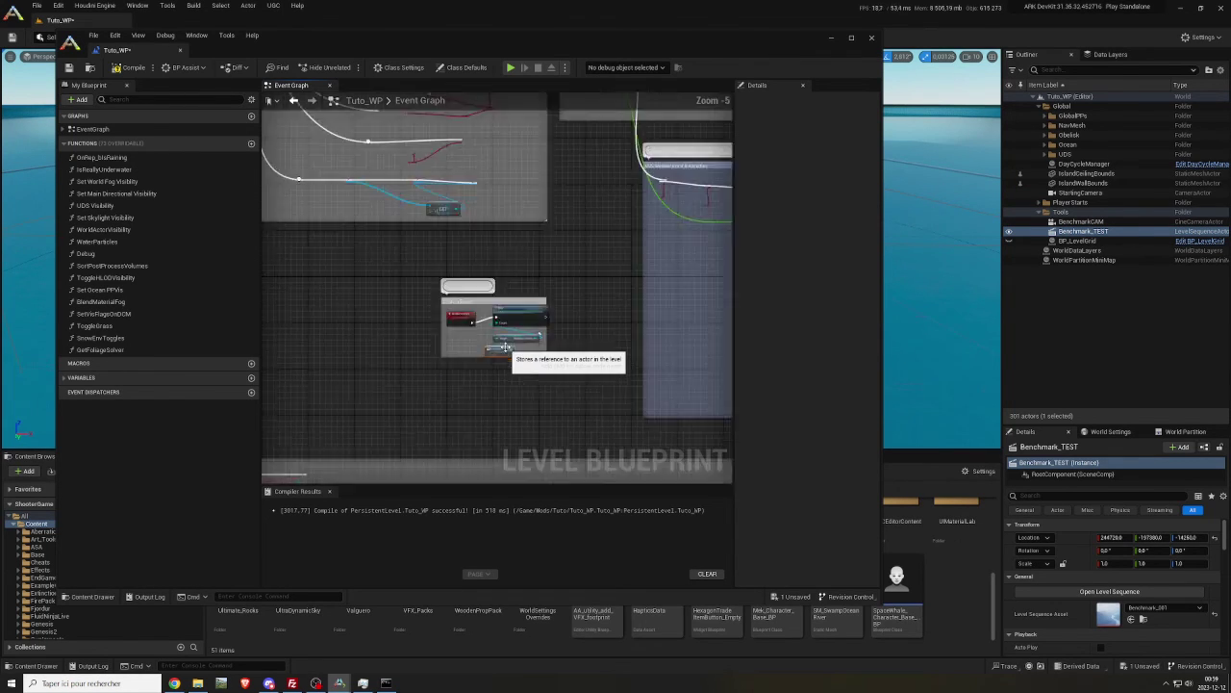
scroll(615, 333, up, 8)
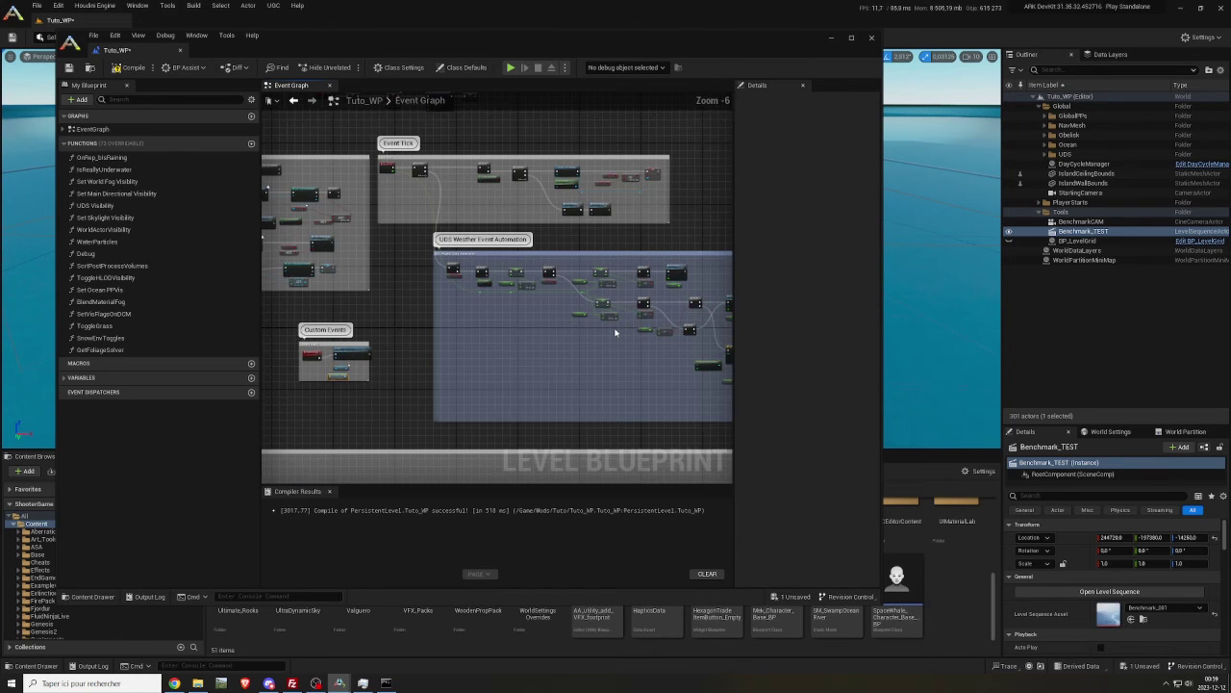
right_drag(544, 426, 302, 287)
scroll(450, 281, down, 3)
scroll(588, 258, up, 4)
scroll(649, 257, down, 4)
right_drag(640, 420, 593, 214)
scroll(558, 241, up, 3)
right_drag(490, 243, 524, 205)
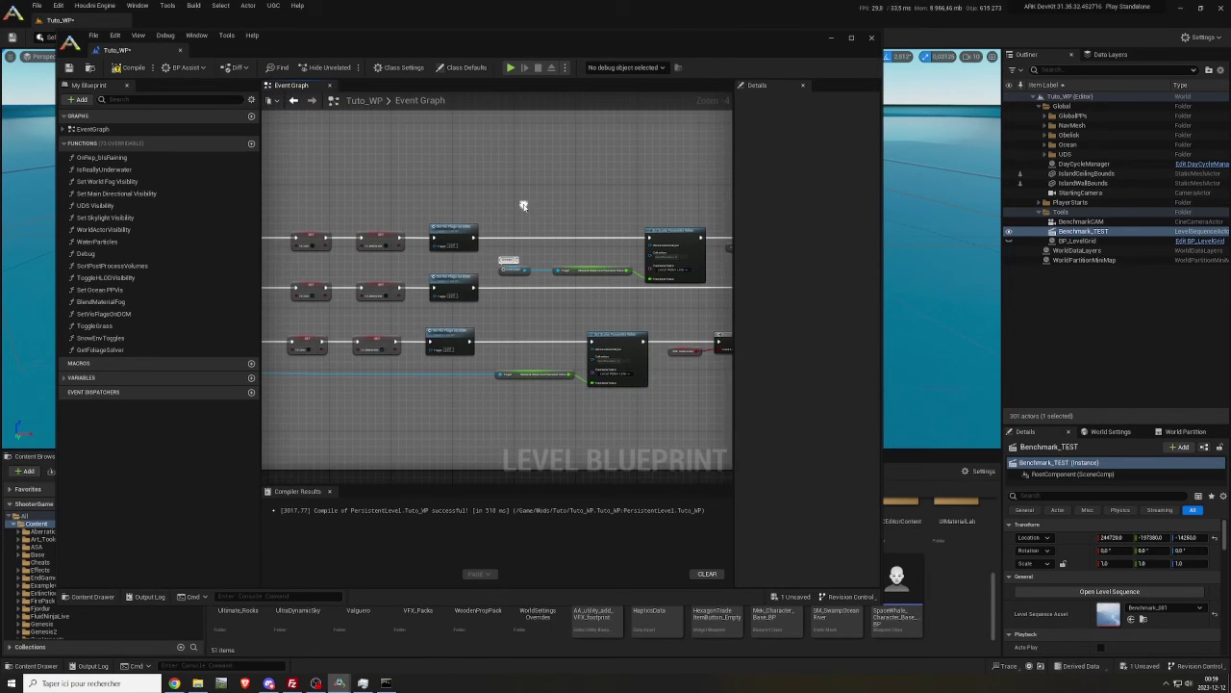
click(1046, 146)
drag(1070, 202, 515, 269)
click(516, 268)
key(Delete)
scroll(518, 252, down, 1)
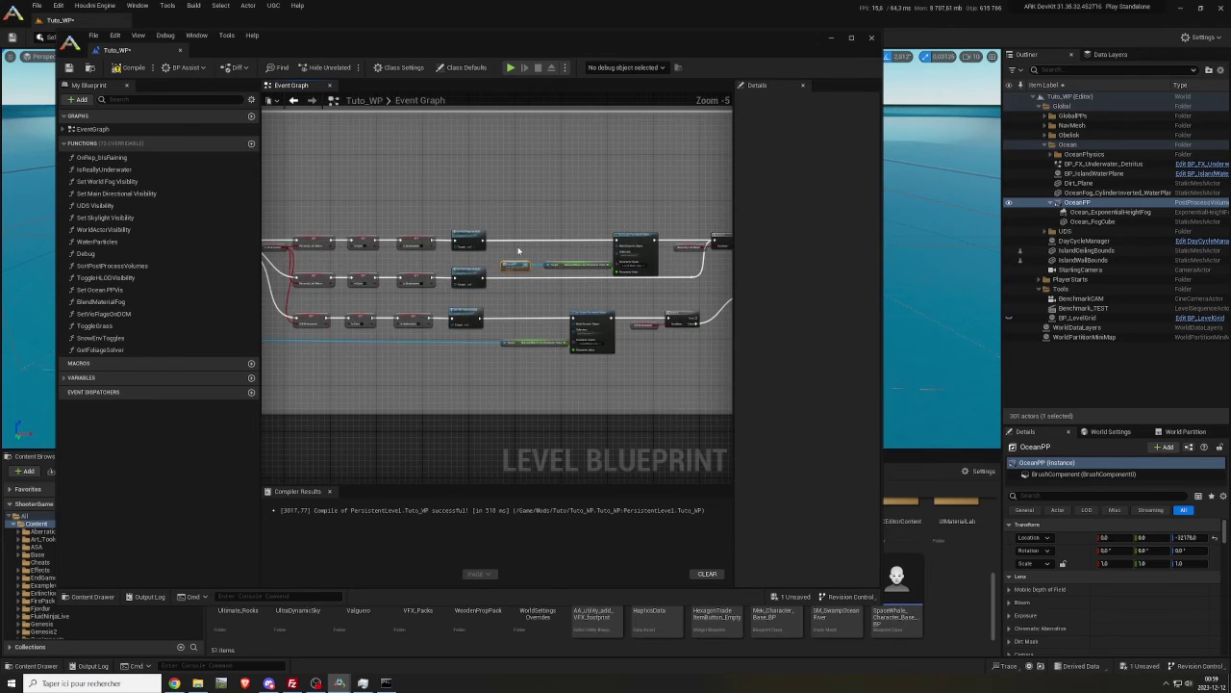
Step: Delete the On Post Process Volume Entered event with its Set Scalar Parameter Value and SET nodes from the On Any PP Events group
scroll(517, 250, down, 6)
right_drag(522, 229, 721, 230)
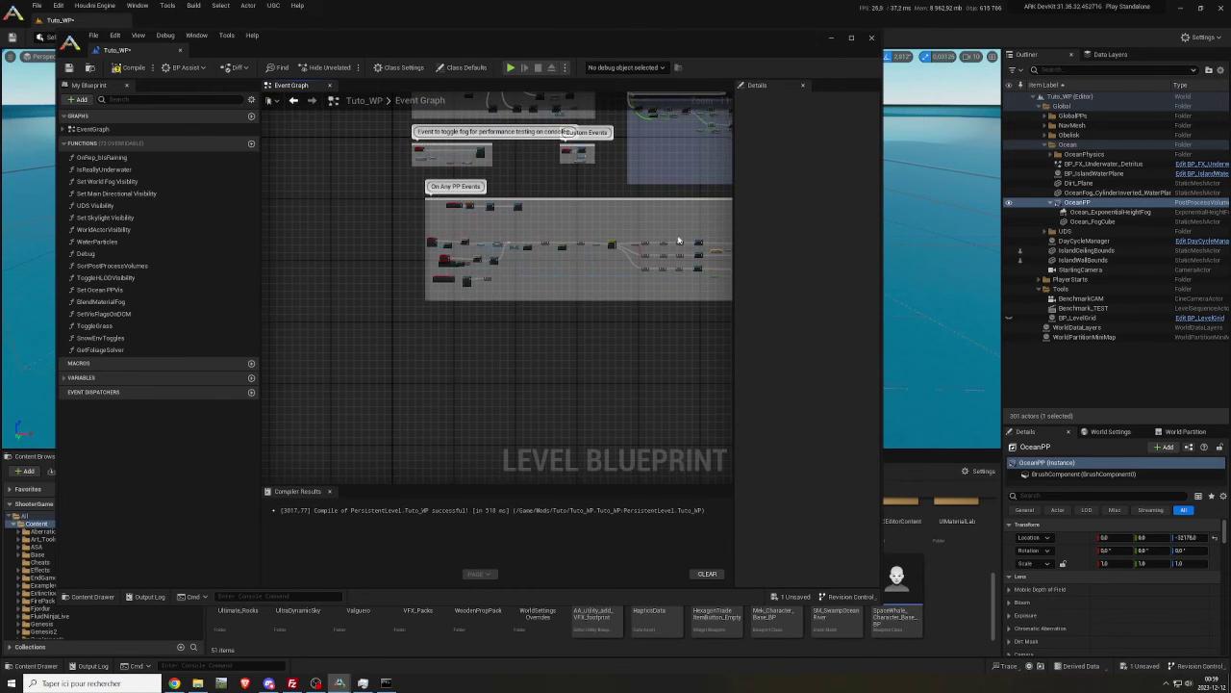
scroll(640, 242, up, 7)
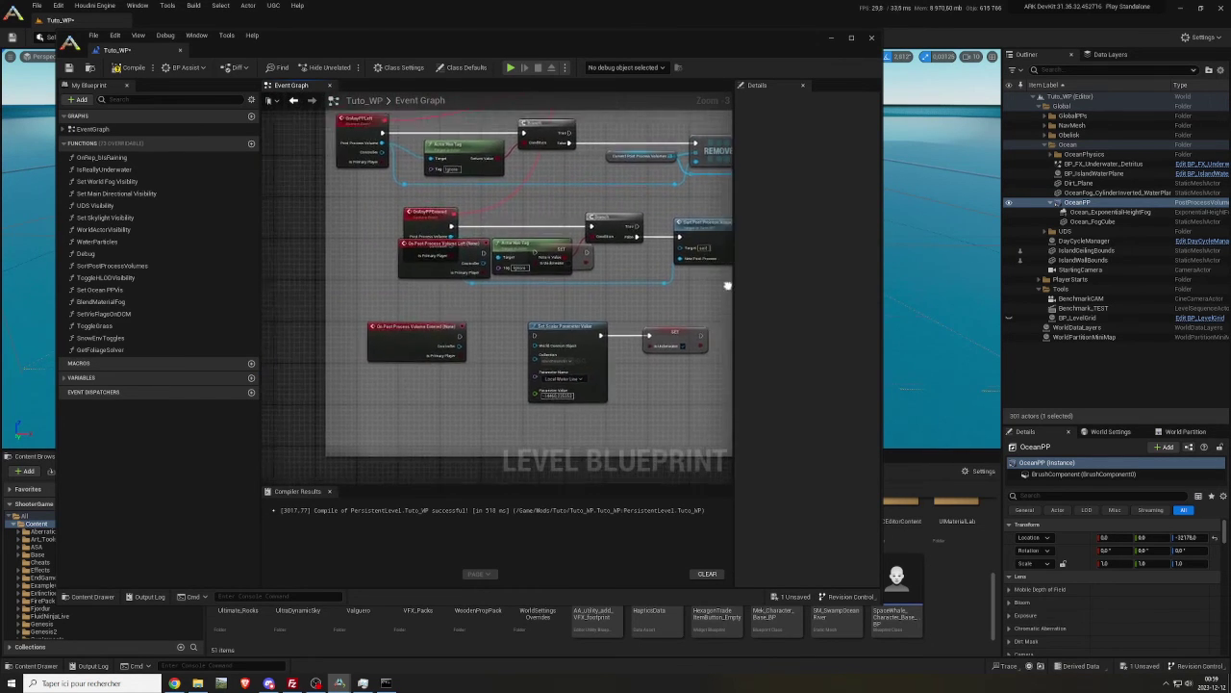
right_drag(708, 278, 692, 269)
drag(673, 384, 401, 315)
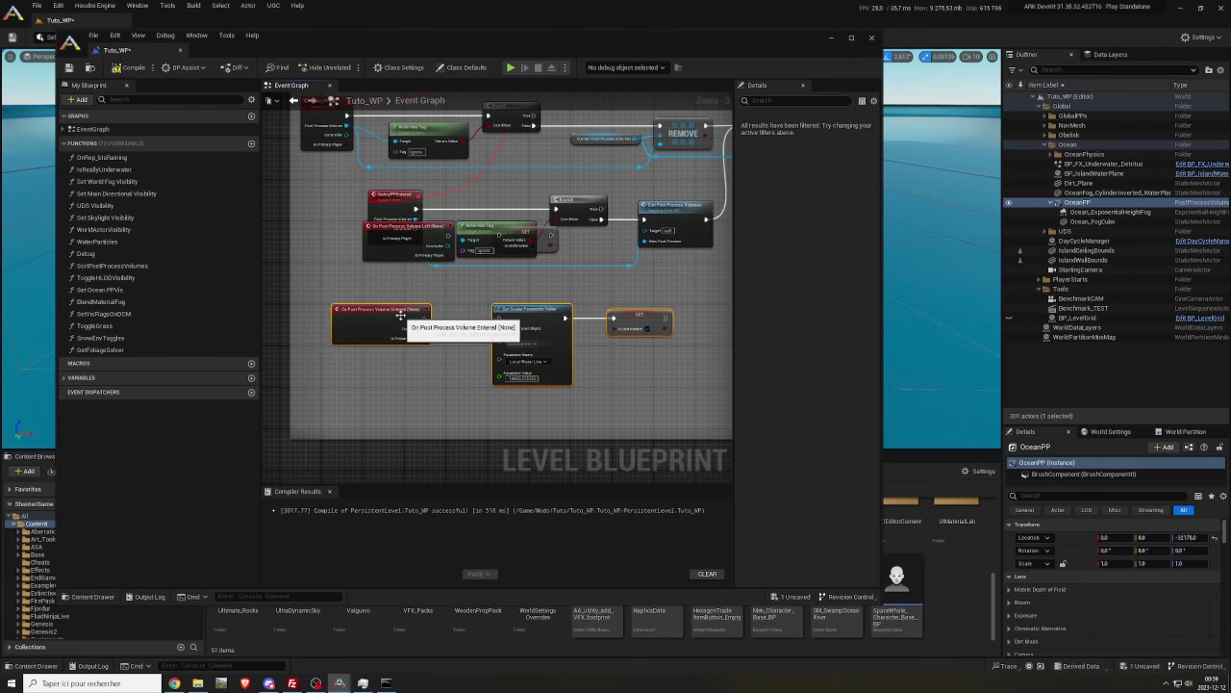
key(Delete)
Step: Pull the On Post Process Volume Left event and the Is Underwater SET node out from the overlapping nodes and delete both
drag(384, 255, 379, 332)
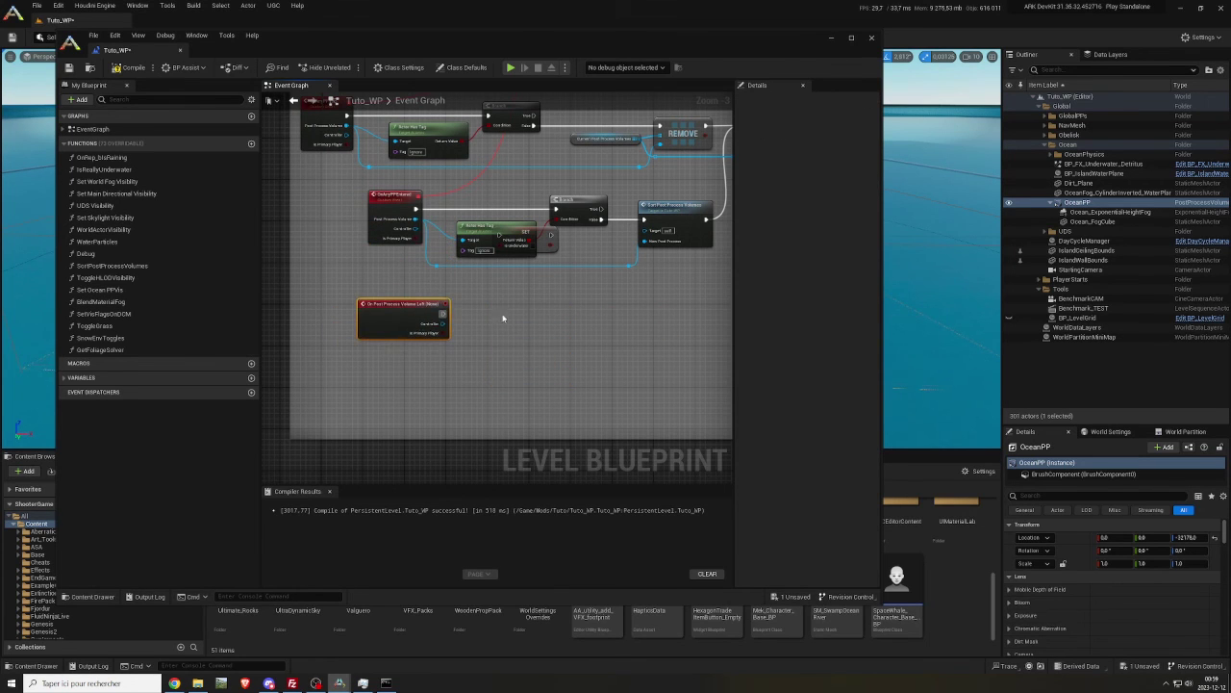
key(Delete)
drag(541, 242, 547, 304)
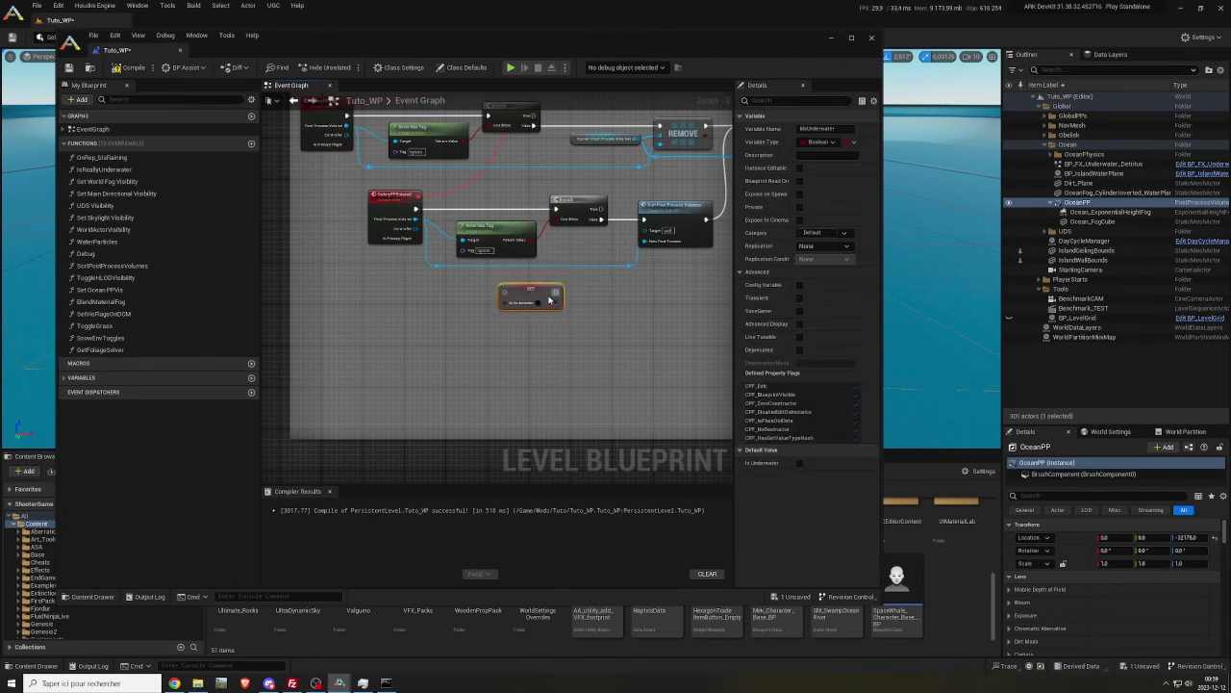
key(Delete)
Step: Check the overall Event Graph, save the level blueprint and close its editor
scroll(546, 299, down, 9)
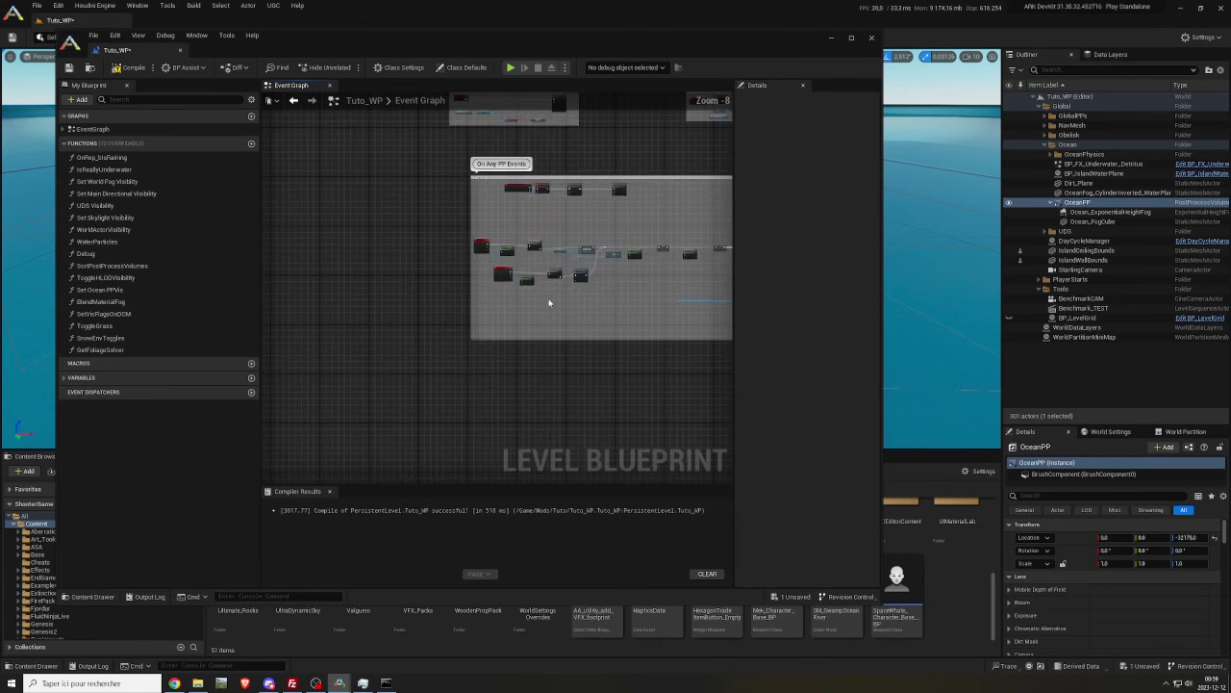
right_drag(587, 223, 376, 292)
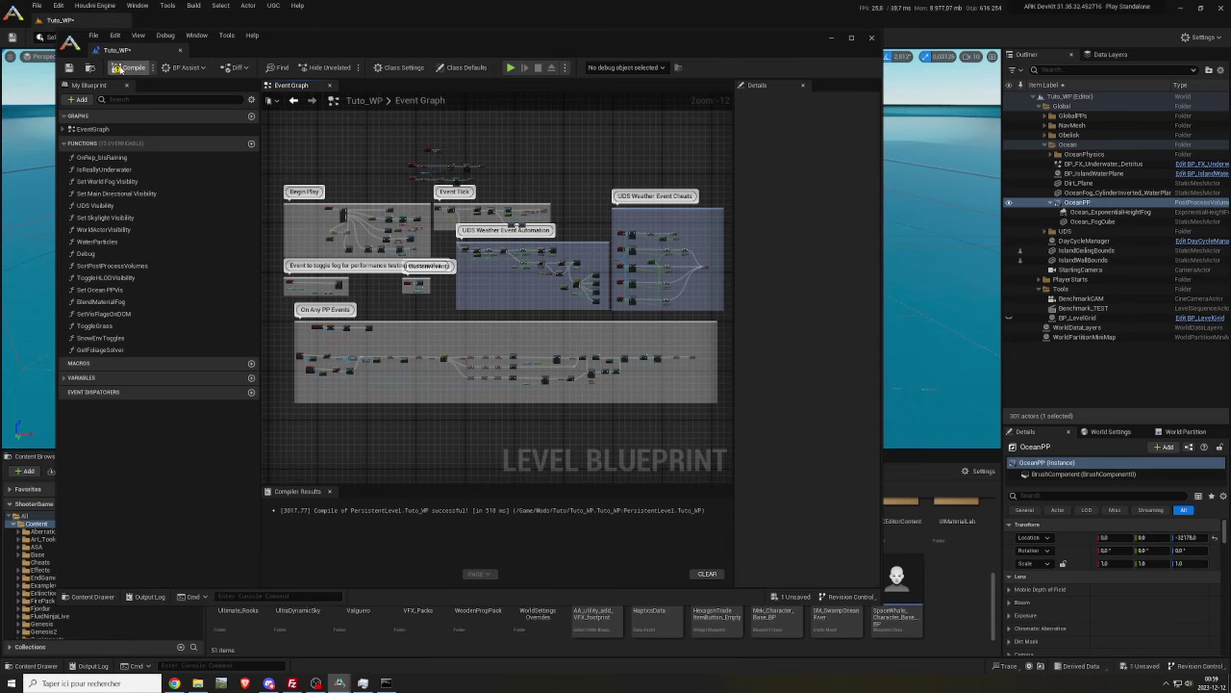
click(70, 71)
click(179, 50)
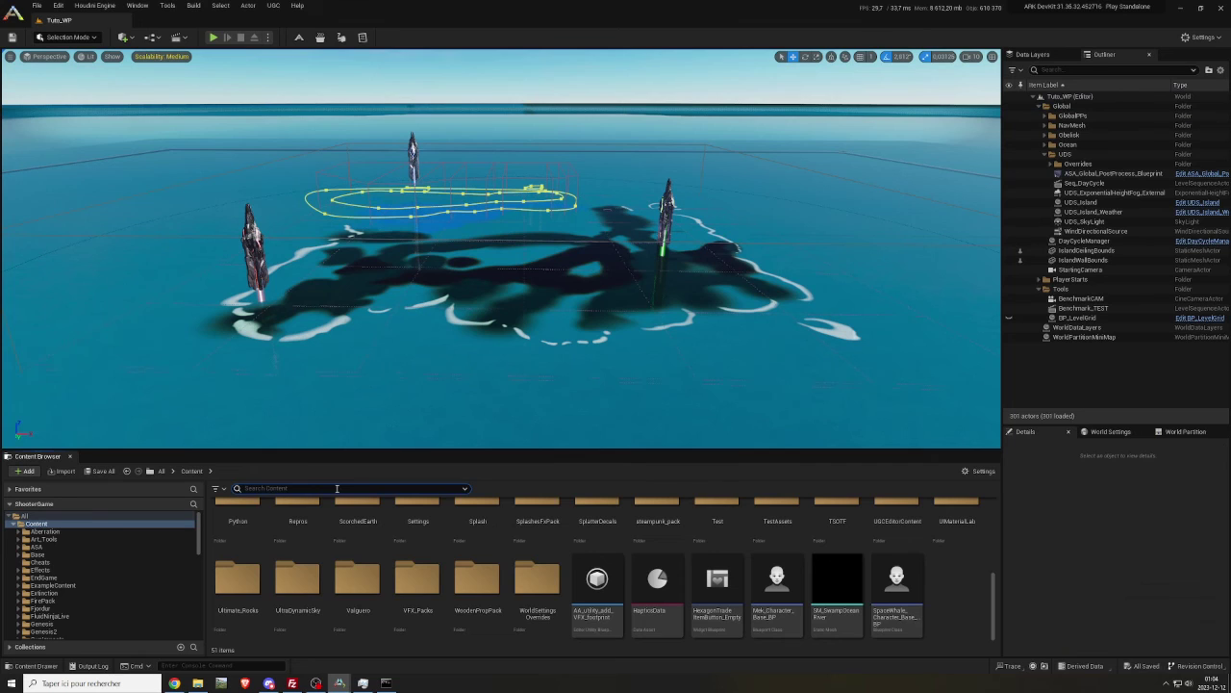
Step: Search the project content for "bindfluid" and place BP_BindFluidSimBuffer_Global in the level
text(h)
text(indfl)
text(uid)
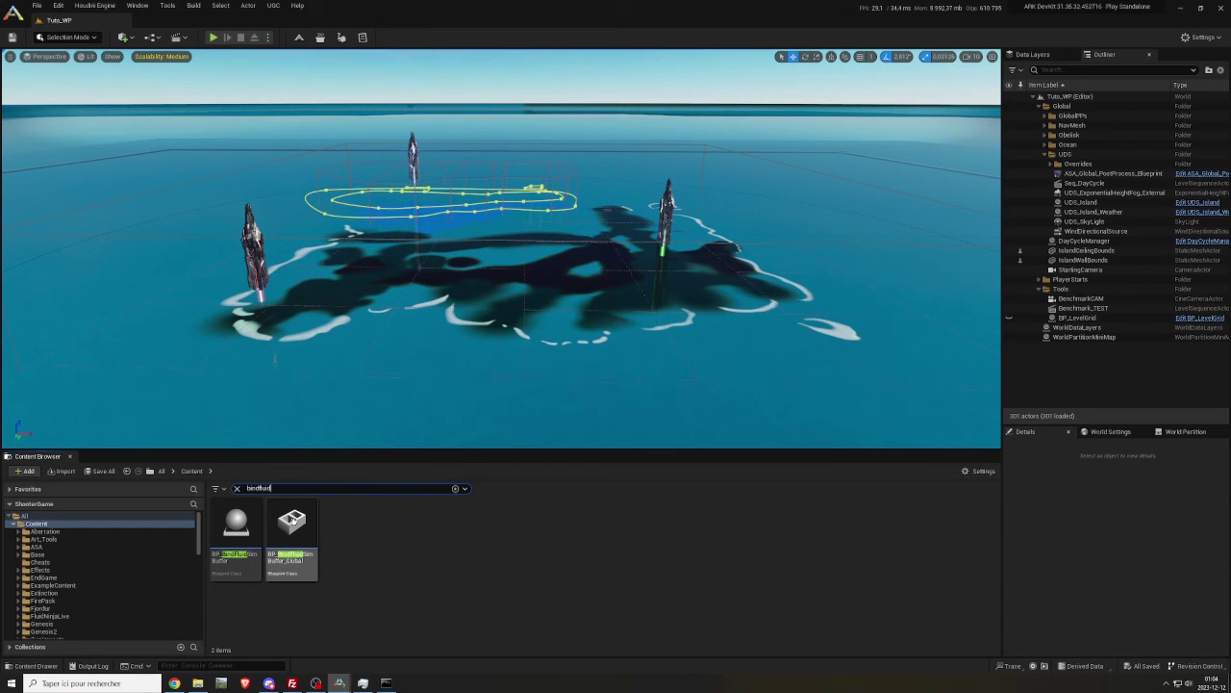
drag(291, 520, 406, 371)
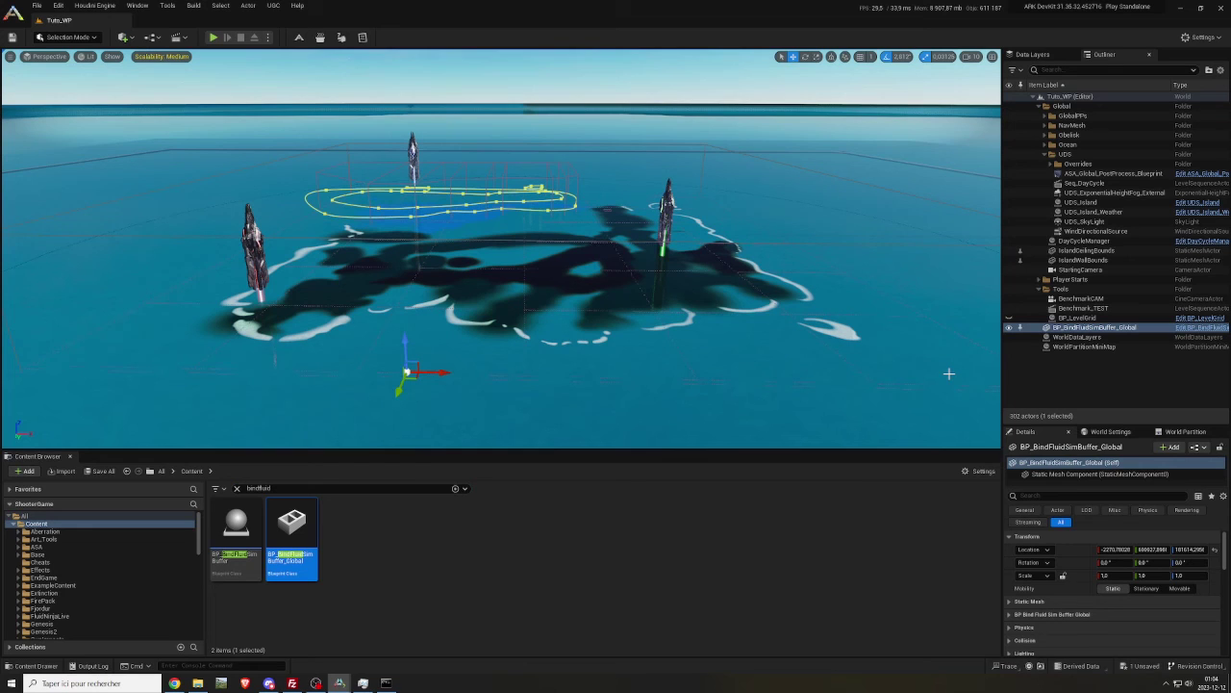
Step: Set the location of BP_BindFluidSimBuffer_Global to 0, 0, 0
click(1116, 549)
text(0)
click(1157, 550)
text(0)
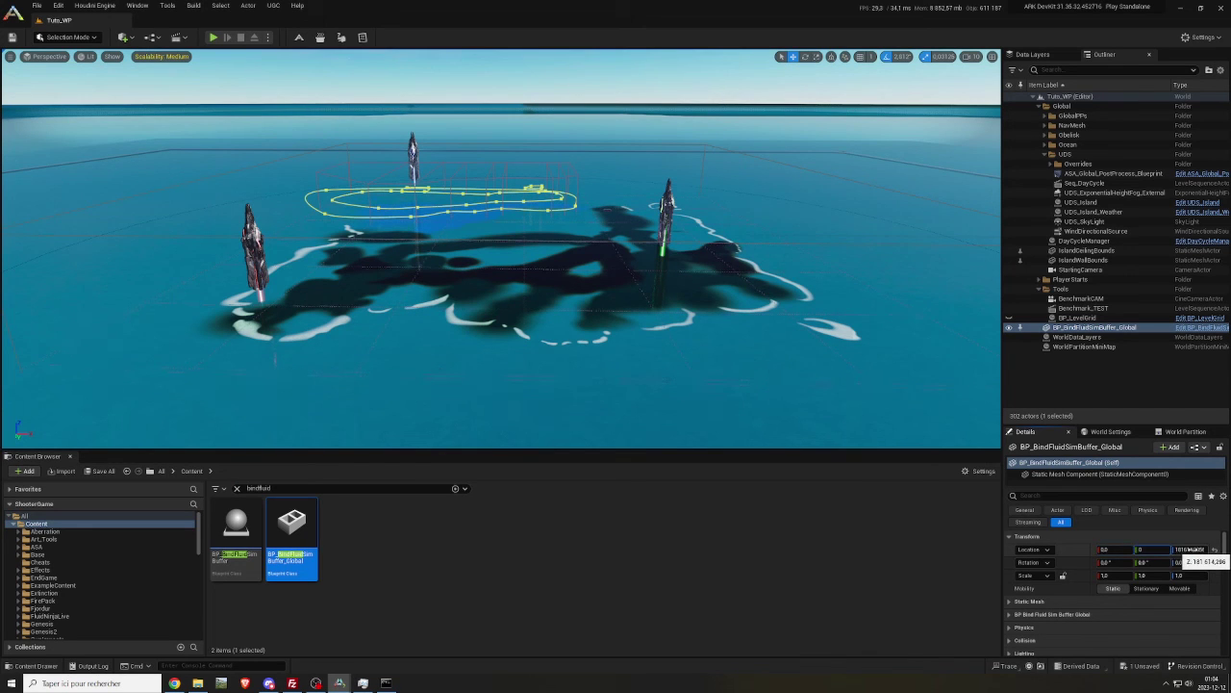
text(0)
key(Return)
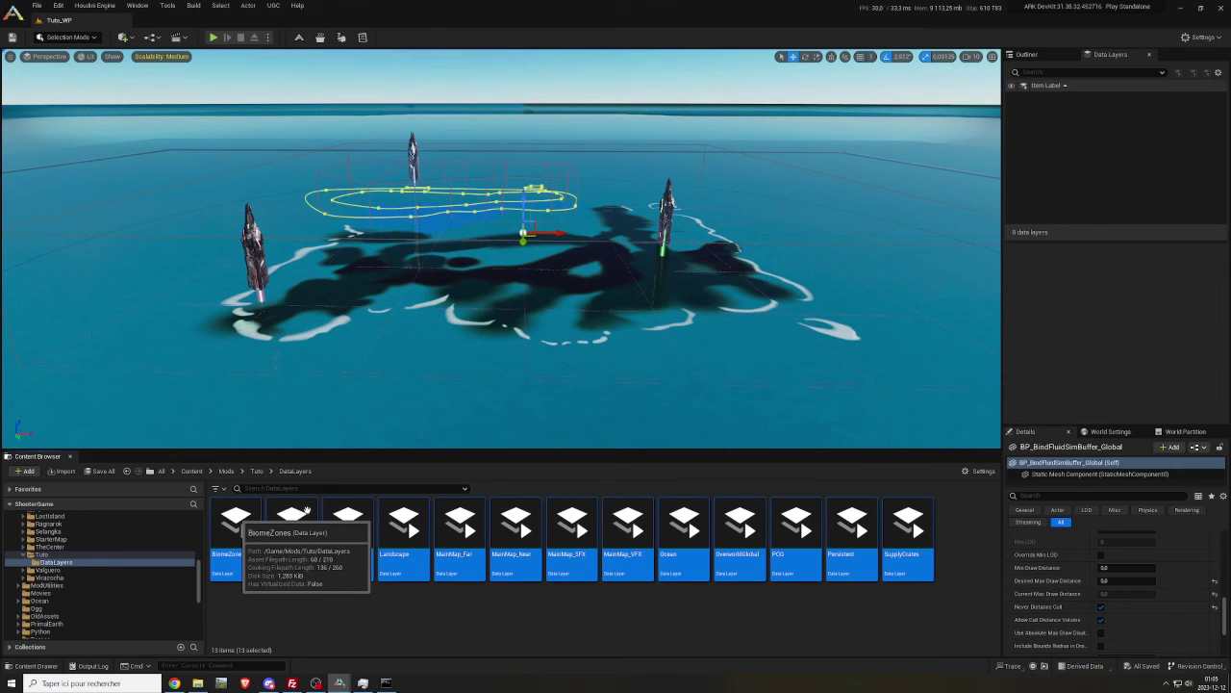
Step: Add all data layer assets from the Tuto DataLayers folder to the map's data layers, and return to the actor outliner
drag(307, 511, 1116, 169)
scroll(1132, 142, down, 1)
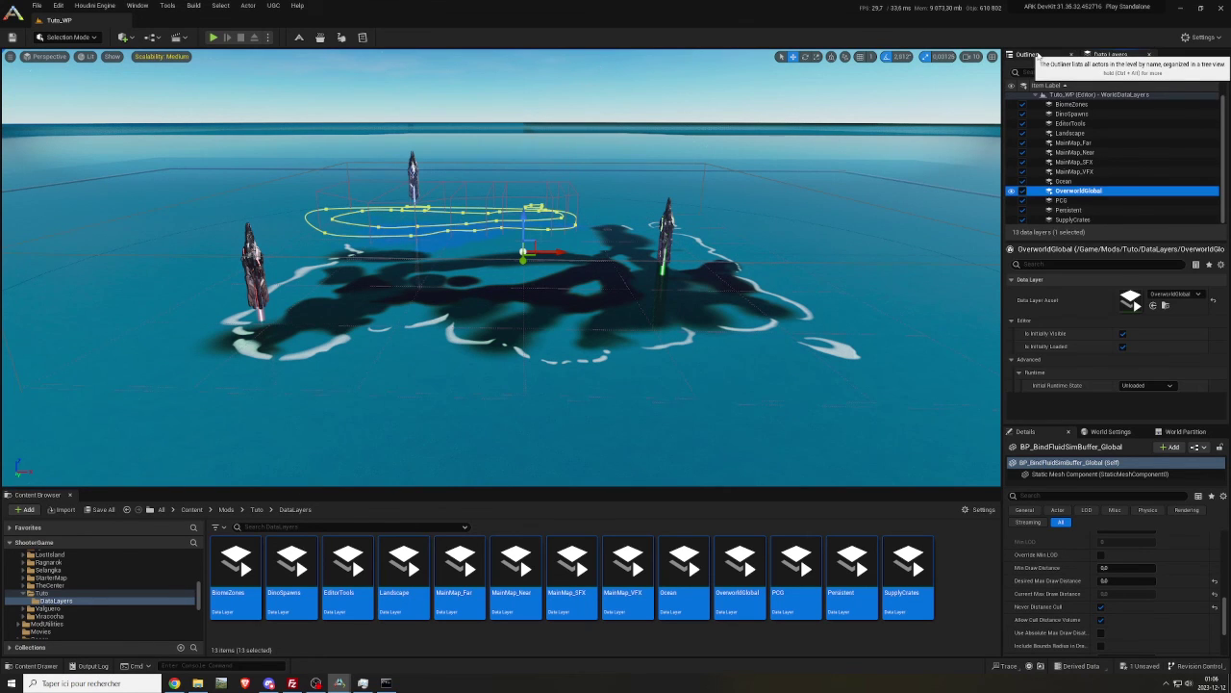
click(1038, 55)
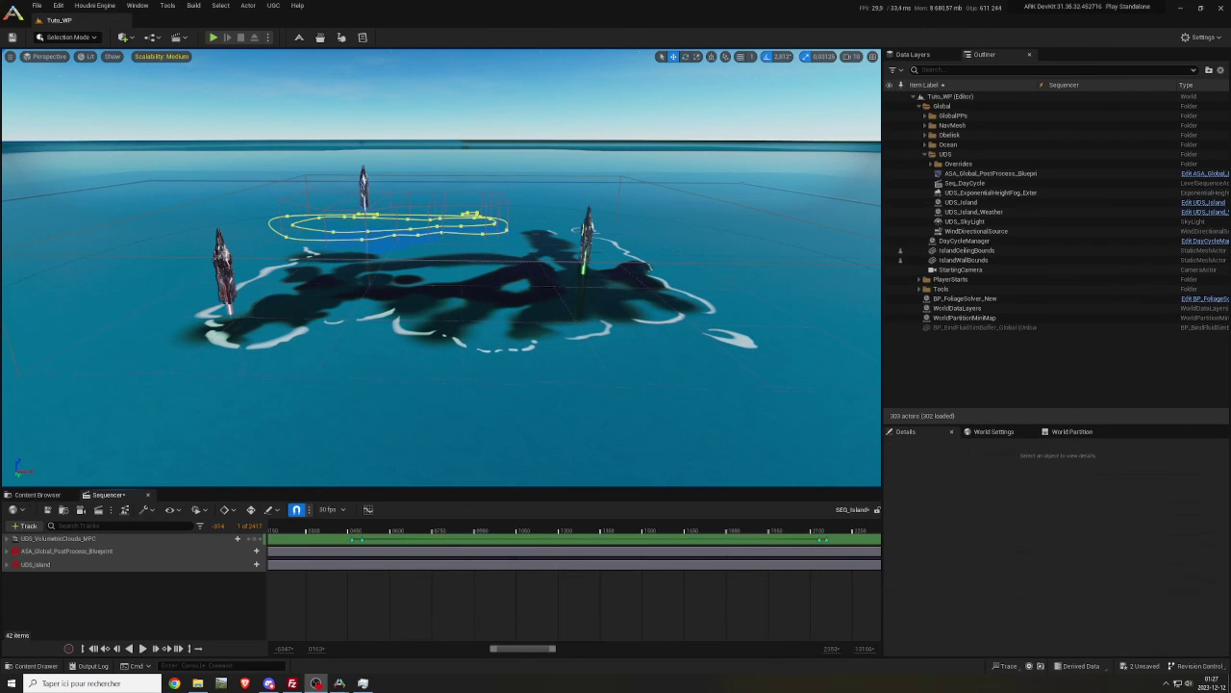
Step: Rebind the sequence's ASA_Global_PostProcess_Blueprint track to the level's actor of that name, replacing its missing assignment
click(60, 552)
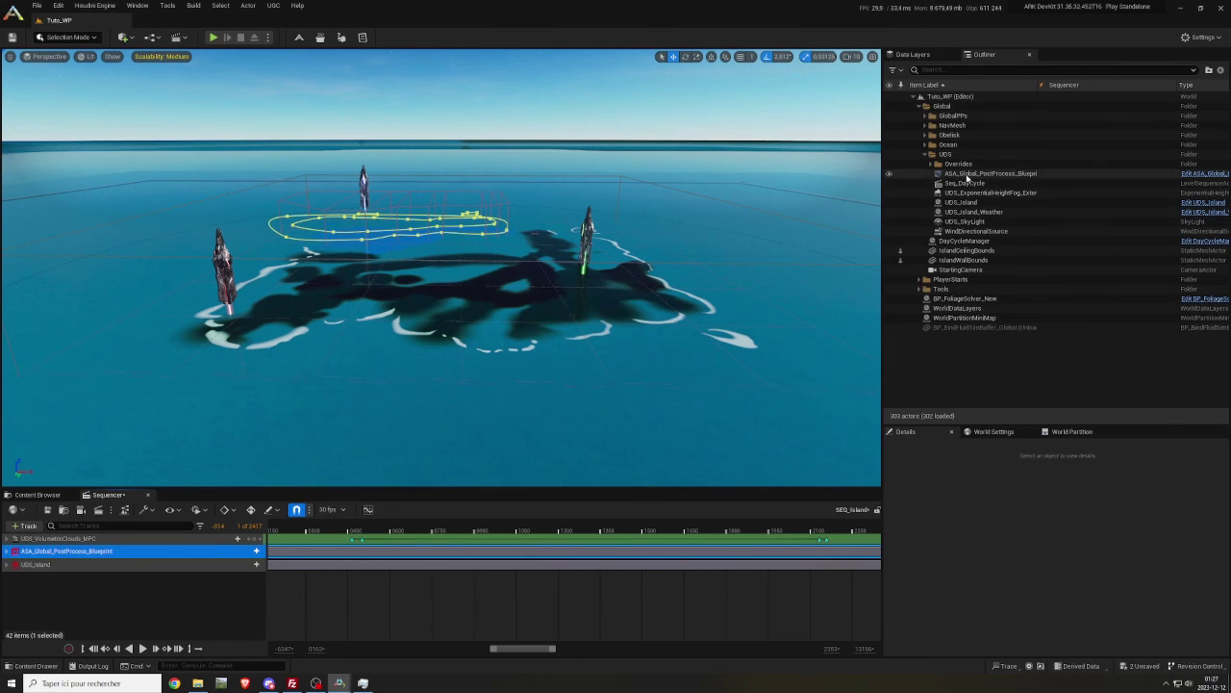
right_click(967, 174)
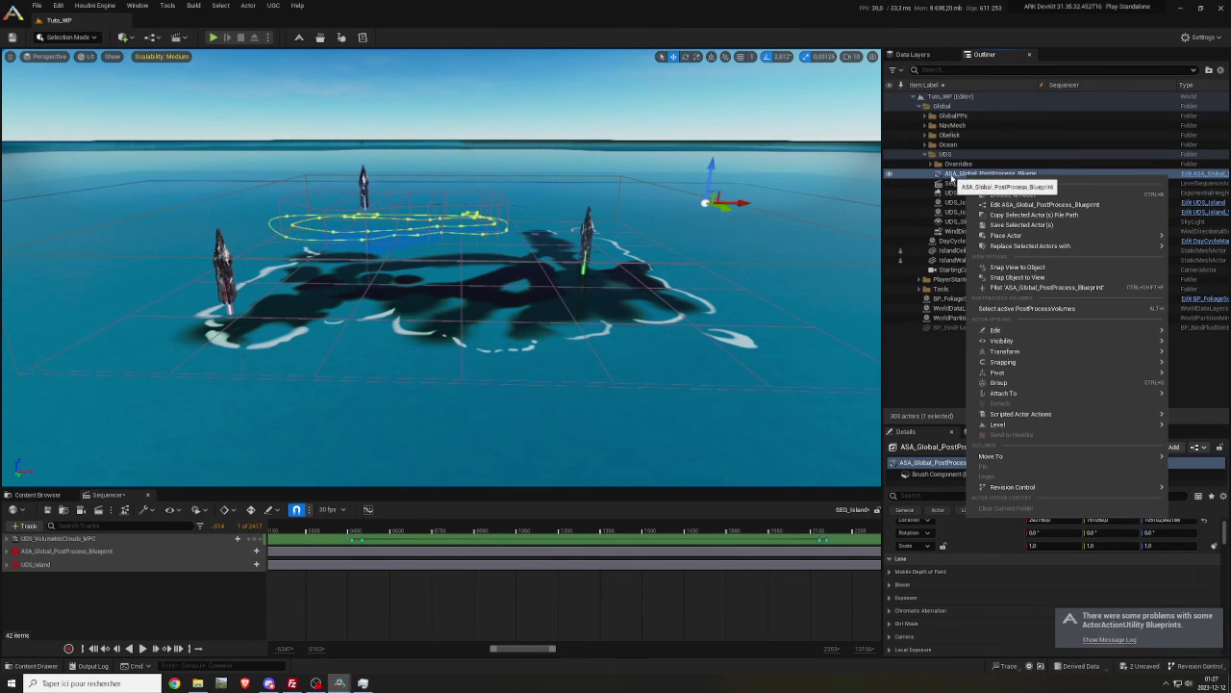
right_click(41, 552)
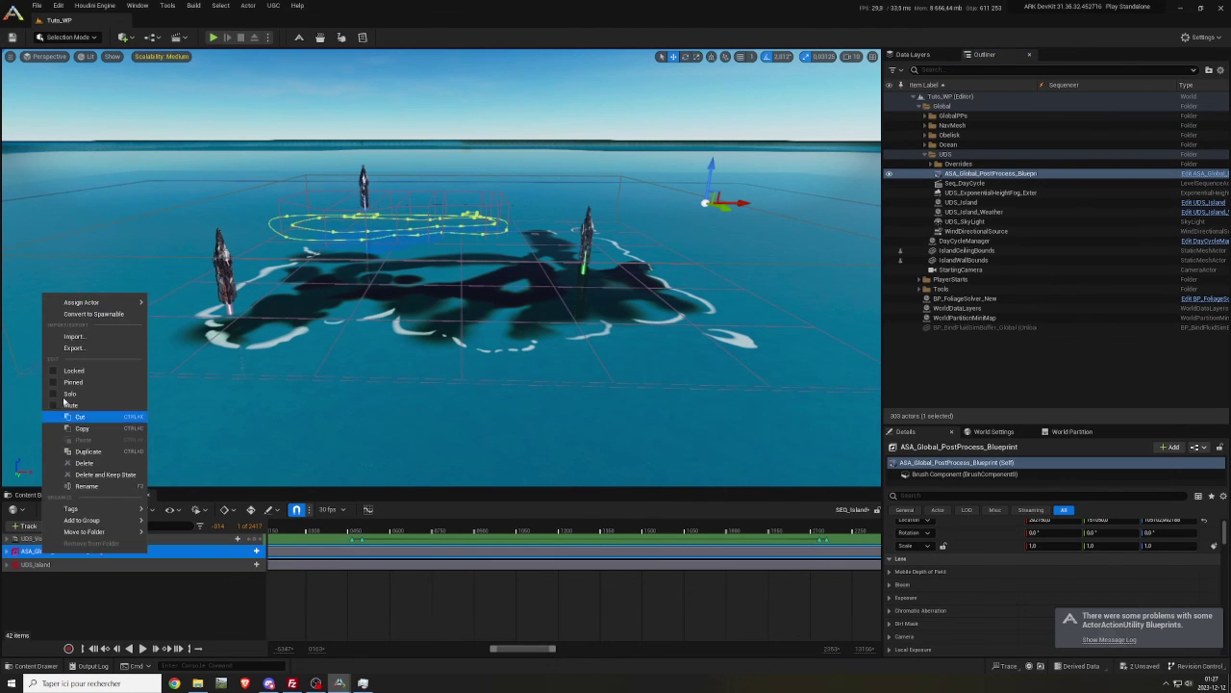
mouse_move(82, 306)
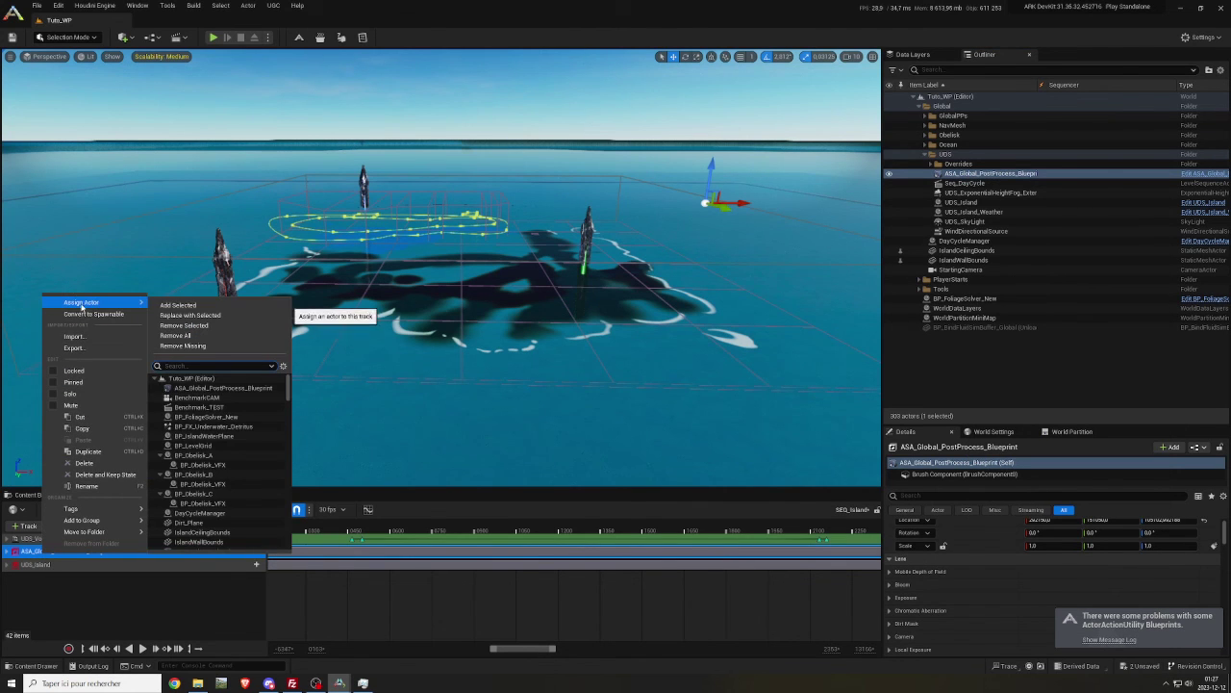
click(192, 315)
click(46, 513)
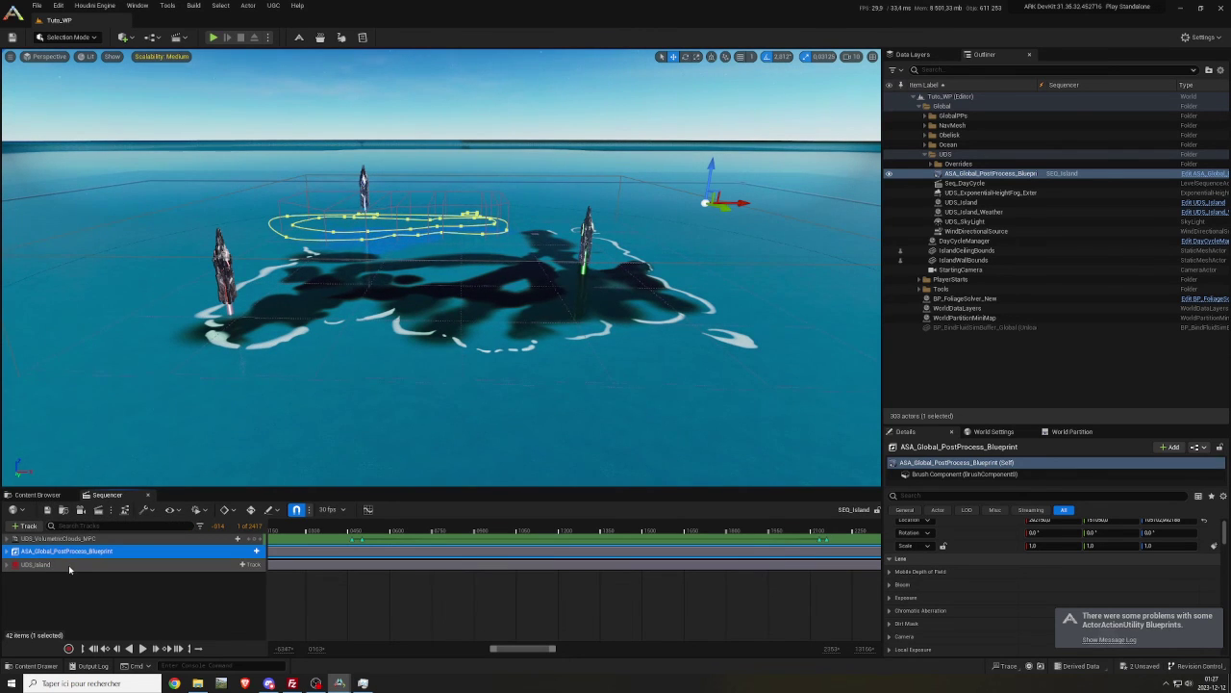
Step: Rebind the sequence's UDS_Island track to the level's UDS_Island actor, replacing its missing assignment
click(970, 204)
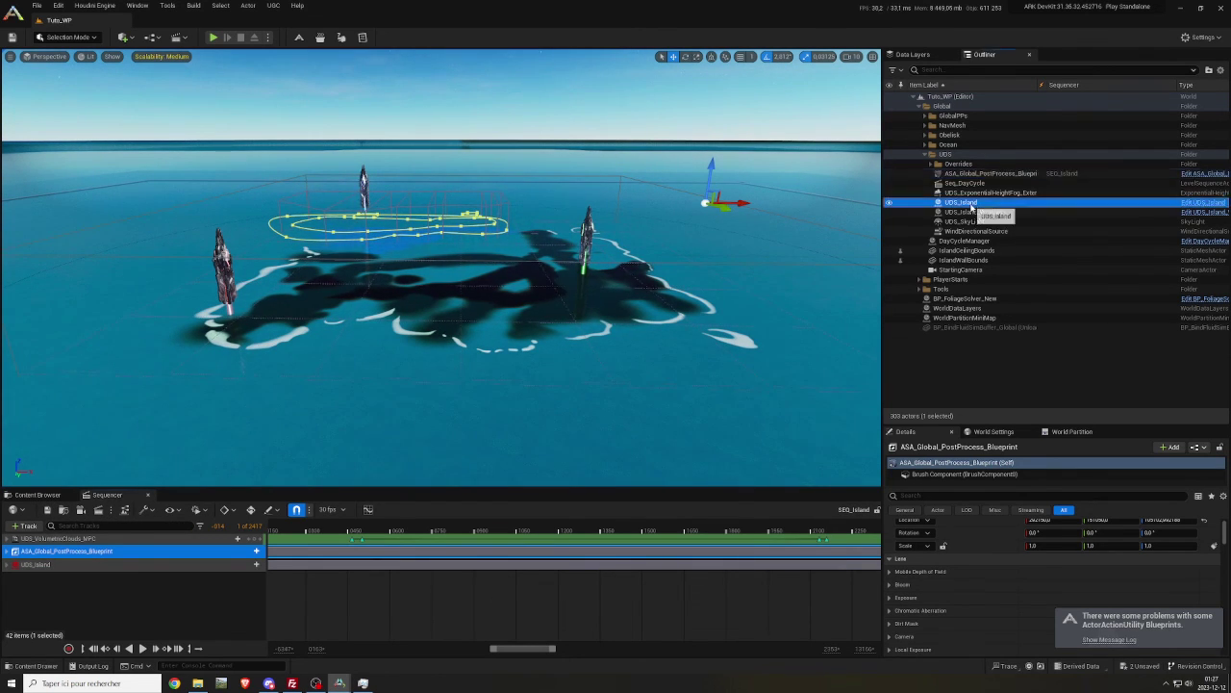
right_click(38, 565)
mouse_move(134, 316)
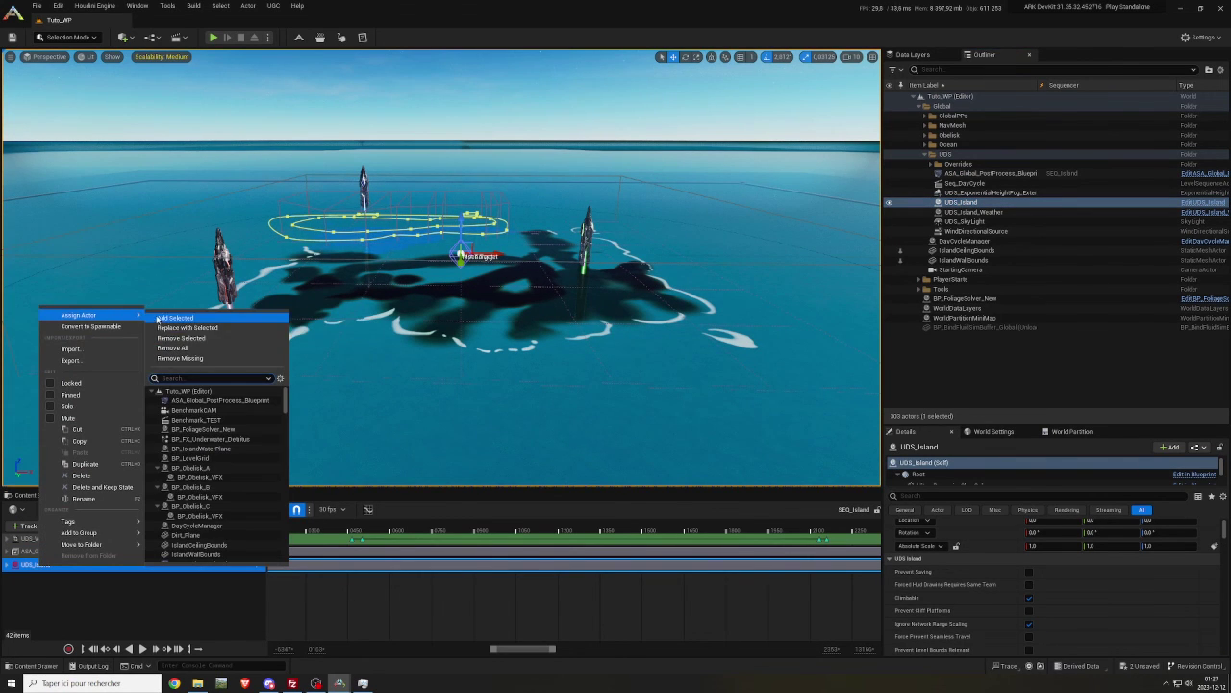
click(192, 329)
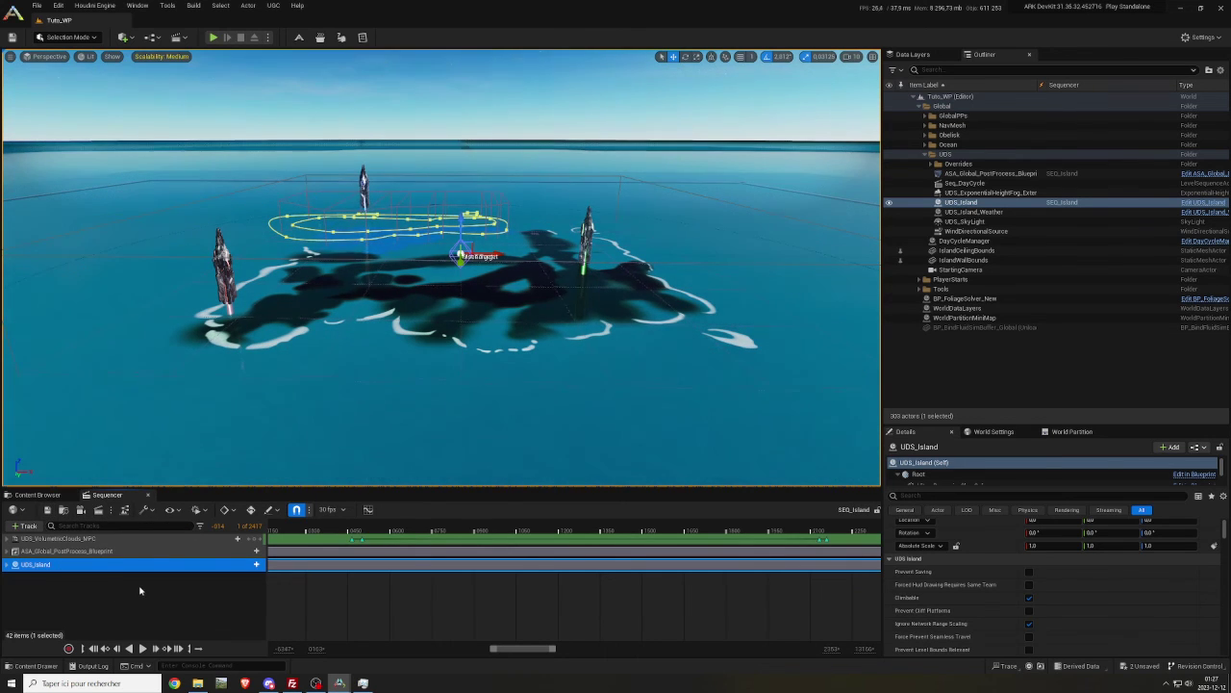
click(167, 602)
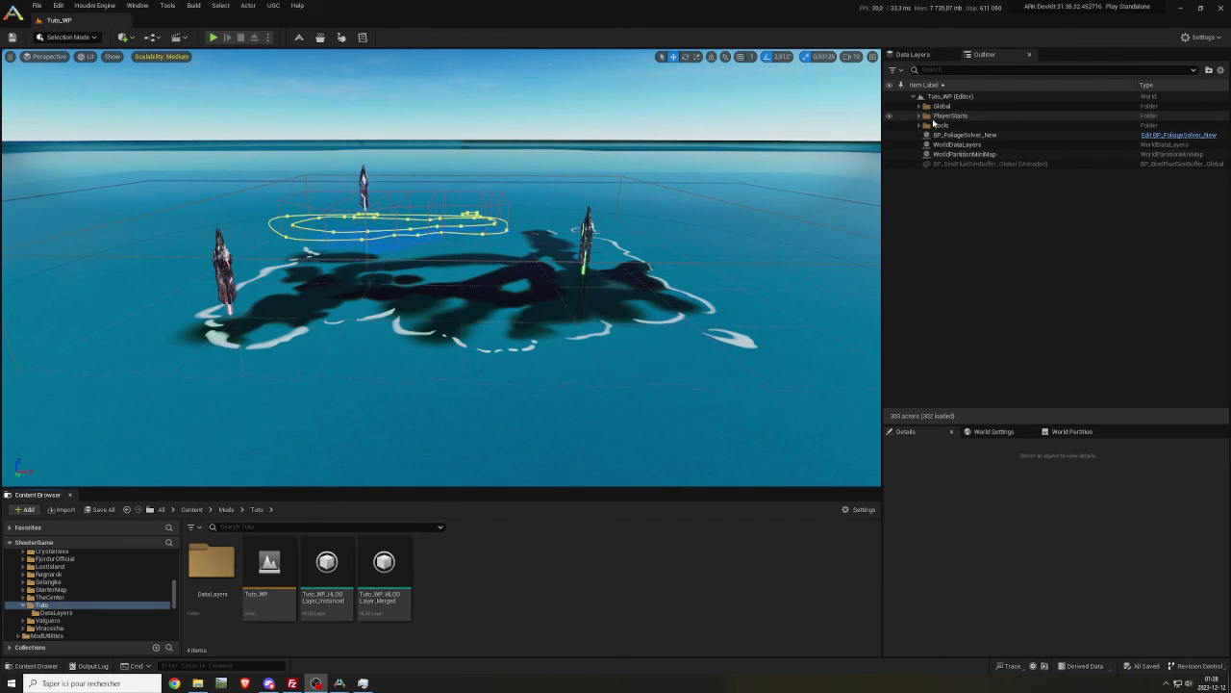
Step: Expand the Global and Obelisk folders and examine which zone manager and other actors stand at BP_Obelisk_A
click(919, 106)
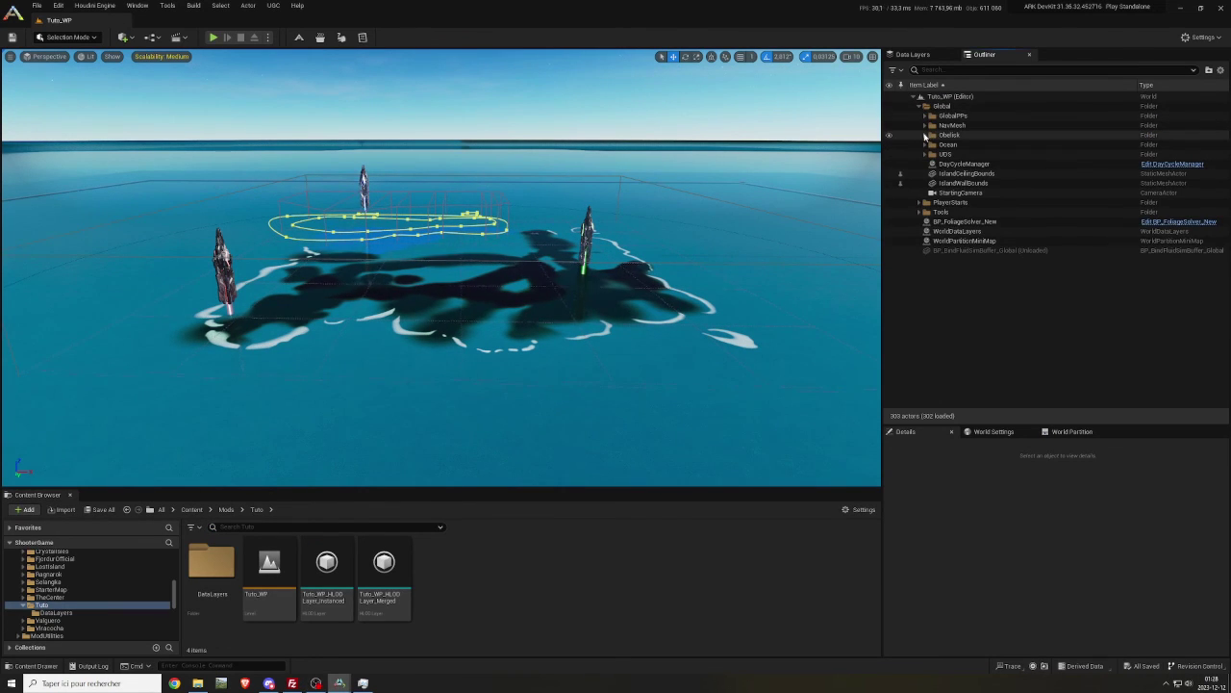
click(925, 135)
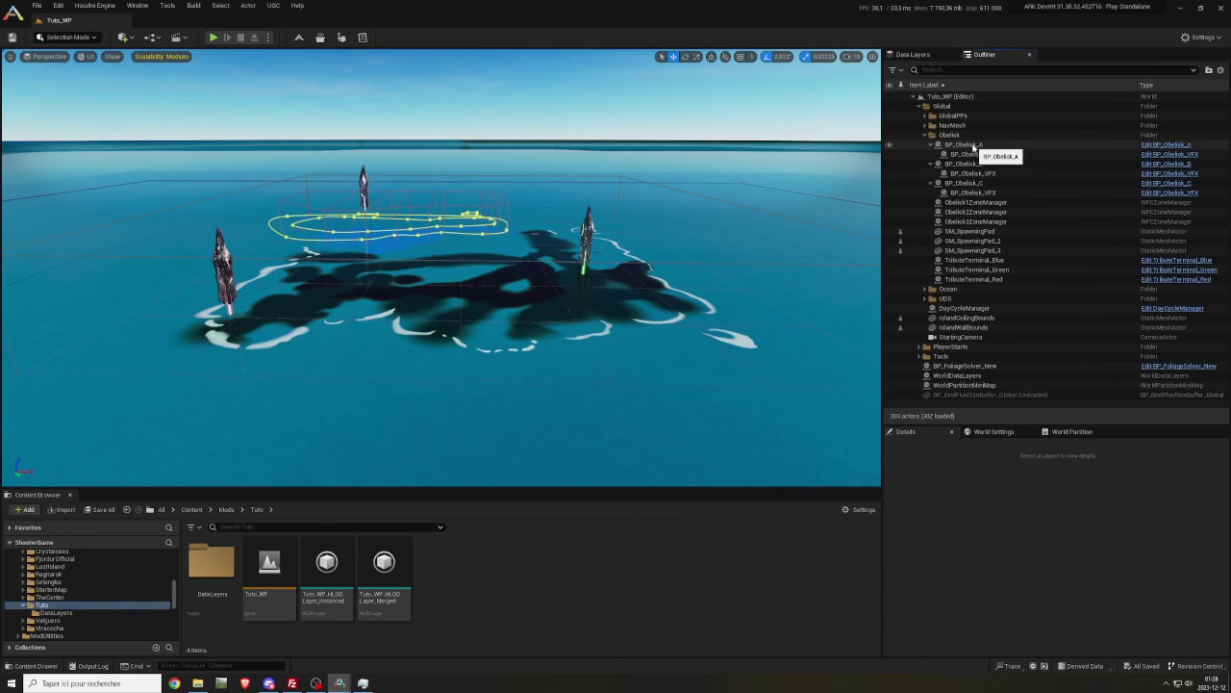
click(965, 144)
mouse_move(652, 175)
right_down()
mouse_move(563, 175)
mouse_move(662, 177)
right_up()
key(w)
click(985, 147)
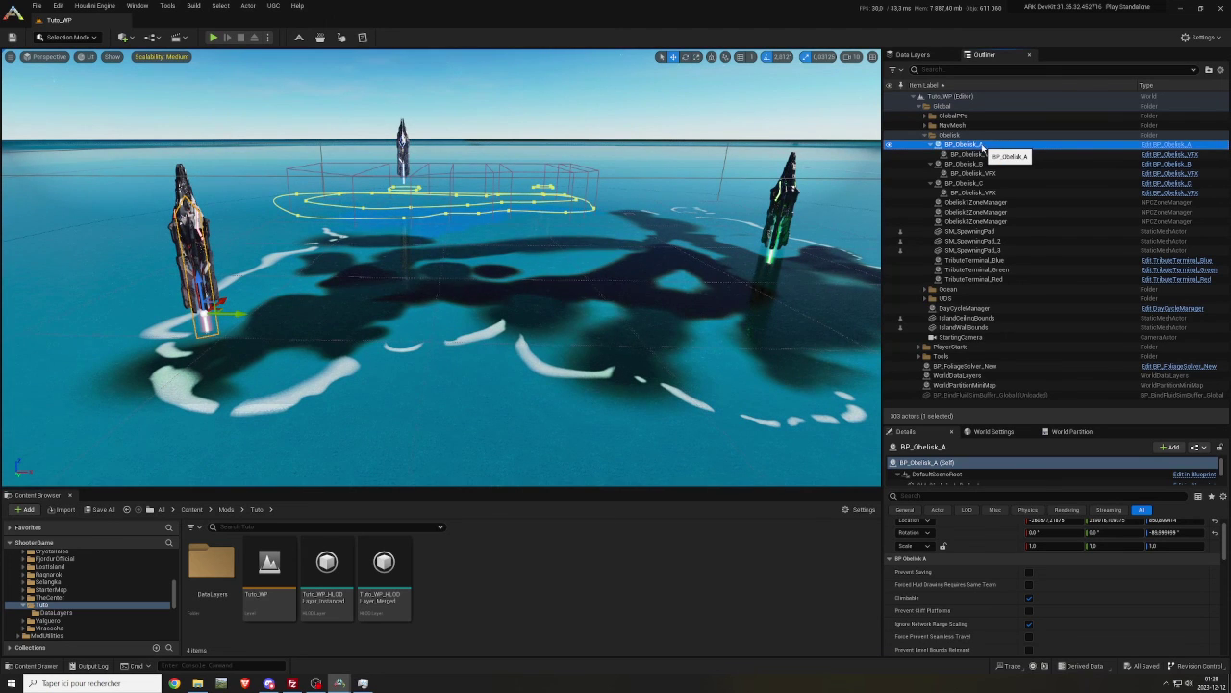
click(1005, 203)
click(1002, 212)
click(1000, 223)
click(1006, 250)
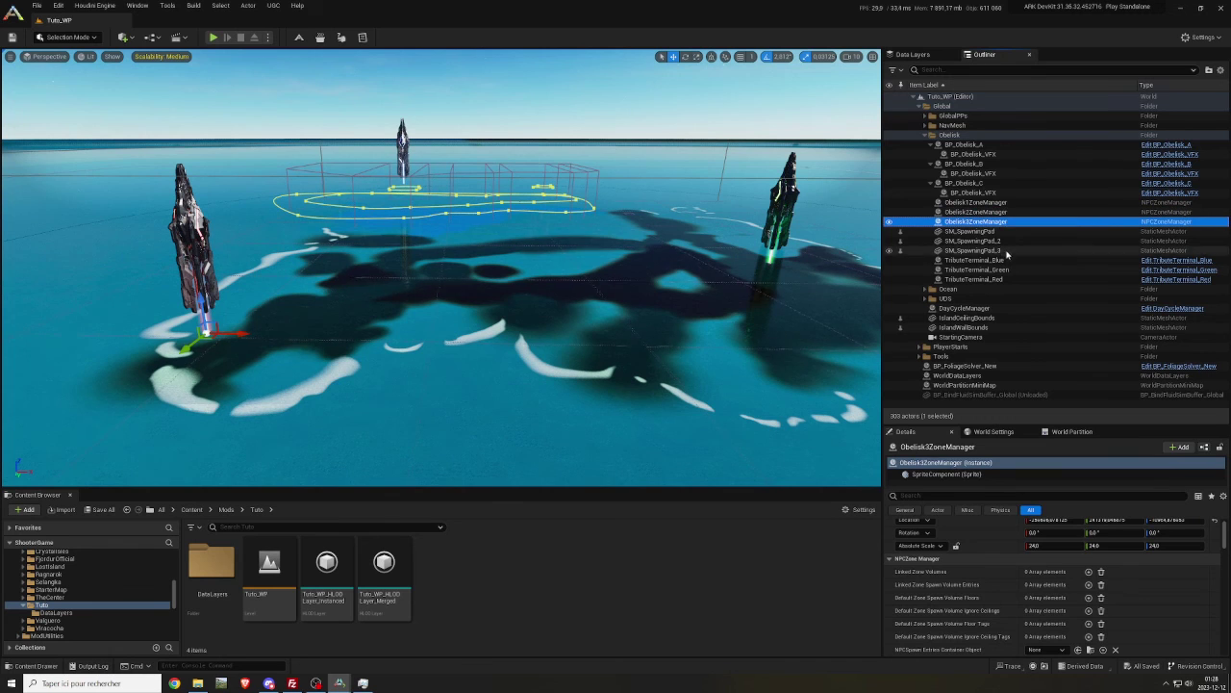
Step: Group TributeTerminal_Red, SM_SpawningPad_3, Obelisk3ZoneManager and BP_Obelisk_A in a new Obelisk subfolder named RedObelisk
click(1001, 279)
ctrl+click(1005, 250)
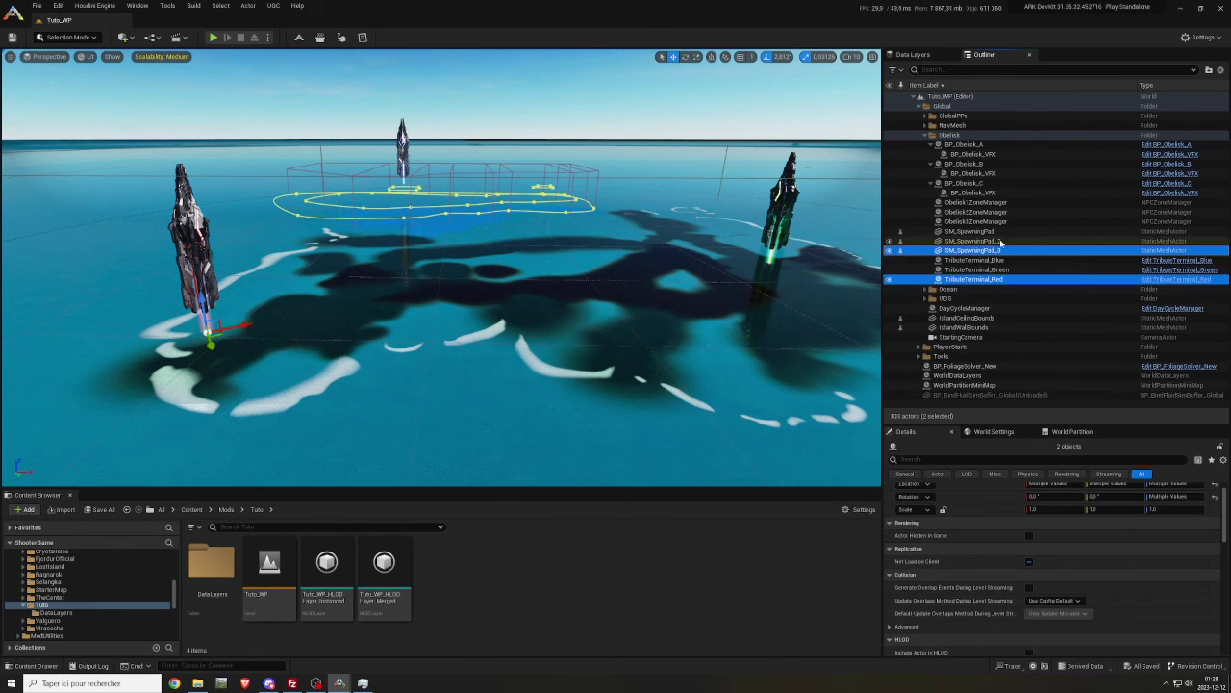
ctrl+click(1005, 223)
ctrl+click(979, 145)
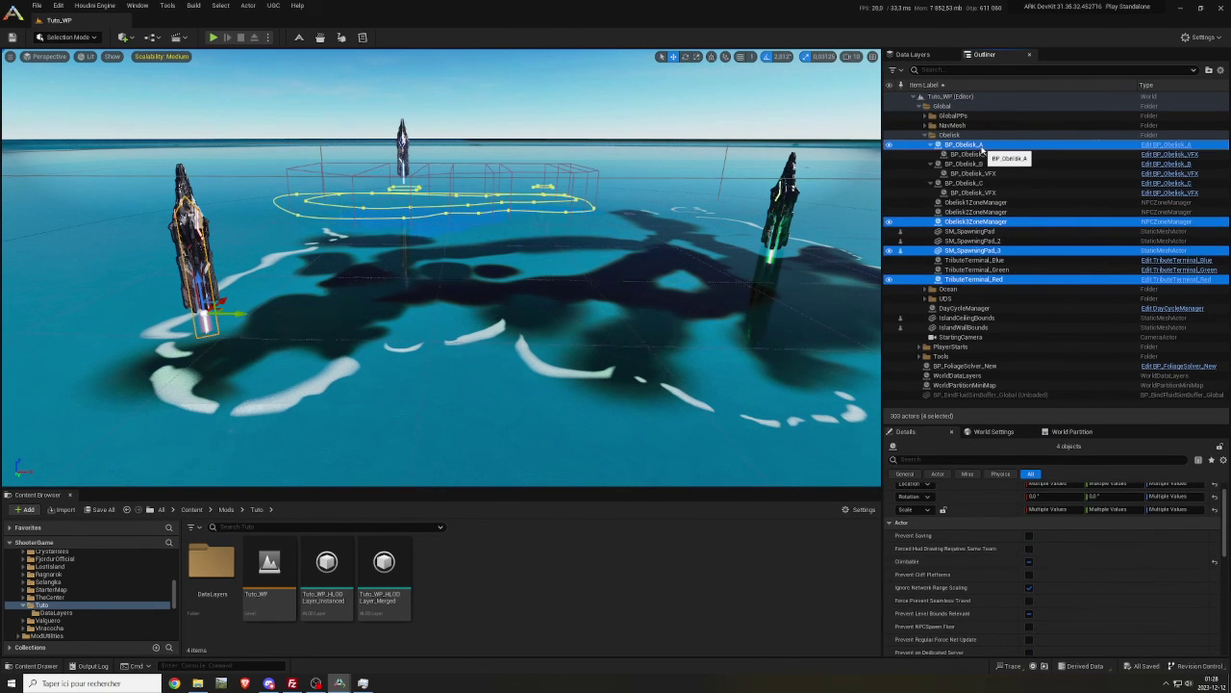
click(1209, 69)
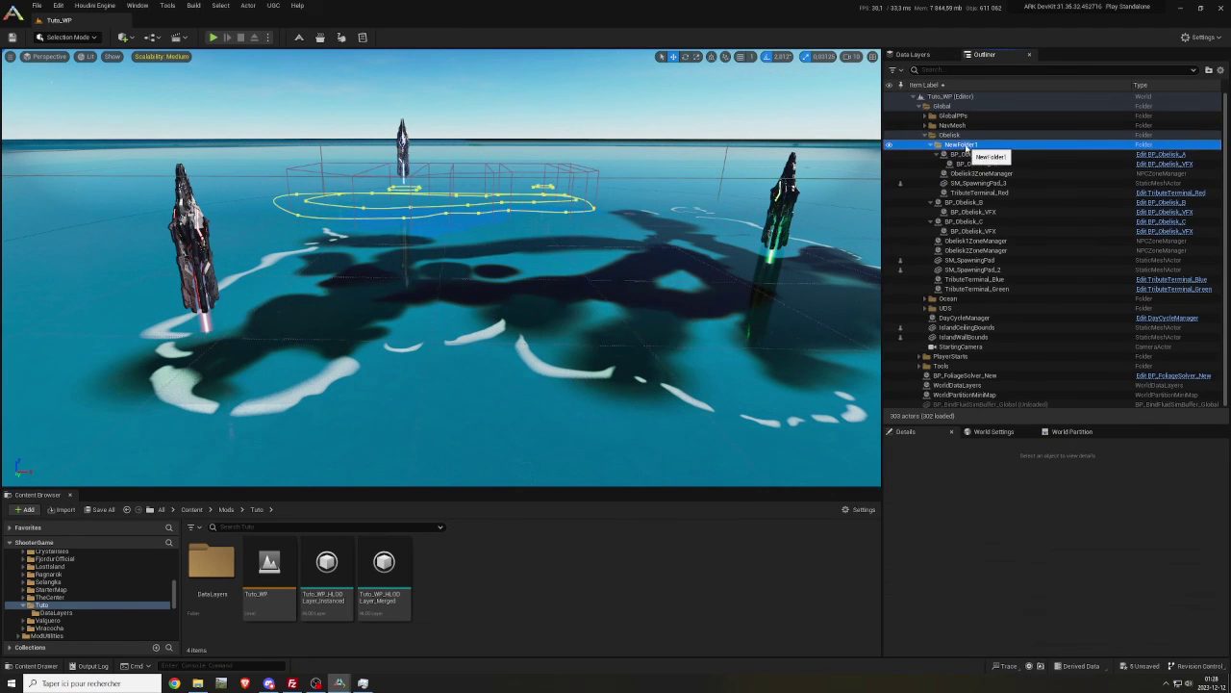
click(970, 148)
text(RedObelisk)
key(Return)
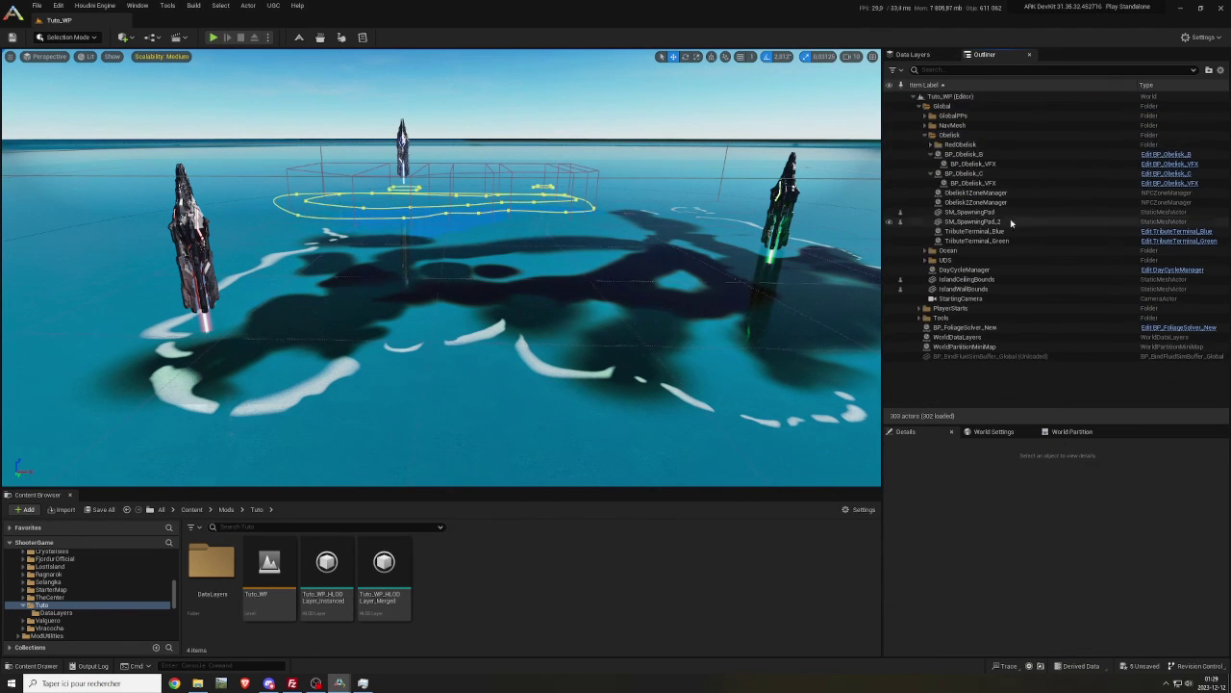
Step: Group Obelisk2ZoneManager, SM_SpawningPad, TributeTerminal_Green and BP_Obelisk_B in a new Obelisk subfolder named GreenObelisk
click(986, 221)
click(1000, 203)
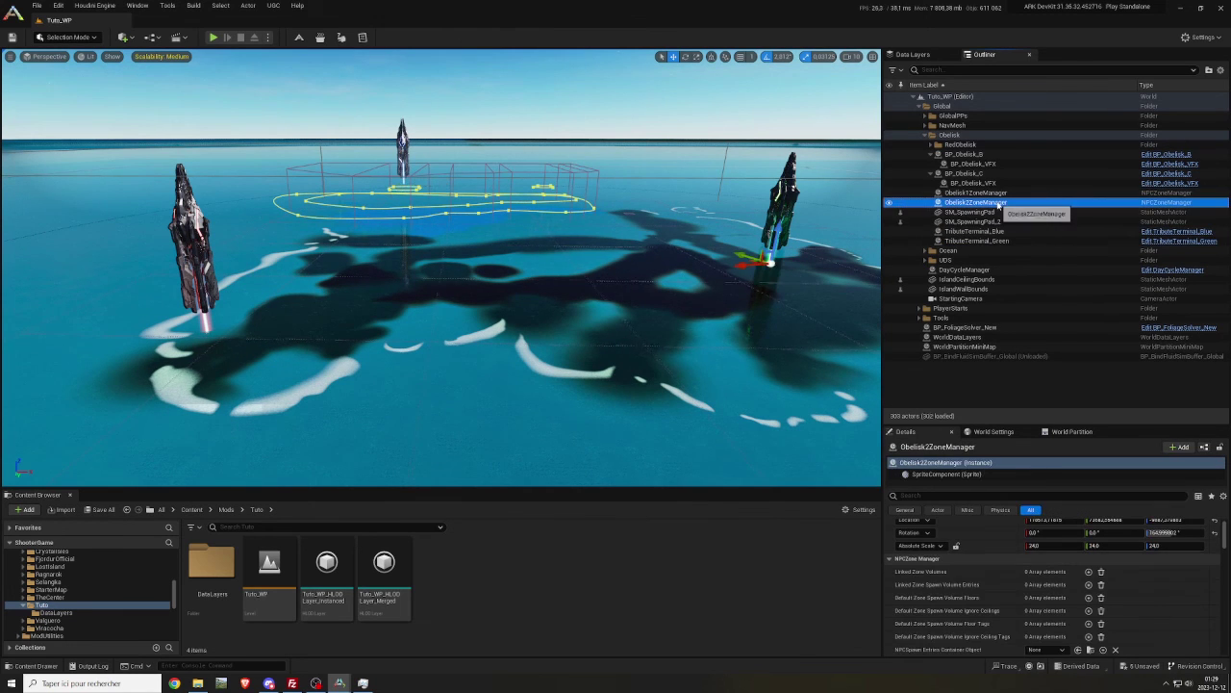
click(1001, 213)
click(998, 203)
ctrl+click(998, 211)
ctrl+click(994, 241)
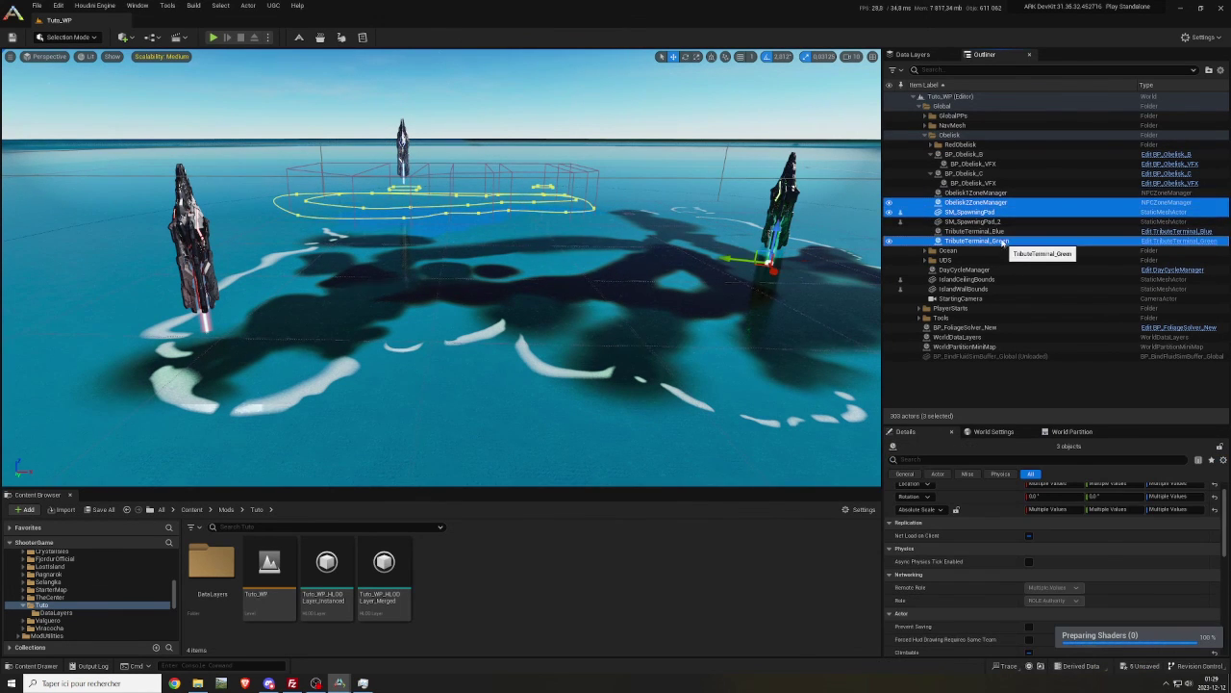
ctrl+click(965, 154)
click(1209, 70)
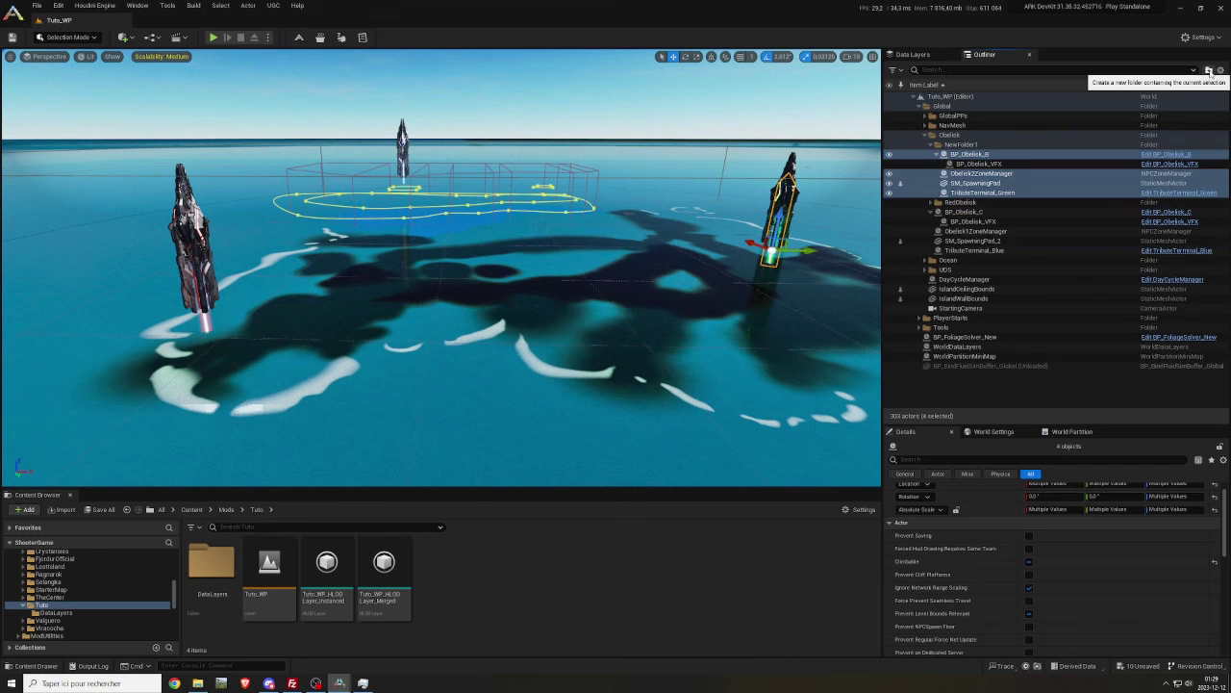
click(971, 145)
key(F2)
text(GreenObelisk)
key(Return)
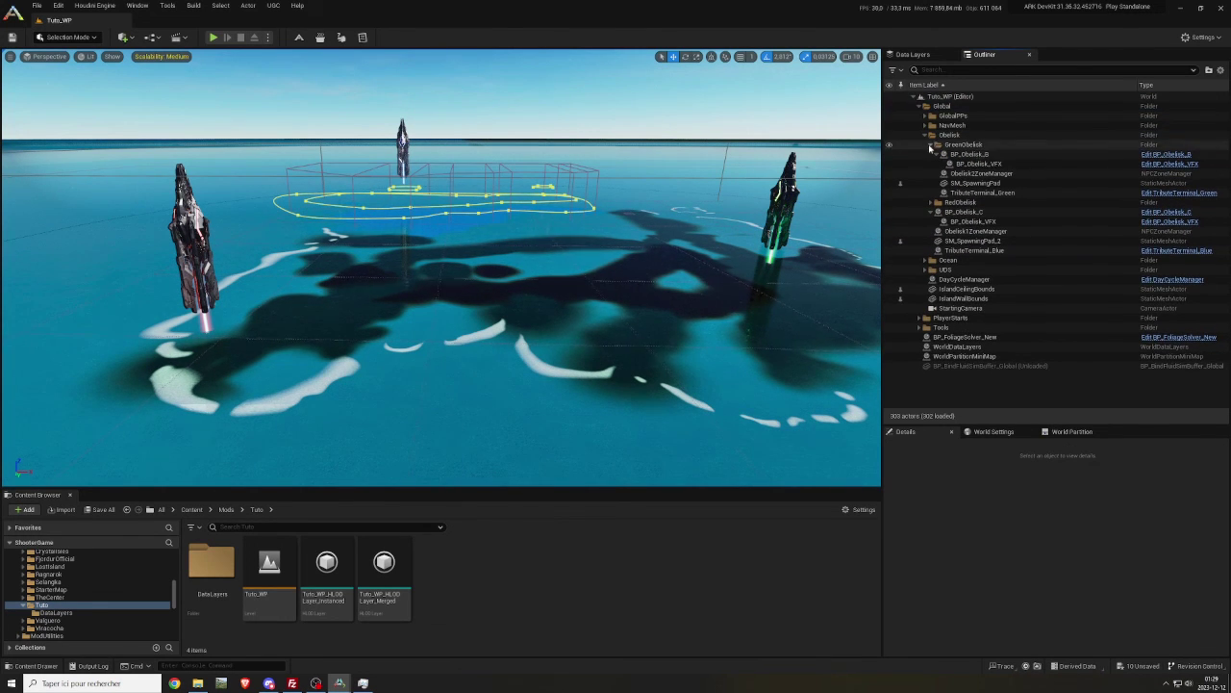
Step: Group BP_Obelisk_C, Obelisk1ZoneManager, SM_SpawningPad_2 and TributeTerminal_Blue in a new Obelisk subfolder named BlueObelisk
click(930, 146)
click(1002, 202)
shift+click(980, 165)
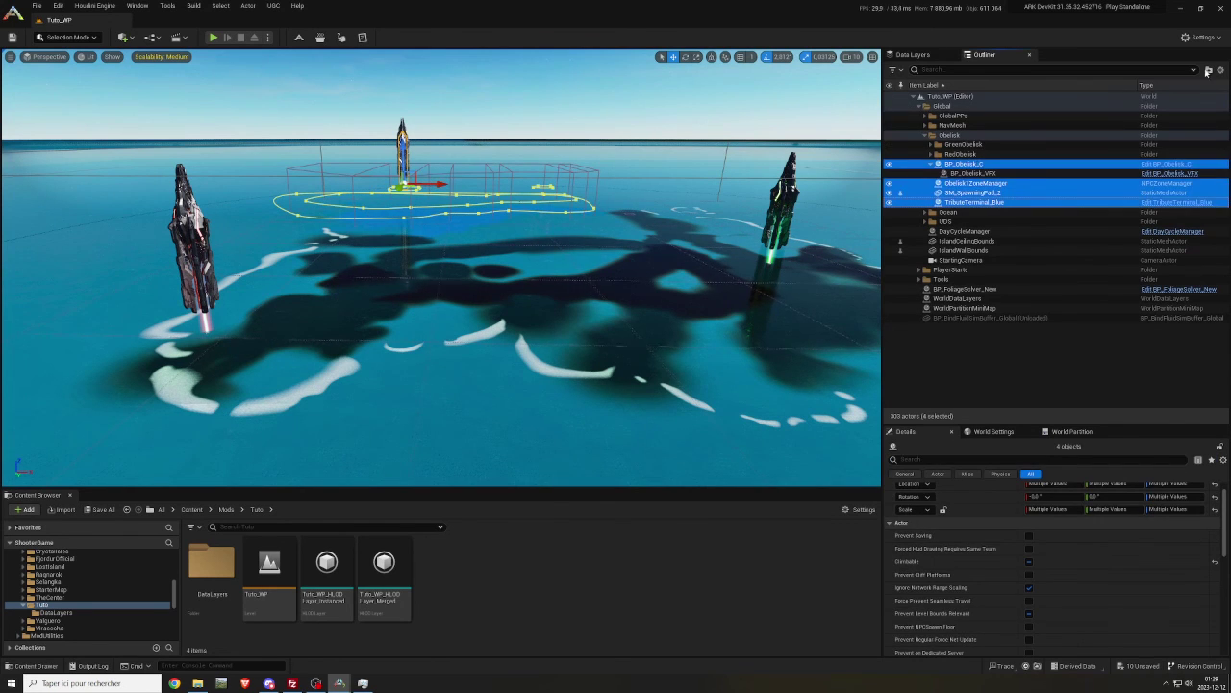
click(1210, 71)
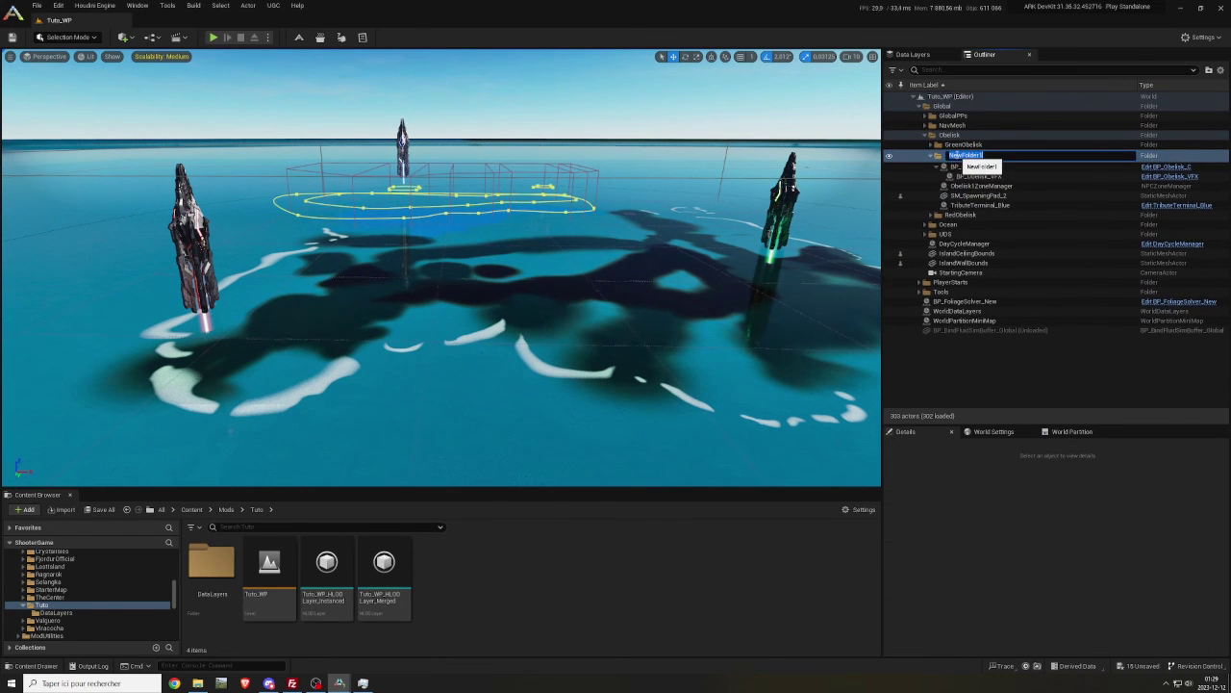
text(BlueObelisk)
key(Return)
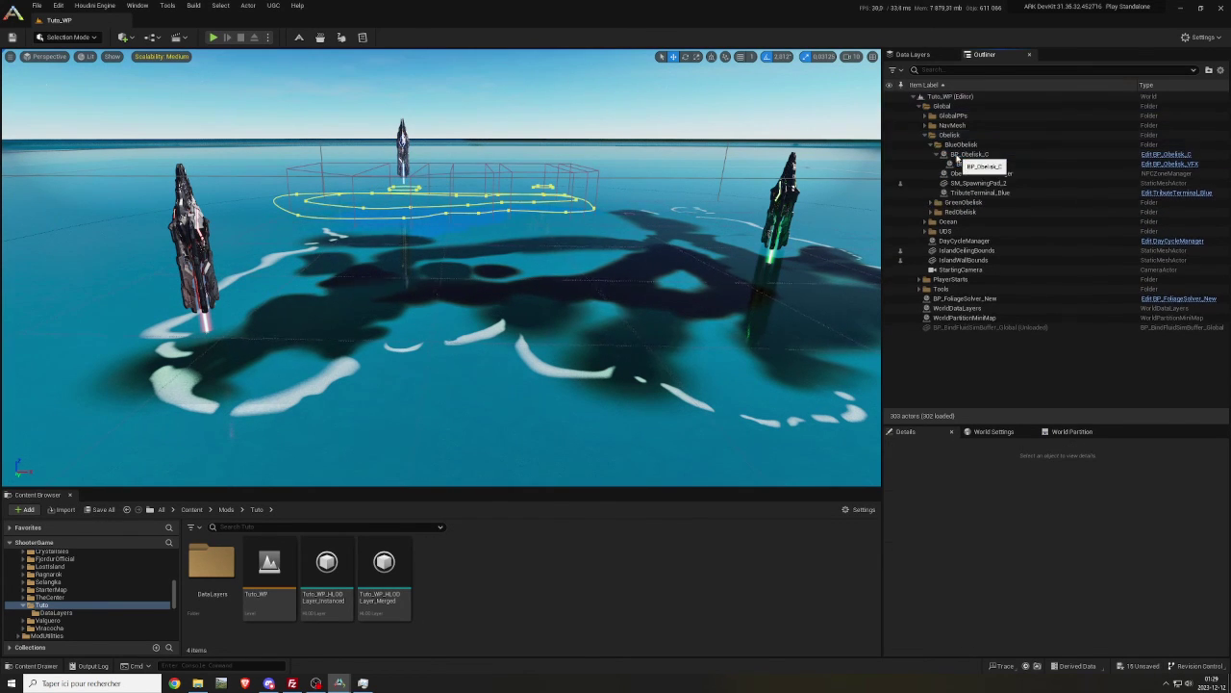
Step: Collapse the BlueObelisk, Obelisk and Global folders, and save all modified obelisk actors and folders
click(930, 145)
click(925, 136)
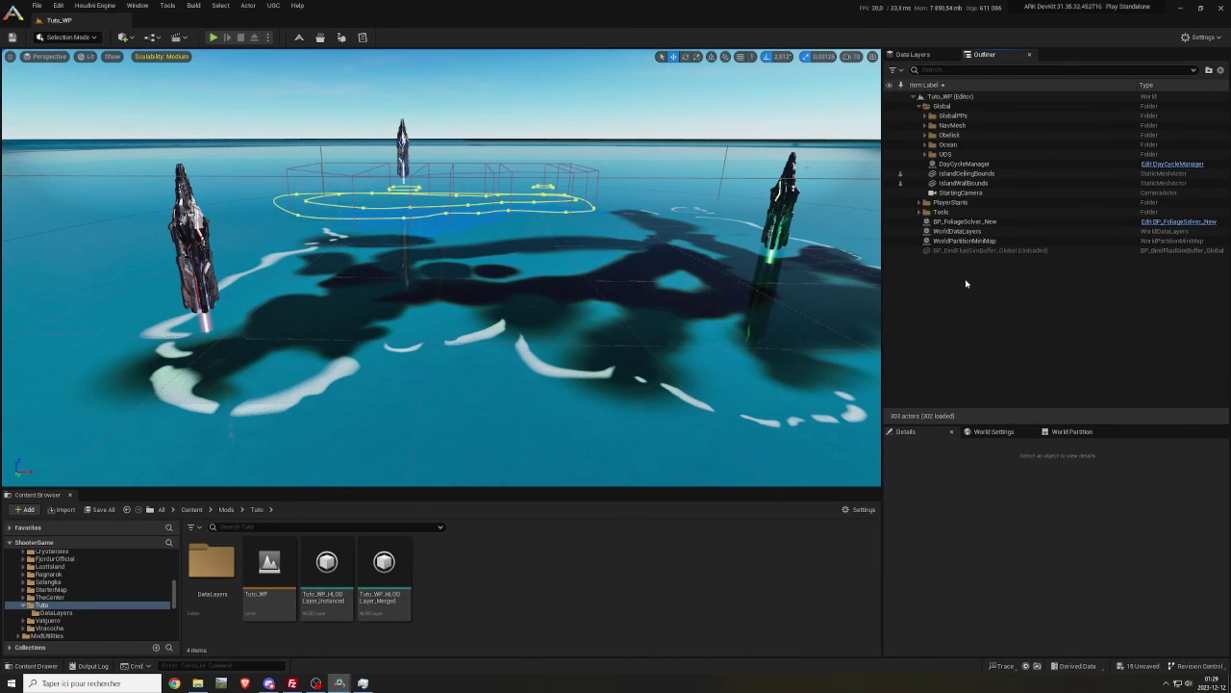
click(921, 106)
click(106, 509)
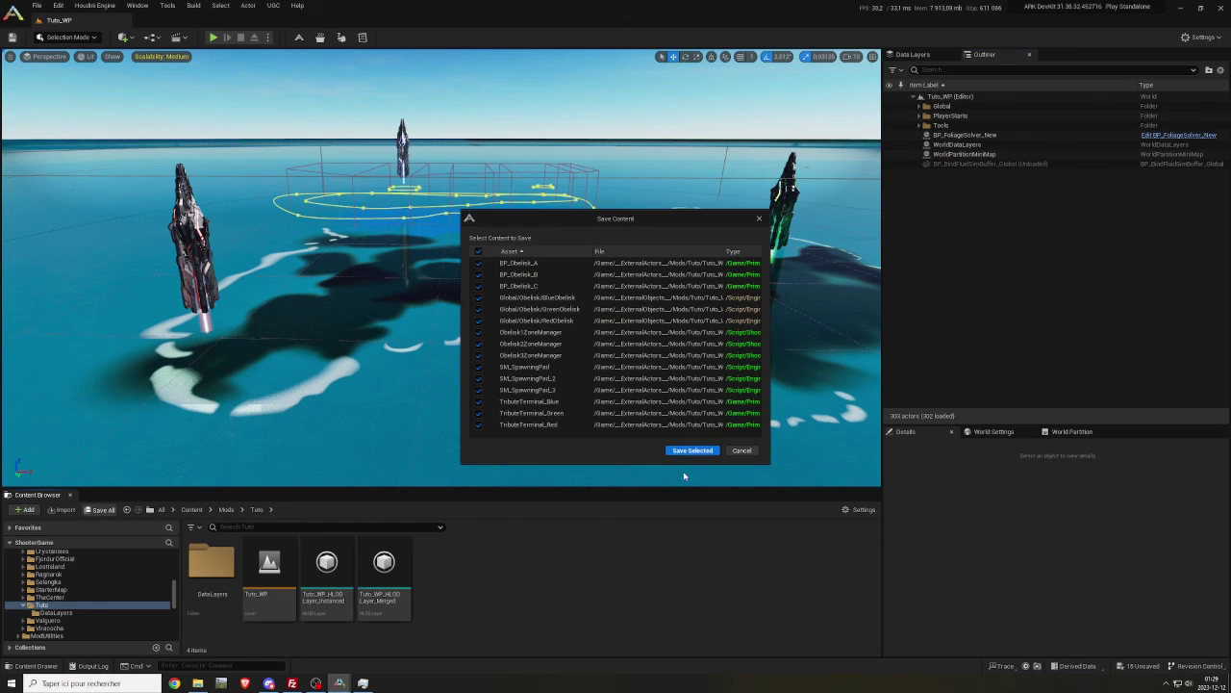
click(684, 449)
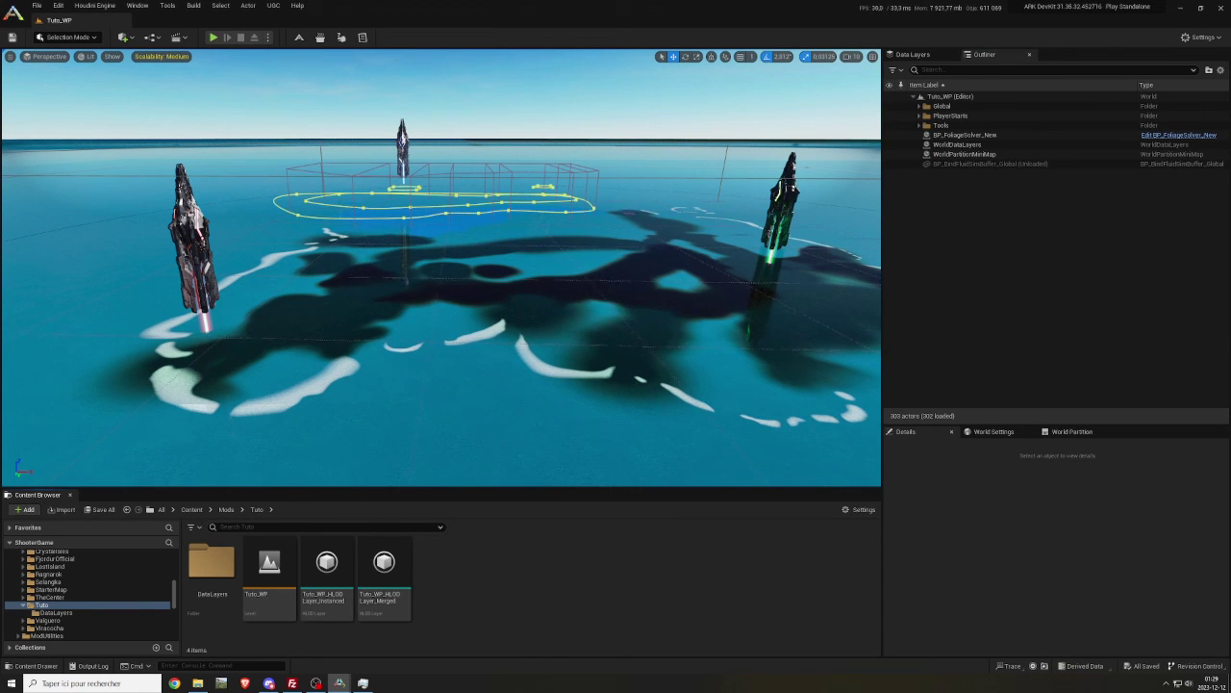